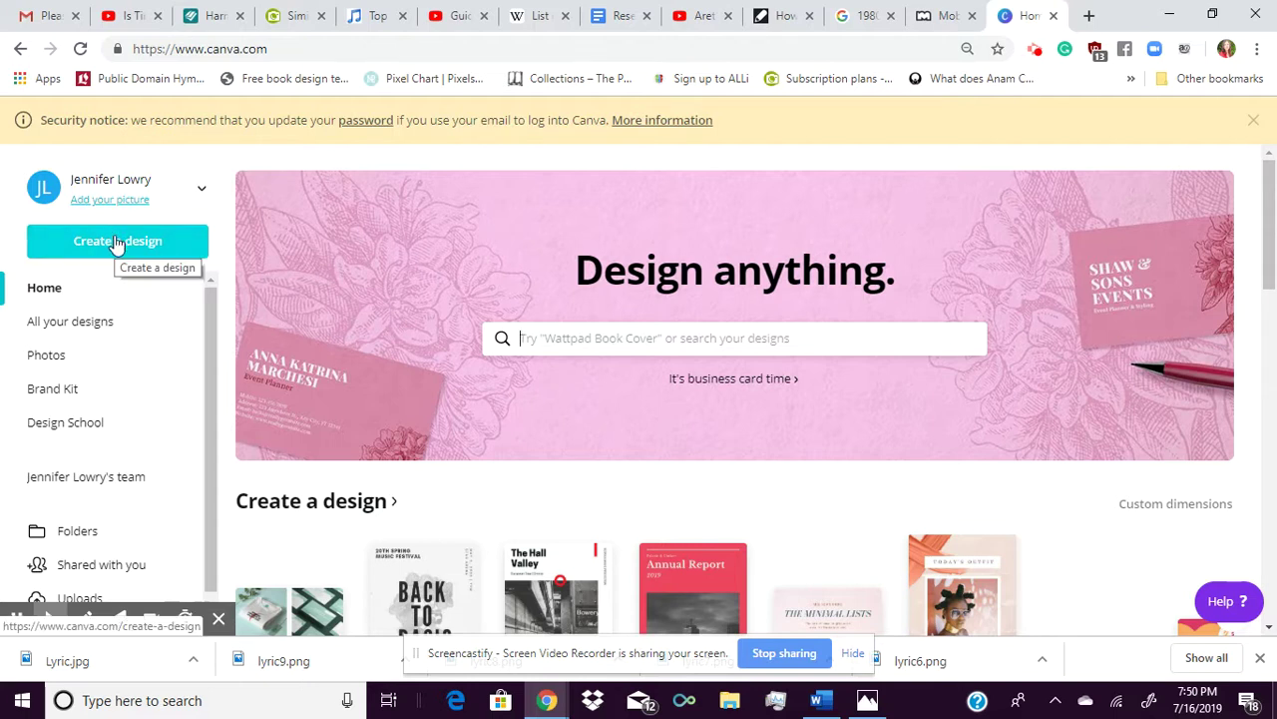
Start a new blank Instagram Post design from the design types on the home page
{"action": "left_click_drag", "start_coordinate": [1270, 204], "coordinate": [1273, 283]}
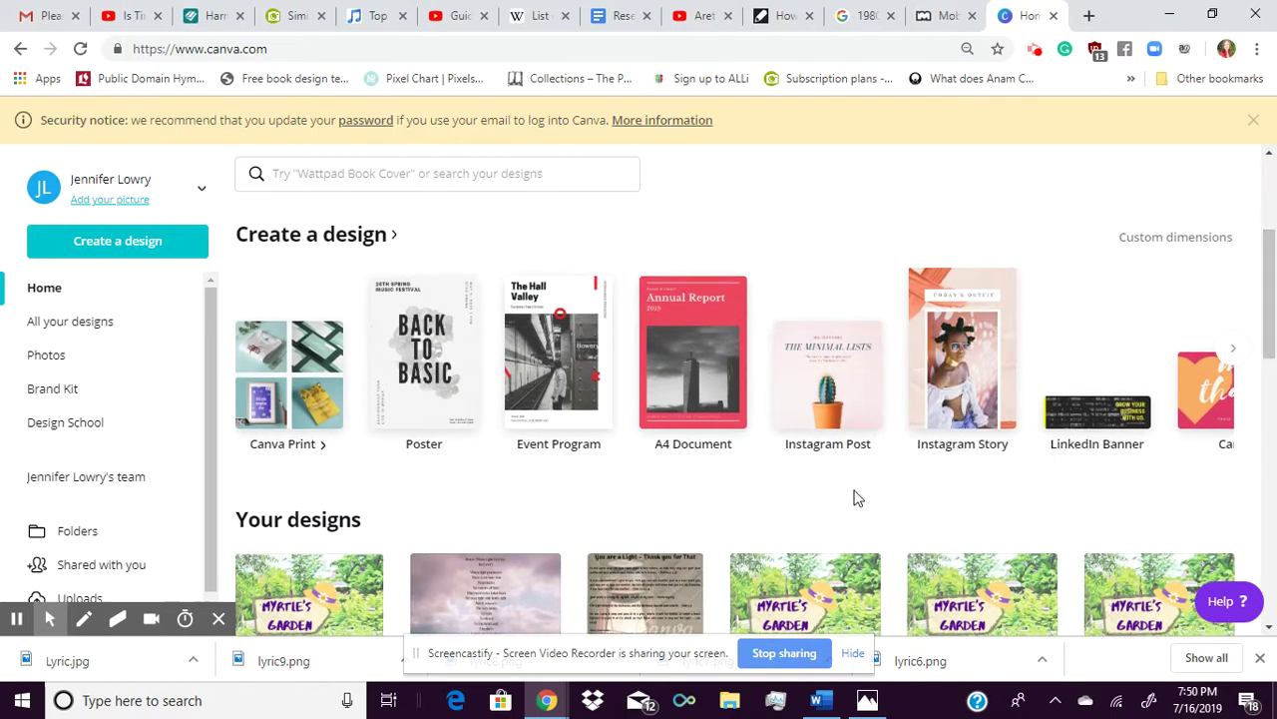
{"action": "left_click", "coordinate": [812, 403]}
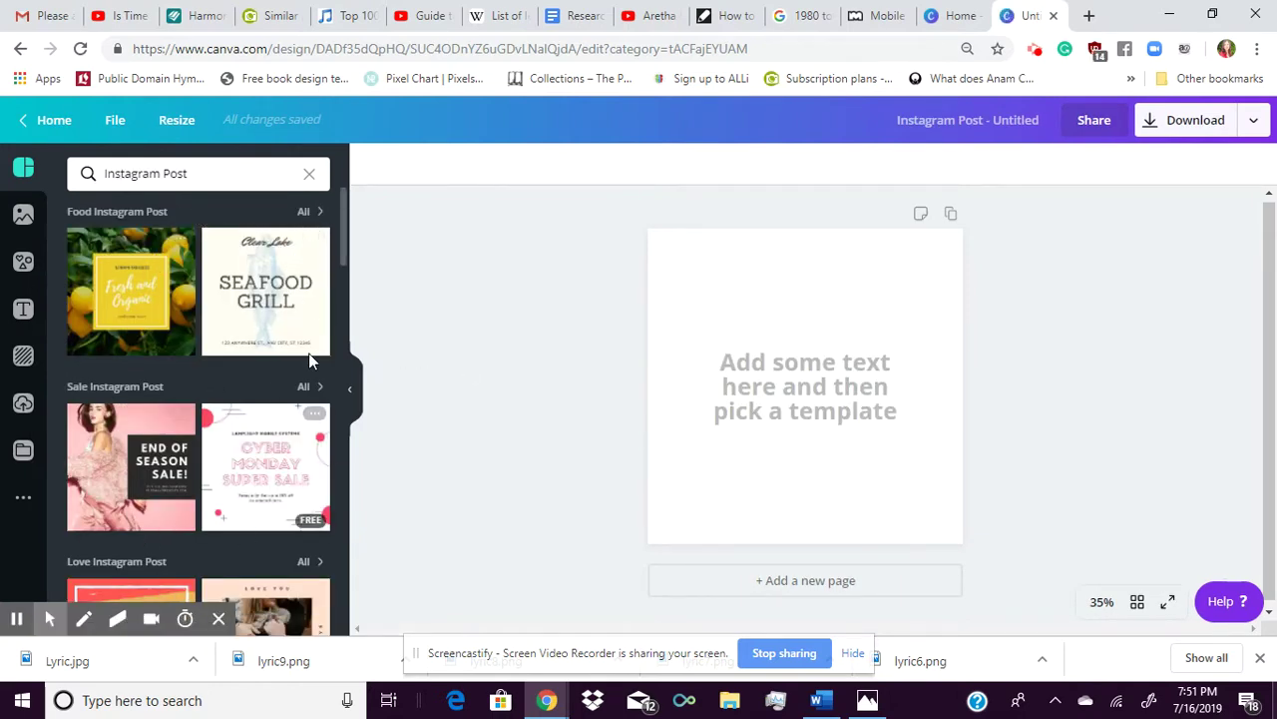
{"action": "mouse_move", "coordinate": [344, 227]}
{"action": "left_mouse_down"}
{"action": "mouse_move", "coordinate": [335, 347]}
{"action": "mouse_move", "coordinate": [360, 490]}
{"action": "mouse_move", "coordinate": [346, 507]}
{"action": "mouse_move", "coordinate": [342, 220]}
{"action": "left_mouse_up"}
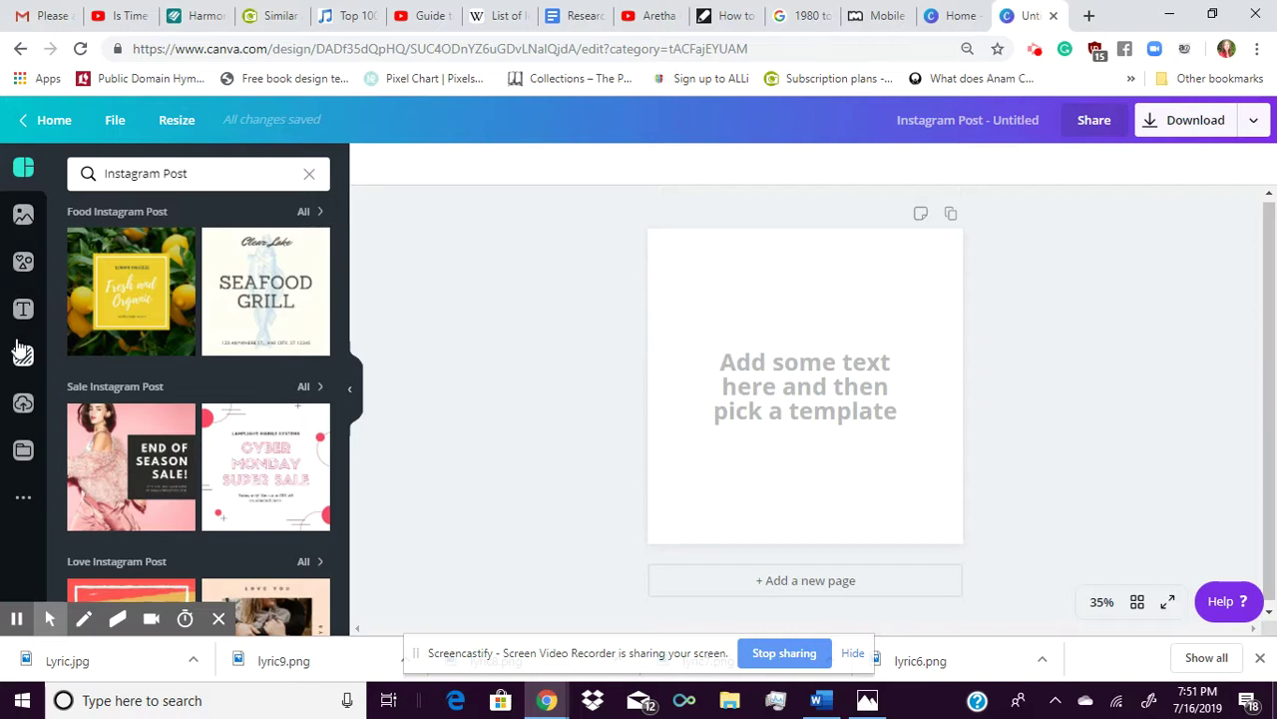
Upload the image "My Boyfriend's back ebook cover" after searching the Downloads folder for "ebook"
{"action": "left_click", "coordinate": [22, 402]}
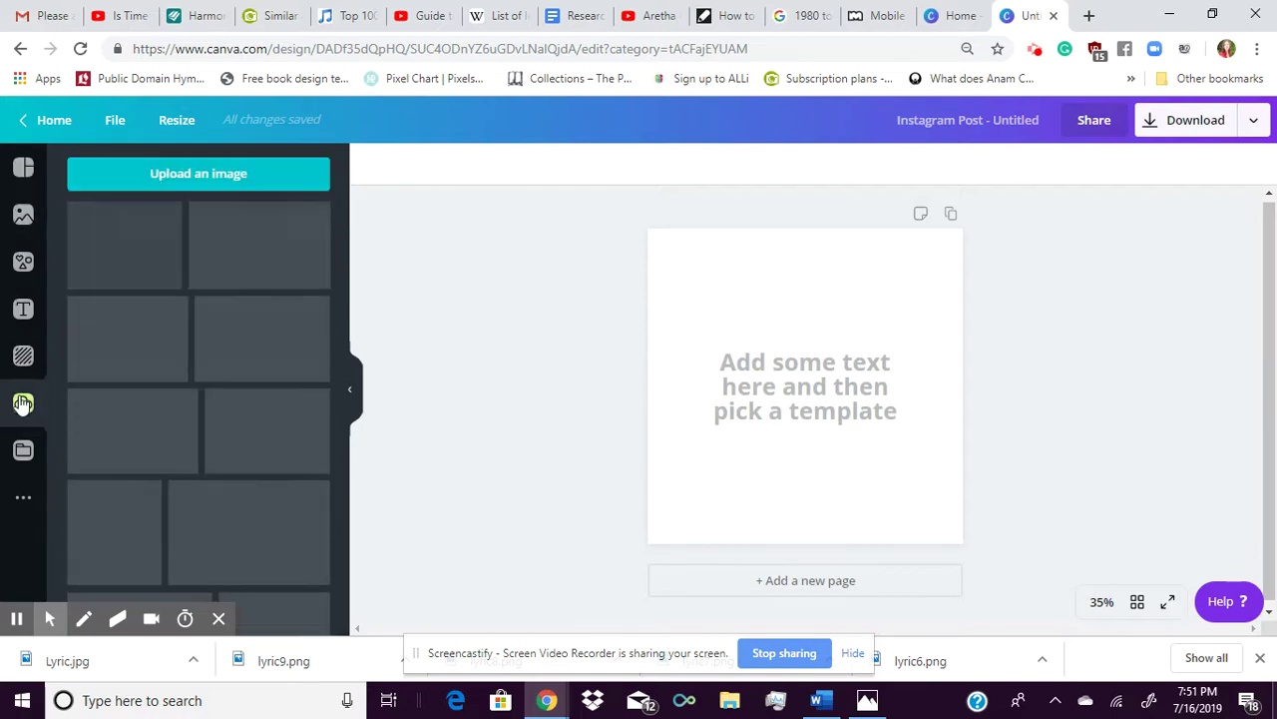
{"action": "left_click", "coordinate": [265, 178]}
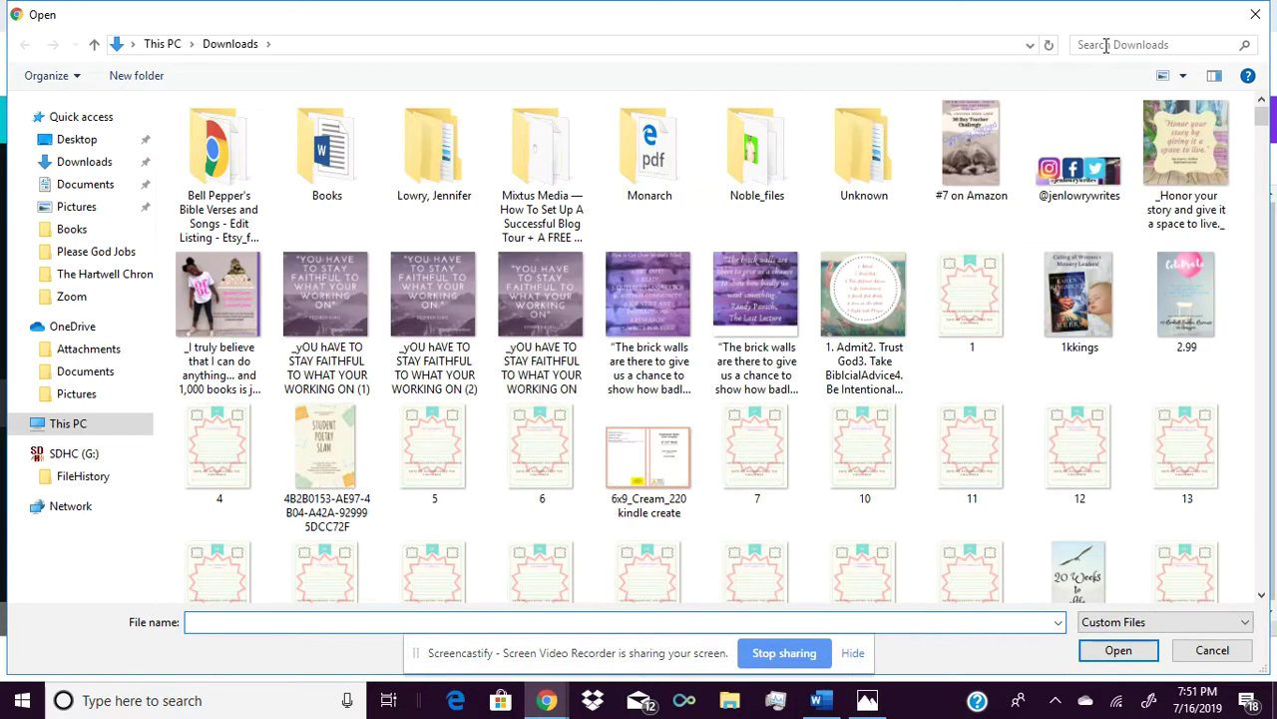
{"action": "left_click", "coordinate": [1106, 45]}
{"action": "type", "text": "ebook"}
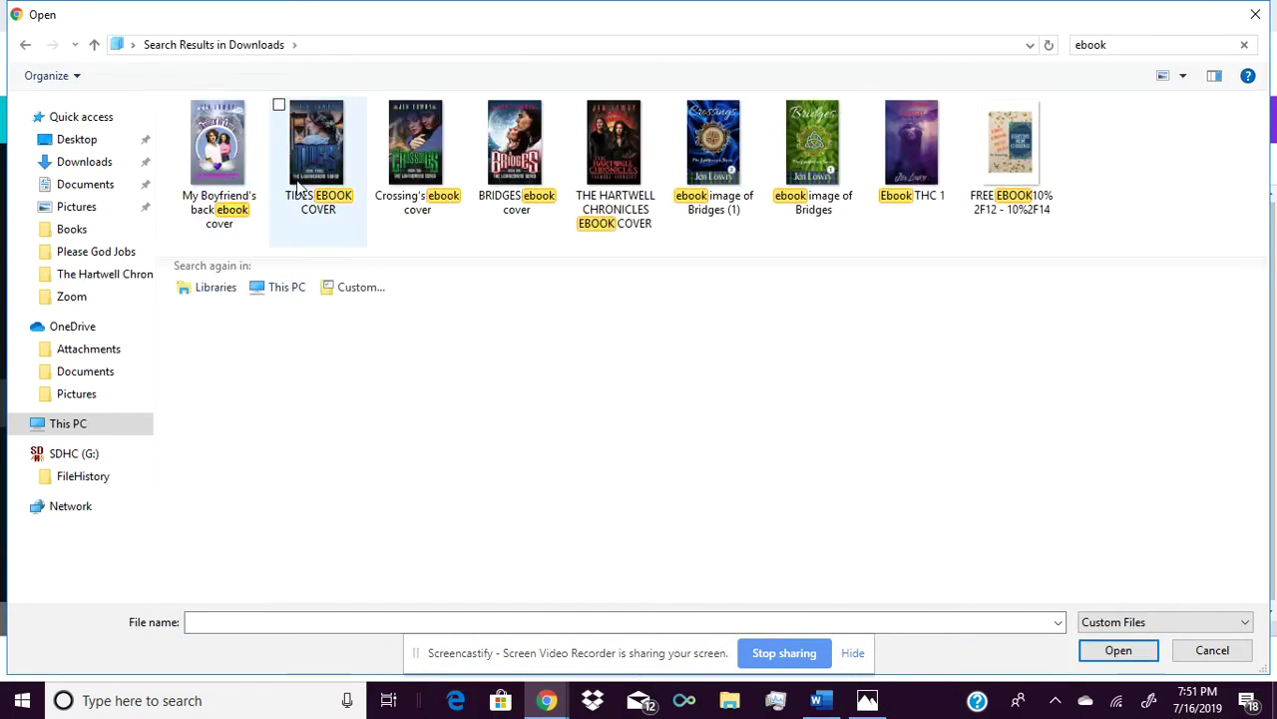
{"action": "left_click", "coordinate": [224, 160]}
{"action": "double_click", "coordinate": [223, 157]}
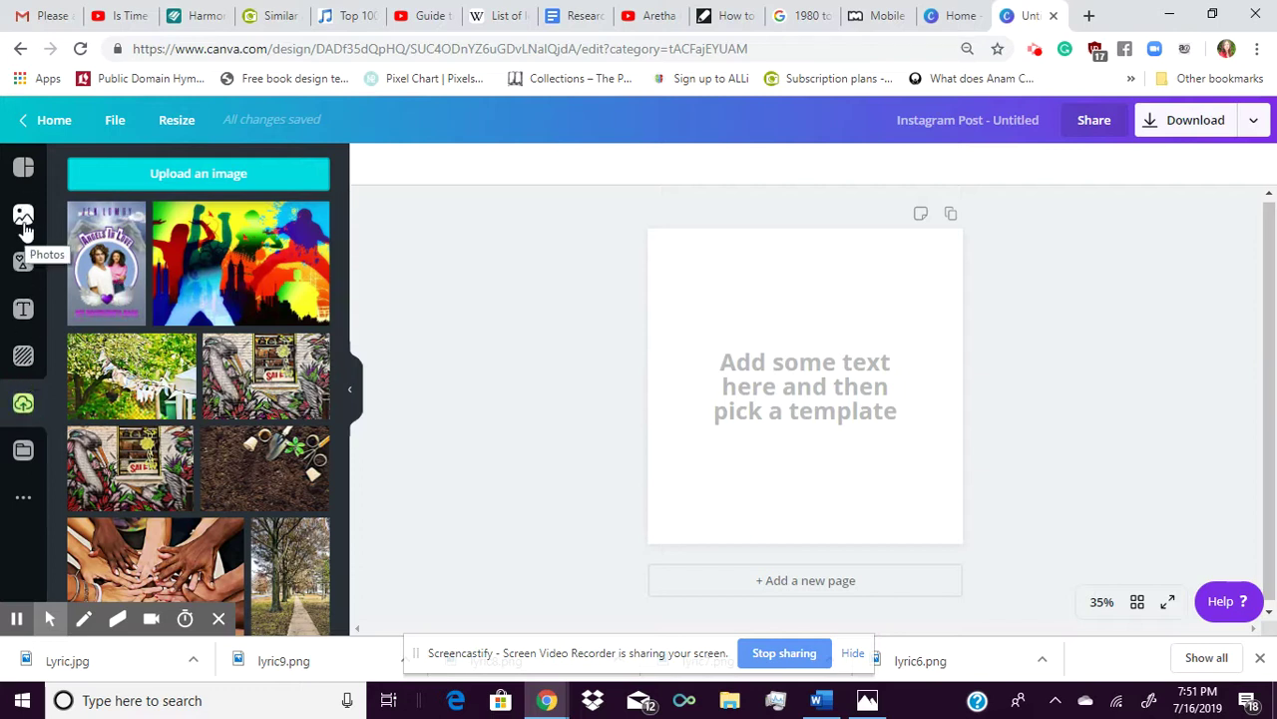
Search the backgrounds for "cloud"
{"action": "left_click", "coordinate": [24, 357]}
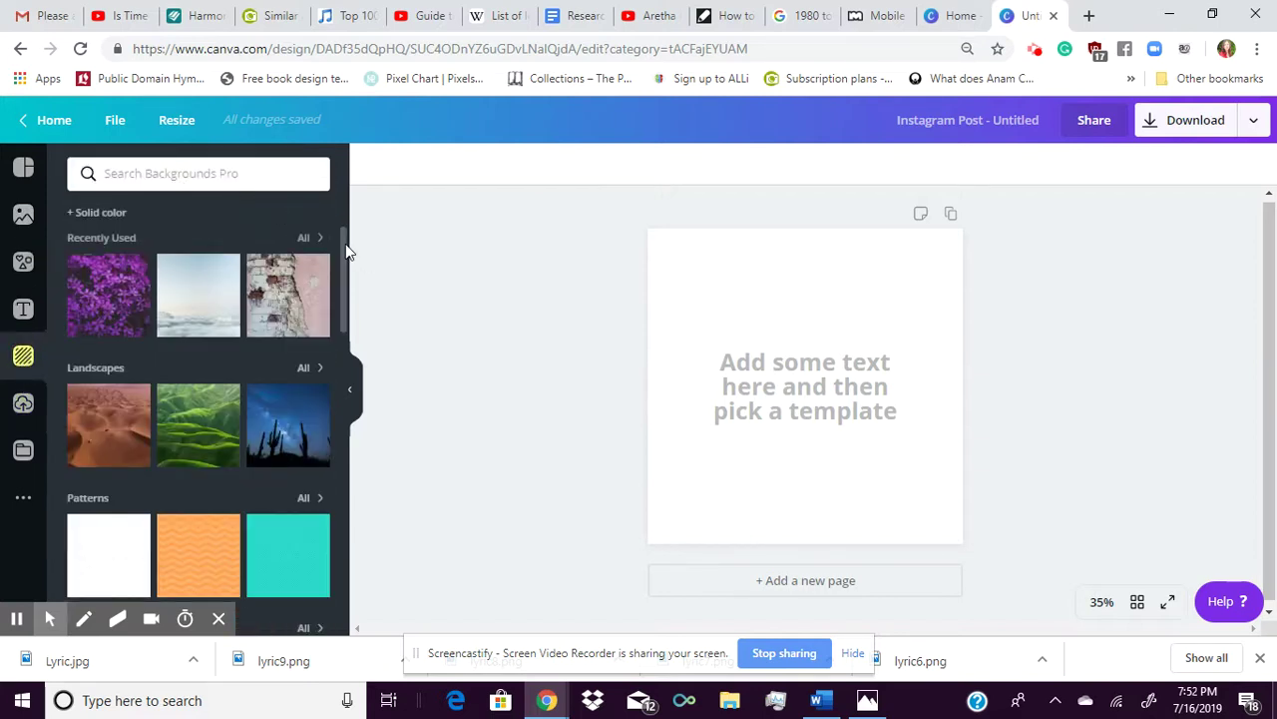
{"action": "left_click_drag", "start_coordinate": [345, 251], "coordinate": [356, 195]}
{"action": "left_click", "coordinate": [244, 175]}
{"action": "type", "text": "clo"}
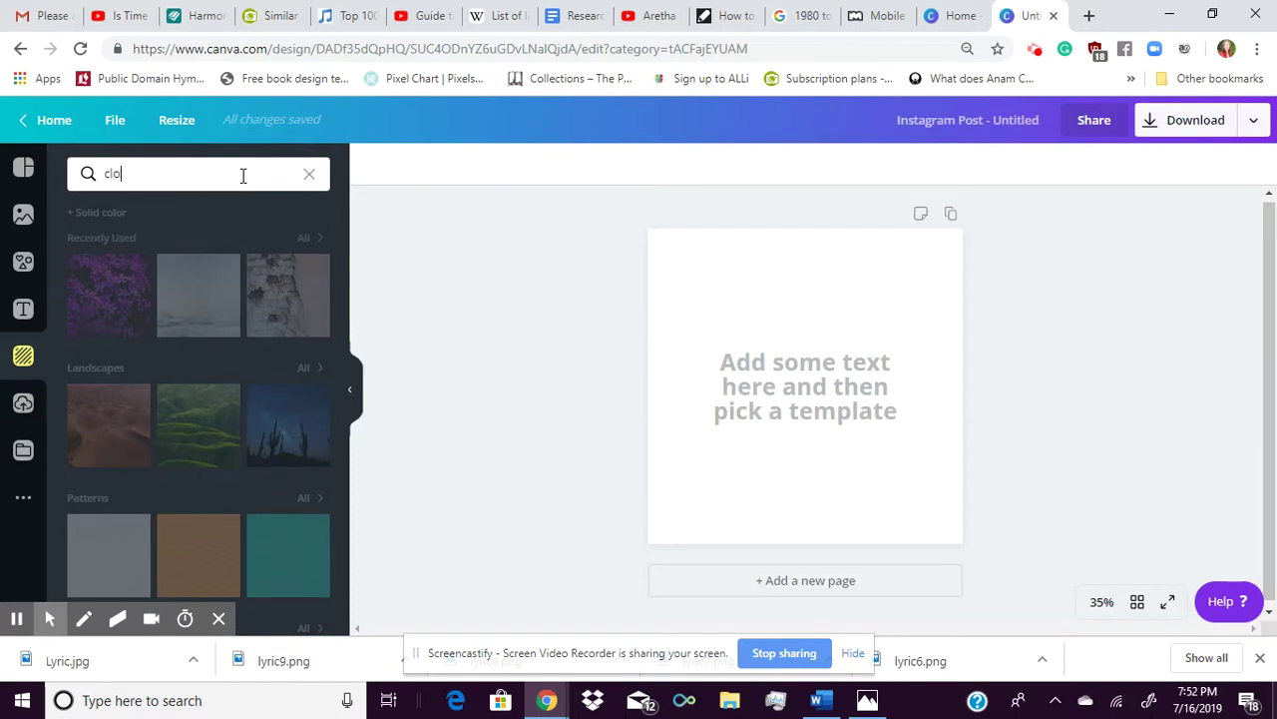
{"action": "type", "text": "ud"}
{"action": "key", "text": "Return"}
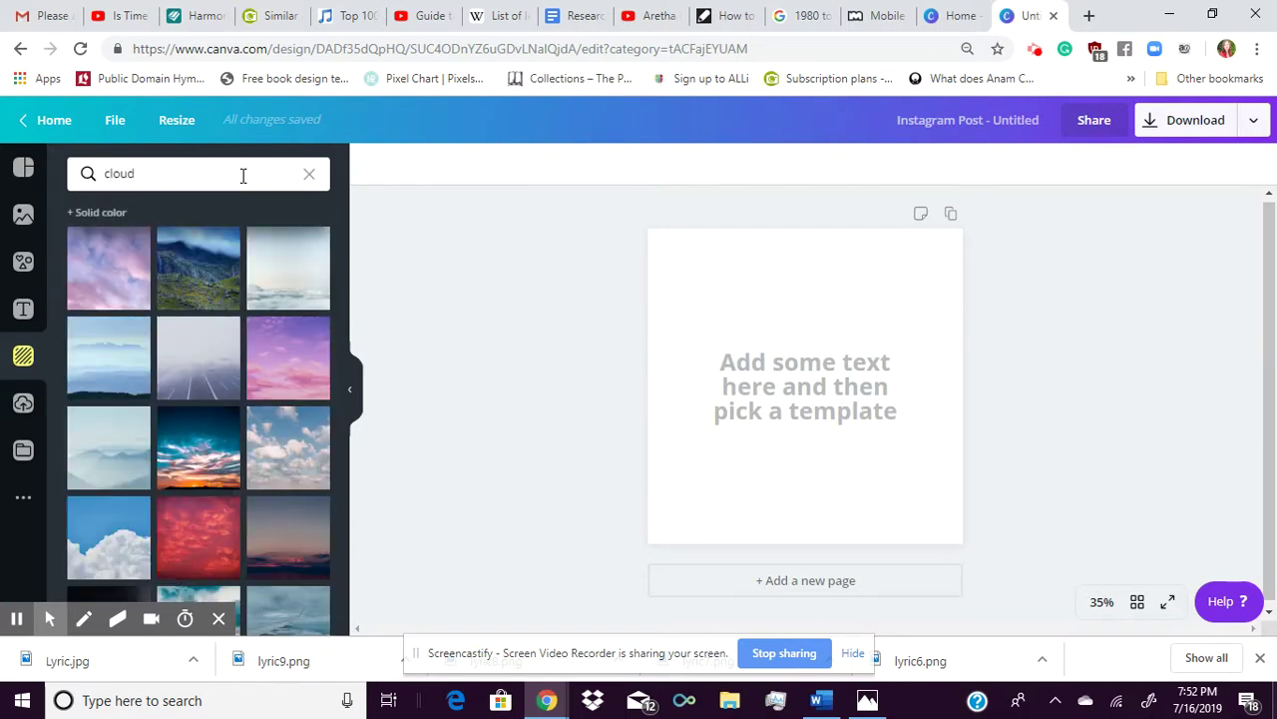
Try the watermarked pink and purple cloud background, delete it, and repeat the "cloud" search
{"action": "left_click", "coordinate": [106, 266]}
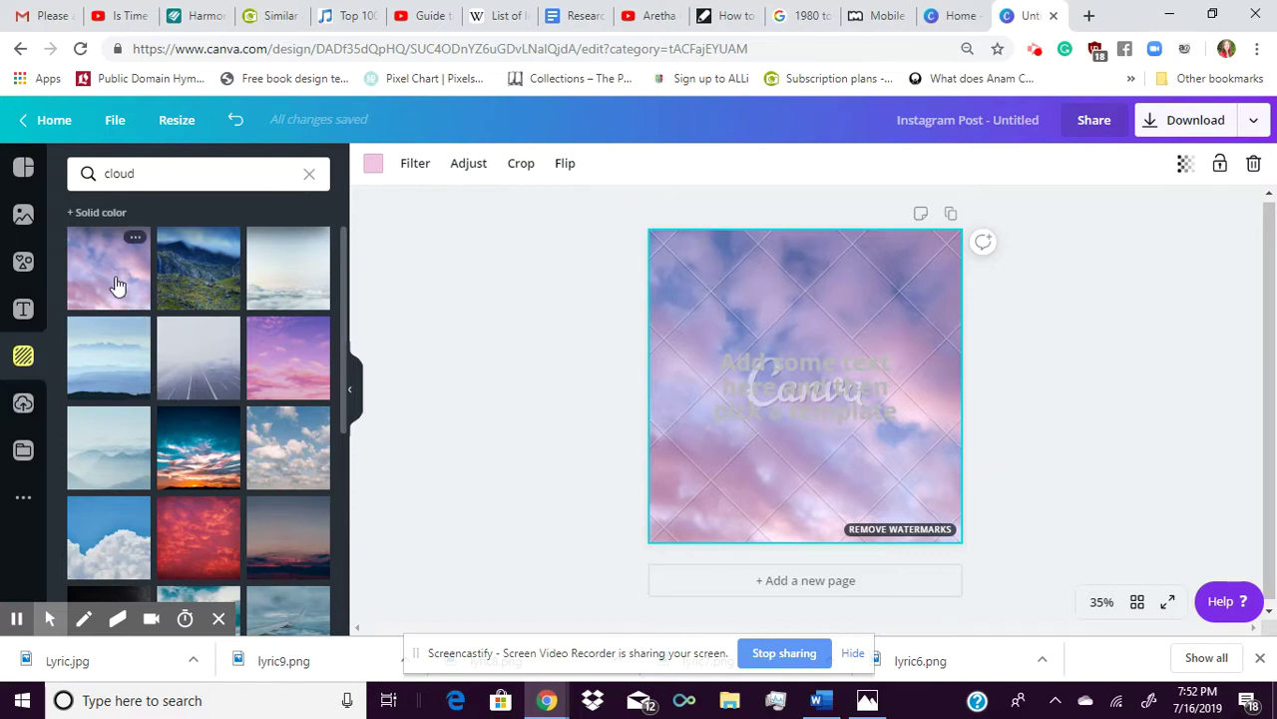
{"action": "left_click", "coordinate": [1253, 164]}
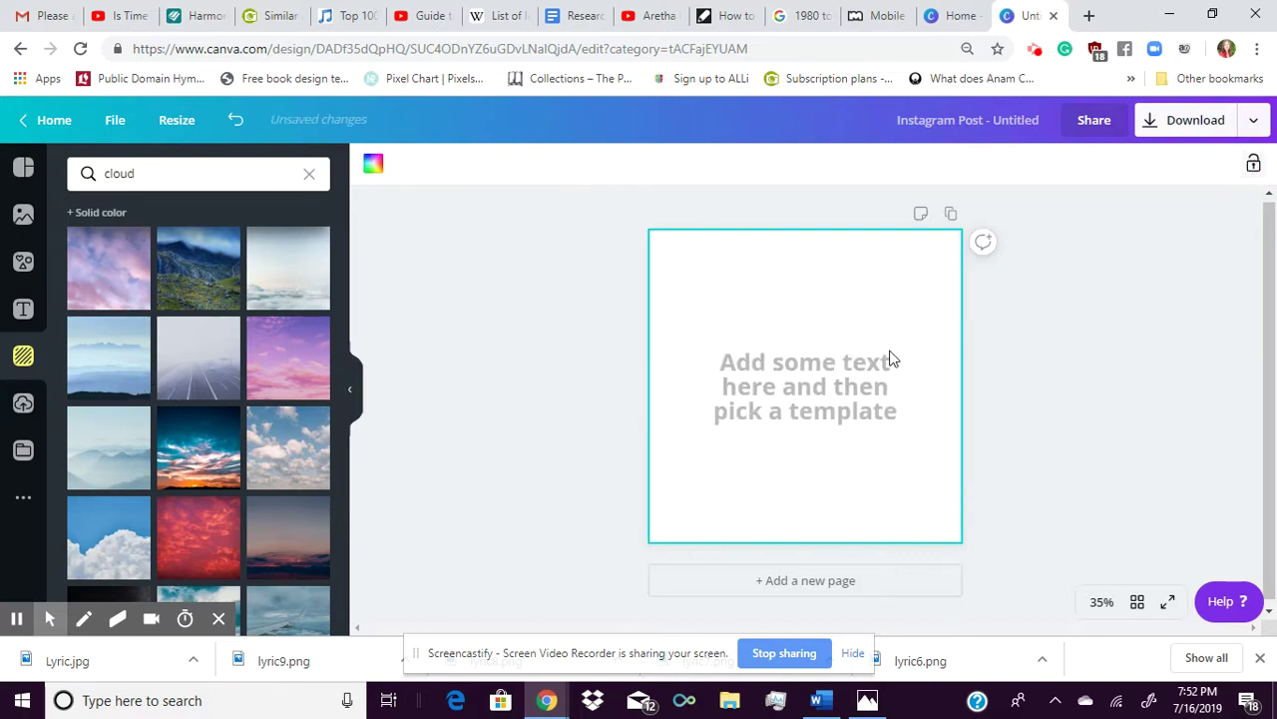
{"action": "left_click", "coordinate": [206, 172]}
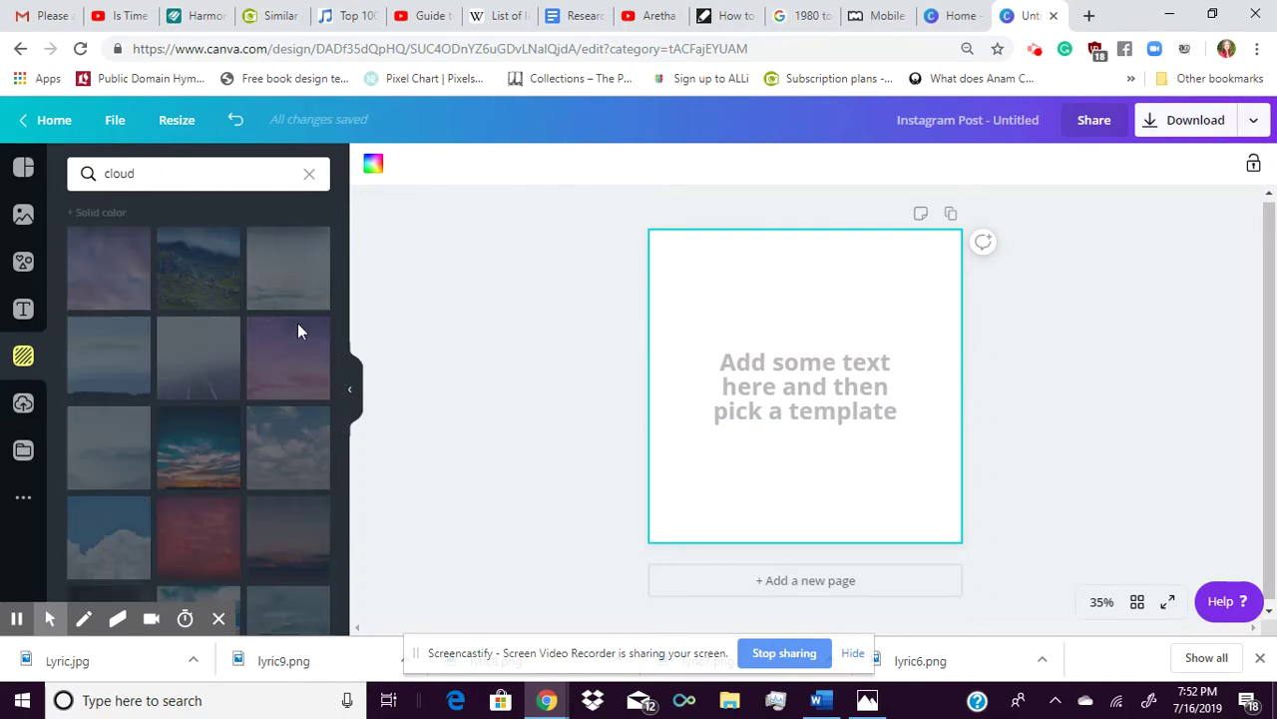
{"action": "key", "text": "Return"}
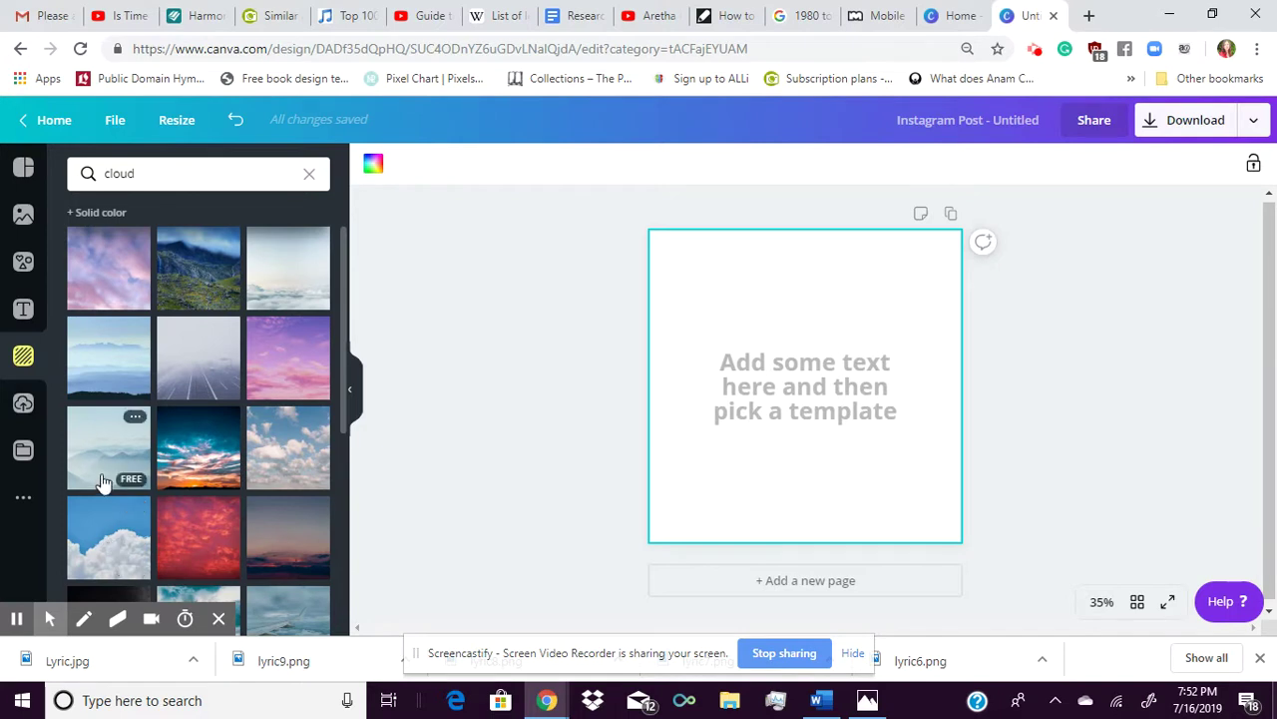
Try the free teal sunset cloud background, shift it within its crop, and replace it with the dark blue and red clouds
{"action": "left_click", "coordinate": [214, 443]}
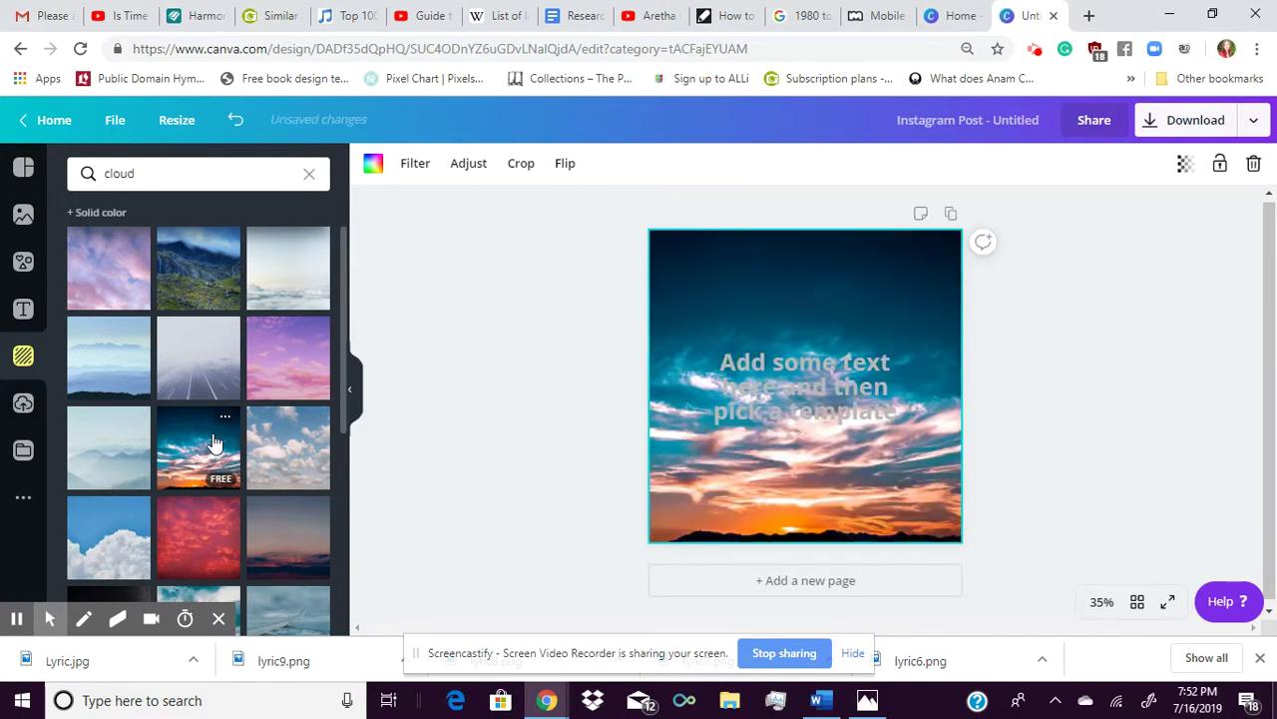
{"action": "double_click", "coordinate": [919, 311]}
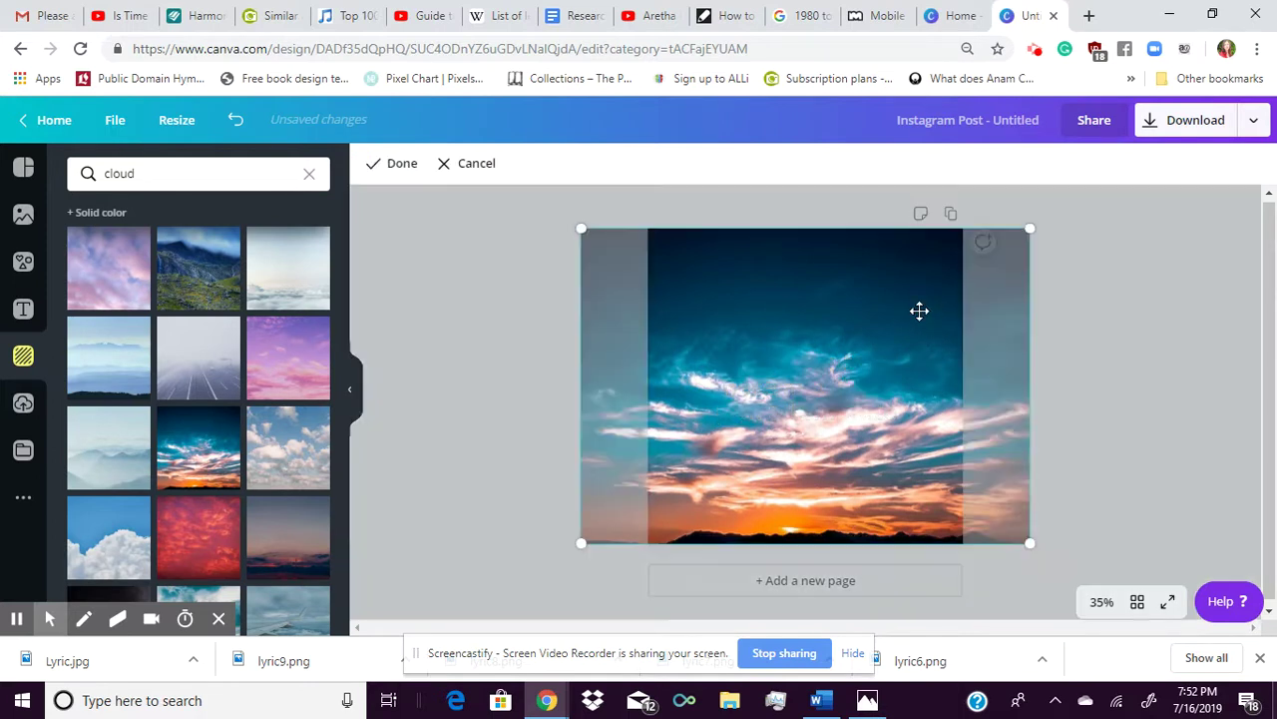
{"action": "left_click_drag", "start_coordinate": [918, 310], "coordinate": [915, 350]}
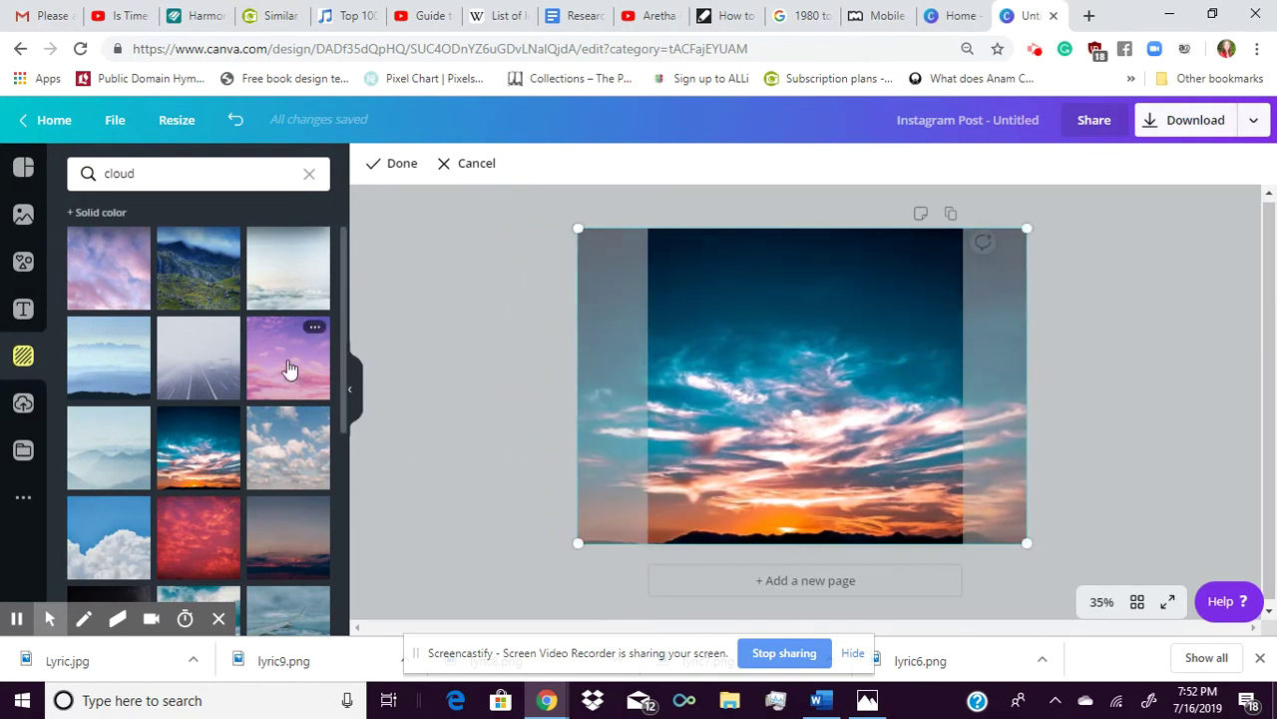
{"action": "left_click_drag", "start_coordinate": [343, 382], "coordinate": [357, 534]}
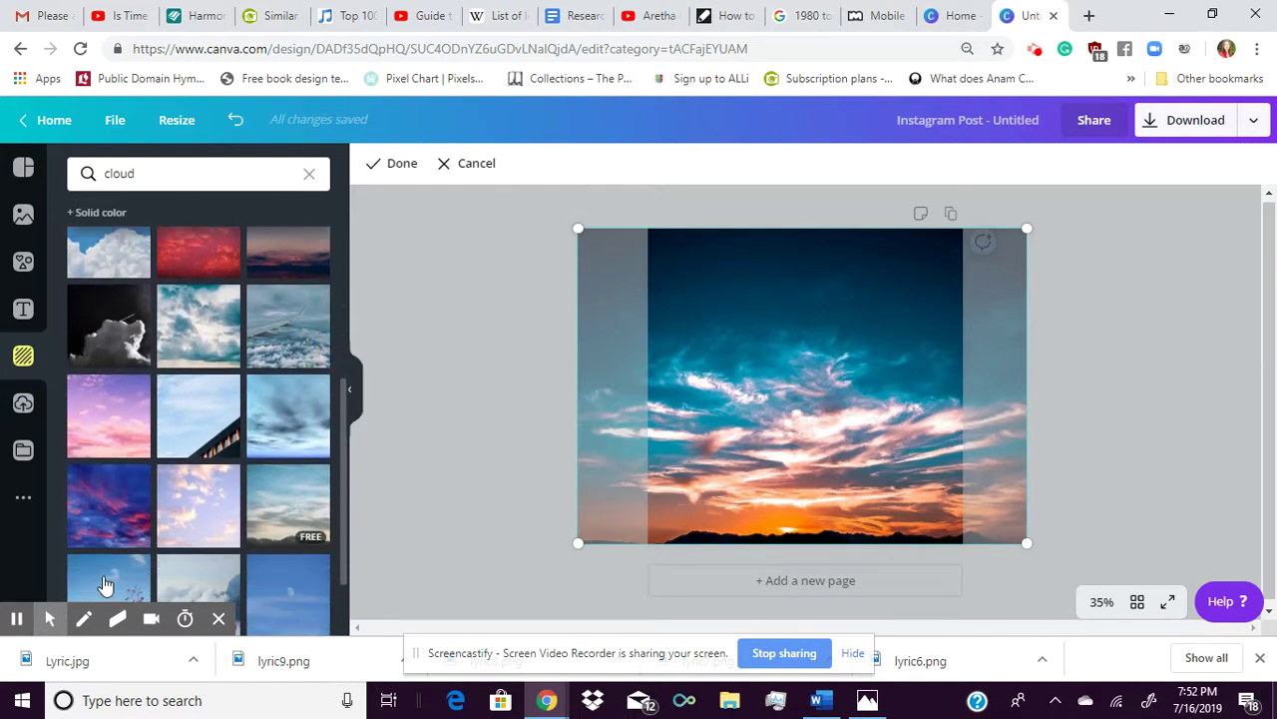
{"action": "left_click", "coordinate": [90, 512]}
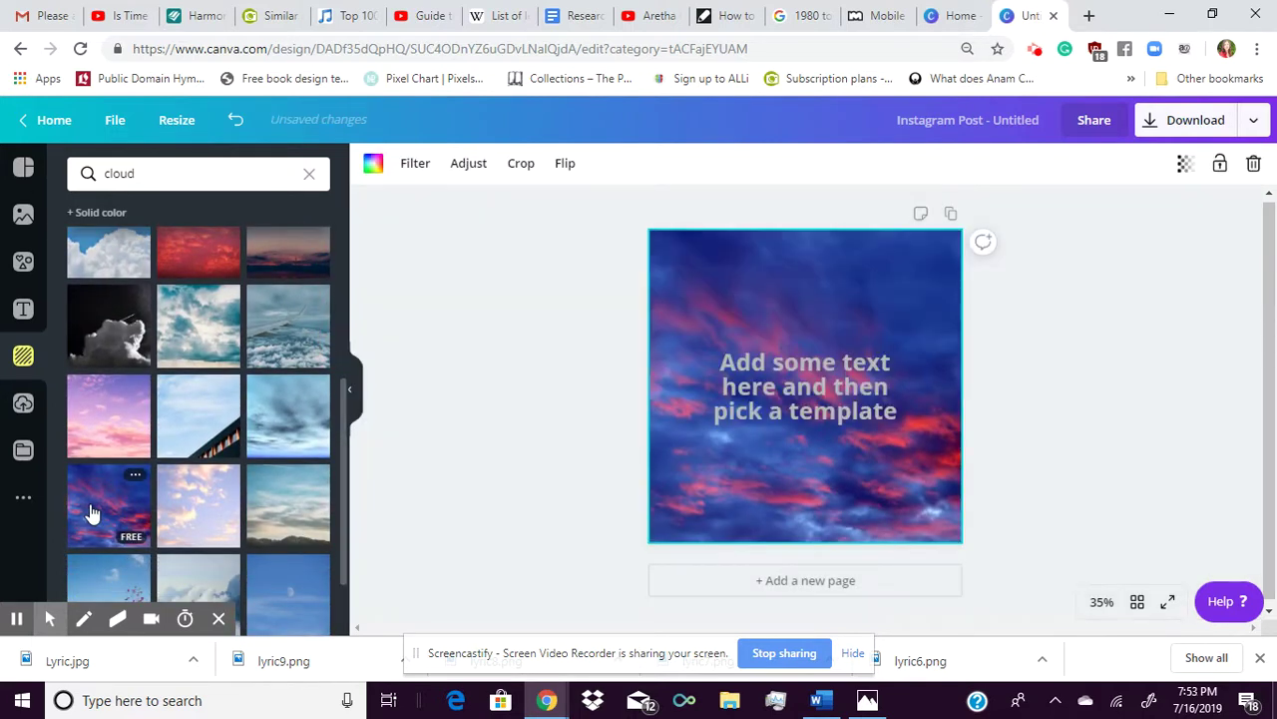
Add the uploaded Angels in Love book cover to the page and change the background to the pink and purple sunset clouds
{"action": "left_click", "coordinate": [24, 402]}
{"action": "left_click", "coordinate": [127, 268]}
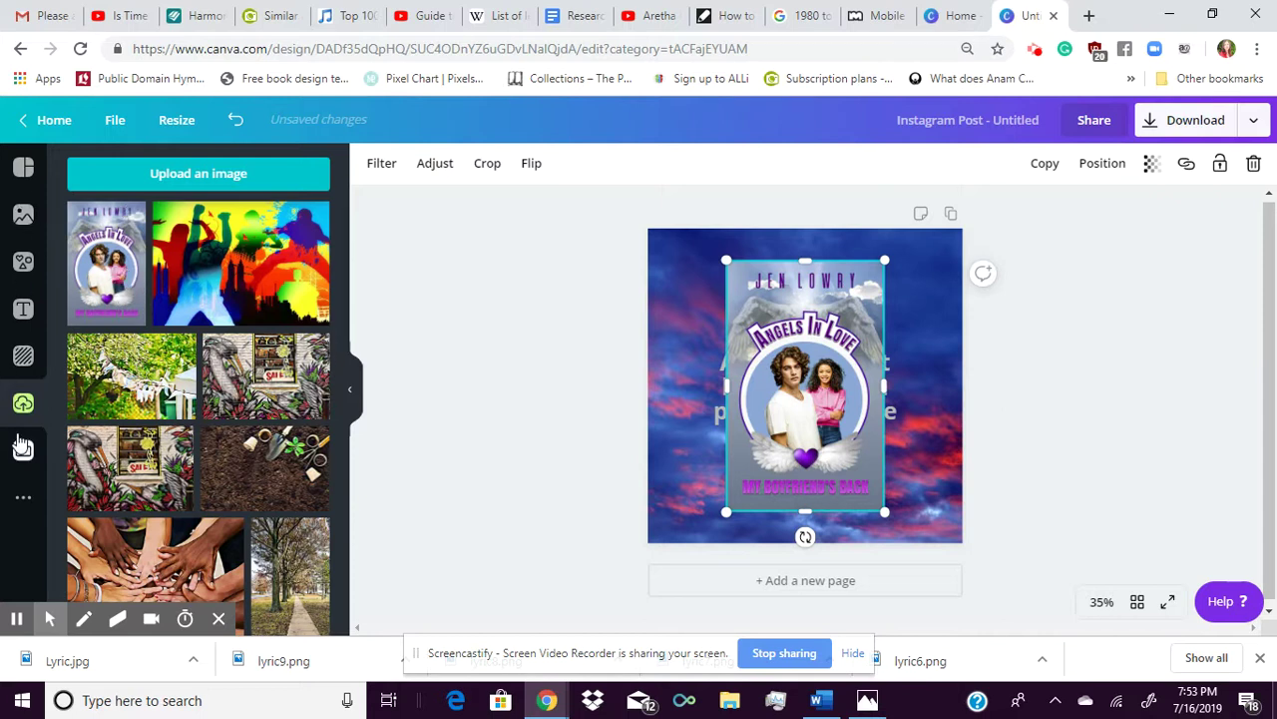
{"action": "left_click", "coordinate": [25, 357]}
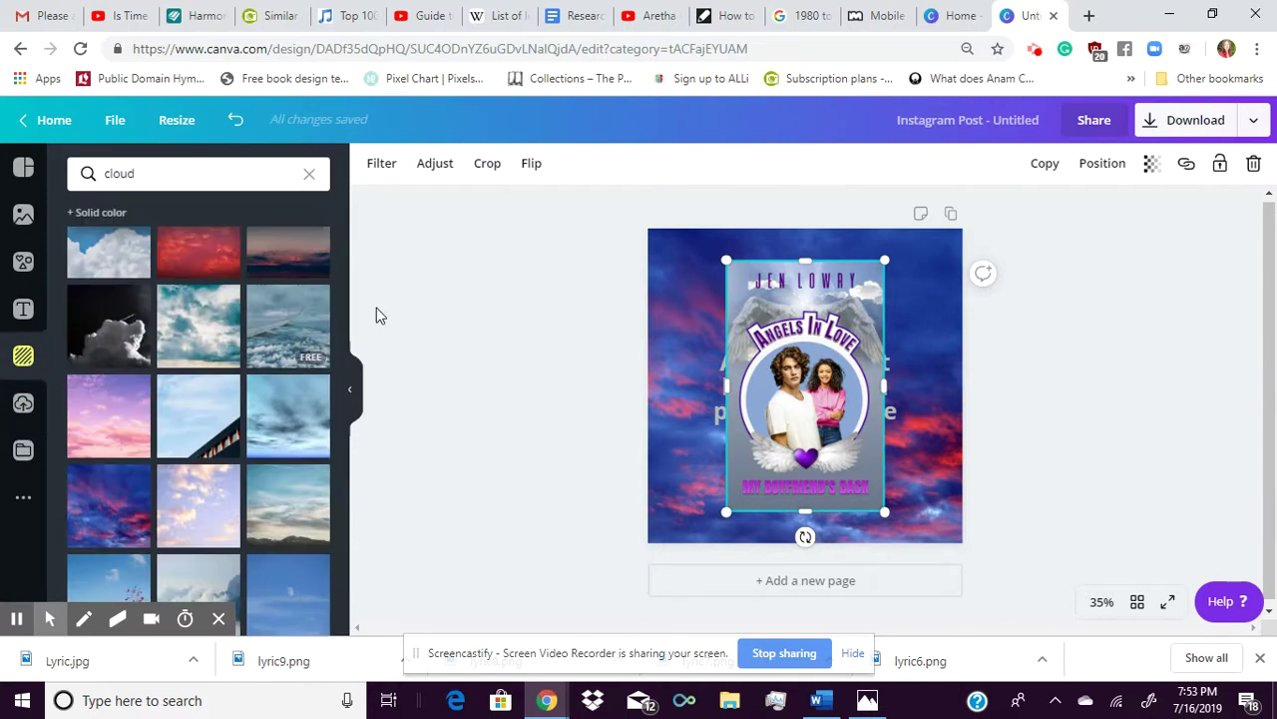
{"action": "left_click", "coordinate": [104, 428]}
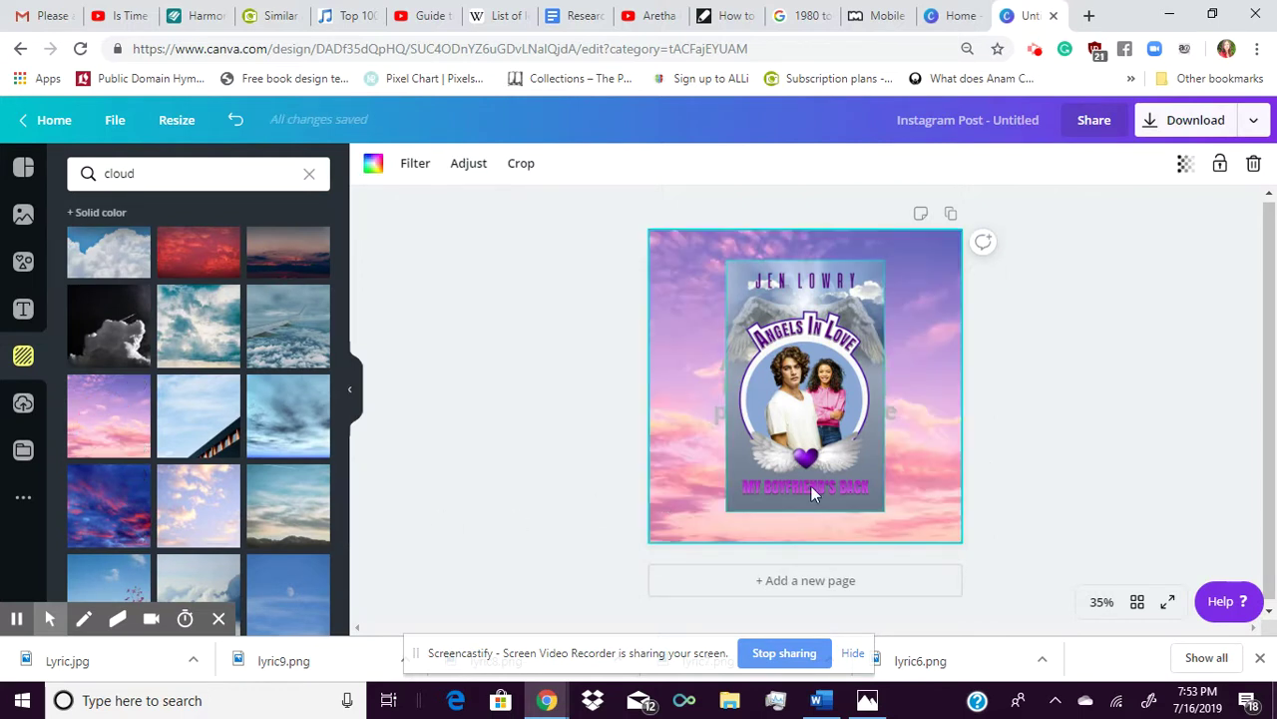
Shrink the book cover slightly and move it to the right half of the page
{"action": "left_click_drag", "start_coordinate": [824, 458], "coordinate": [877, 436]}
{"action": "left_click_drag", "start_coordinate": [932, 499], "coordinate": [887, 459]}
{"action": "left_click_drag", "start_coordinate": [864, 381], "coordinate": [887, 406]}
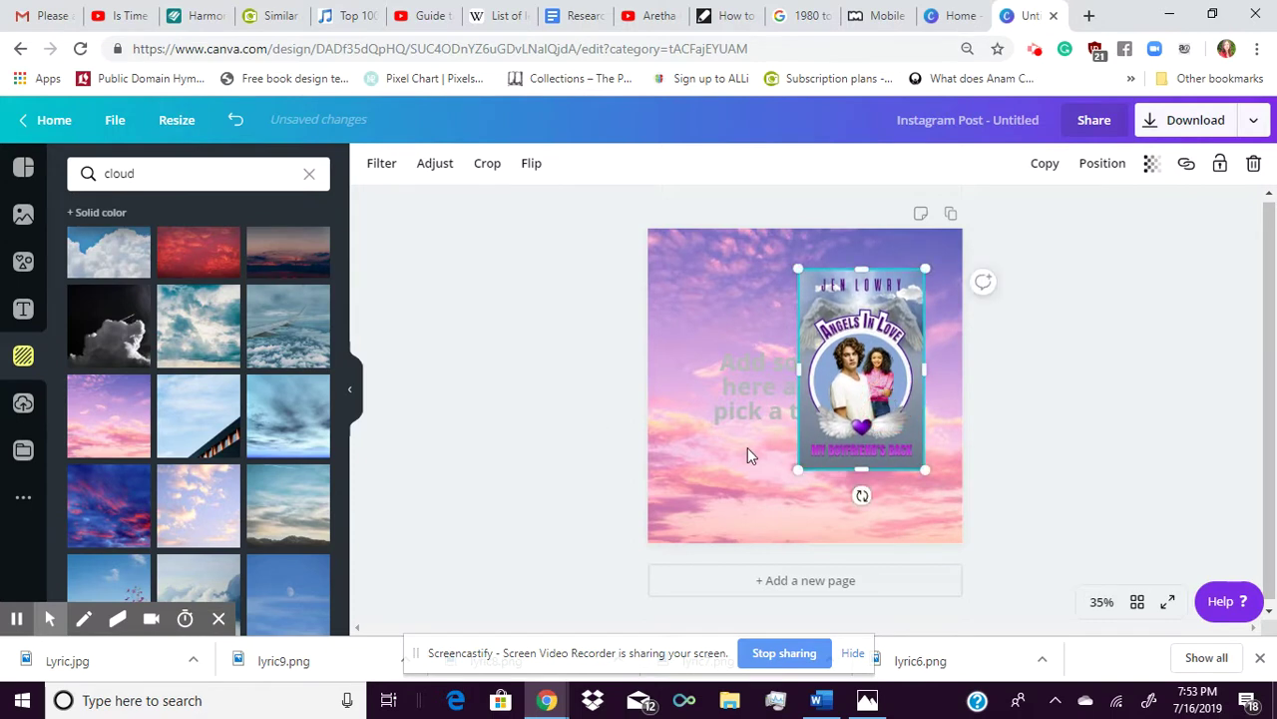
Widen the placeholder text box to the page width and arrange it along the page's top, with the book cover lowered beneath it
{"action": "left_click", "coordinate": [743, 420]}
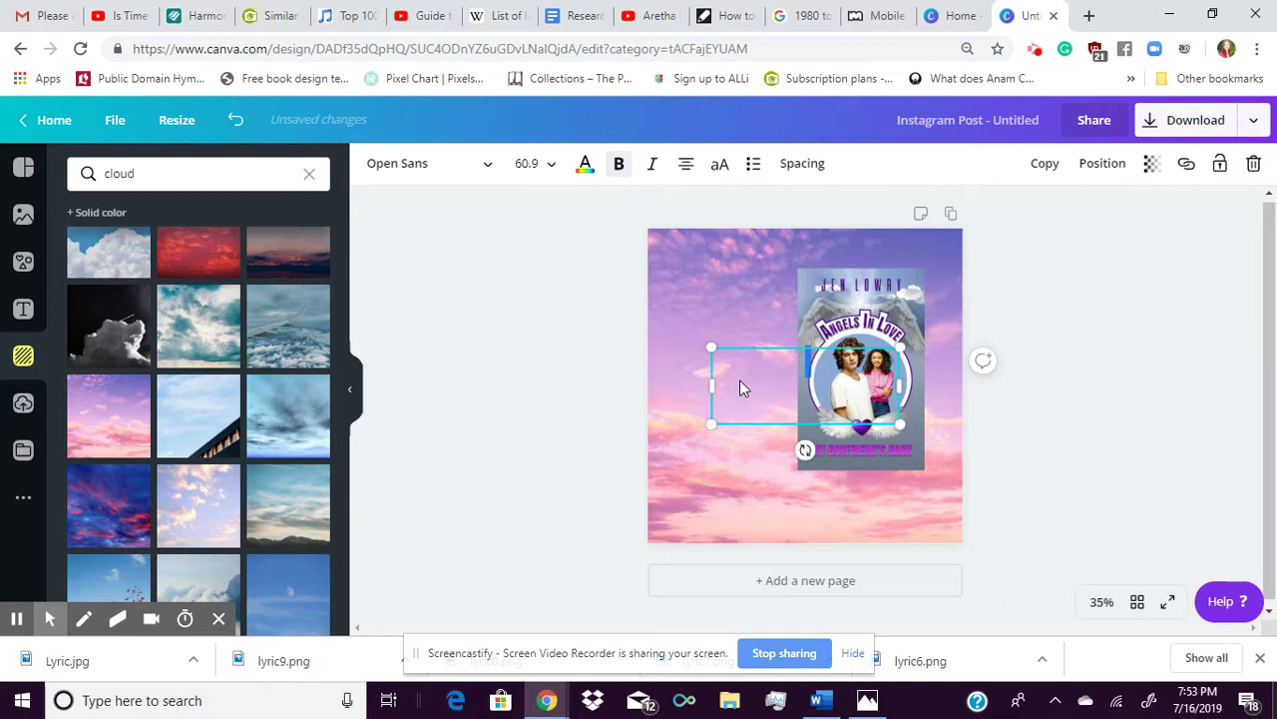
{"action": "scroll", "coordinate": [741, 388], "scroll_direction": "down", "scroll_amount": 1}
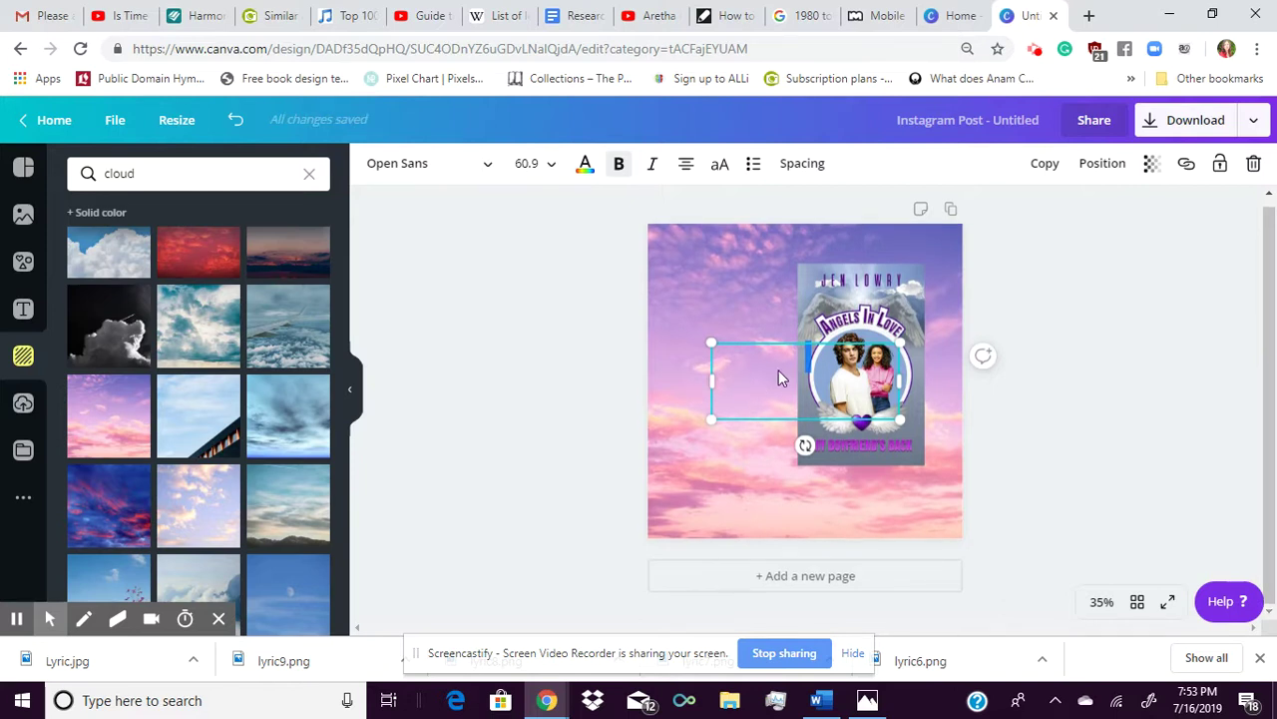
{"action": "left_click", "coordinate": [764, 346]}
{"action": "left_click", "coordinate": [713, 379]}
{"action": "left_click_drag", "start_coordinate": [713, 379], "coordinate": [652, 377]}
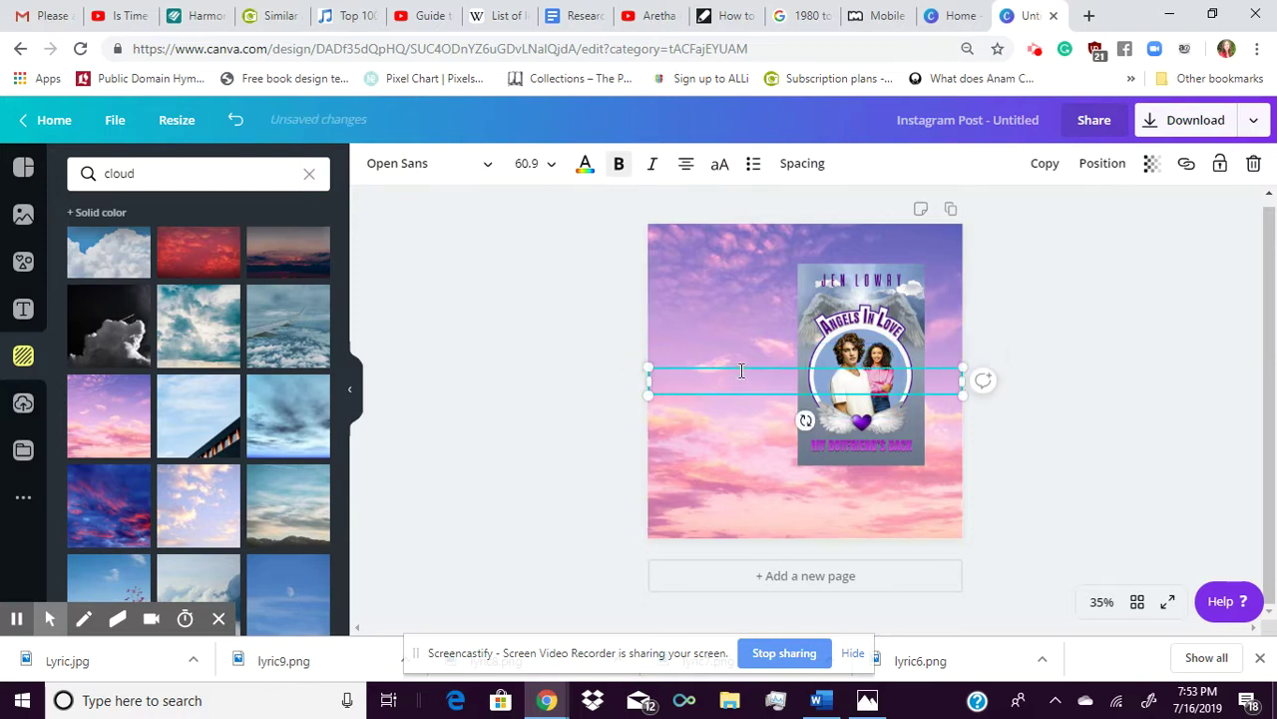
{"action": "left_click_drag", "start_coordinate": [739, 369], "coordinate": [733, 241]}
{"action": "left_click_drag", "start_coordinate": [851, 380], "coordinate": [861, 416]}
Open the placeholder text at the page's top for editing and bring up the text presets
{"action": "left_click", "coordinate": [794, 277]}
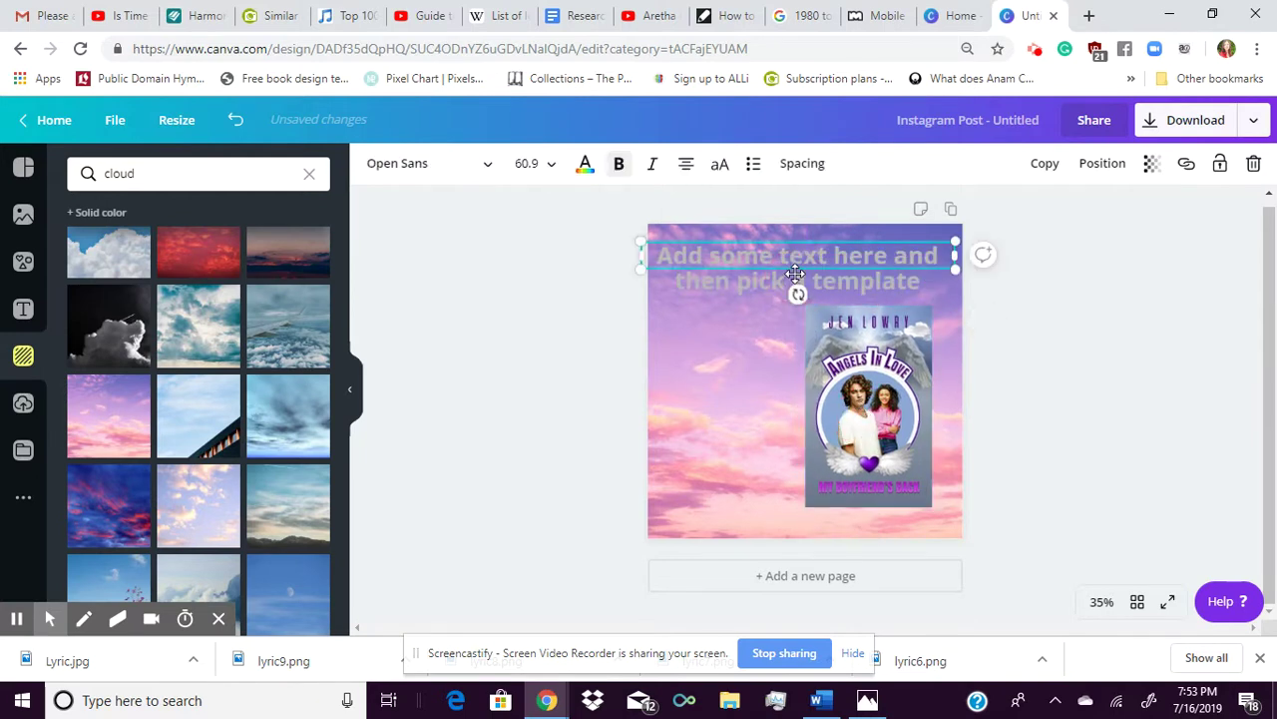
{"action": "left_click", "coordinate": [828, 270]}
{"action": "left_click", "coordinate": [865, 258]}
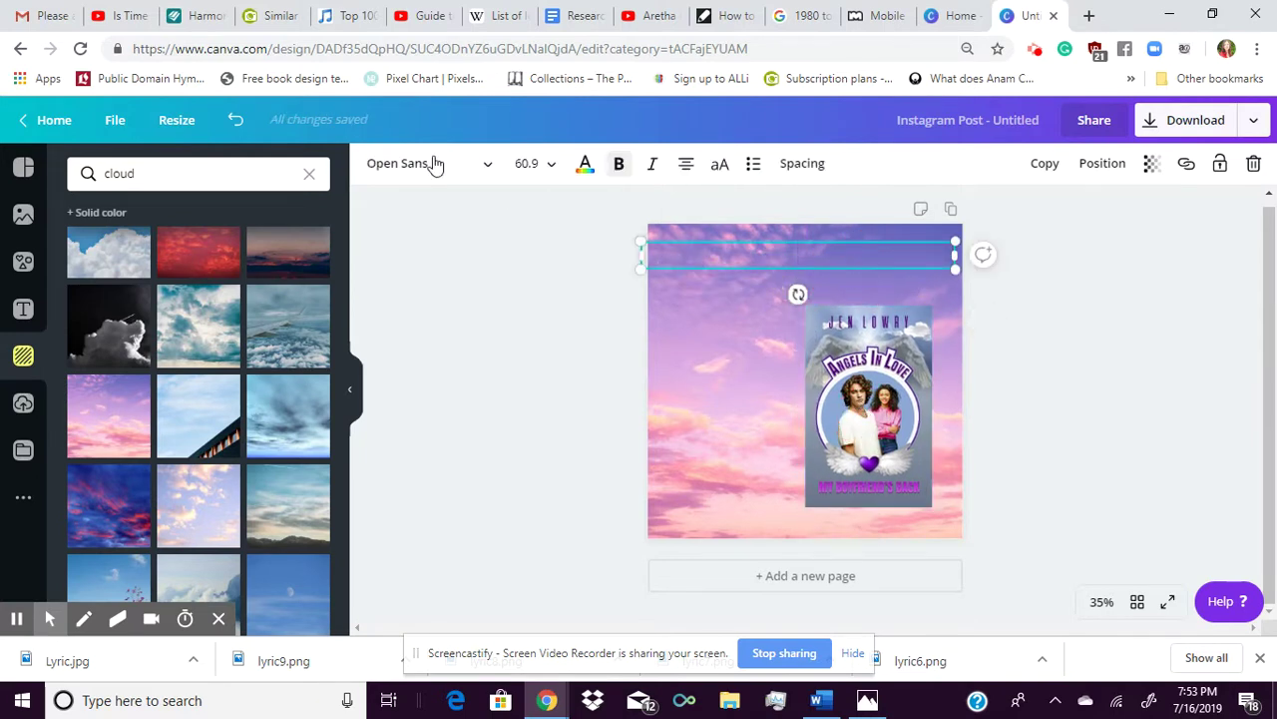
{"action": "left_click", "coordinate": [22, 309]}
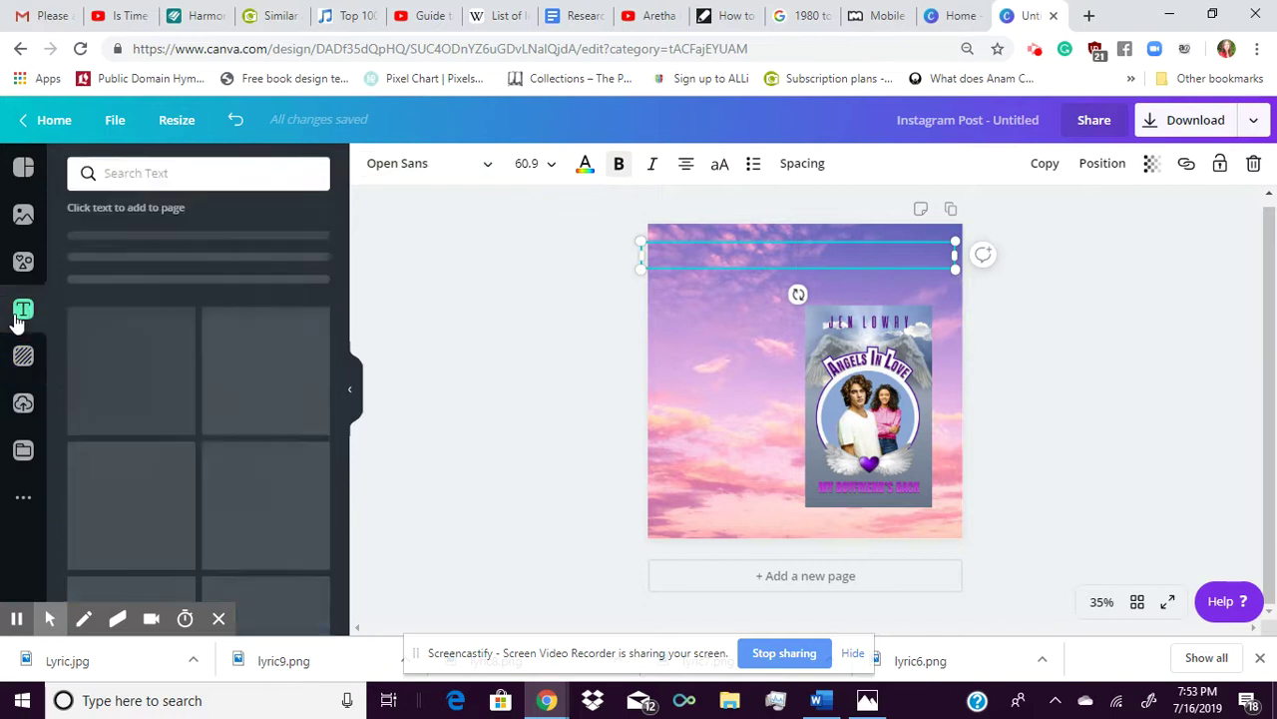
{"action": "left_click", "coordinate": [755, 266]}
{"action": "left_click", "coordinate": [1253, 162]}
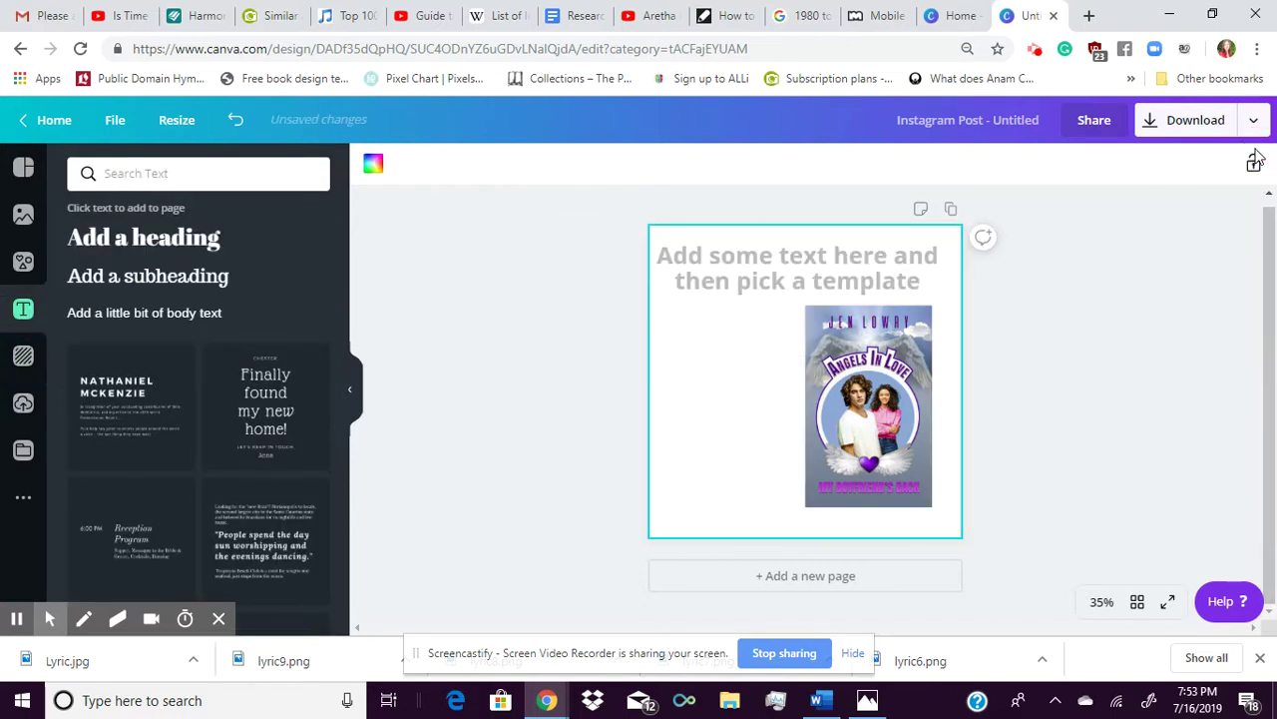
{"action": "left_click", "coordinate": [234, 124]}
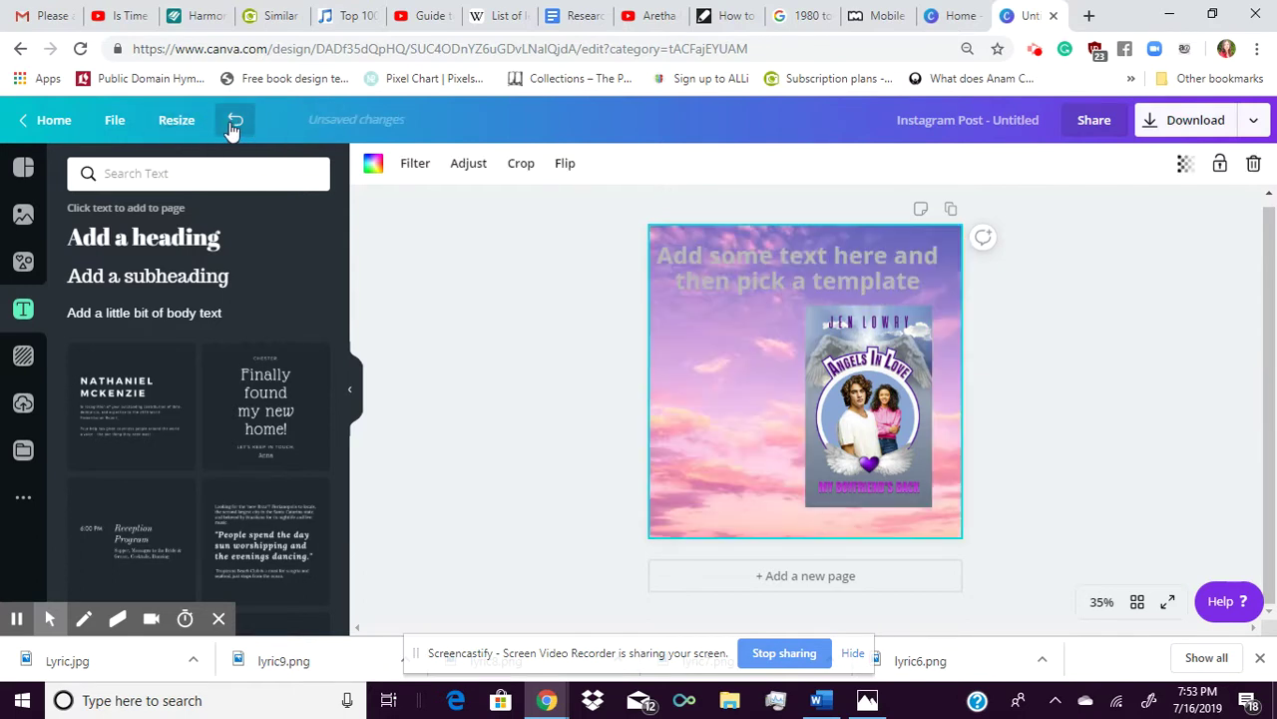
Add a heading text box and place it to the left of the book cover
{"action": "left_click", "coordinate": [172, 242]}
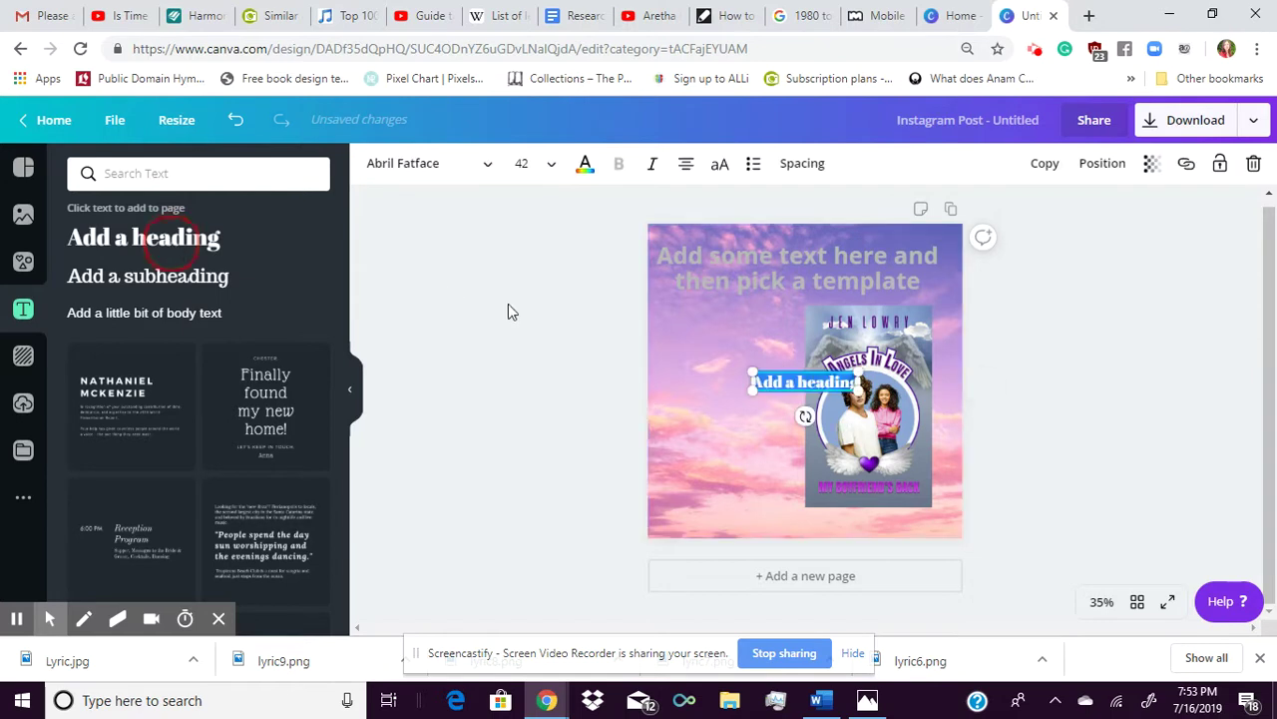
{"action": "left_click_drag", "start_coordinate": [801, 391], "coordinate": [724, 356]}
Replace the placeholder text along the page's top with "Get Your Copy Today!" in the Abril Fatface font
{"action": "left_click", "coordinate": [840, 268]}
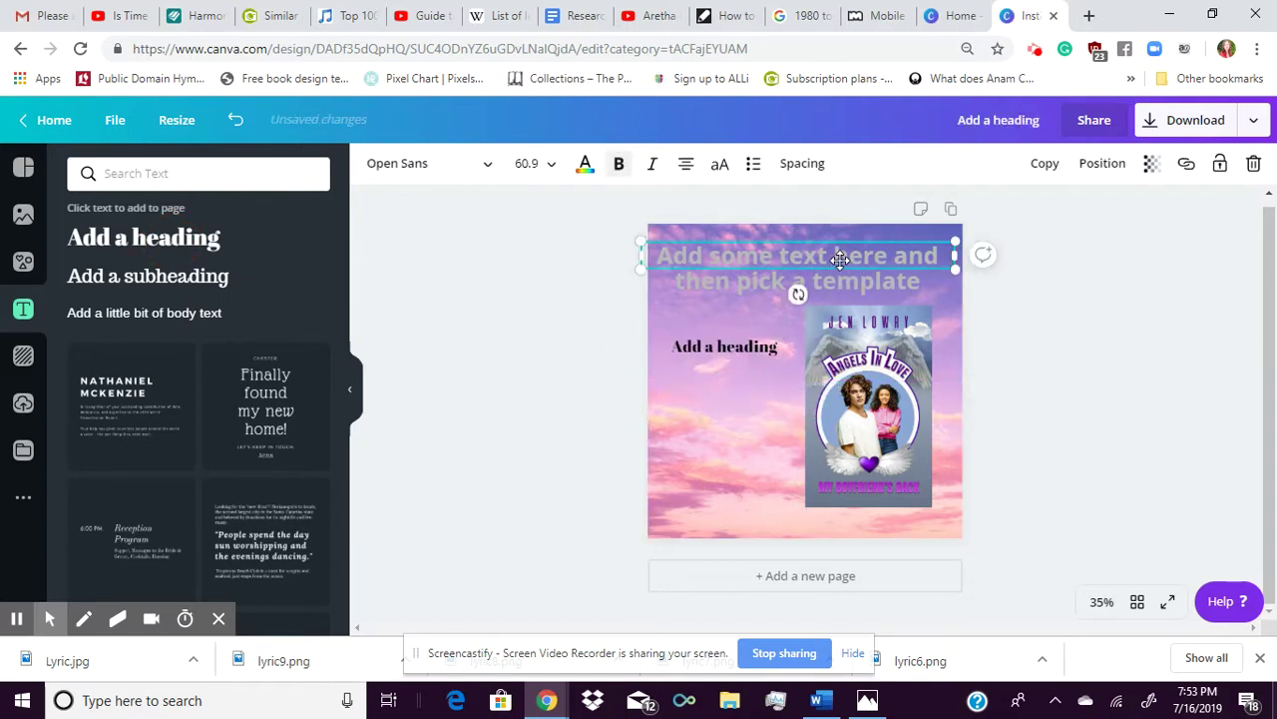
{"action": "left_click", "coordinate": [841, 262]}
{"action": "left_click", "coordinate": [841, 257]}
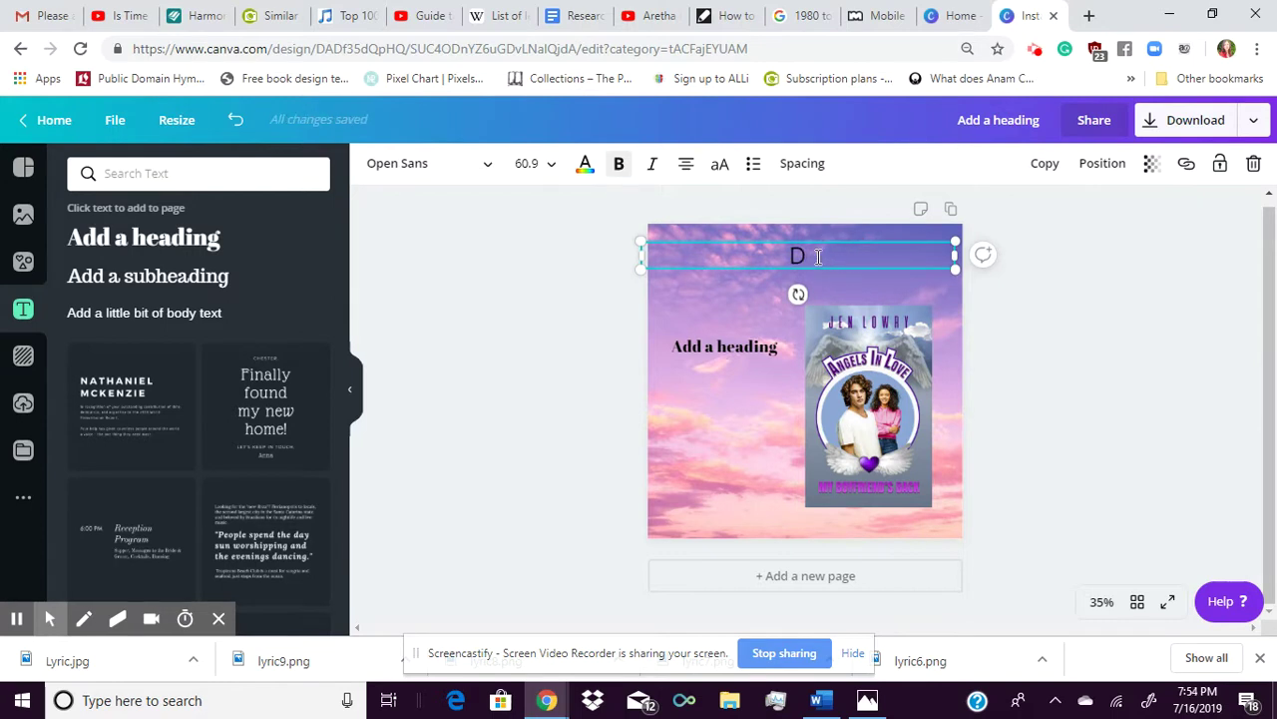
{"action": "key", "text": "BackSpace"}
{"action": "left_click", "coordinate": [490, 167]}
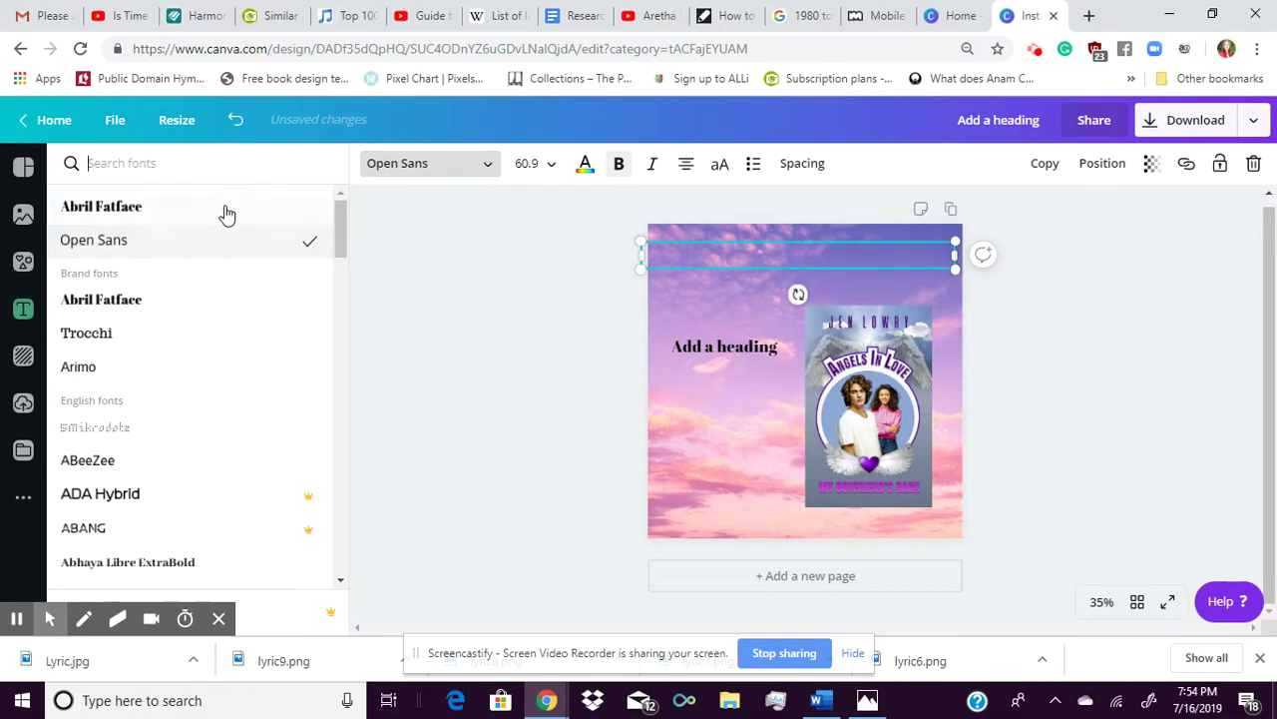
{"action": "left_click_drag", "start_coordinate": [342, 255], "coordinate": [340, 314]}
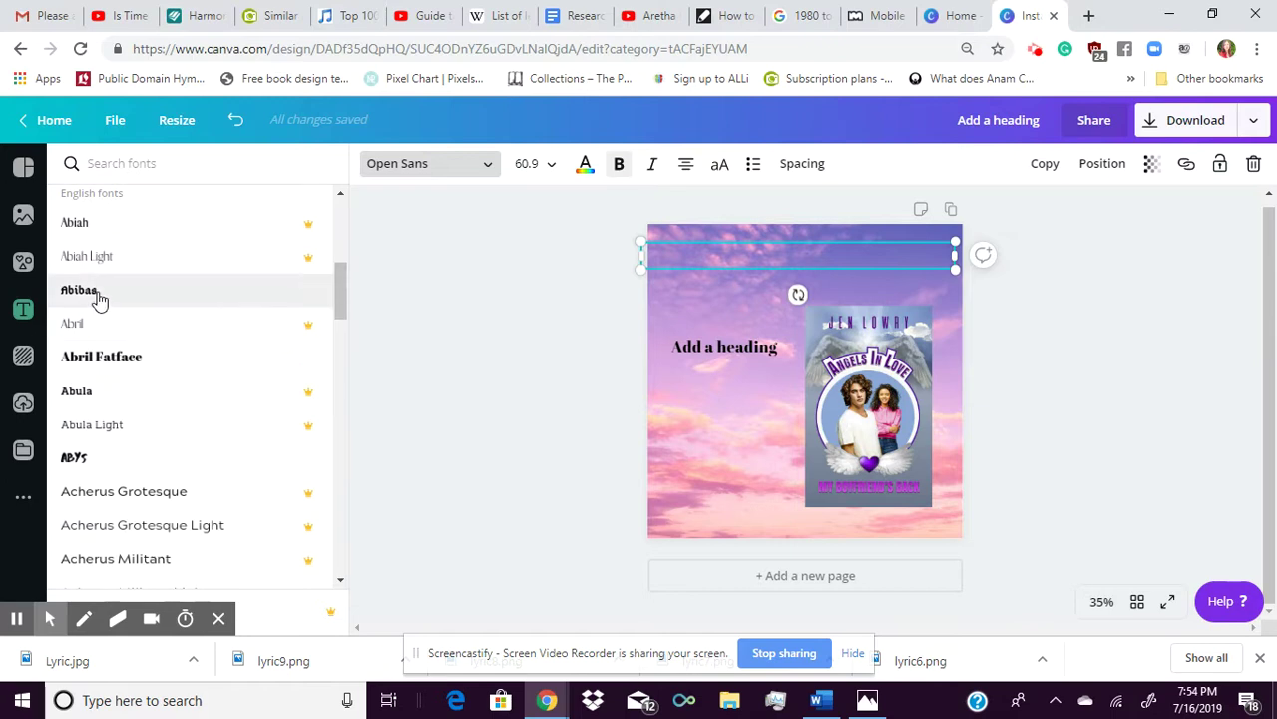
{"action": "left_click", "coordinate": [104, 361]}
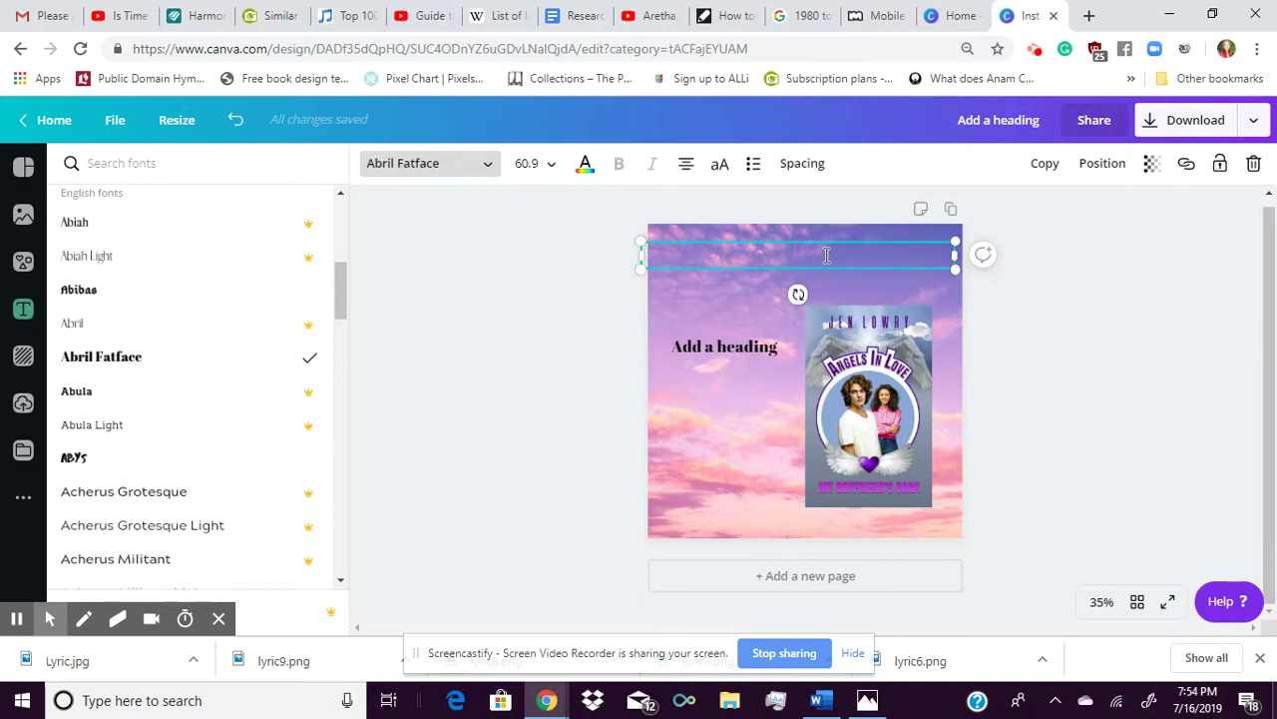
{"action": "type", "text": "Get"}
{"action": "type", "text": "et Your Cop"}
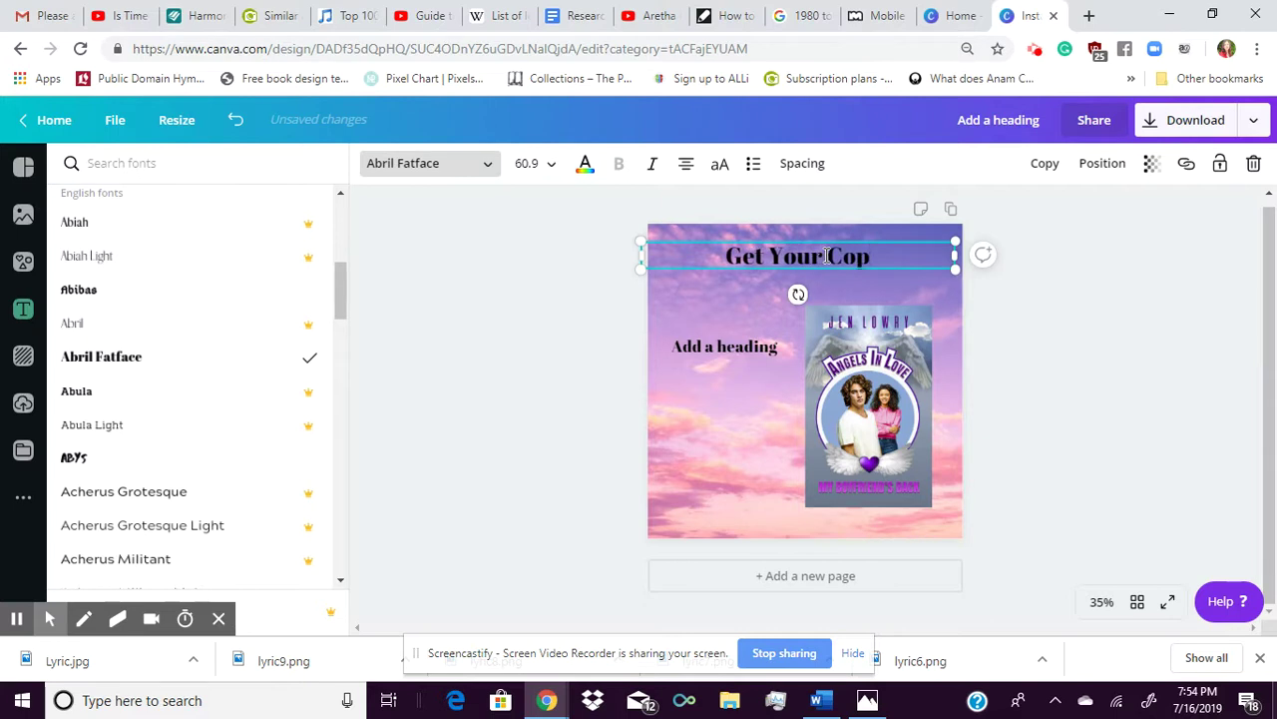
{"action": "type", "text": "y Today!"}
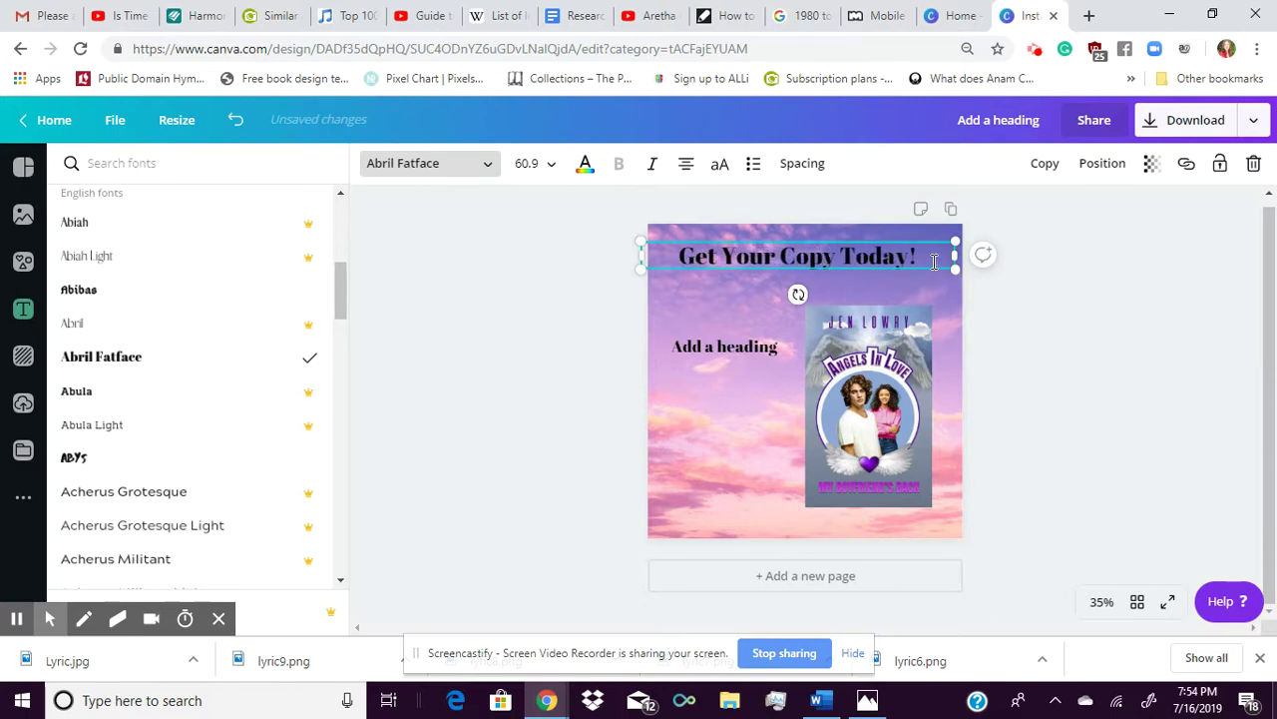
Try the fonts Trocchi, Advetime, Alfa Slab One and Aliengo on the "Get Your Copy Today!" headline
{"action": "left_click_drag", "start_coordinate": [934, 261], "coordinate": [684, 256]}
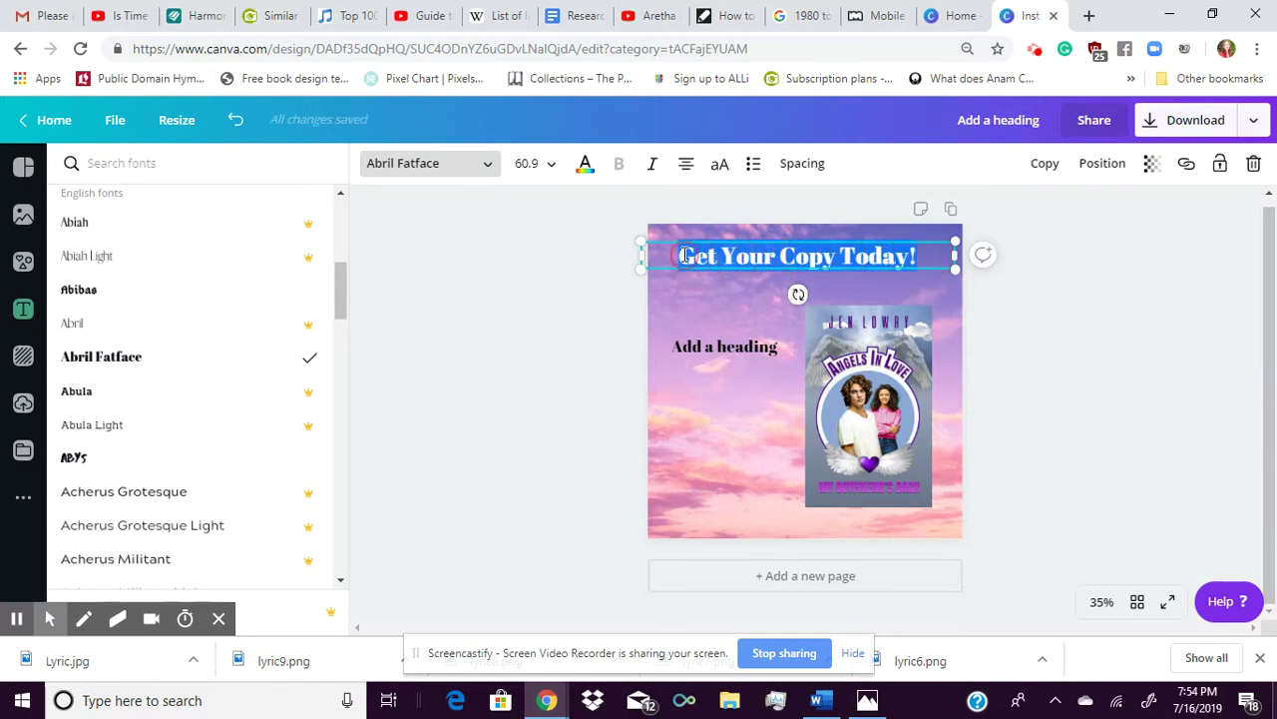
{"action": "left_click", "coordinate": [481, 168]}
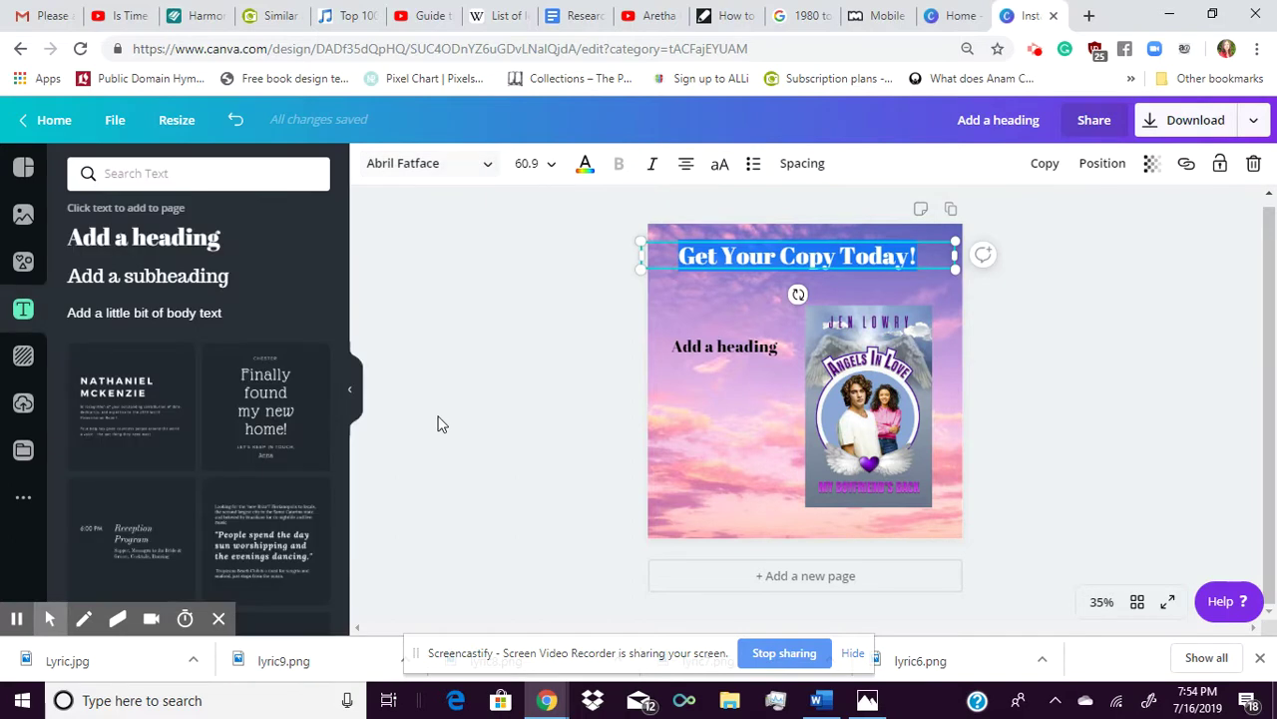
{"action": "left_click", "coordinate": [487, 174]}
{"action": "left_click", "coordinate": [486, 173]}
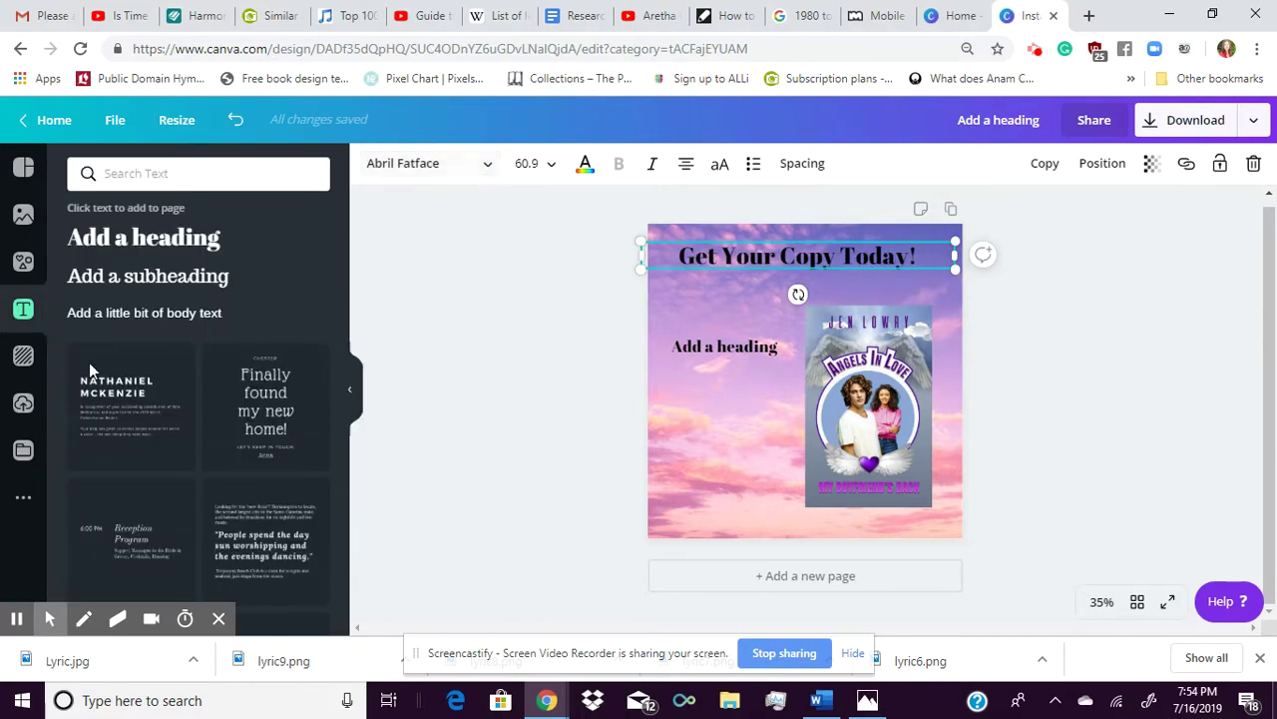
{"action": "left_click", "coordinate": [489, 167]}
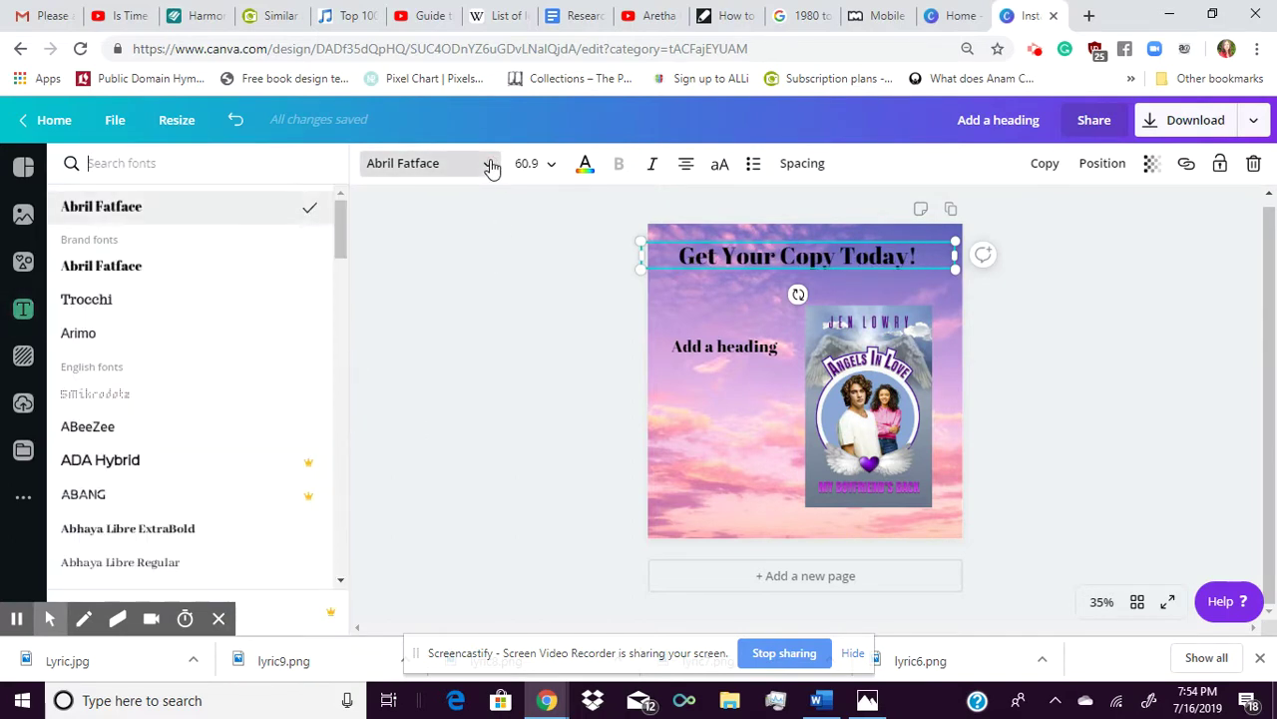
{"action": "left_click", "coordinate": [107, 300]}
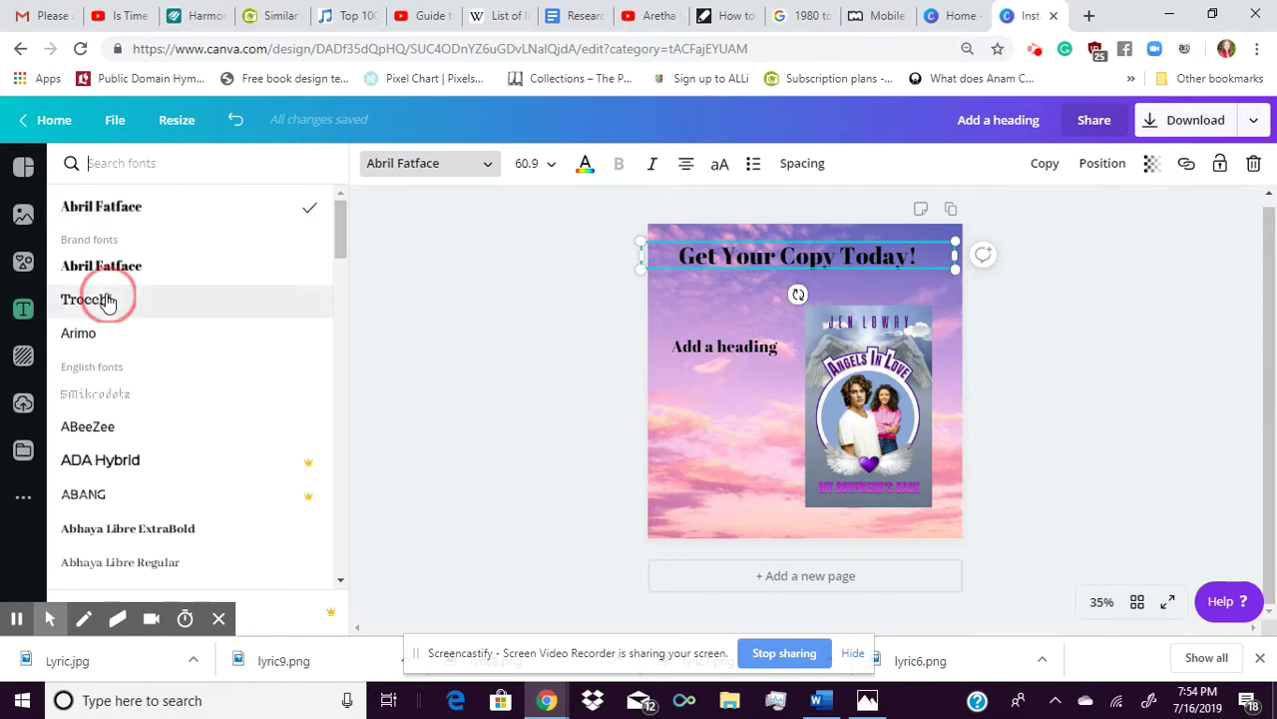
{"action": "left_click_drag", "start_coordinate": [341, 232], "coordinate": [346, 359]}
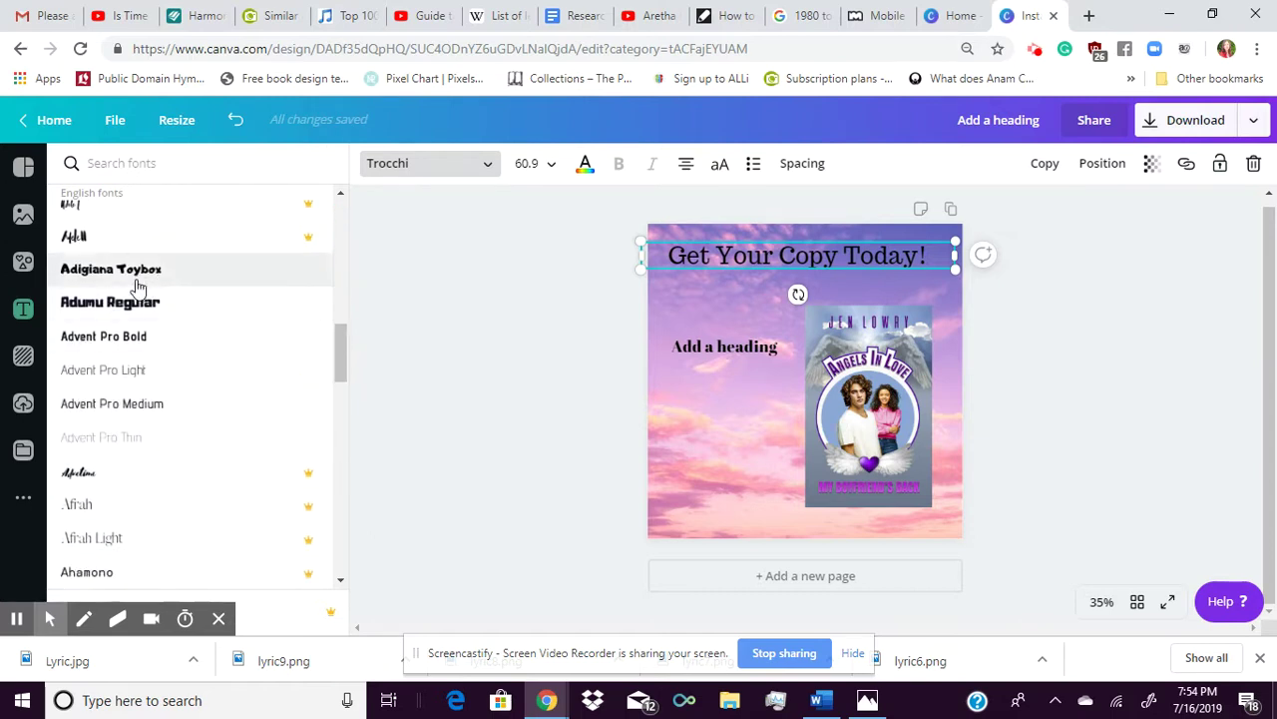
{"action": "left_click", "coordinate": [93, 475]}
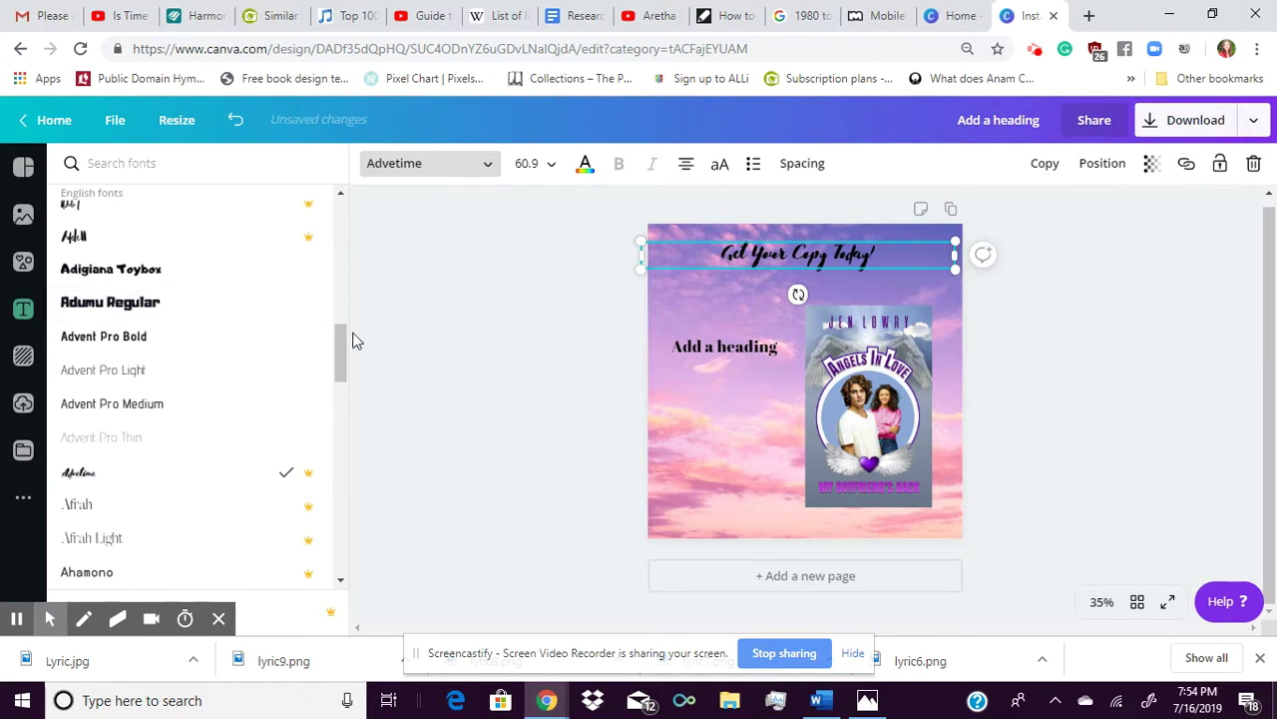
{"action": "left_click_drag", "start_coordinate": [343, 335], "coordinate": [340, 456]}
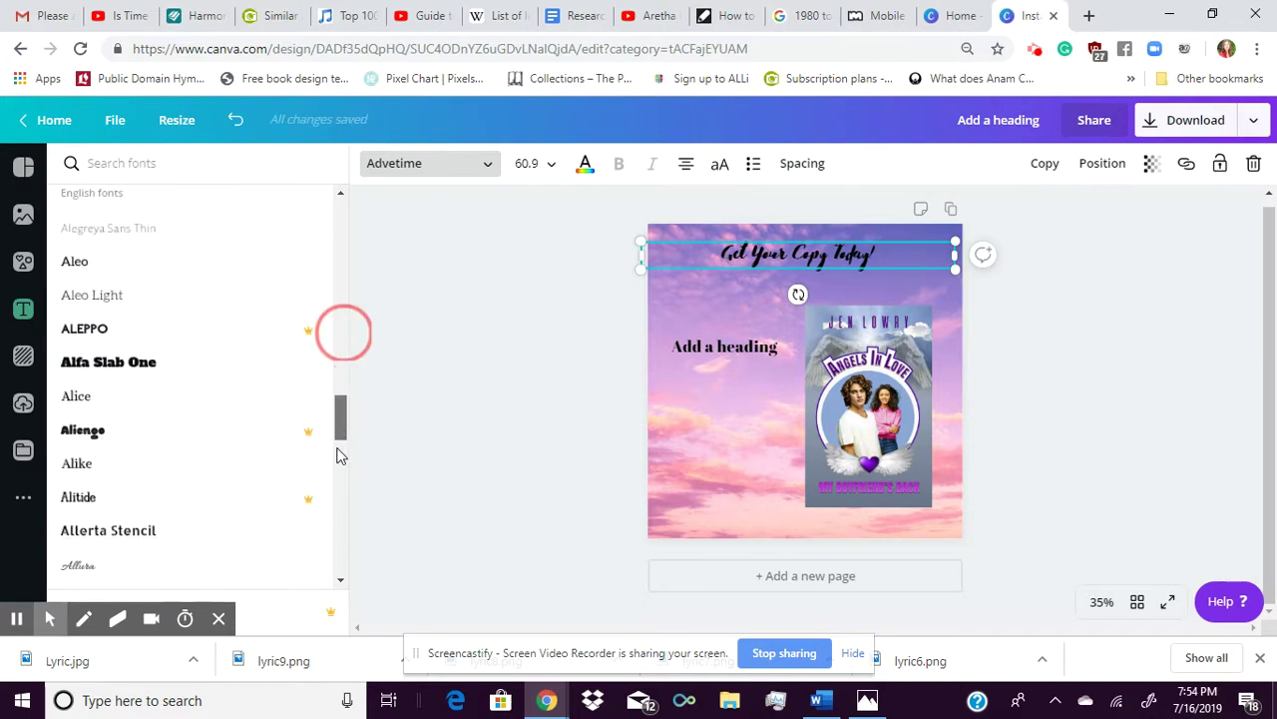
{"action": "left_click", "coordinate": [145, 356]}
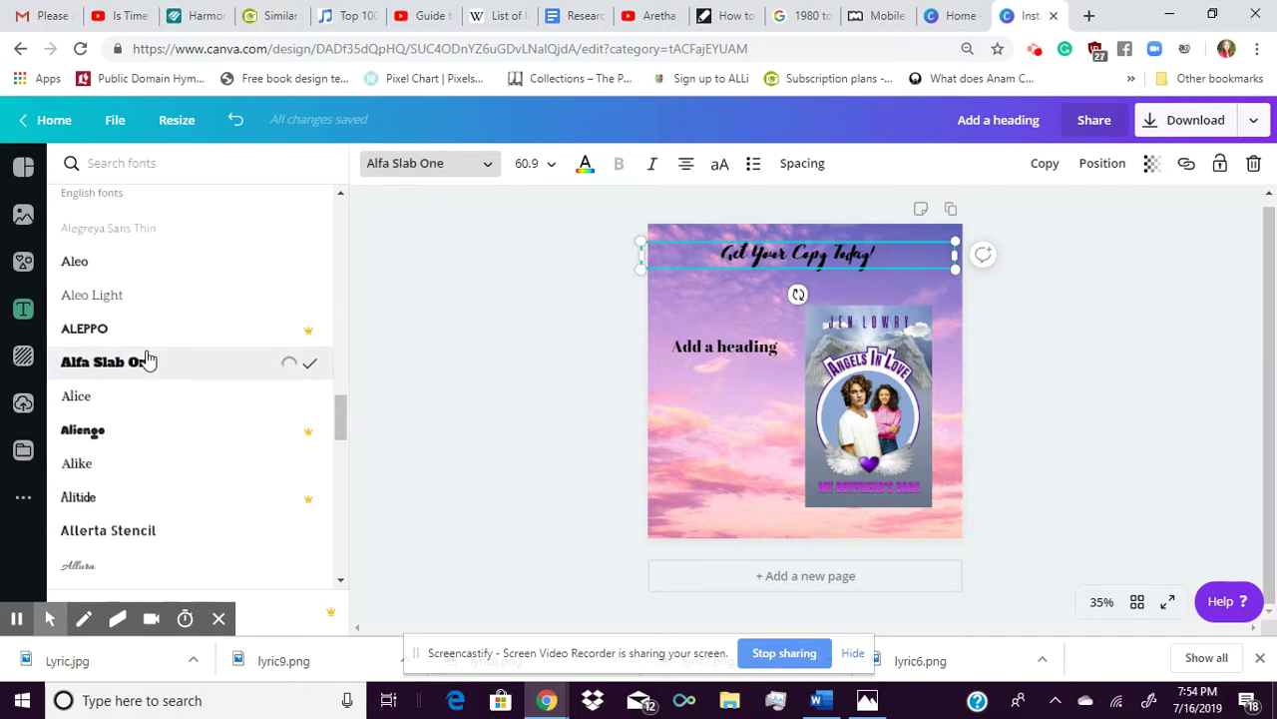
{"action": "left_click", "coordinate": [121, 441]}
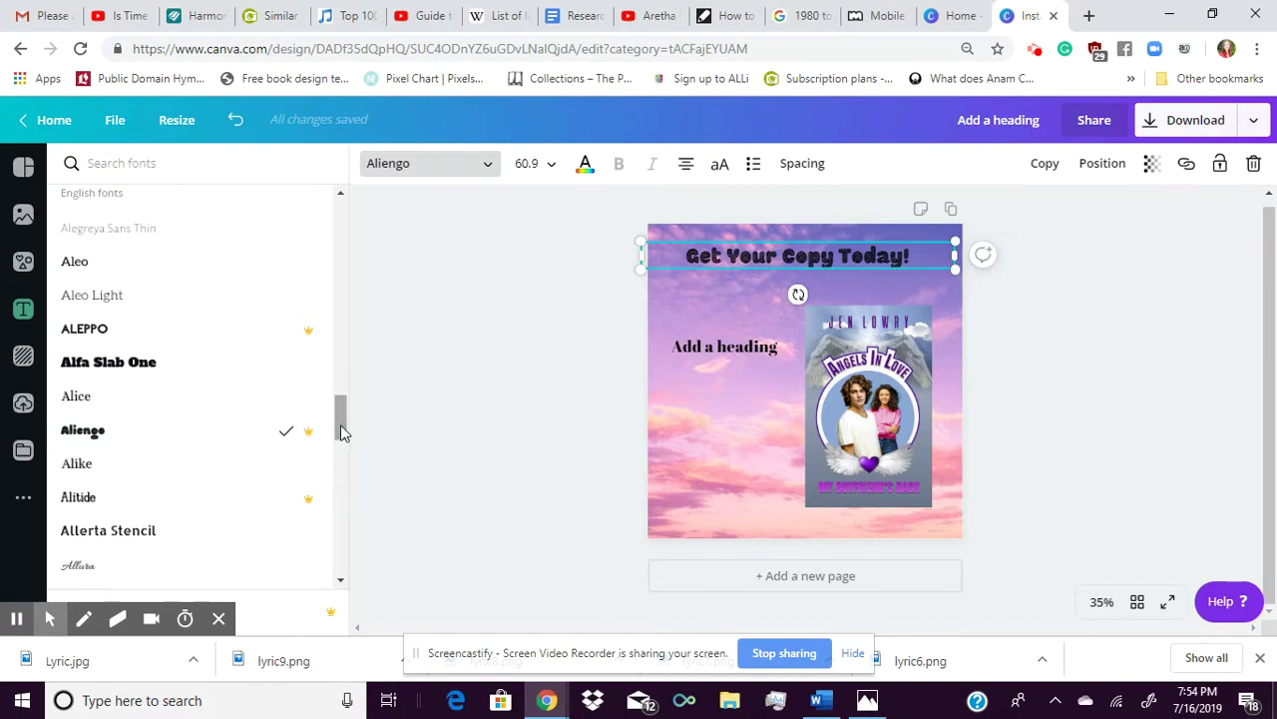
Set the font of the "Get Your Copy Today!" headline to Alice
{"action": "left_click_drag", "start_coordinate": [342, 416], "coordinate": [342, 445]}
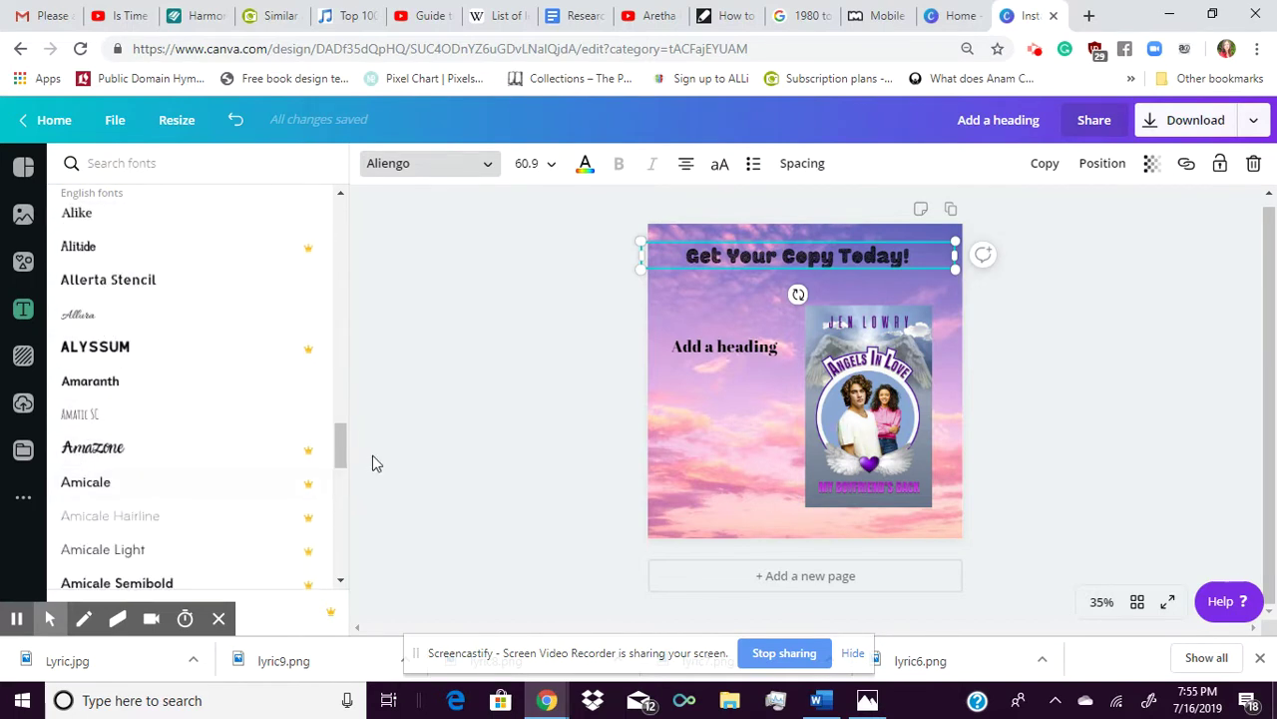
{"action": "left_click_drag", "start_coordinate": [343, 445], "coordinate": [341, 427]}
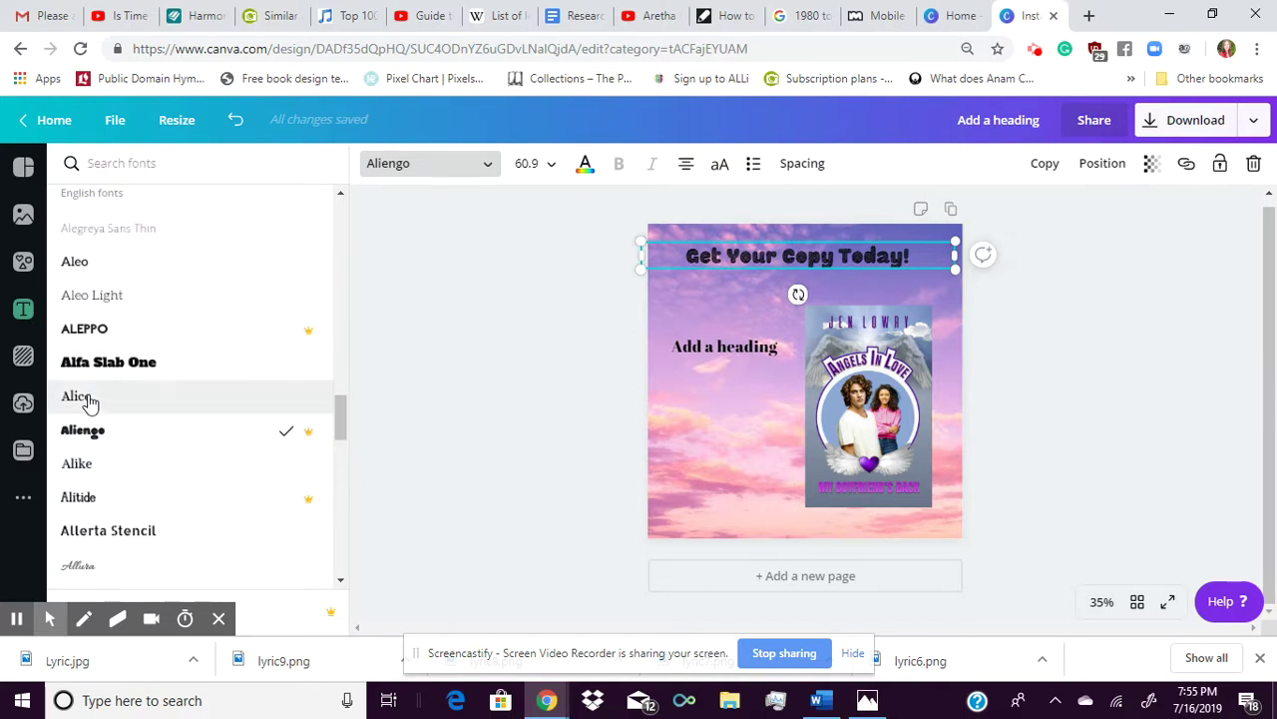
{"action": "left_click", "coordinate": [88, 399]}
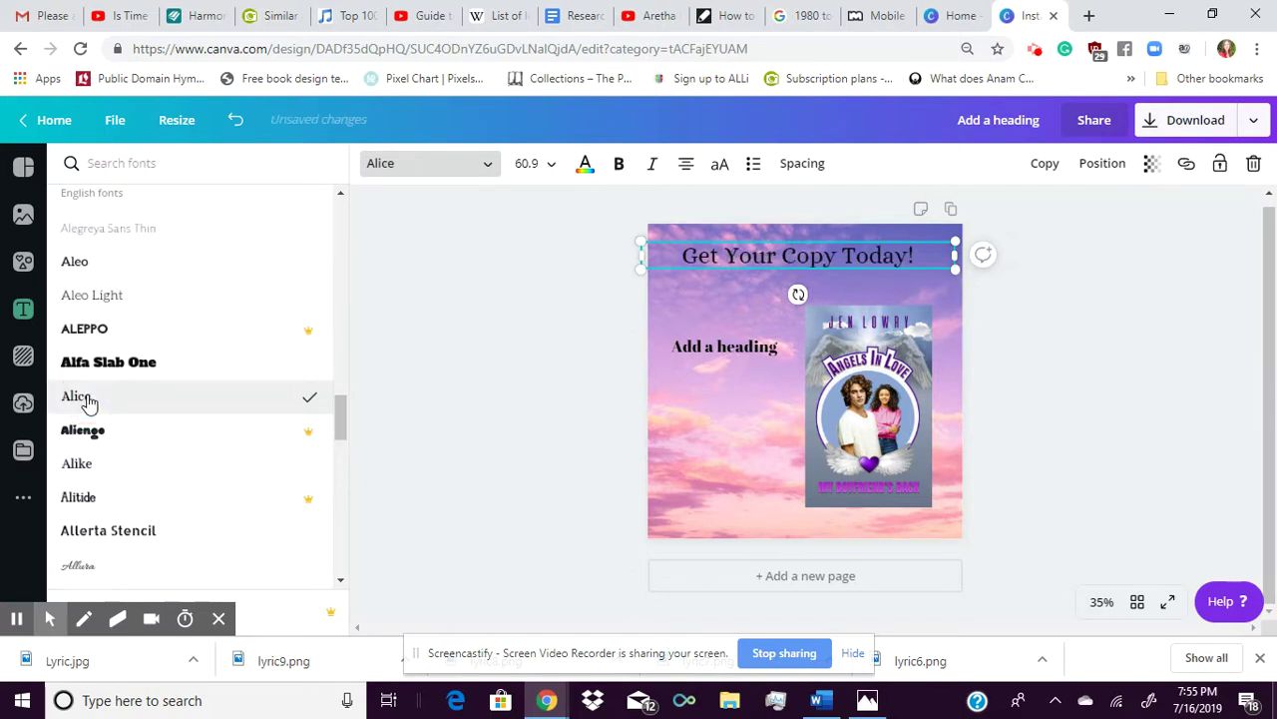
Set the headline's font size to 88, centre it along the page's top, and shift the book cover slightly down and right beneath it
{"action": "left_click", "coordinate": [554, 168]}
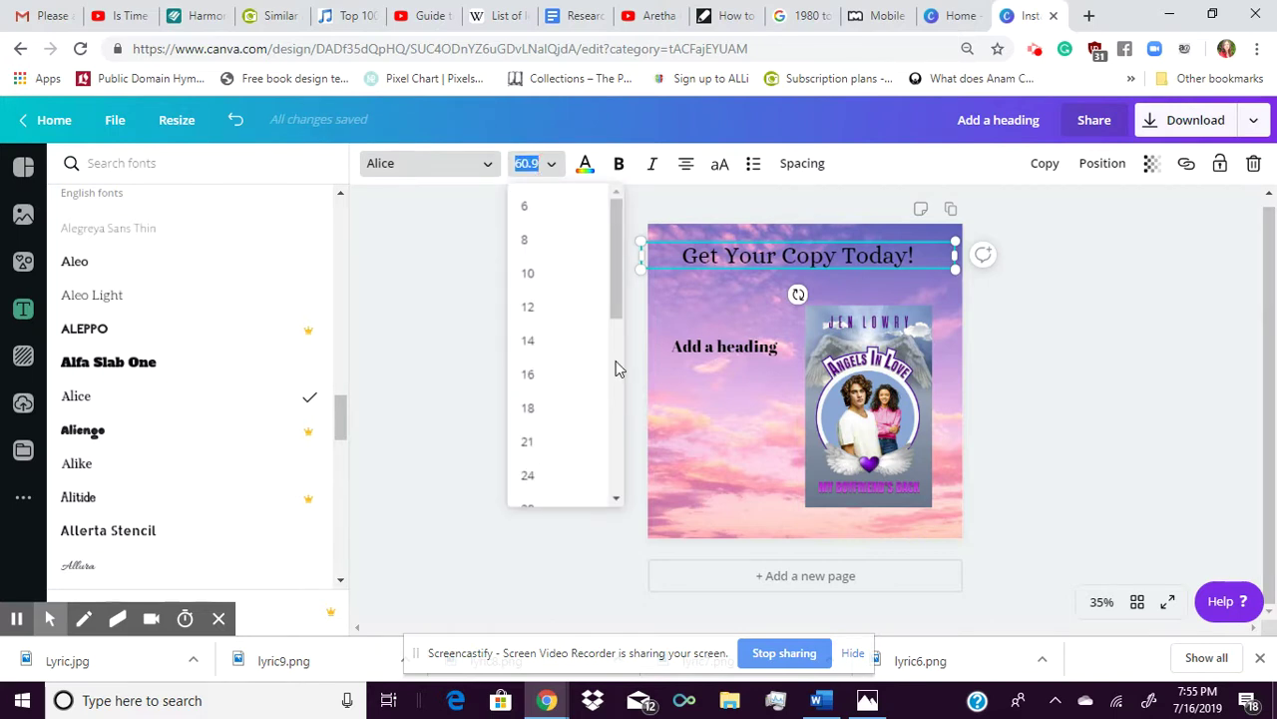
{"action": "left_click_drag", "start_coordinate": [621, 288], "coordinate": [629, 454]}
{"action": "left_click", "coordinate": [534, 370]}
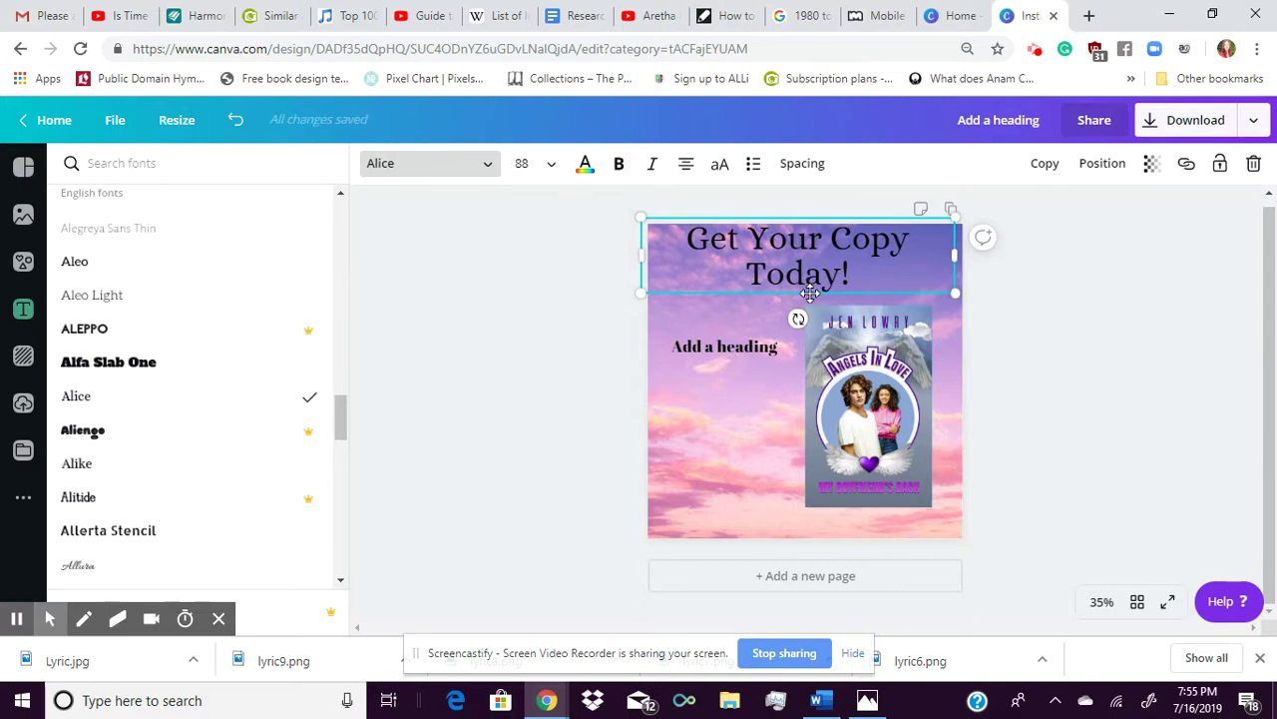
{"action": "left_click_drag", "start_coordinate": [810, 293], "coordinate": [818, 305]}
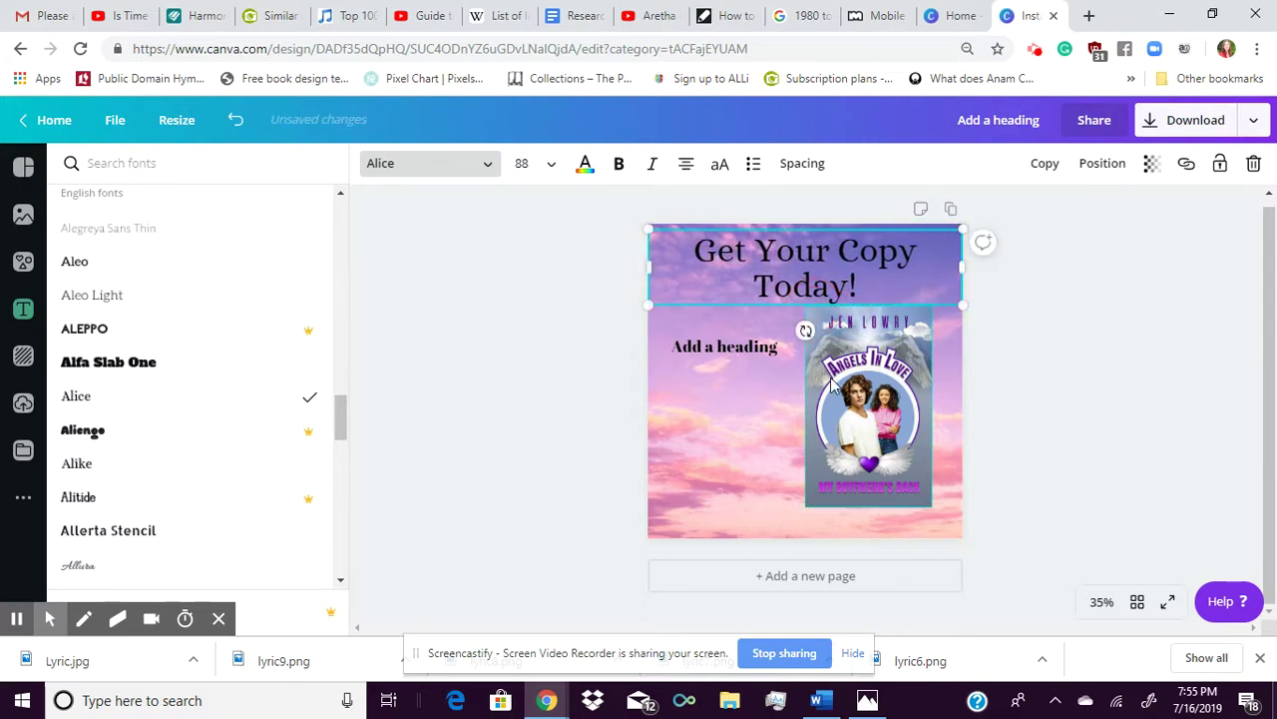
{"action": "left_click_drag", "start_coordinate": [859, 400], "coordinate": [875, 406]}
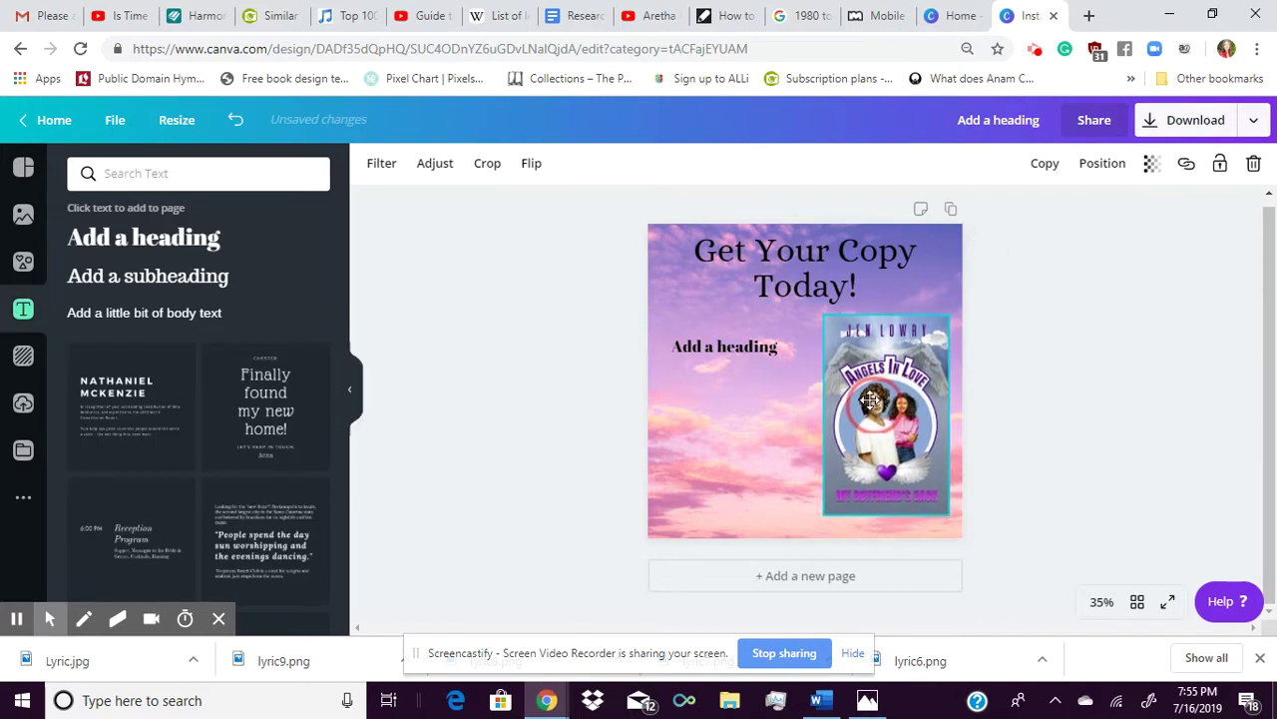
Replace the "Add a heading" text beside the book cover with "Paperback and Ebook"
{"action": "left_click", "coordinate": [710, 357]}
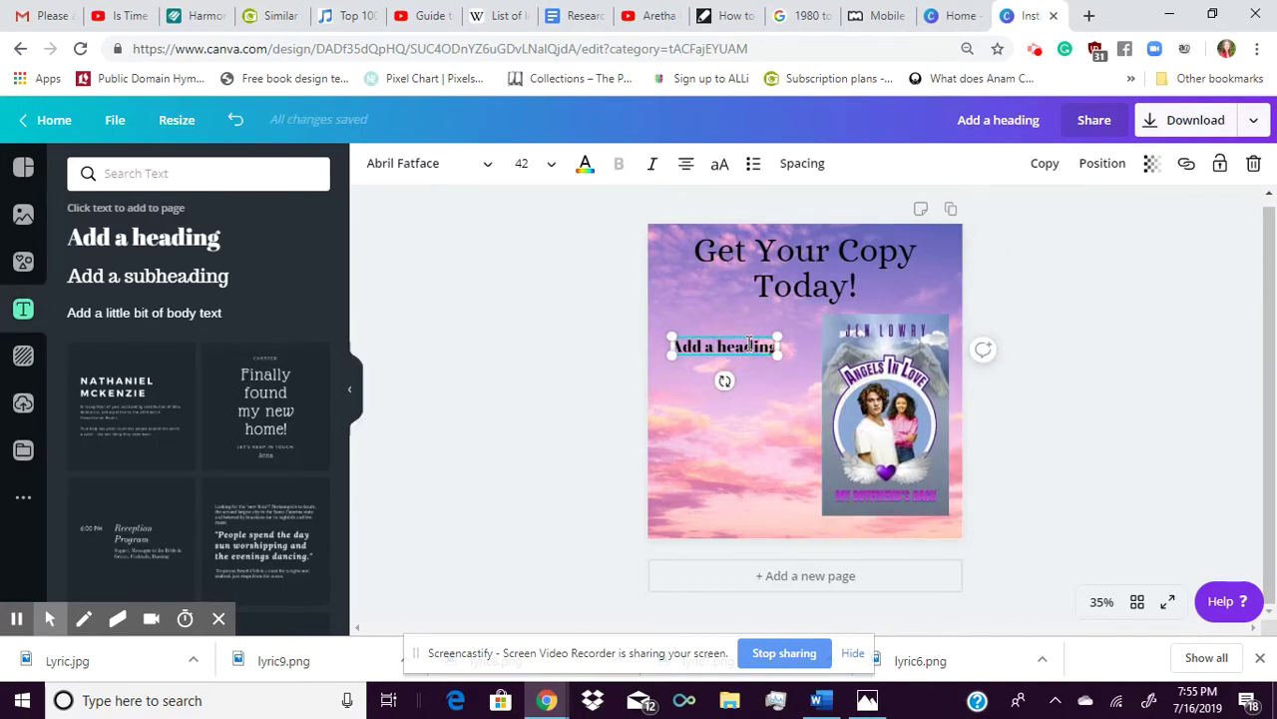
{"action": "key", "text": "BackSpace"}
{"action": "key", "text": "BackSpace"}
{"action": "key", "text": "BackSpace"}
{"action": "key", "text": "BackSpace"}
{"action": "key", "text": "BackSpace"}
{"action": "key", "text": "BackSpace"}
{"action": "key", "text": "BackSpace"}
{"action": "key", "text": "BackSpace"}
{"action": "key", "text": "BackSpace"}
{"action": "key", "text": "BackSpace"}
{"action": "key", "text": "BackSpace"}
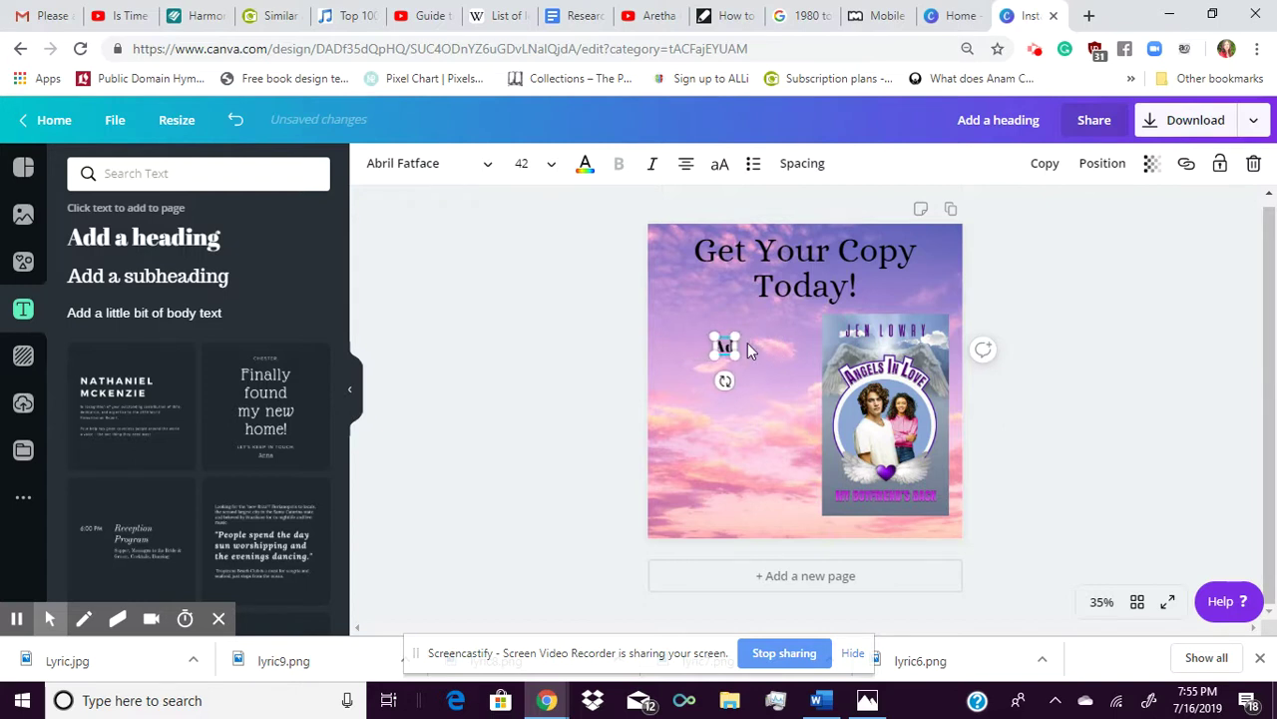
{"action": "key", "text": "BackSpace"}
{"action": "key", "text": "BackSpace"}
{"action": "type", "text": "Paperback and"}
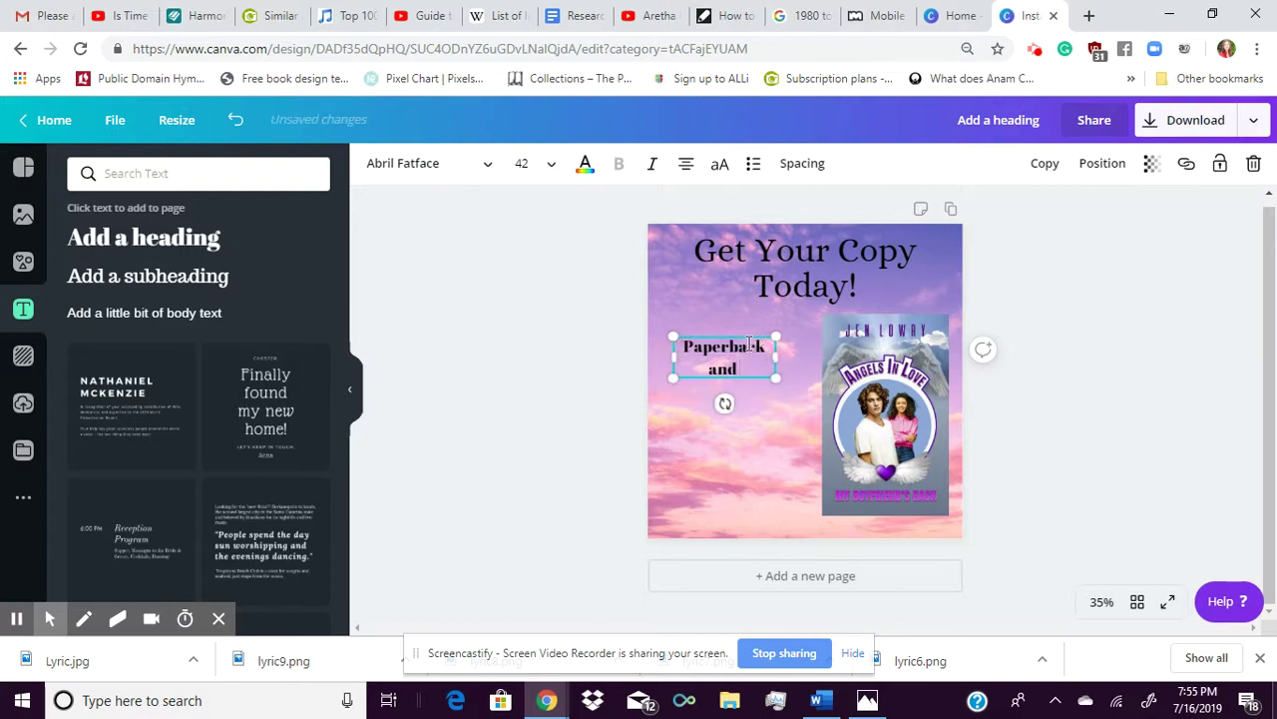
{"action": "type", "text": " Ebook"}
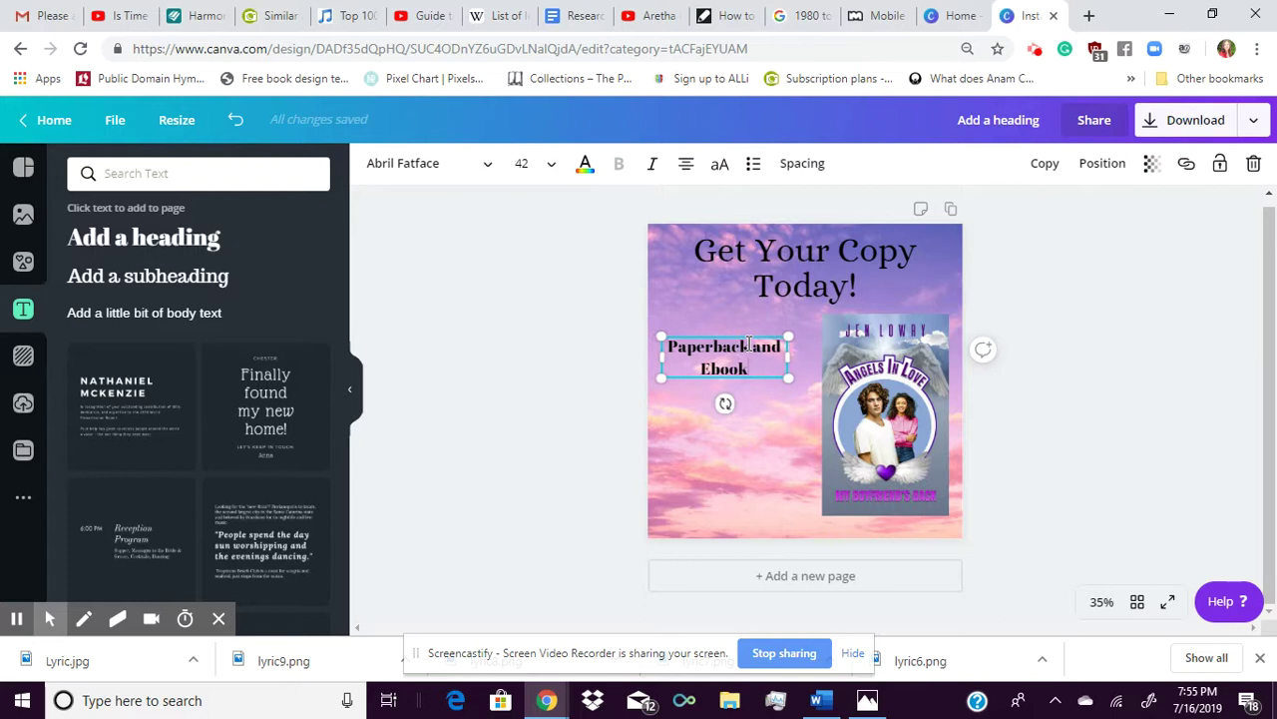
Change the word "and" to "&" in the text beside the book cover
{"action": "left_click", "coordinate": [781, 357]}
{"action": "key", "text": "BackSpace"}
{"action": "key", "text": "BackSpace"}
{"action": "key", "text": "BackSpace"}
{"action": "key", "text": "BackSpace"}
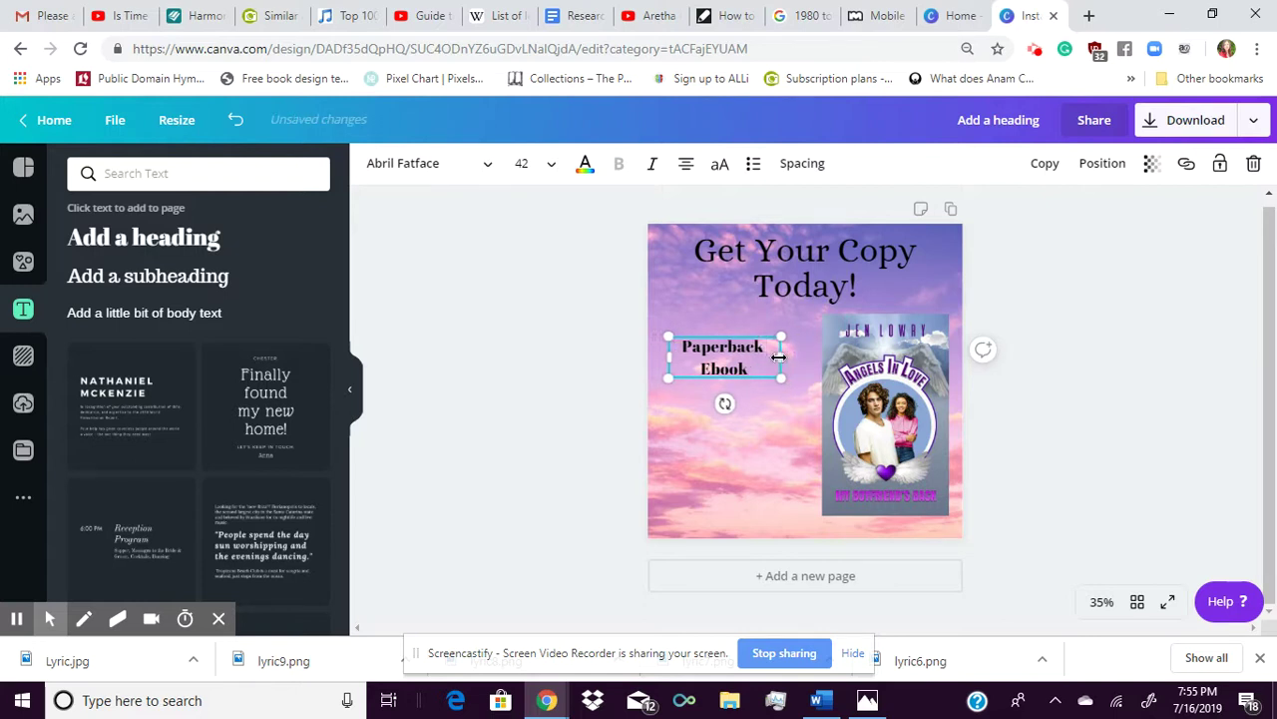
{"action": "type", "text": "&"}
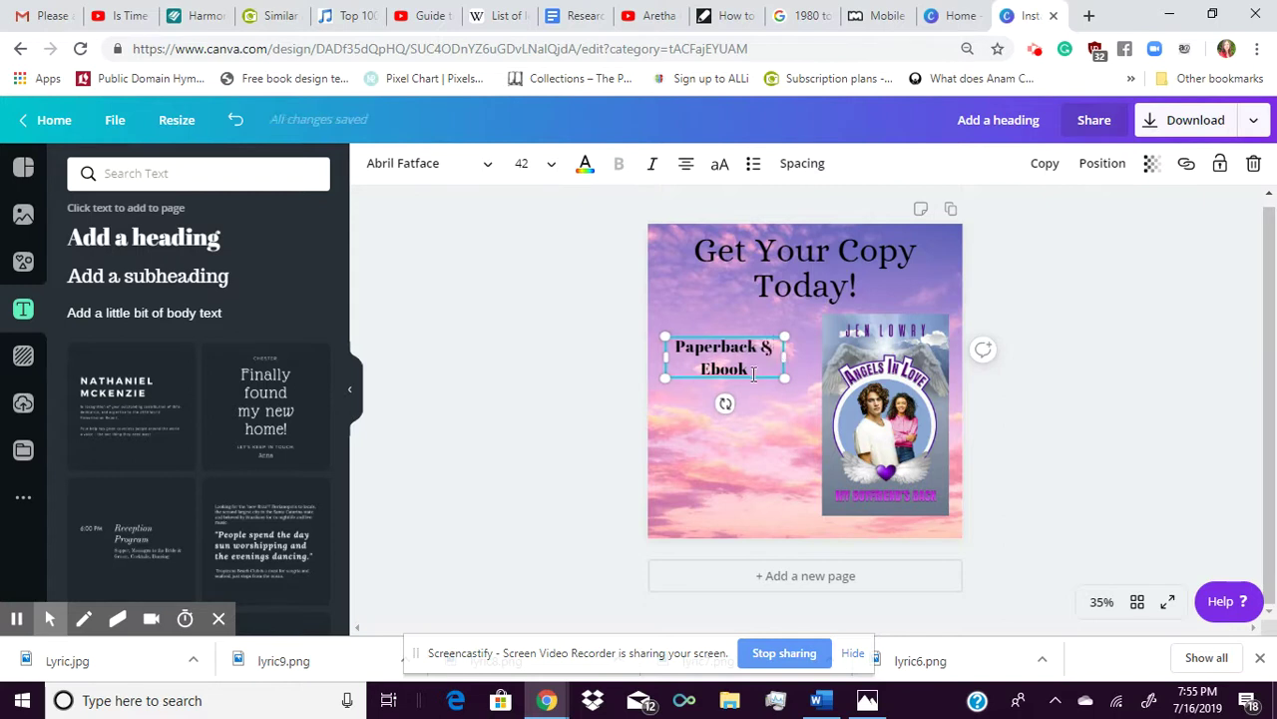
Extend the text beside the book cover with "at Barnes & Noble or Amazon!" and move its box lower on the page, close to the cover
{"action": "type", "text": " a"}
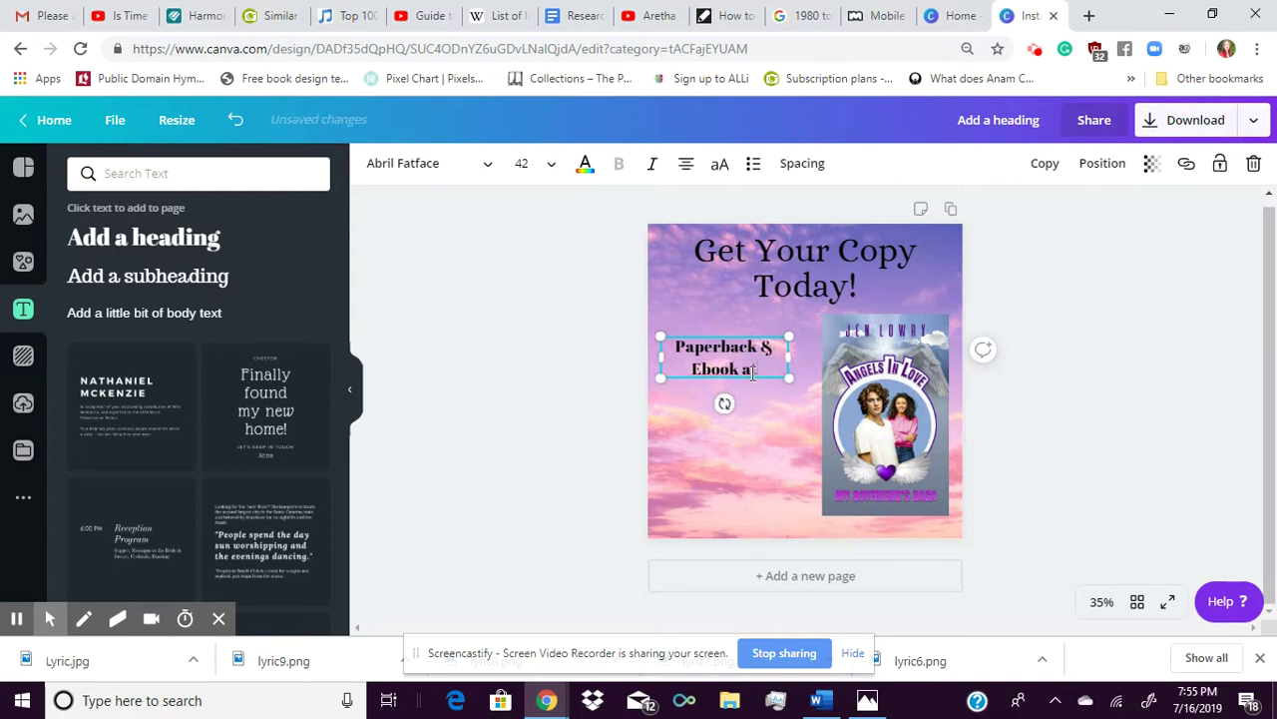
{"action": "type", "text": " B"}
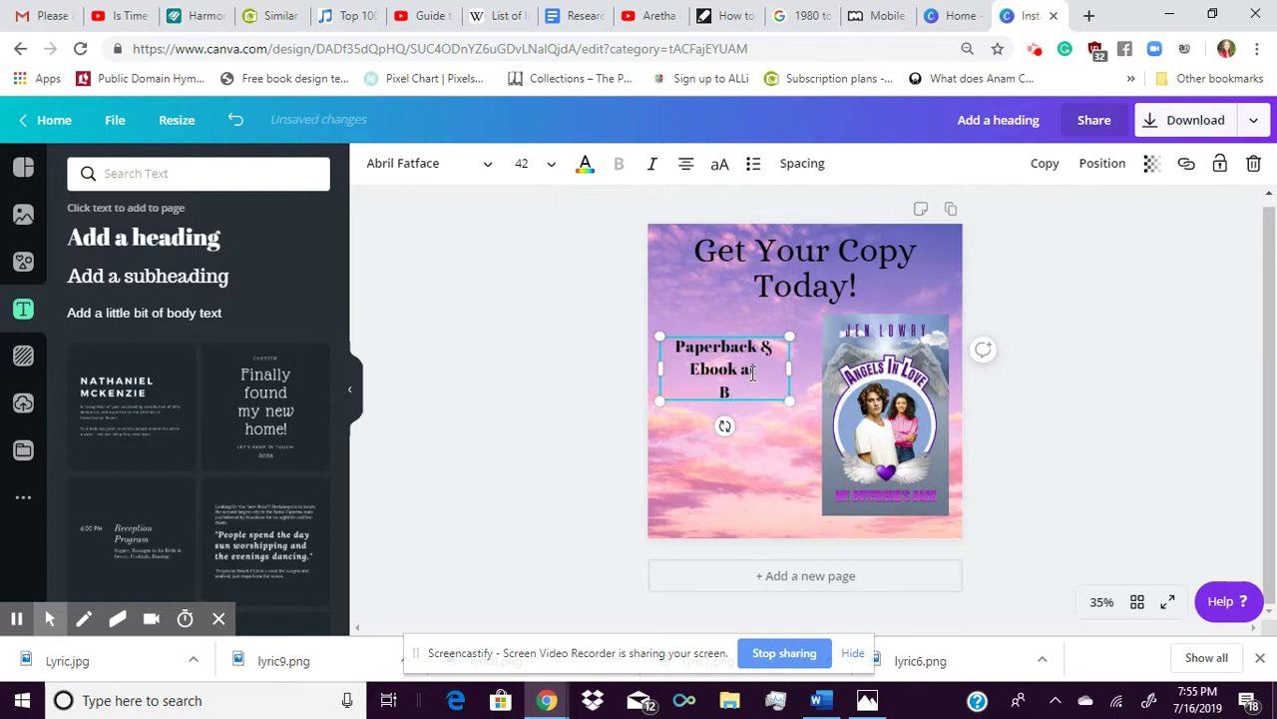
{"action": "type", "text": "Arnes & Noble"}
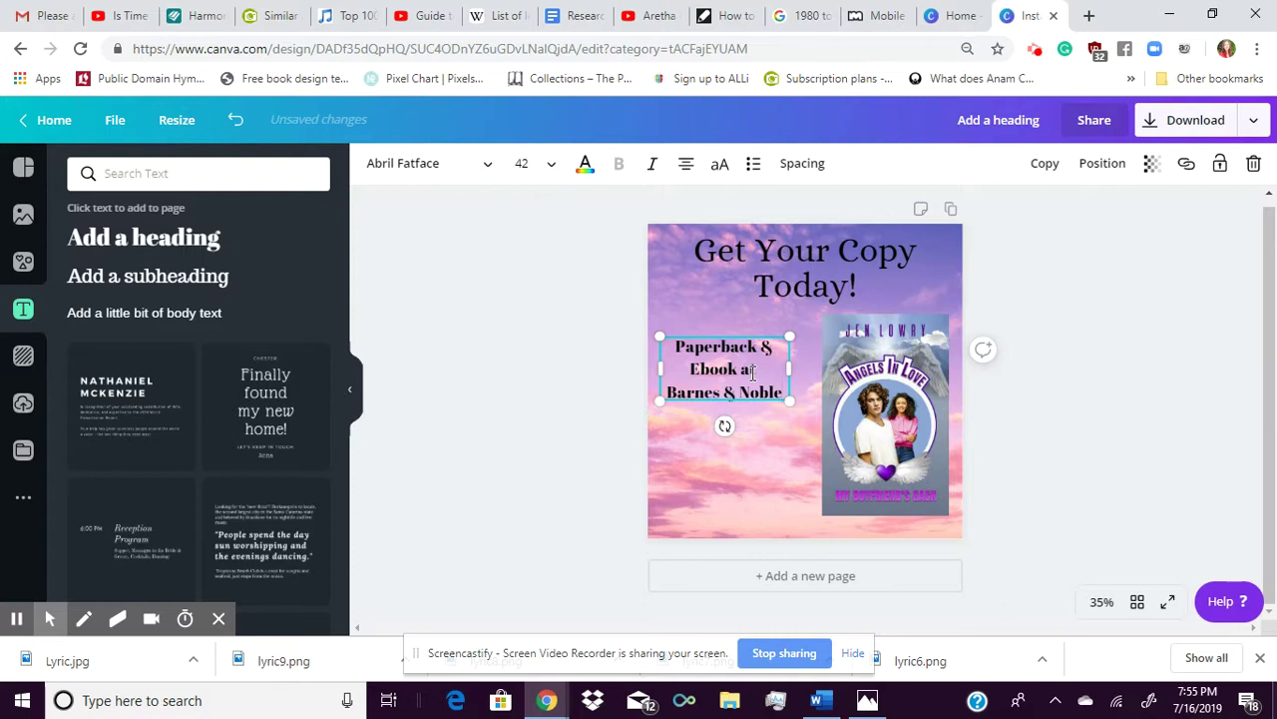
{"action": "key", "text": "Return"}
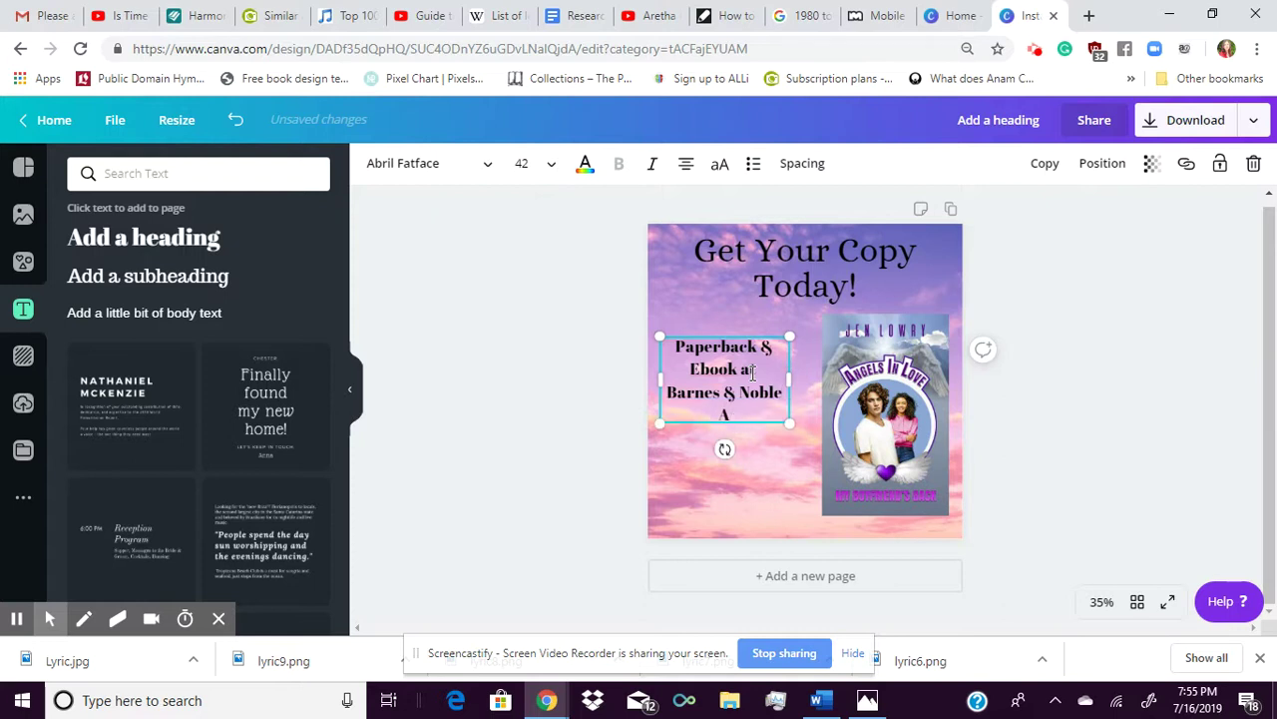
{"action": "type", "text": "or Amazon!"}
{"action": "key", "text": "Return"}
{"action": "left_click_drag", "start_coordinate": [741, 445], "coordinate": [769, 504]}
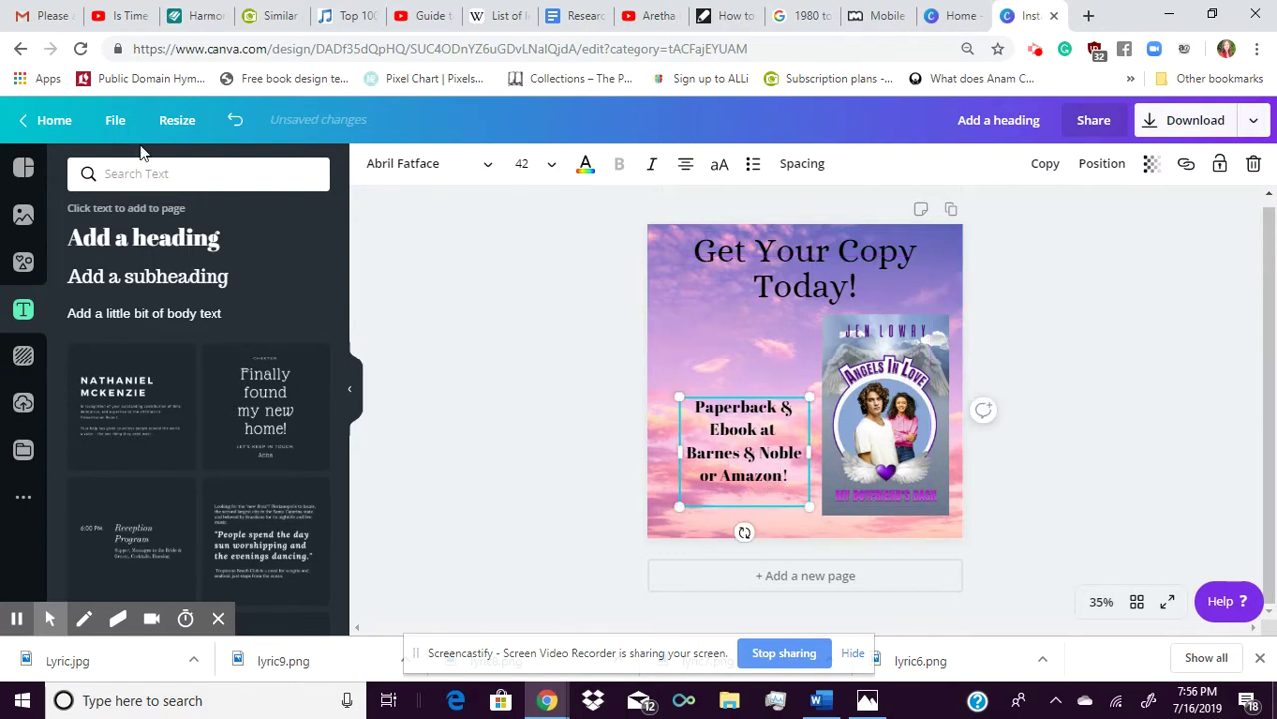
Search the elements for "angel" and insert the pale blue pair of wings on the page
{"action": "left_click", "coordinate": [23, 214]}
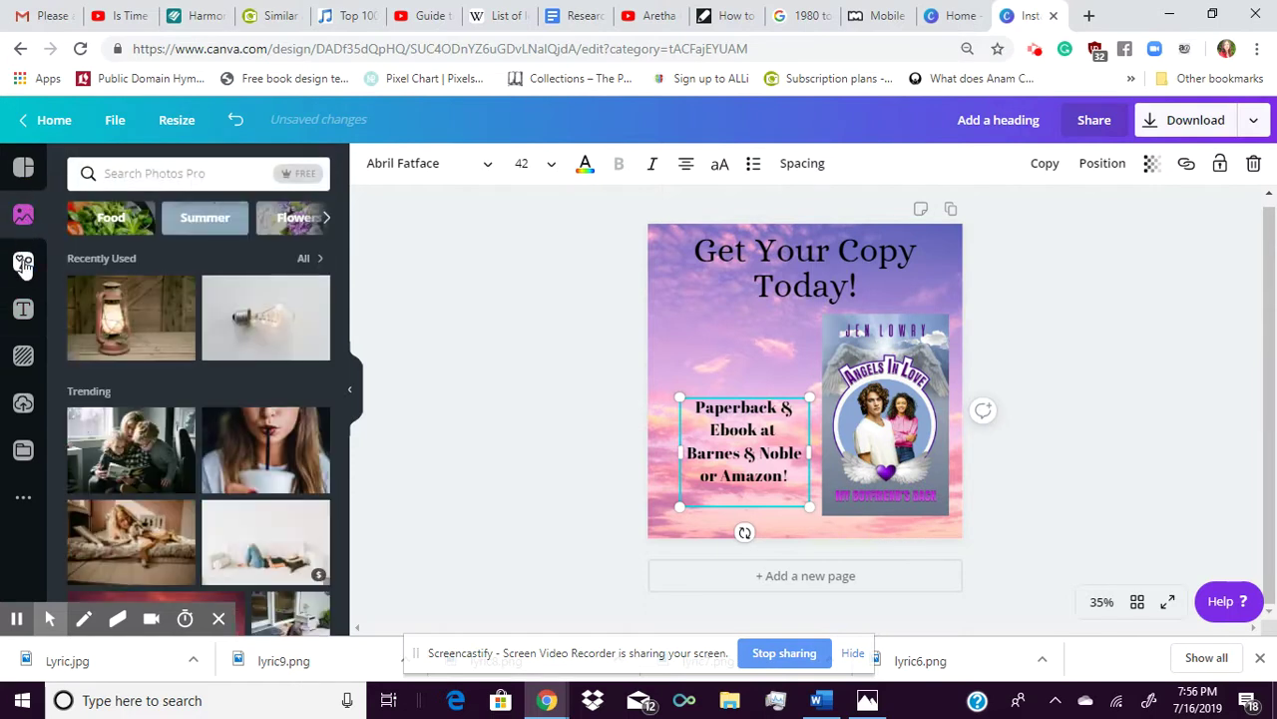
{"action": "left_click", "coordinate": [23, 262]}
{"action": "left_click", "coordinate": [157, 176]}
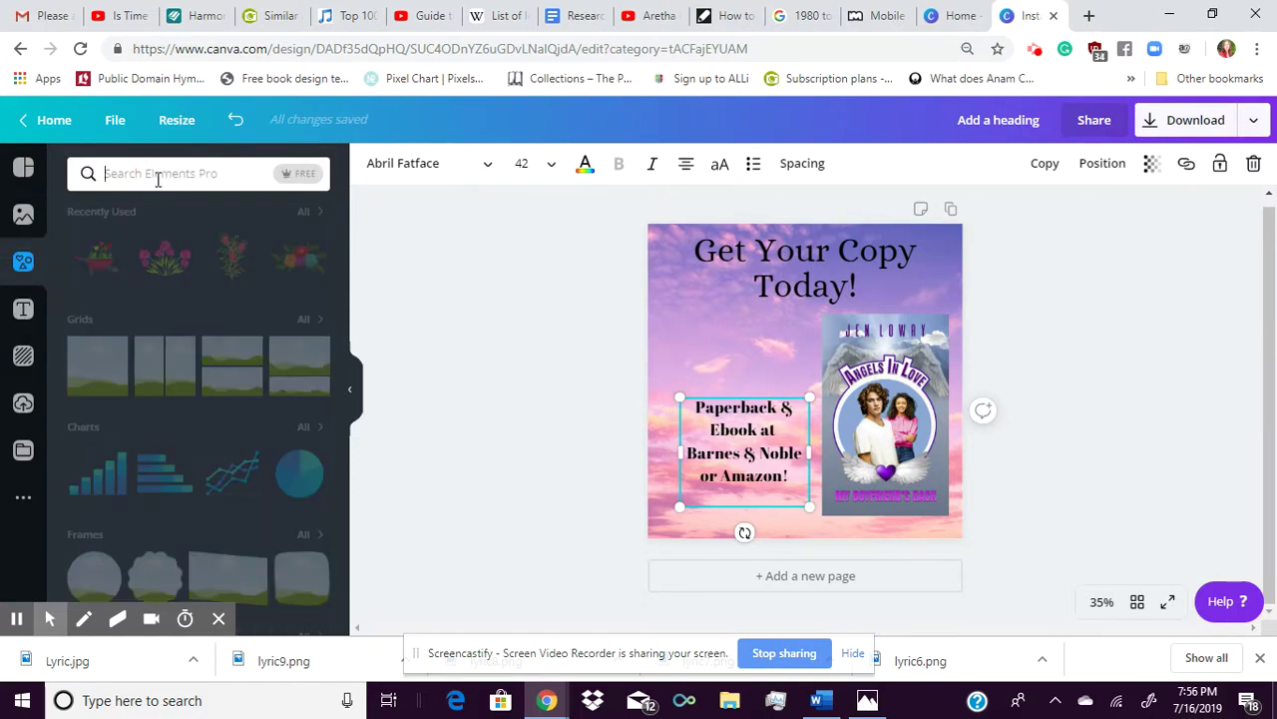
{"action": "type", "text": "angel"}
{"action": "key", "text": "Return"}
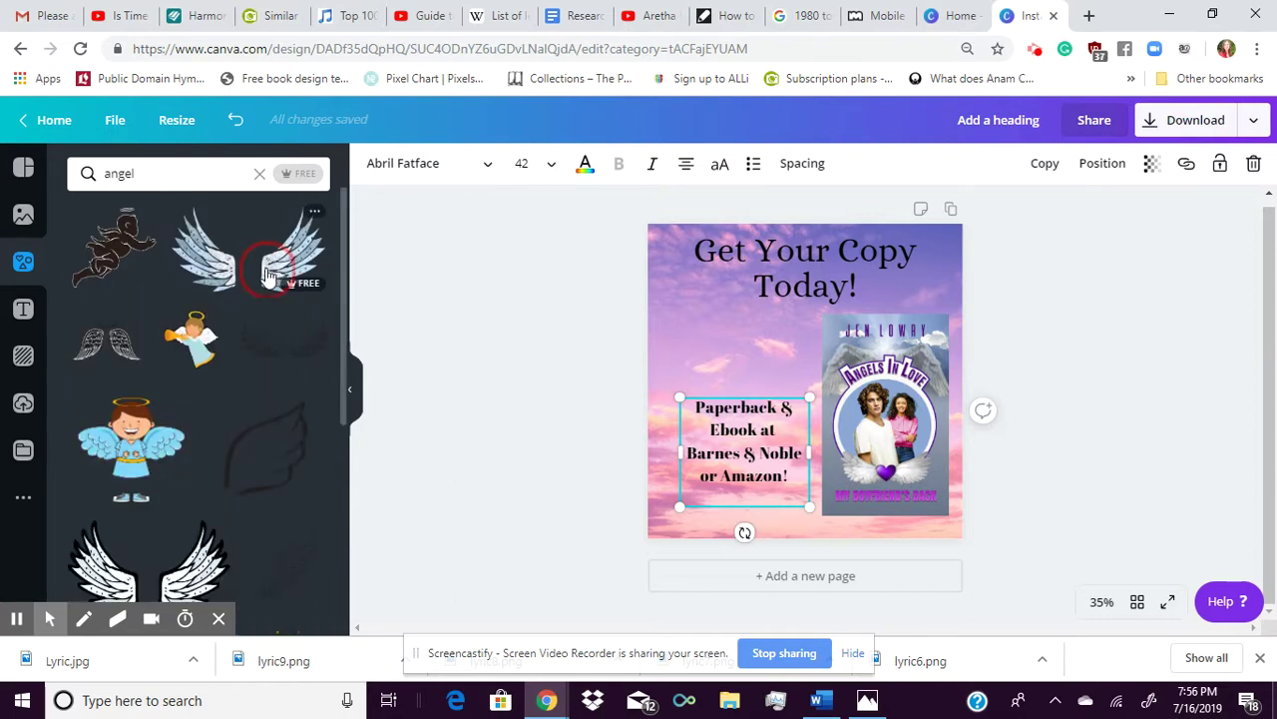
{"action": "left_click", "coordinate": [268, 276]}
Move one pair of wings up to the page's upper left and delete the duplicate pair over the where-to-buy text
{"action": "left_click_drag", "start_coordinate": [744, 397], "coordinate": [713, 344]}
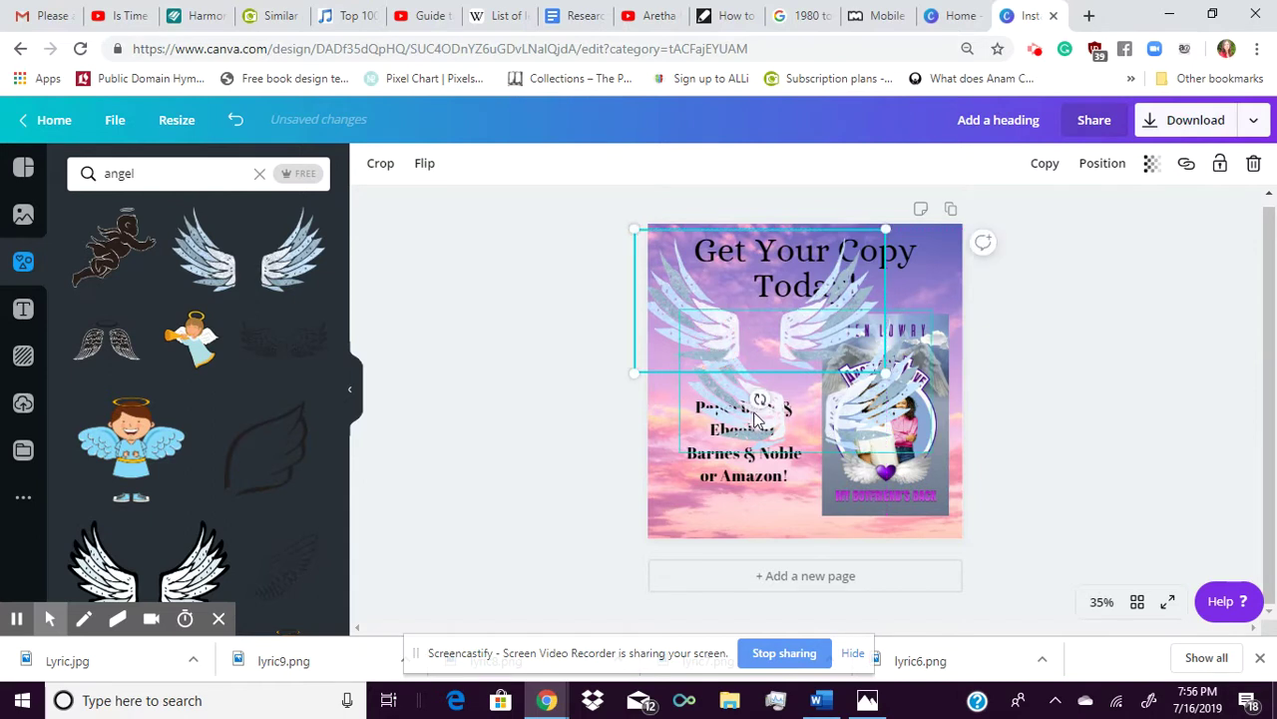
{"action": "left_click", "coordinate": [755, 419]}
{"action": "left_click", "coordinate": [1255, 166]}
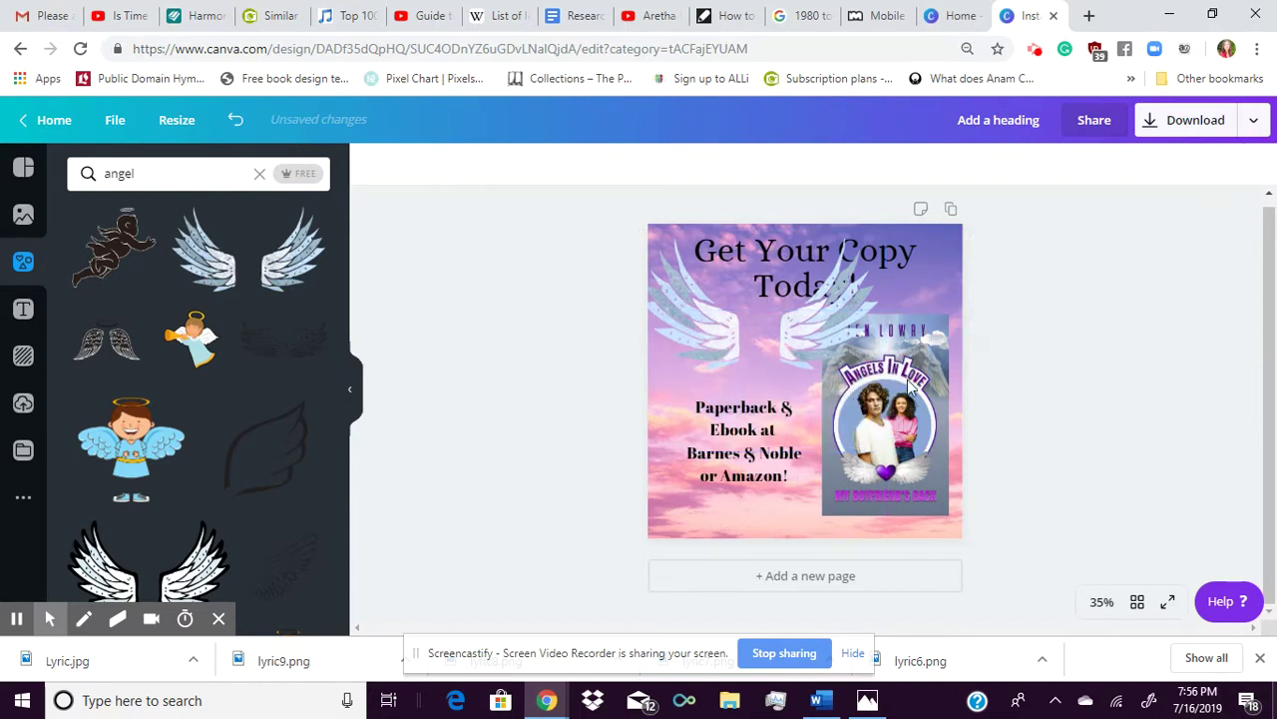
Shift the where-to-buy text slightly up and move the wings down over it
{"action": "left_click", "coordinate": [773, 421]}
{"action": "mouse_move", "coordinate": [772, 421]}
{"action": "left_mouse_down"}
{"action": "mouse_move", "coordinate": [776, 329]}
{"action": "mouse_move", "coordinate": [784, 363]}
{"action": "mouse_move", "coordinate": [763, 317]}
{"action": "mouse_move", "coordinate": [768, 444]}
{"action": "left_mouse_up"}
{"action": "left_click_drag", "start_coordinate": [796, 352], "coordinate": [795, 465]}
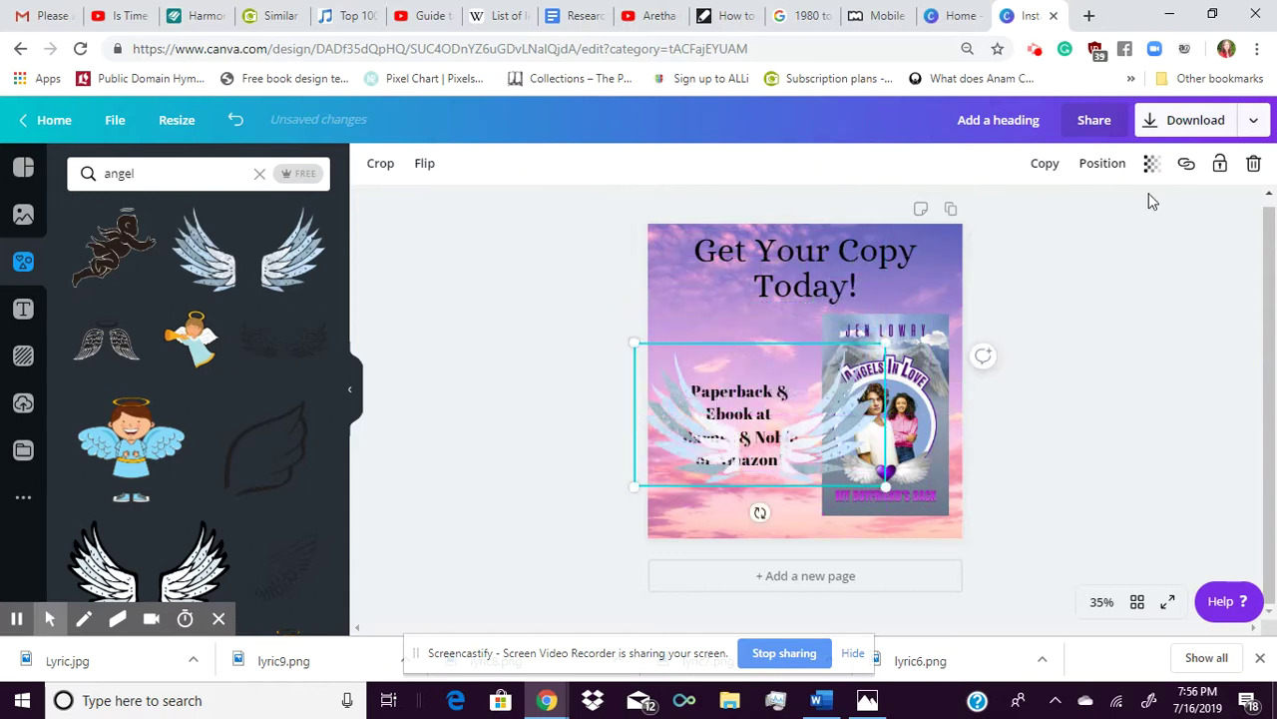
Send the wings backward behind the where-to-buy text and the book cover, and nudge the cover slightly down
{"action": "left_click", "coordinate": [1103, 164]}
{"action": "left_click", "coordinate": [1017, 219]}
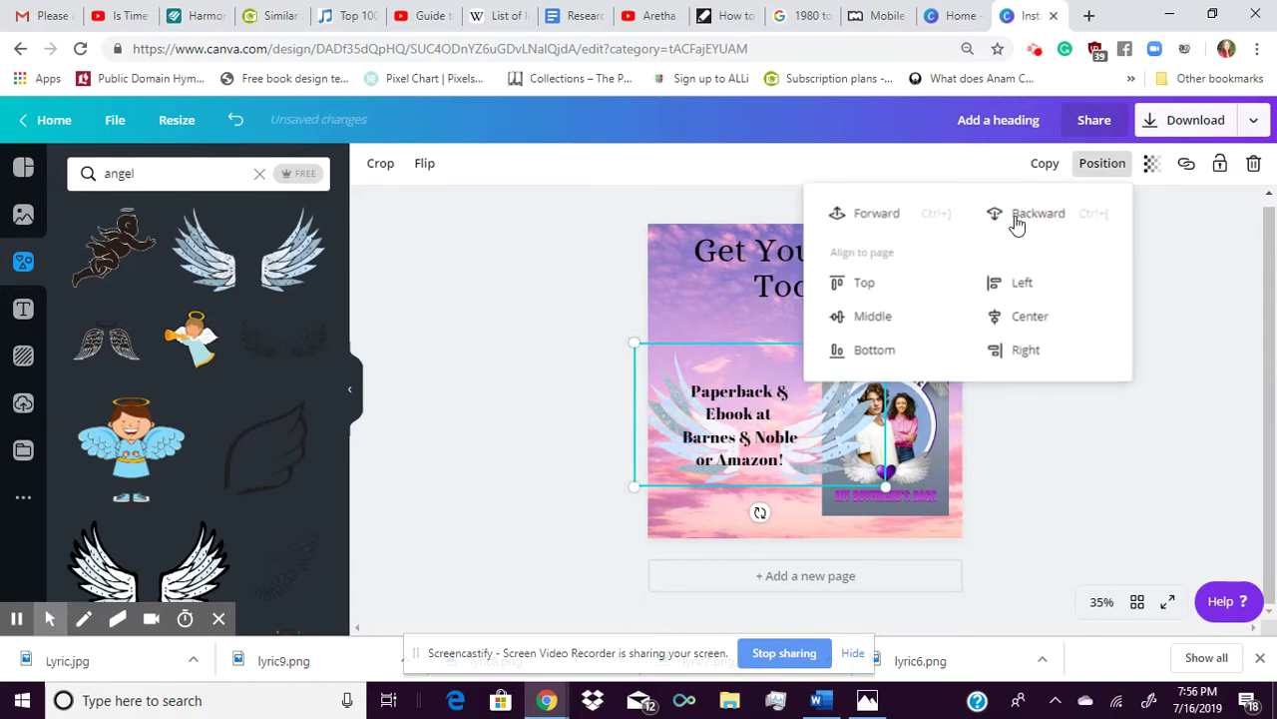
{"action": "left_click", "coordinate": [1022, 212]}
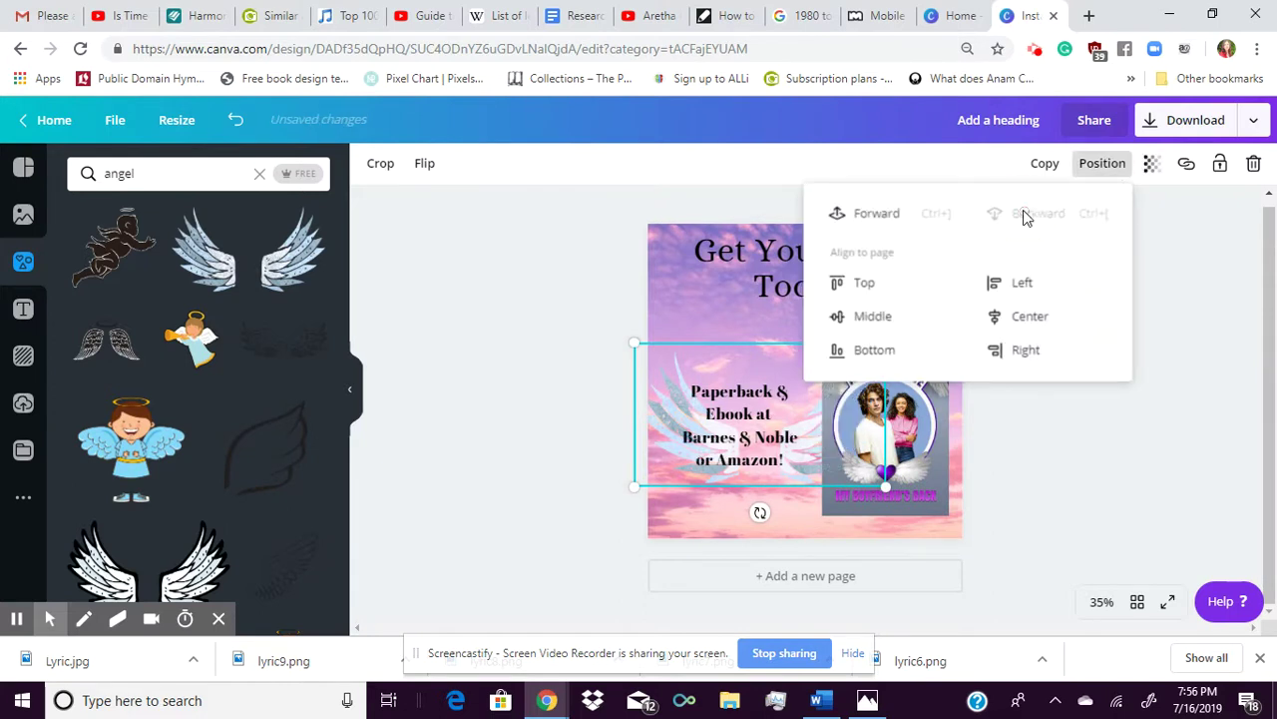
{"action": "left_click", "coordinate": [1156, 459]}
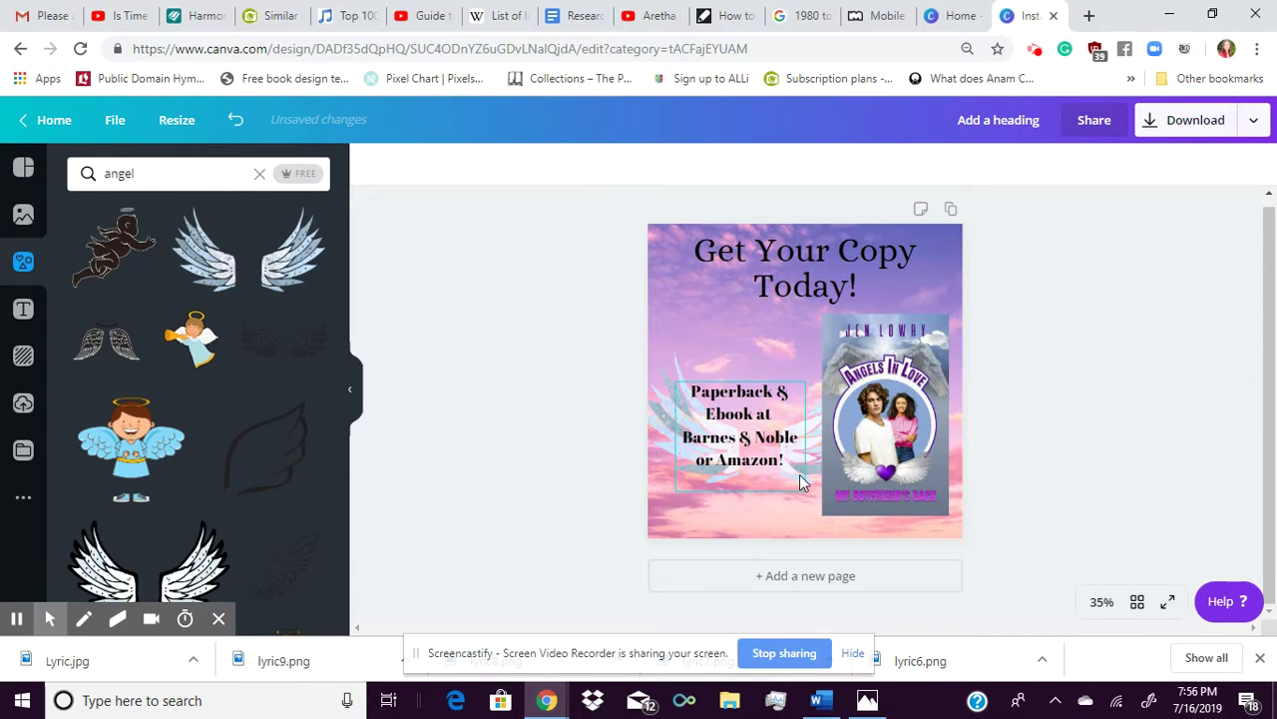
{"action": "mouse_move", "coordinate": [879, 456]}
{"action": "left_mouse_down"}
{"action": "mouse_move", "coordinate": [893, 456]}
{"action": "mouse_move", "coordinate": [879, 460]}
{"action": "left_mouse_up"}
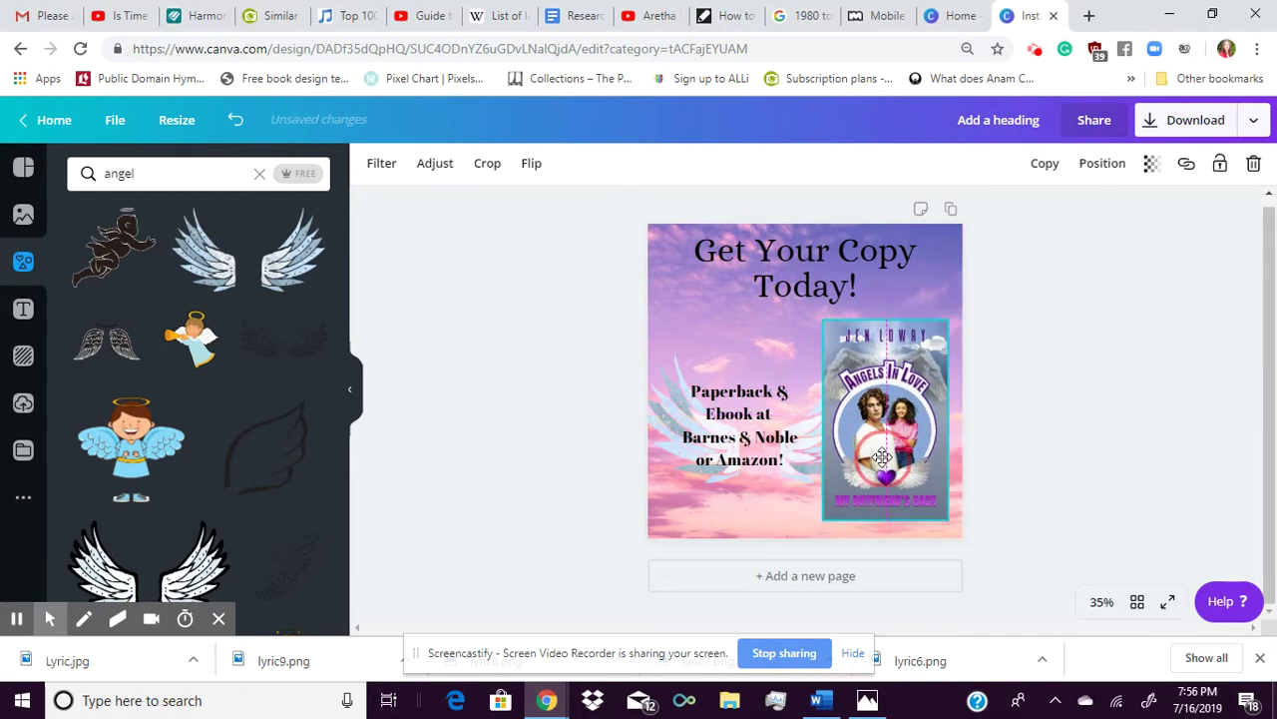
Try the Abibas, Alaska and Alegreya Sans Black fonts on the where-to-buy text and settle on Alitide
{"action": "left_click", "coordinate": [731, 427]}
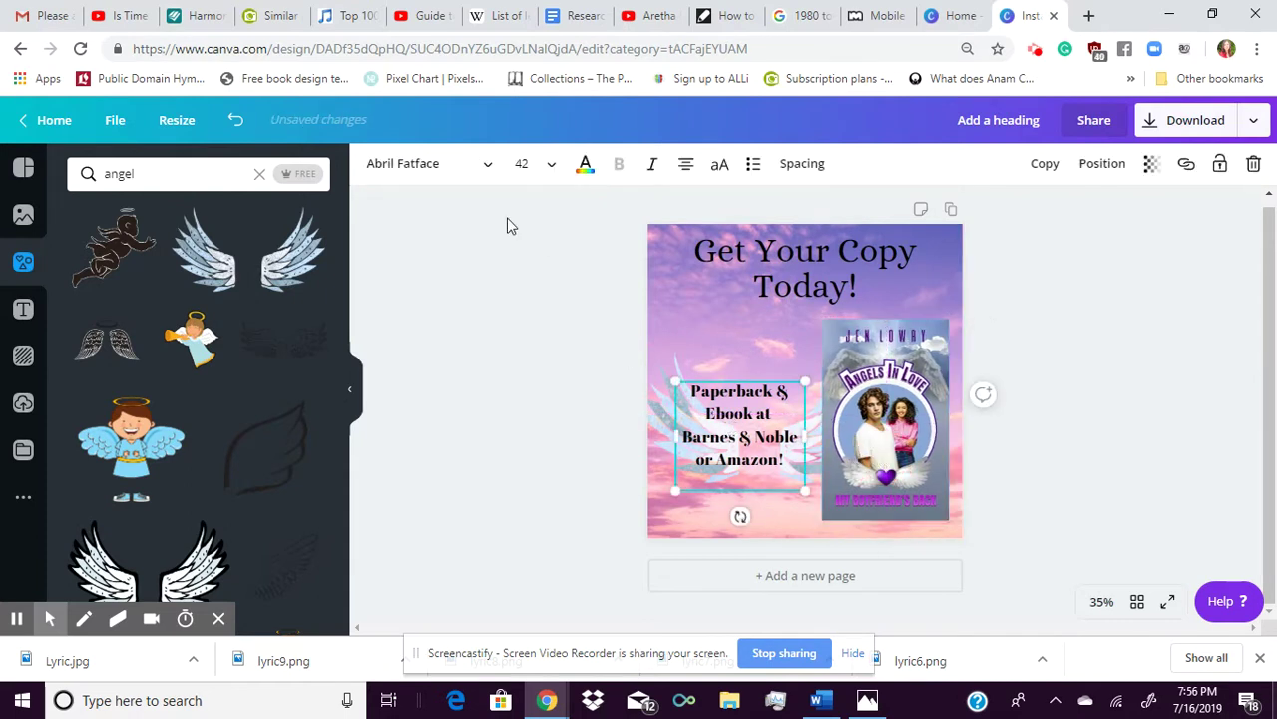
{"action": "left_click", "coordinate": [487, 165]}
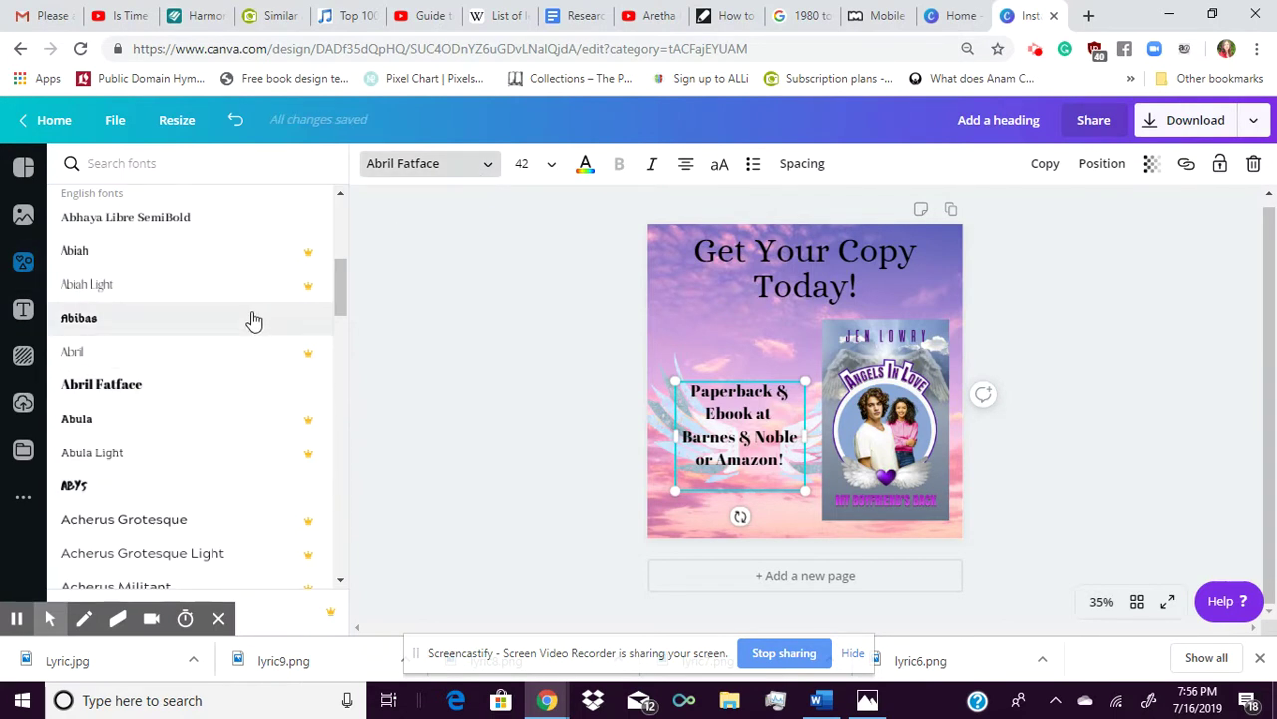
{"action": "left_click", "coordinate": [100, 317]}
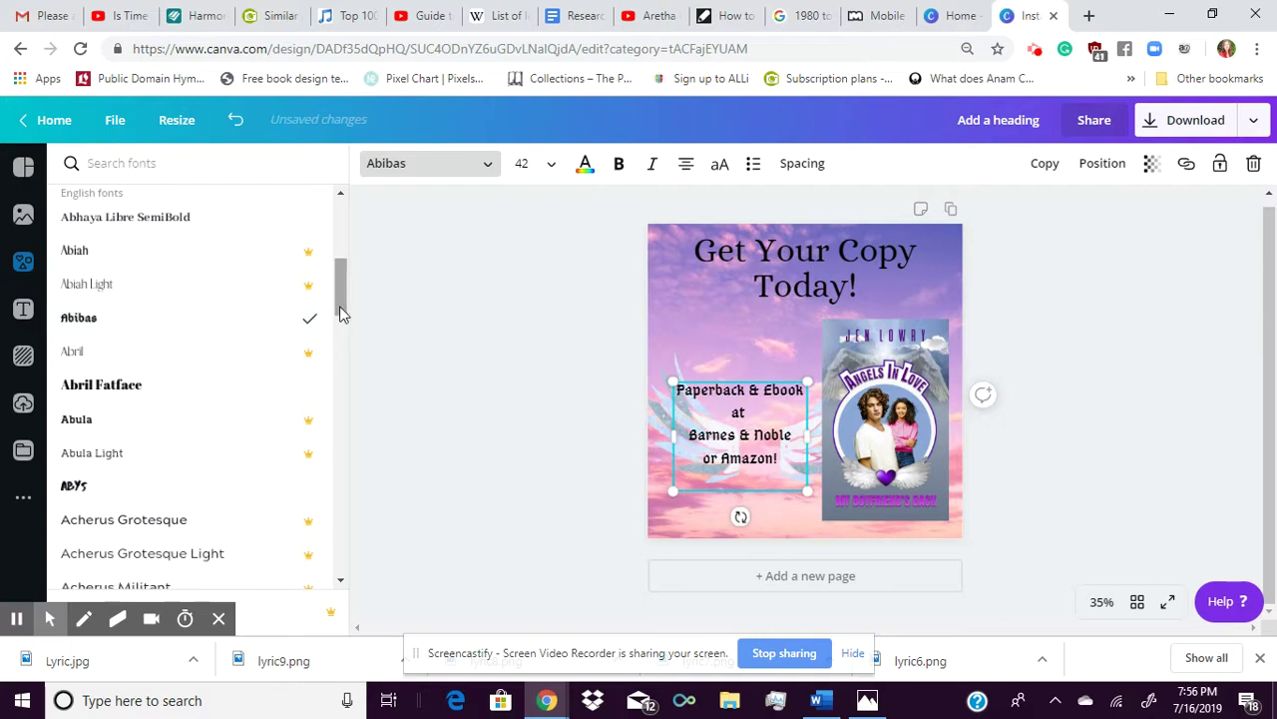
{"action": "left_click", "coordinate": [706, 418]}
{"action": "left_click_drag", "start_coordinate": [706, 417], "coordinate": [696, 427]}
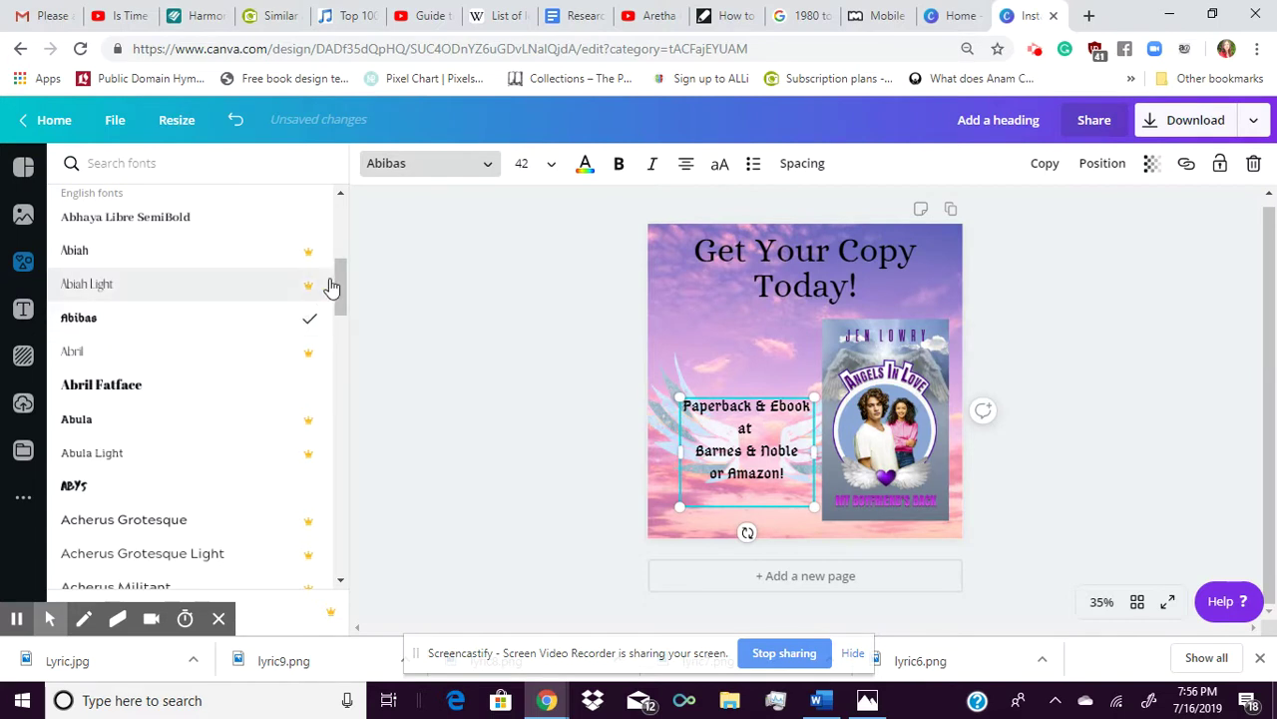
{"action": "left_click_drag", "start_coordinate": [344, 290], "coordinate": [330, 413]}
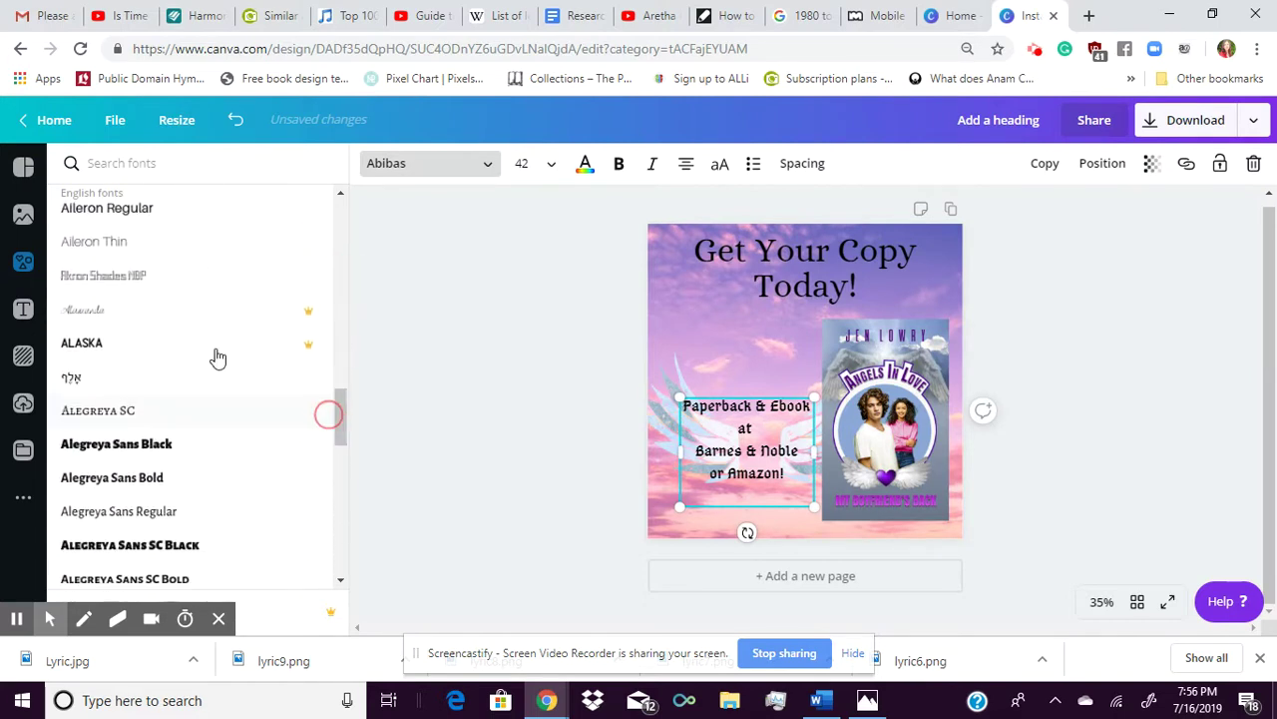
{"action": "left_click", "coordinate": [88, 345]}
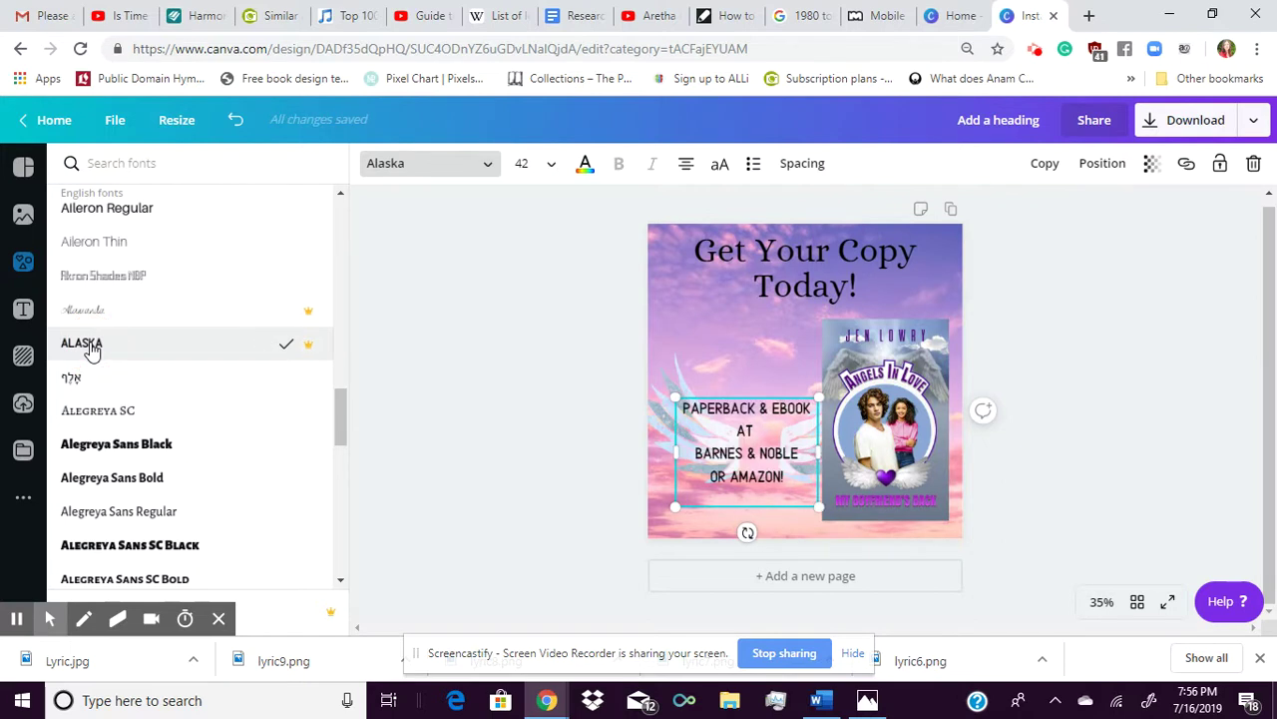
{"action": "left_click", "coordinate": [141, 446]}
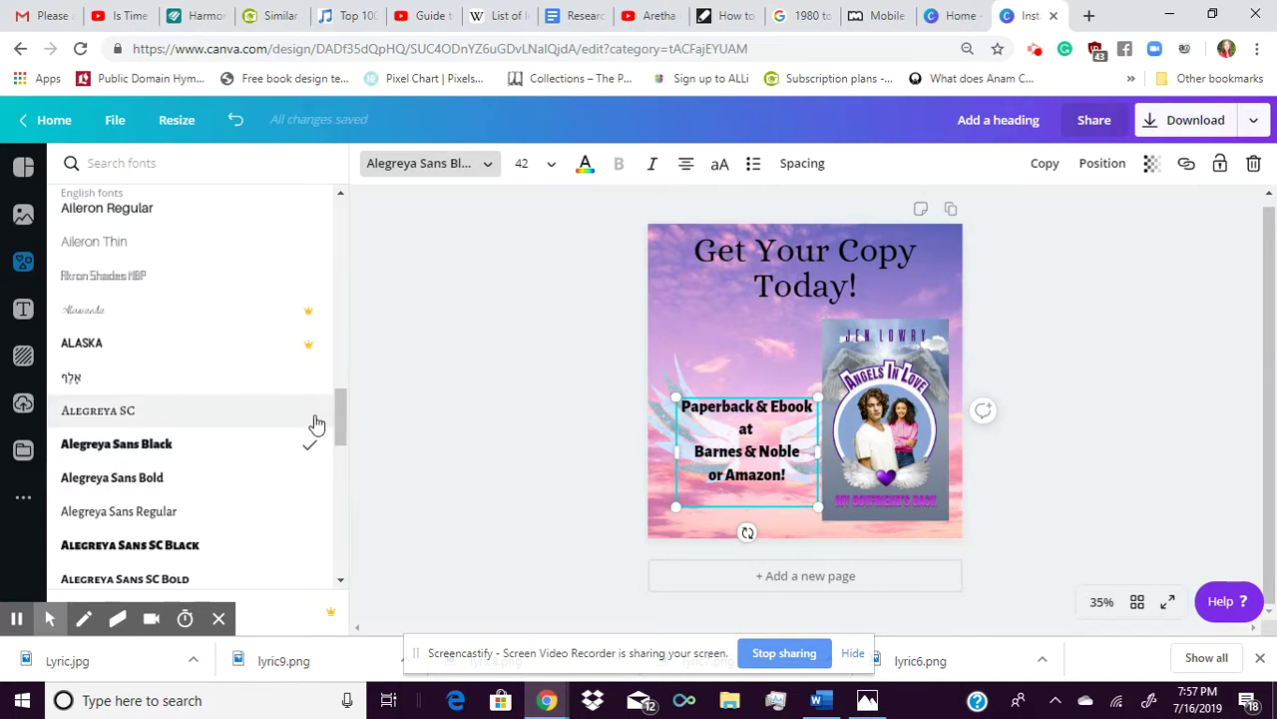
{"action": "left_click_drag", "start_coordinate": [349, 423], "coordinate": [348, 473]}
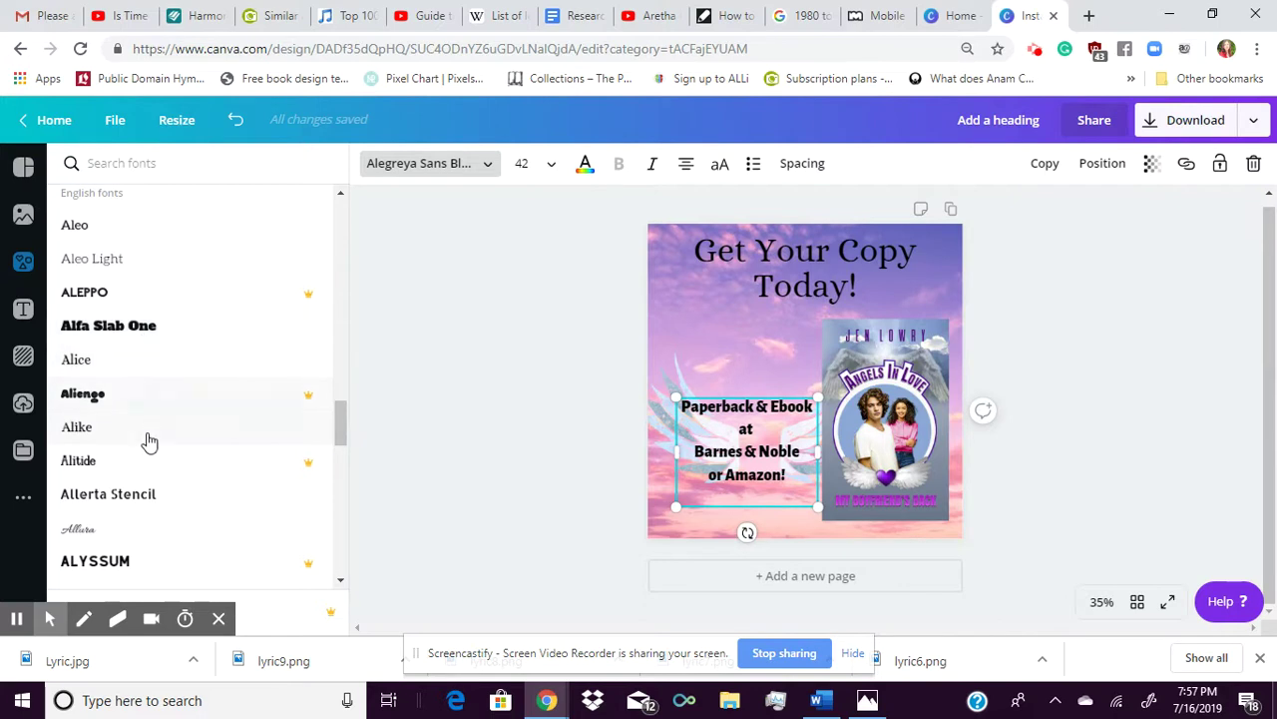
{"action": "left_click", "coordinate": [84, 465]}
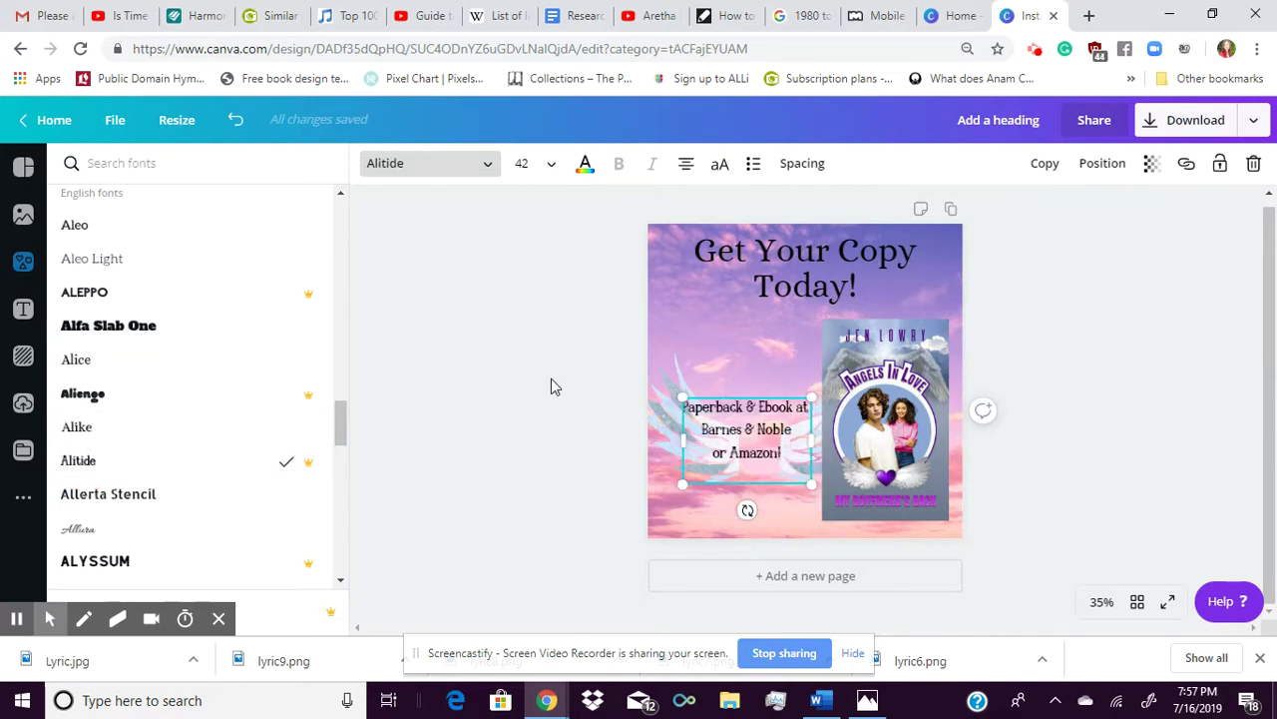
Set the where-to-buy text's font size to 64 and raise both the text and the wings behind it slightly
{"action": "left_click", "coordinate": [728, 485]}
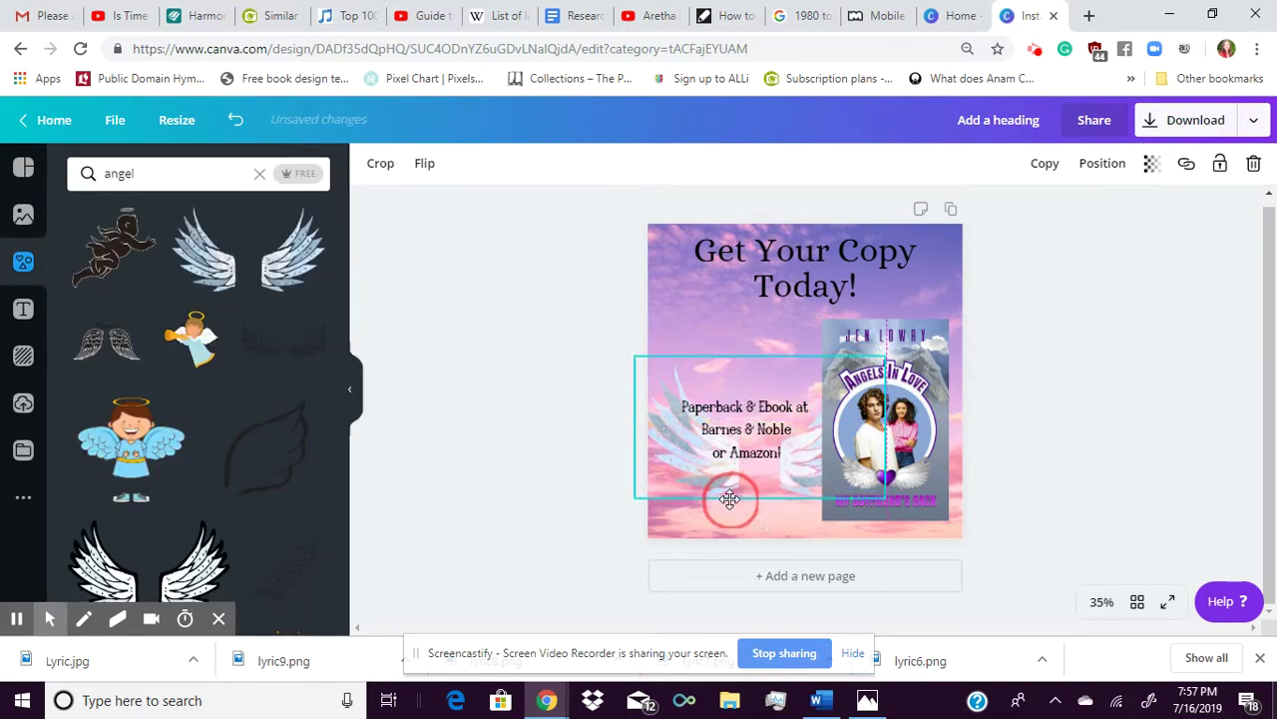
{"action": "left_click_drag", "start_coordinate": [731, 499], "coordinate": [733, 467]}
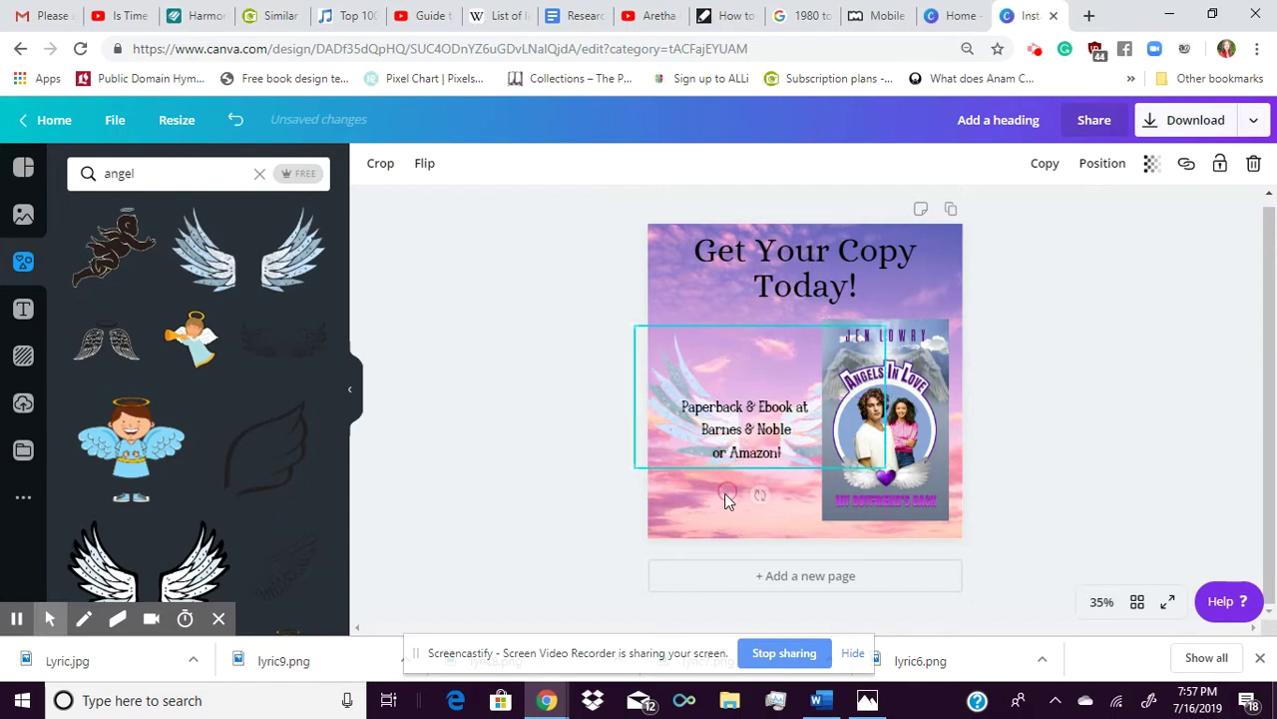
{"action": "left_click", "coordinate": [765, 426]}
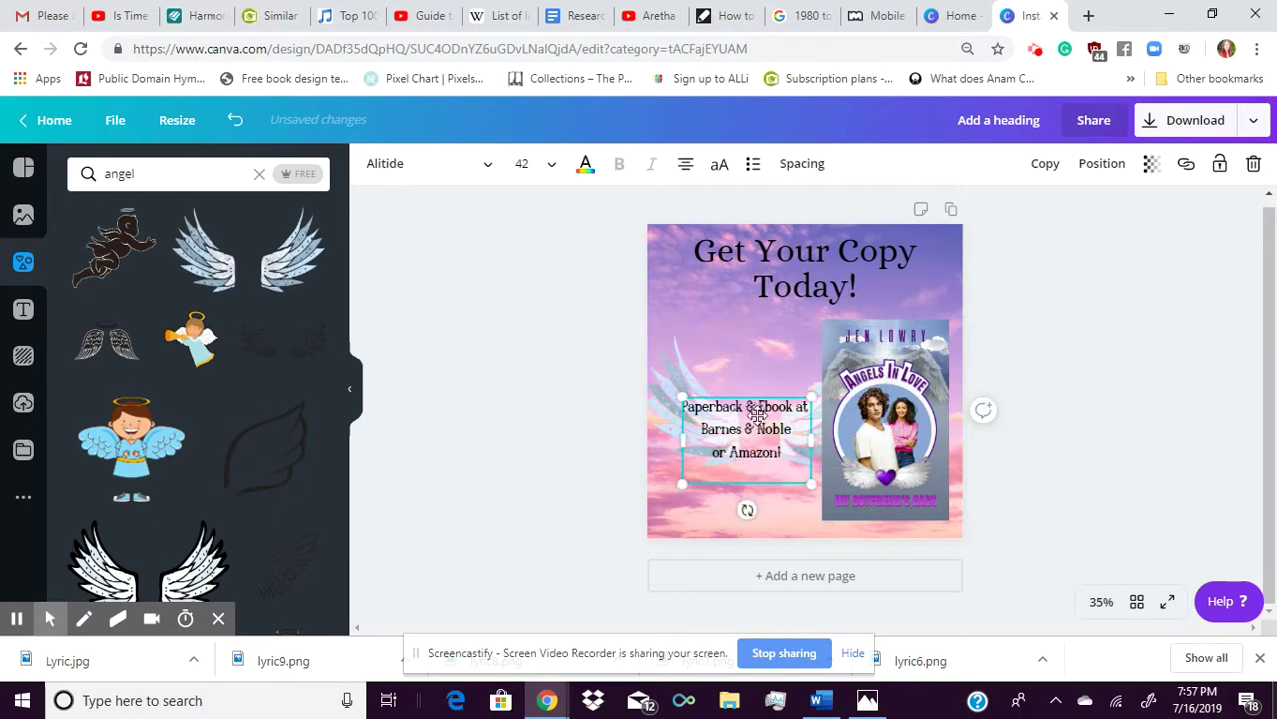
{"action": "left_click", "coordinate": [551, 164]}
{"action": "left_click", "coordinate": [526, 447]}
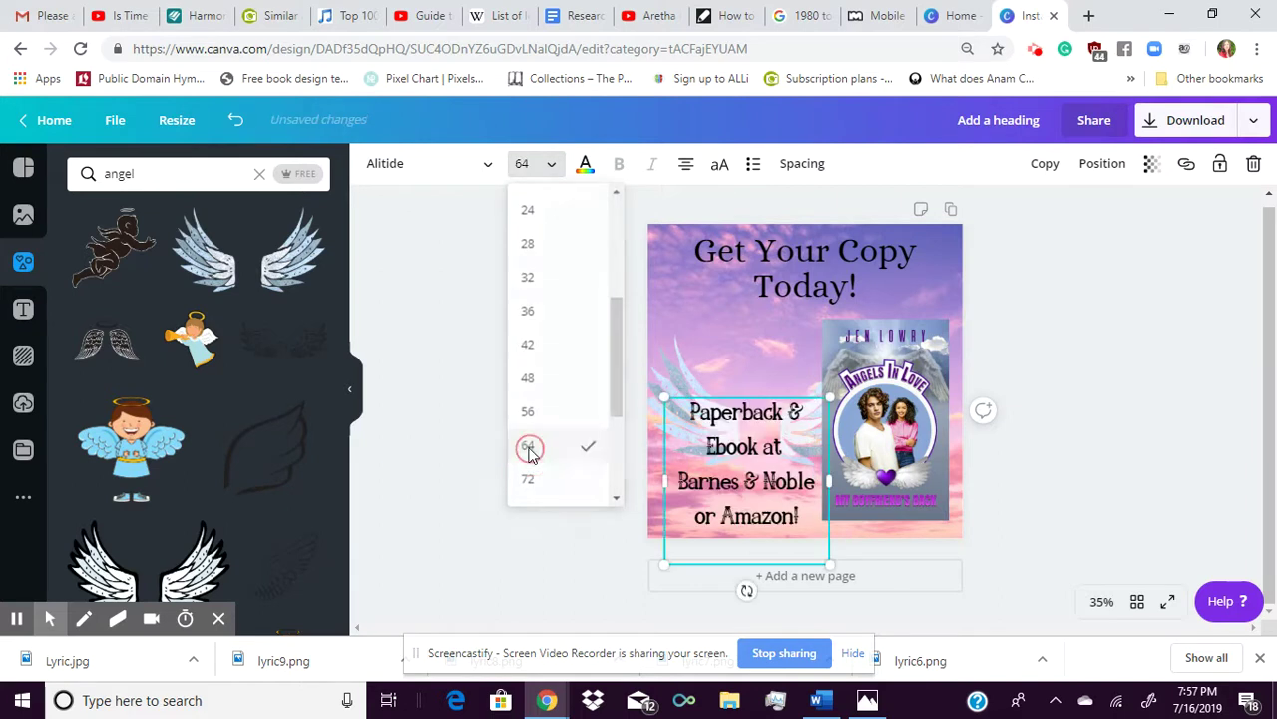
{"action": "left_click_drag", "start_coordinate": [737, 399], "coordinate": [730, 365]}
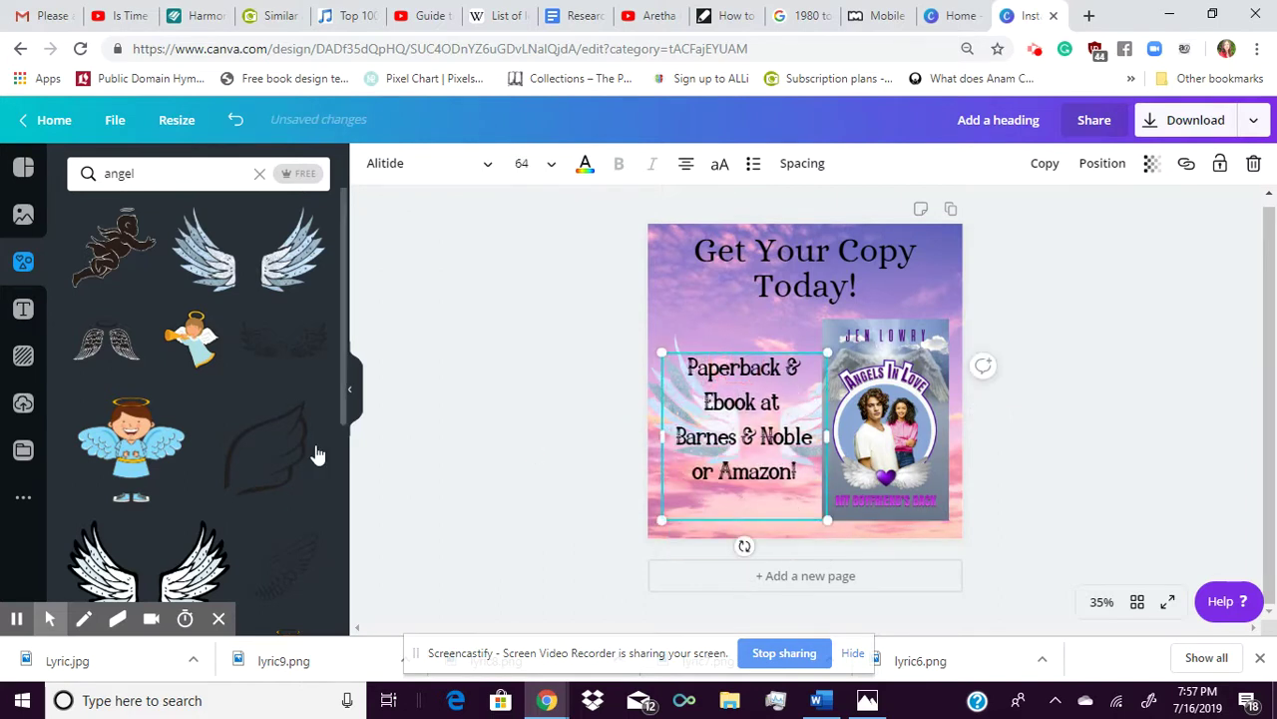
Try the white trumpet-playing angel from the "angel" results on the page and delete it
{"action": "left_click", "coordinate": [342, 365]}
{"action": "left_click_drag", "start_coordinate": [342, 358], "coordinate": [341, 539]}
{"action": "scroll", "coordinate": [339, 509], "scroll_direction": "down", "scroll_amount": 1}
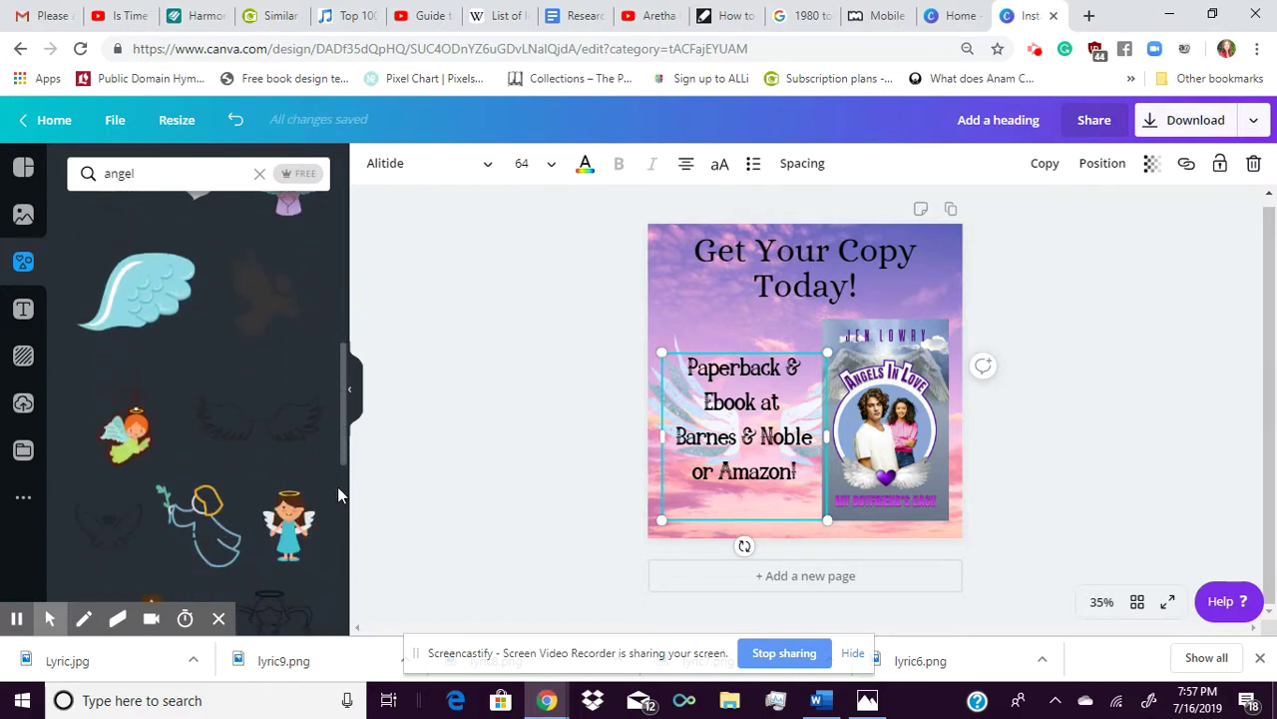
{"action": "left_click_drag", "start_coordinate": [341, 424], "coordinate": [338, 504]}
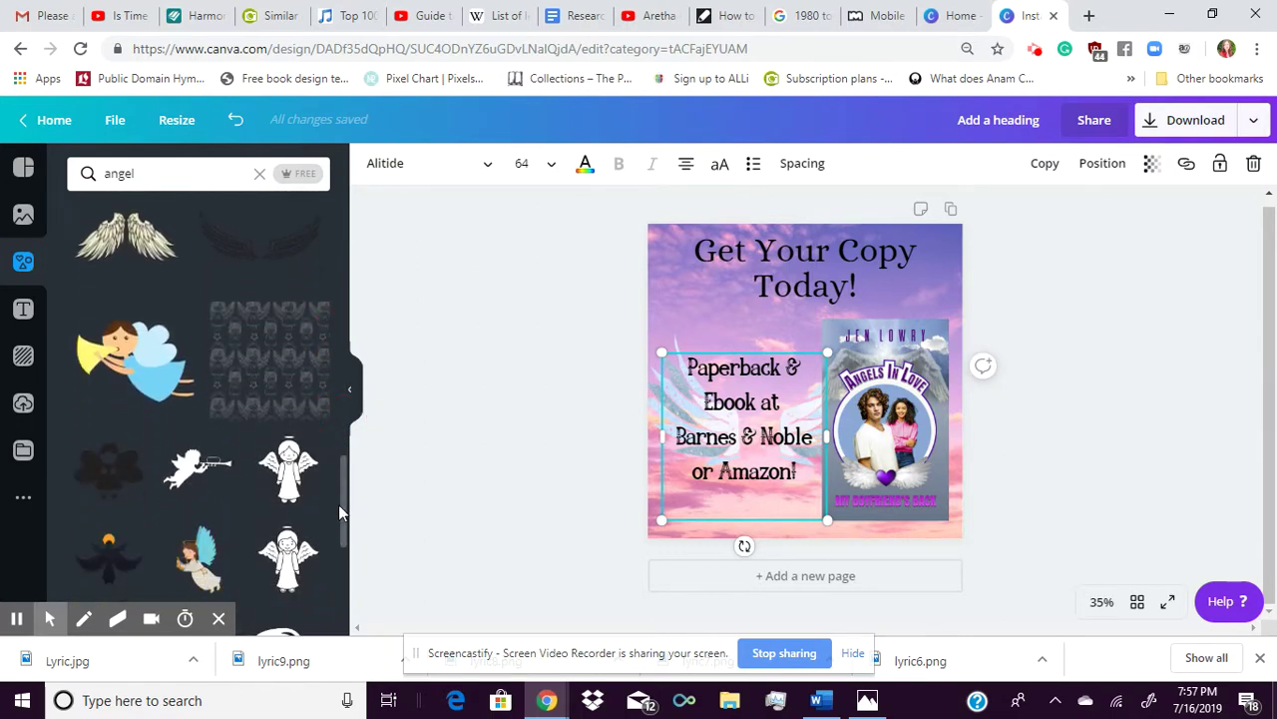
{"action": "left_click", "coordinate": [197, 467]}
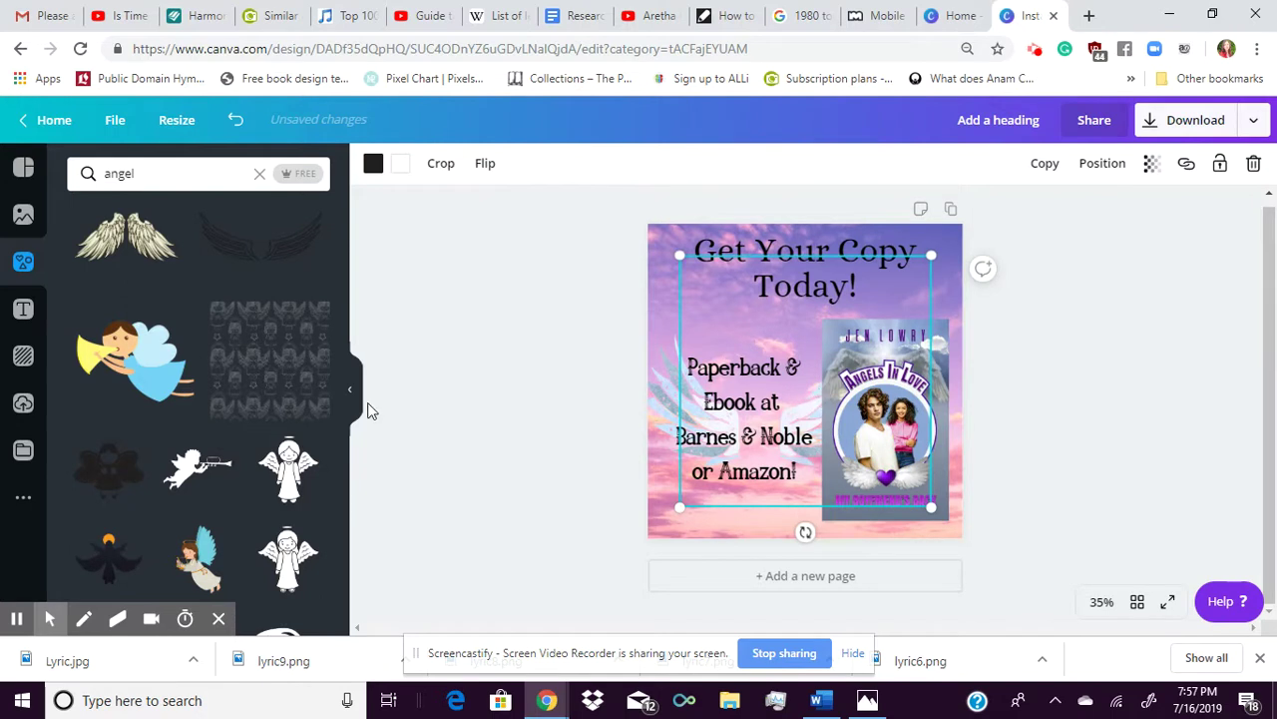
{"action": "left_click", "coordinate": [1254, 164]}
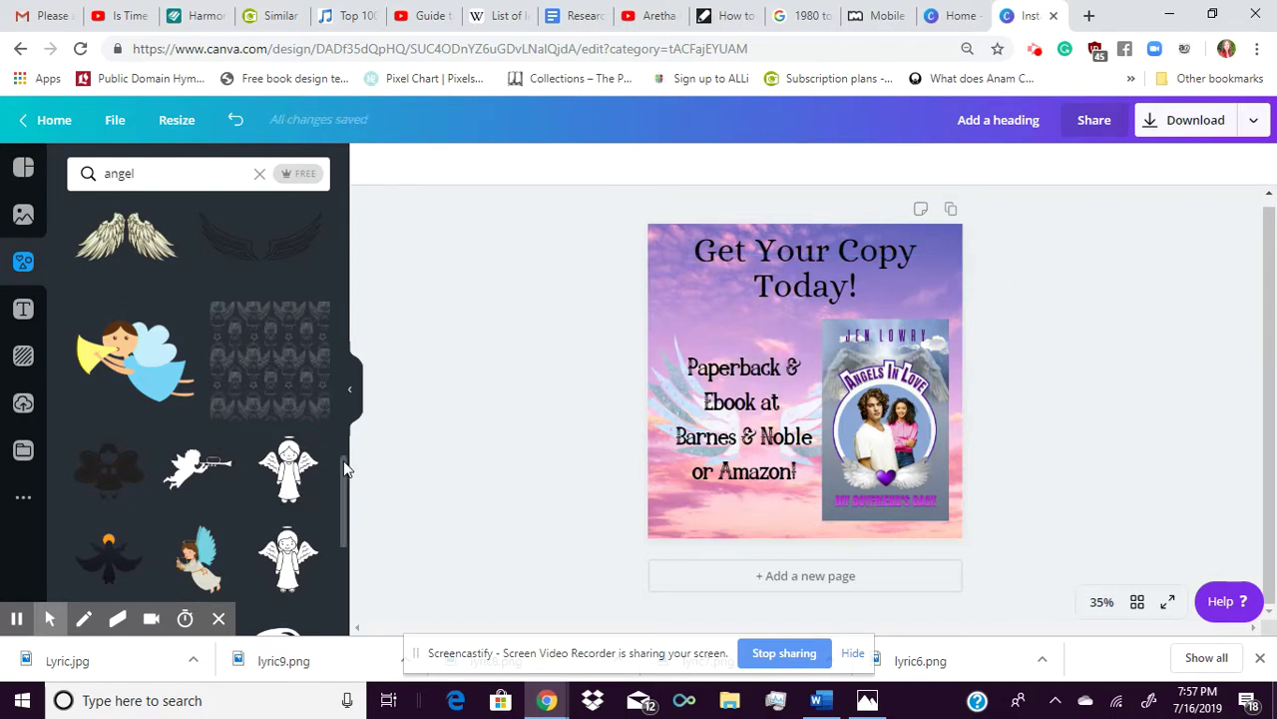
Insert the purple polygonal flying angel from further down the "angel" results and place it in the page's upper left
{"action": "left_click_drag", "start_coordinate": [344, 462], "coordinate": [329, 598]}
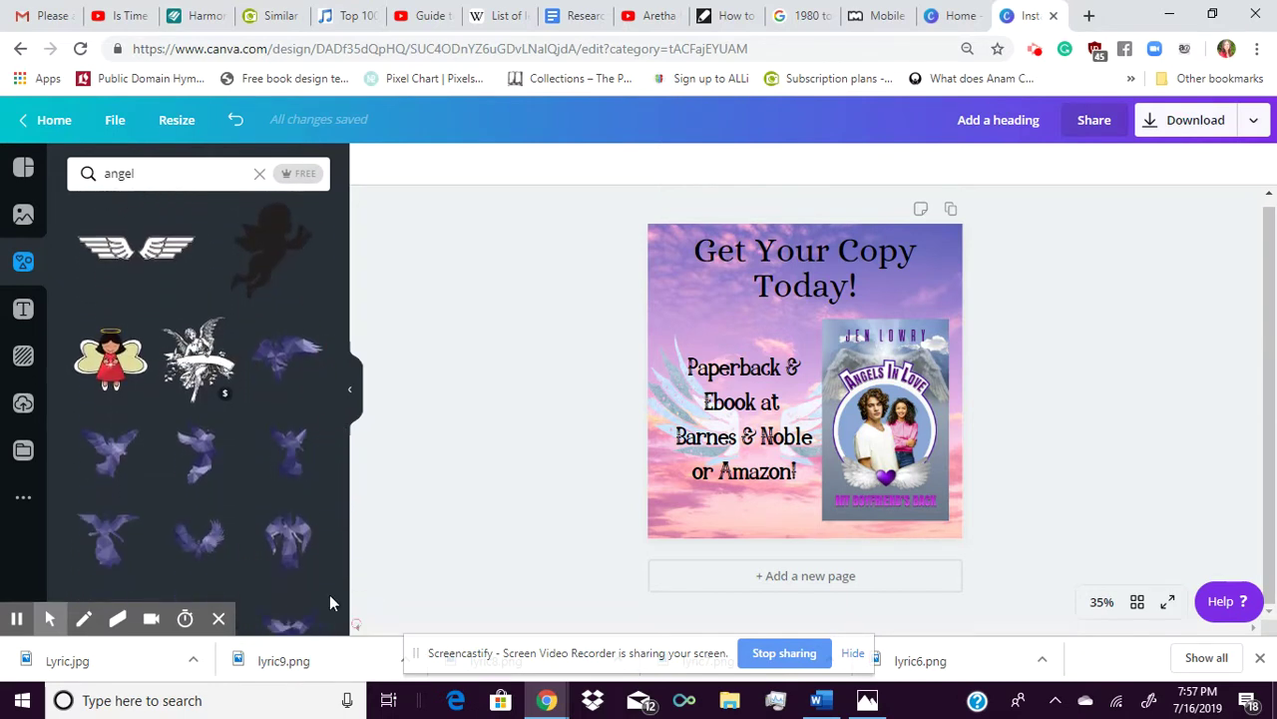
{"action": "left_click", "coordinate": [291, 365]}
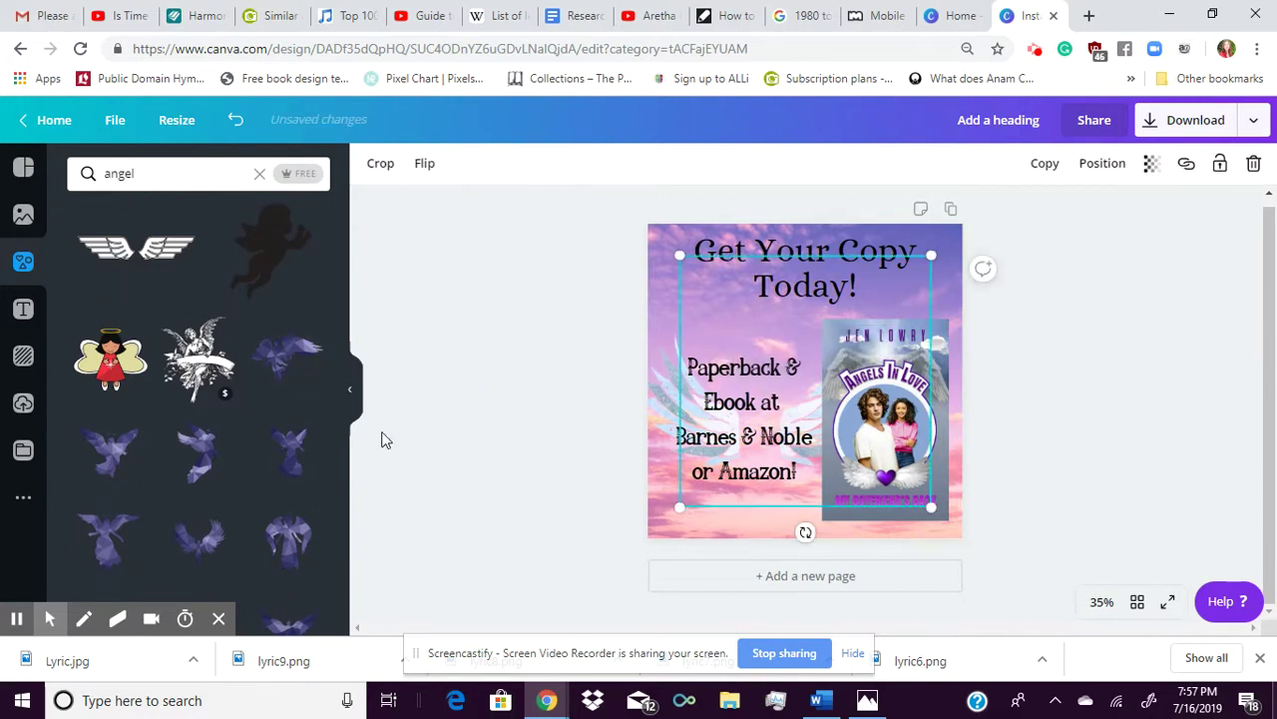
{"action": "left_click_drag", "start_coordinate": [773, 331], "coordinate": [735, 272]}
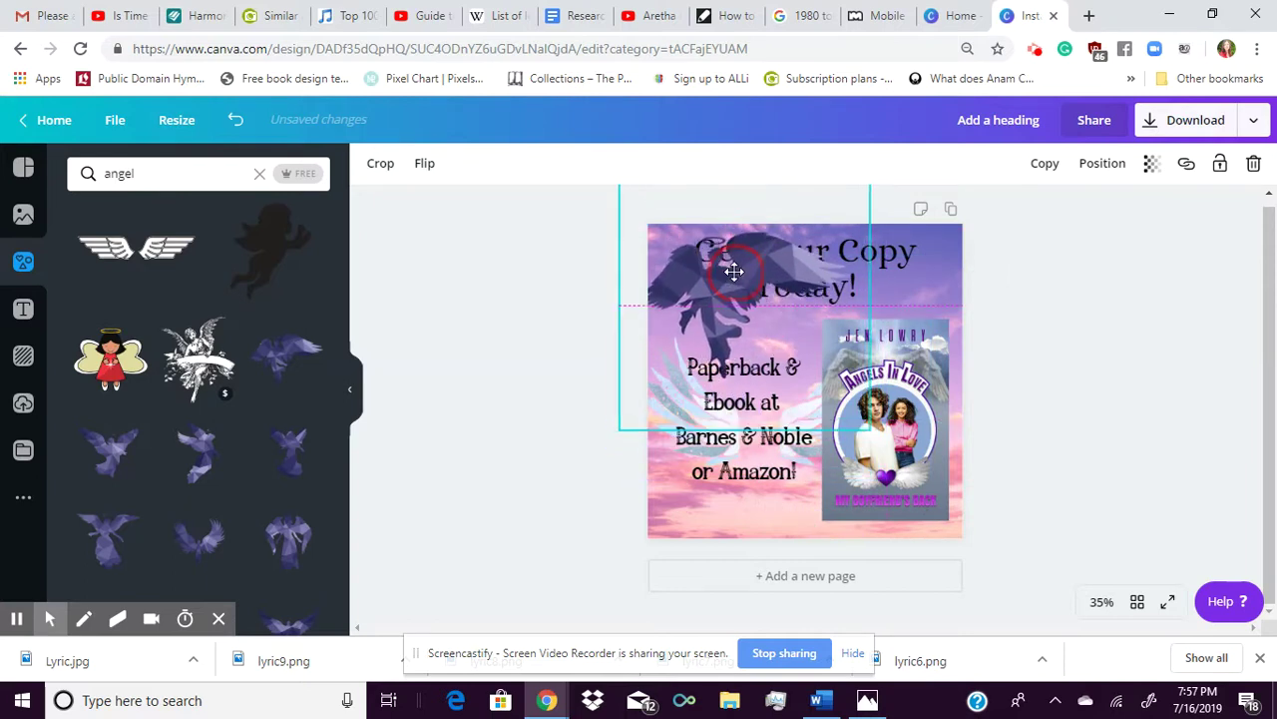
Send the purple angel backward until it sits behind the headline and all other elements
{"action": "left_click", "coordinate": [1102, 162]}
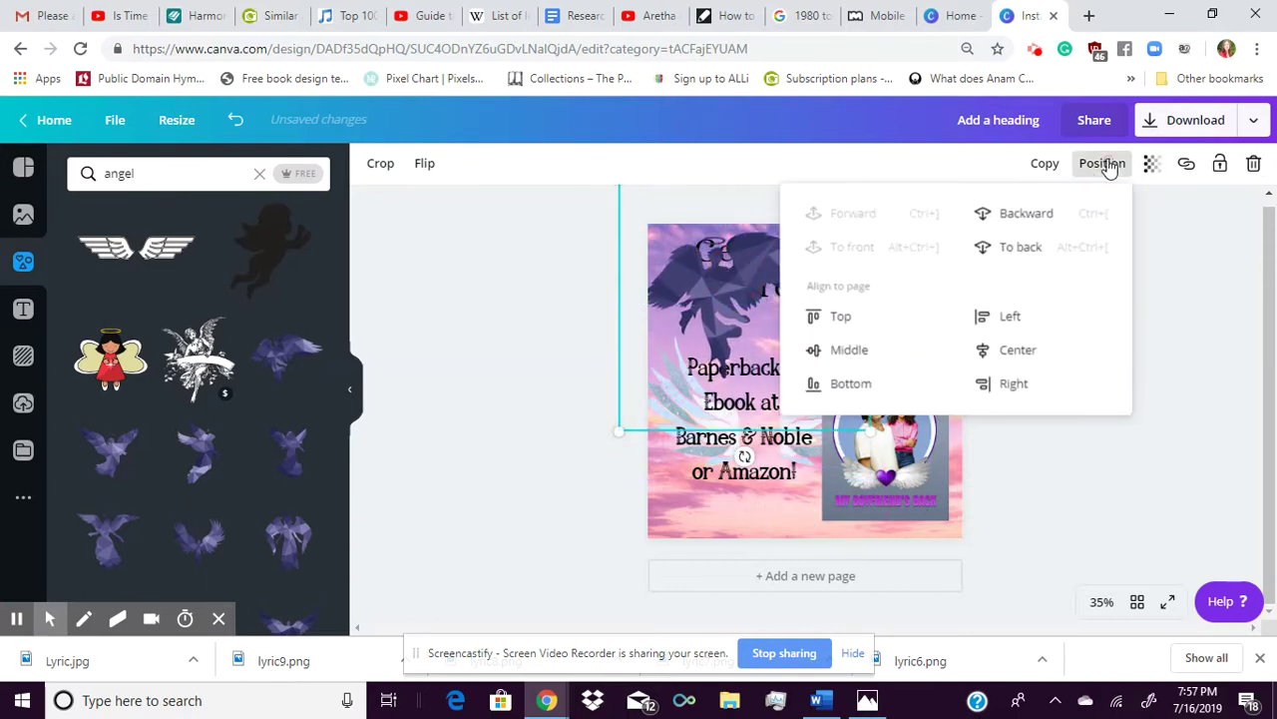
{"action": "left_click", "coordinate": [1025, 216]}
{"action": "left_click", "coordinate": [1025, 215]}
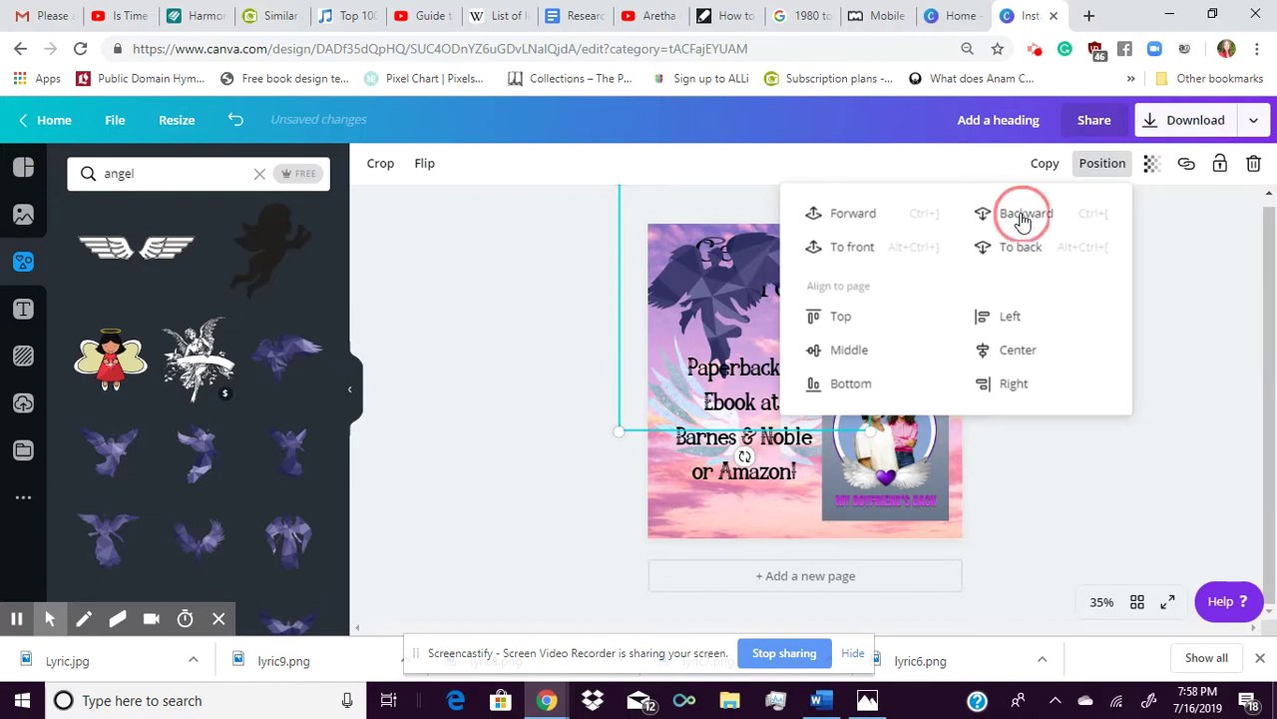
{"action": "left_click", "coordinate": [1023, 218]}
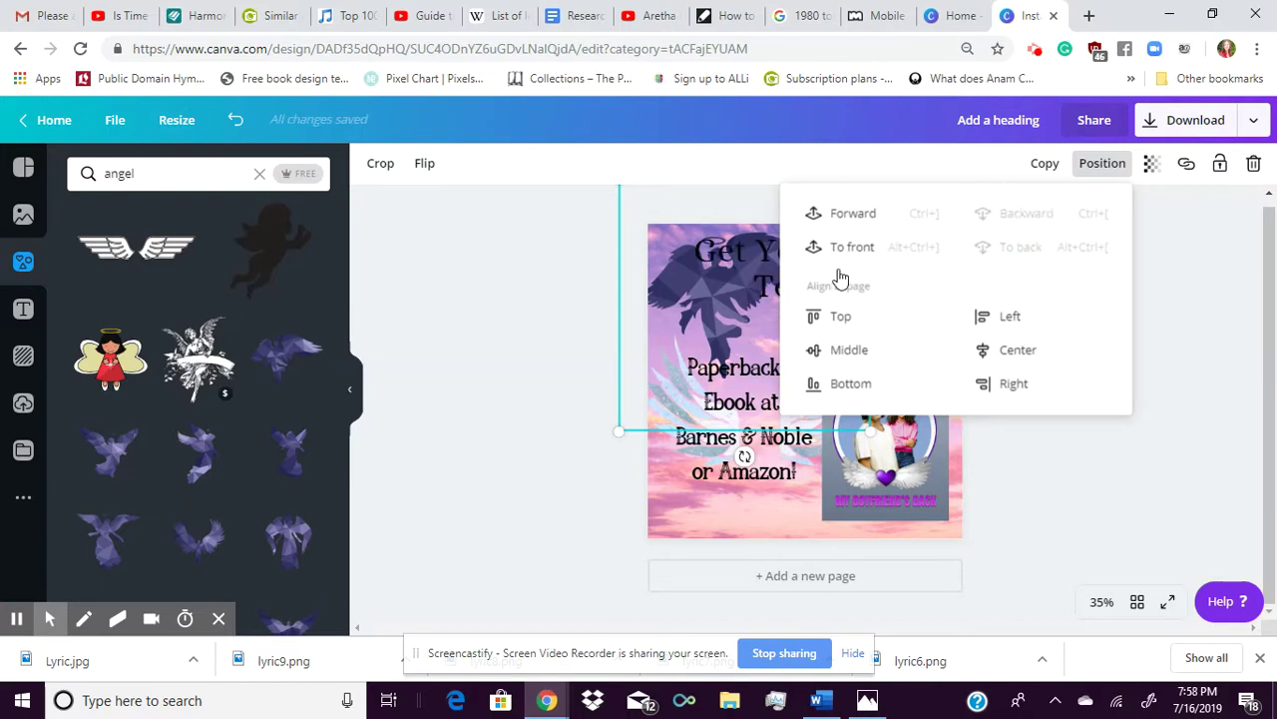
{"action": "left_click", "coordinate": [506, 415]}
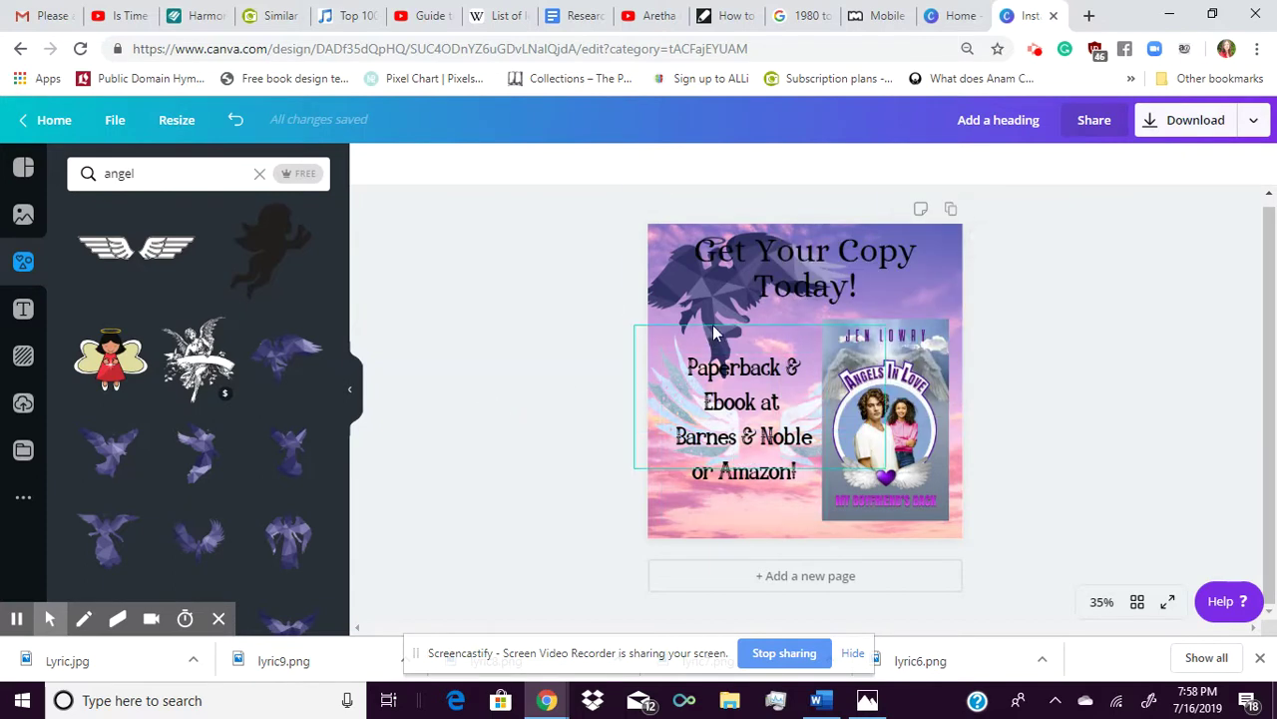
Change the colour of the "Get Your Copy Today!" headline to light grey
{"action": "left_click", "coordinate": [822, 262]}
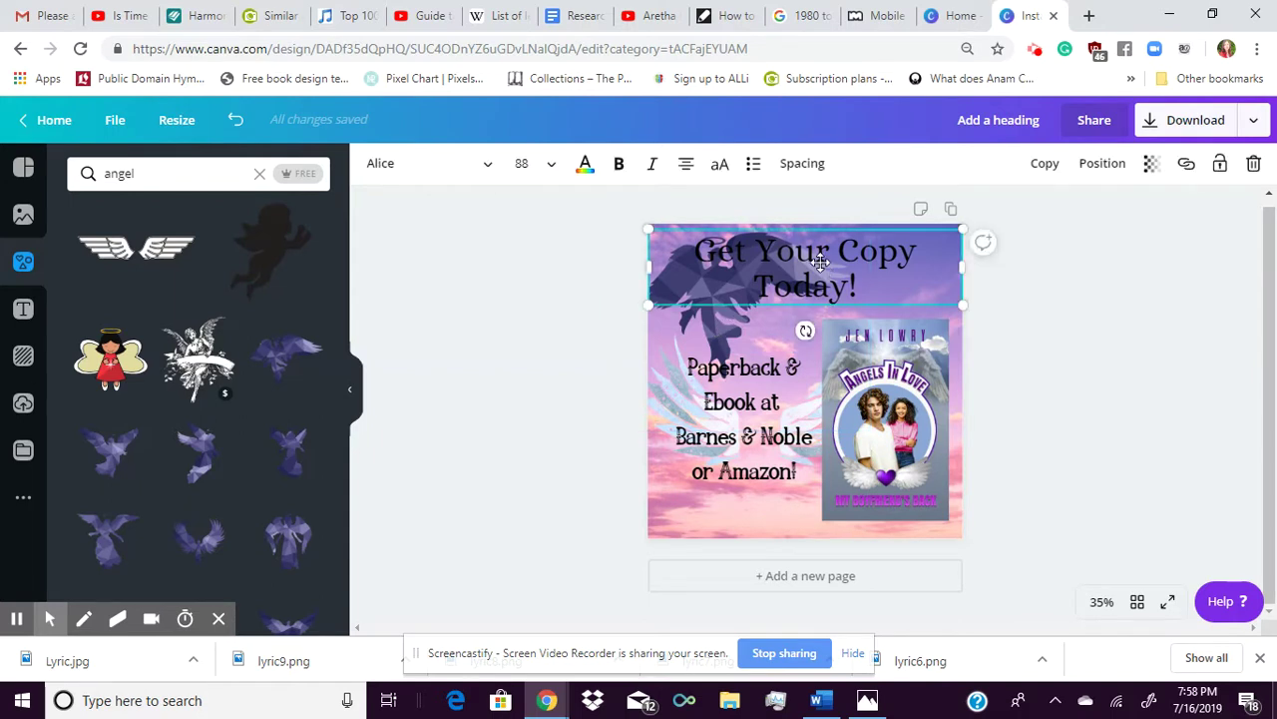
{"action": "left_click", "coordinate": [585, 164]}
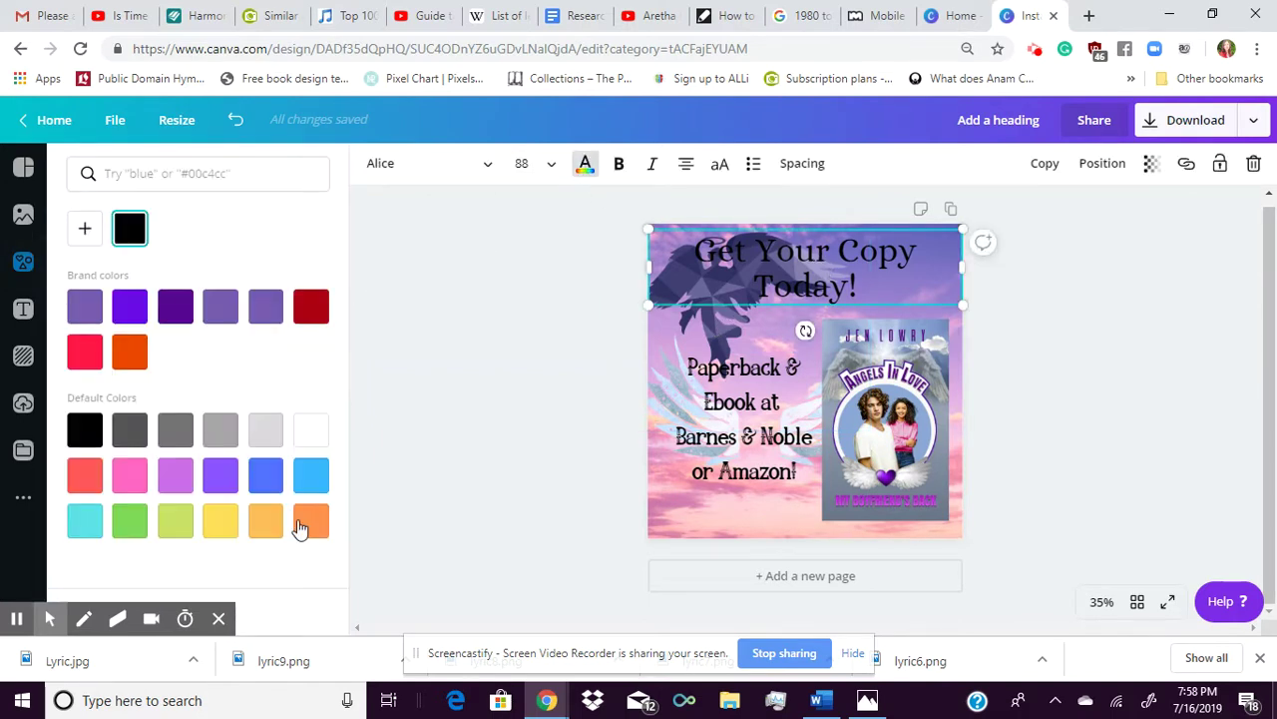
{"action": "left_click", "coordinate": [266, 430]}
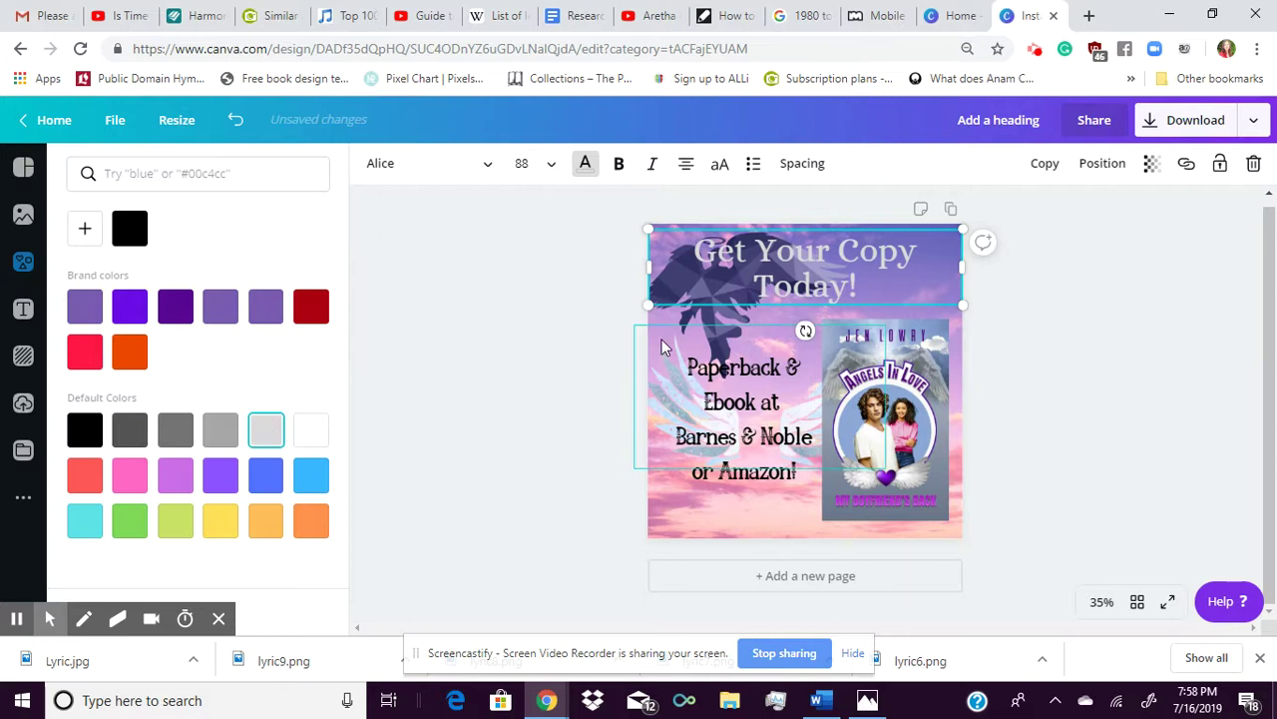
{"action": "left_click", "coordinate": [552, 382]}
Lower the purple angel behind the headline slightly, and delete it from the page
{"action": "left_click", "coordinate": [717, 311]}
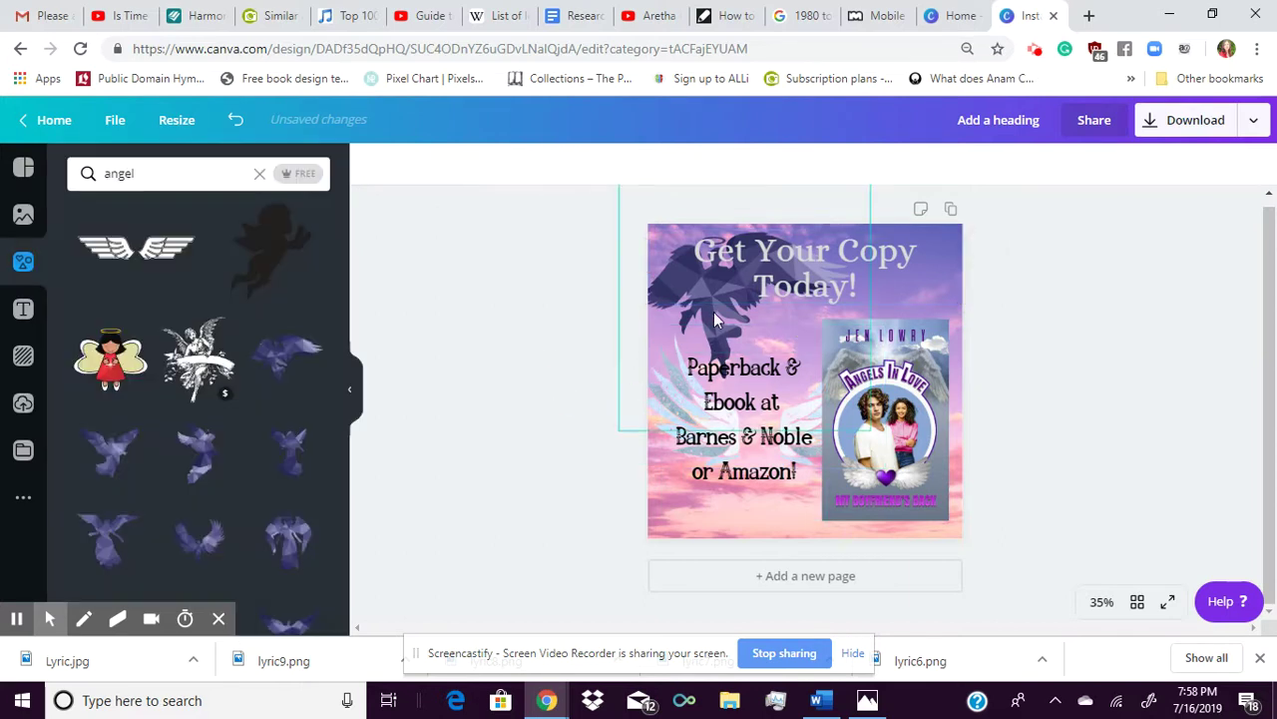
{"action": "left_click_drag", "start_coordinate": [715, 341], "coordinate": [717, 342]}
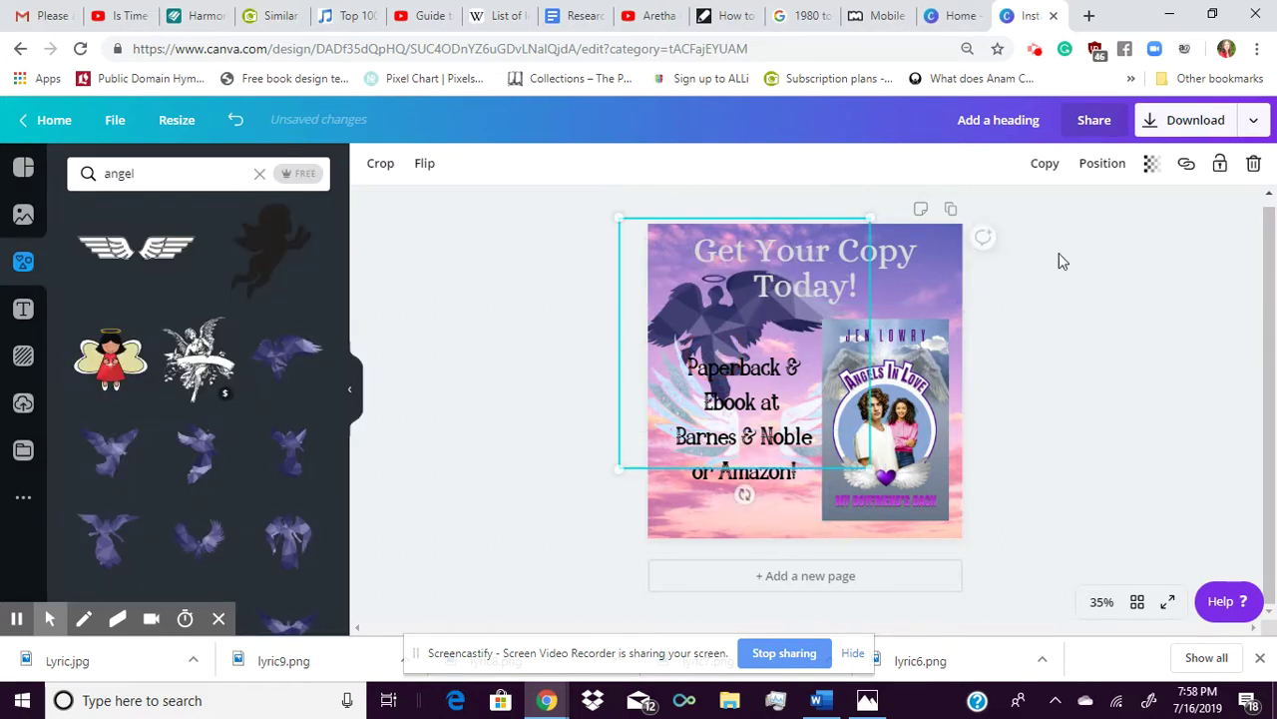
{"action": "key", "text": "Delete"}
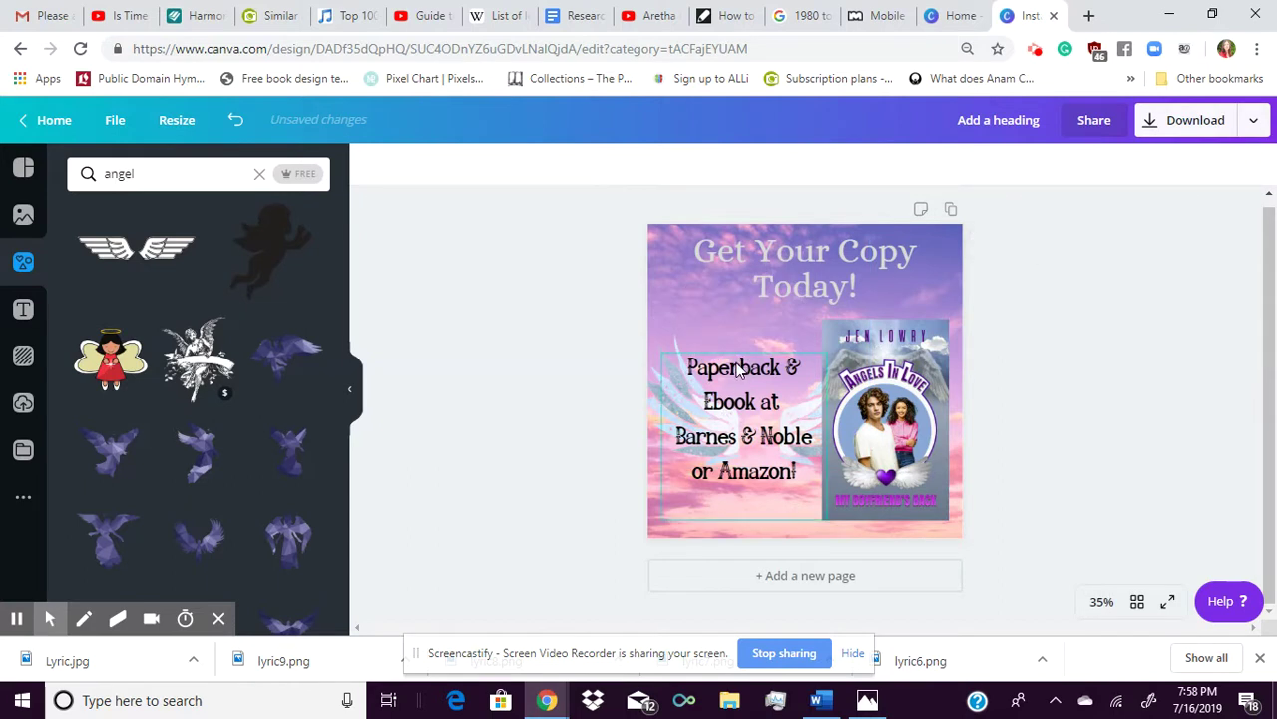
Shrink the where-to-buy text to size 46 and raise both it and the wings to just below the headline
{"action": "left_click_drag", "start_coordinate": [737, 359], "coordinate": [731, 320]}
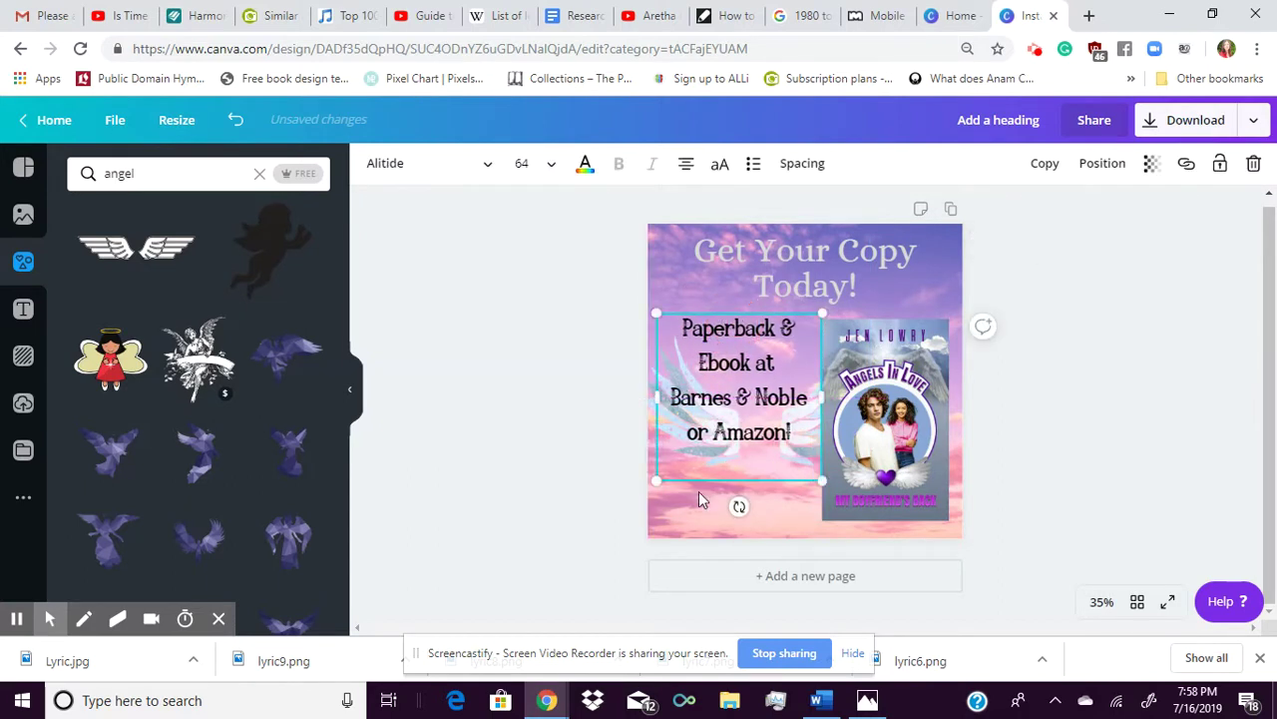
{"action": "left_click_drag", "start_coordinate": [659, 482], "coordinate": [677, 345]}
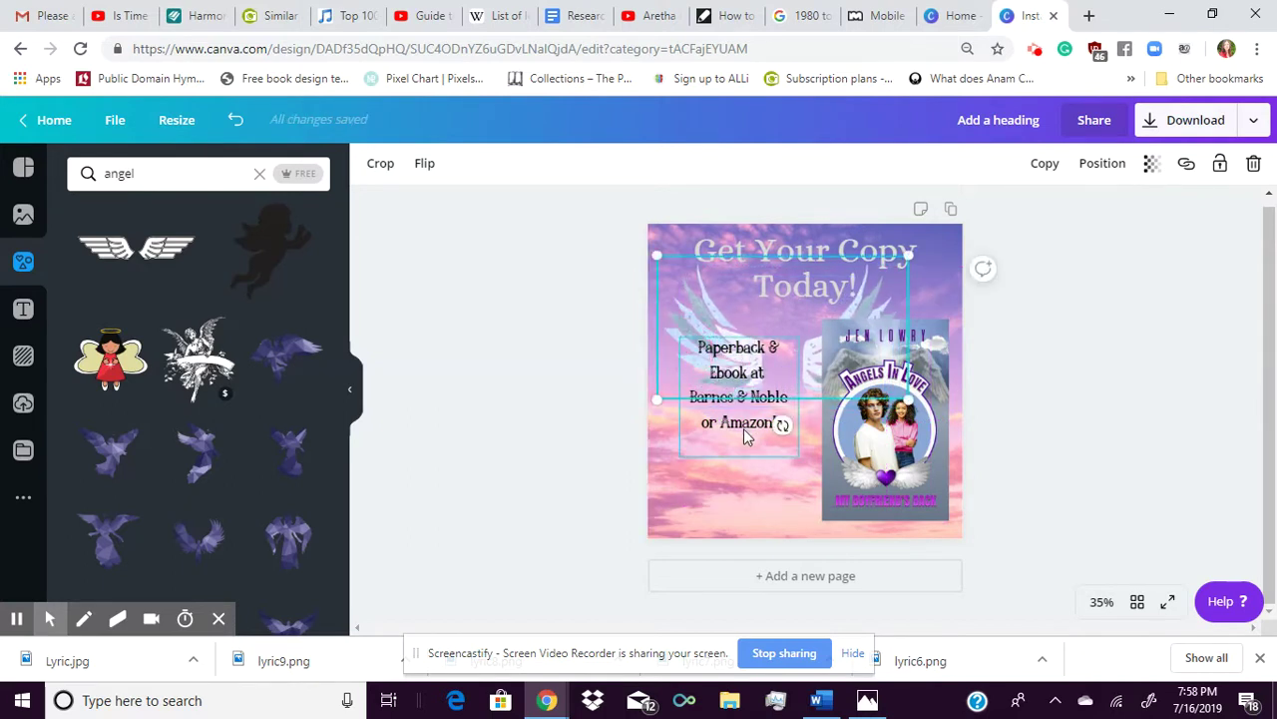
{"action": "left_click", "coordinate": [745, 430]}
{"action": "left_click", "coordinate": [746, 456]}
{"action": "left_click_drag", "start_coordinate": [747, 456], "coordinate": [777, 432]}
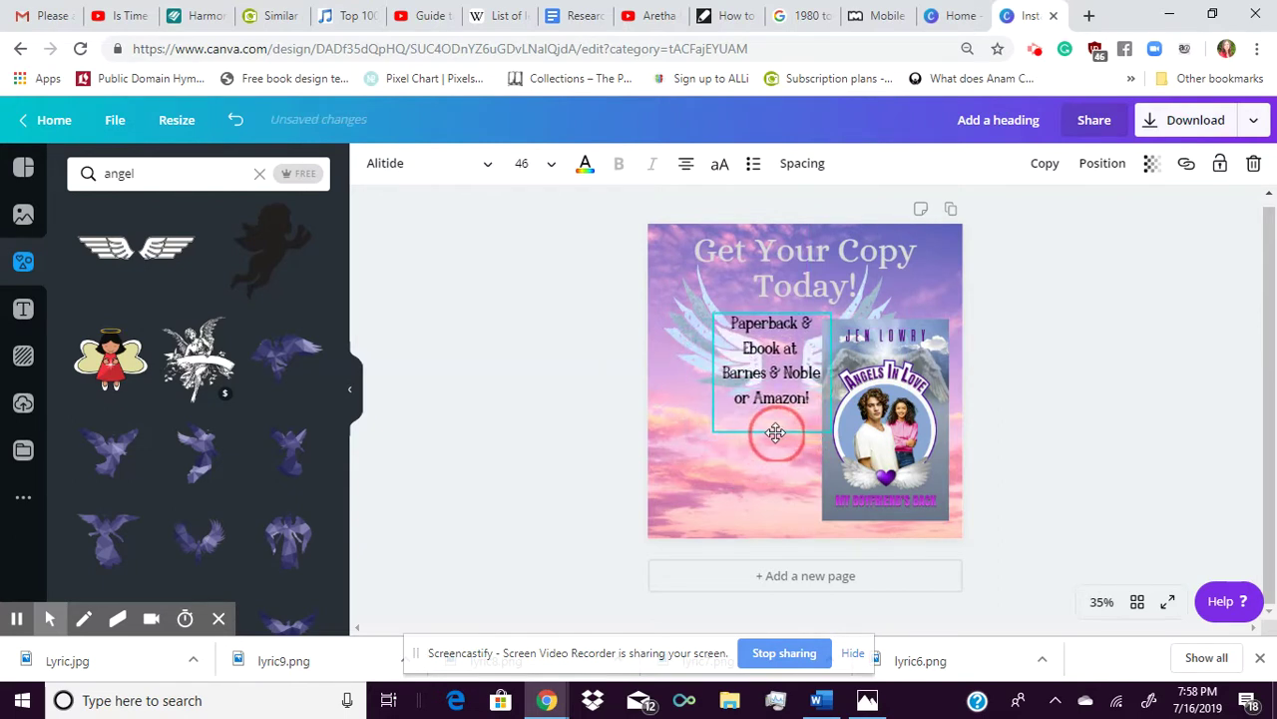
Nudge the book cover toward the page's right edge and shift the where-to-buy text slightly right beside it
{"action": "left_click_drag", "start_coordinate": [914, 441], "coordinate": [922, 439]}
{"action": "left_click_drag", "start_coordinate": [786, 415], "coordinate": [796, 415]}
{"action": "left_click", "coordinate": [747, 474]}
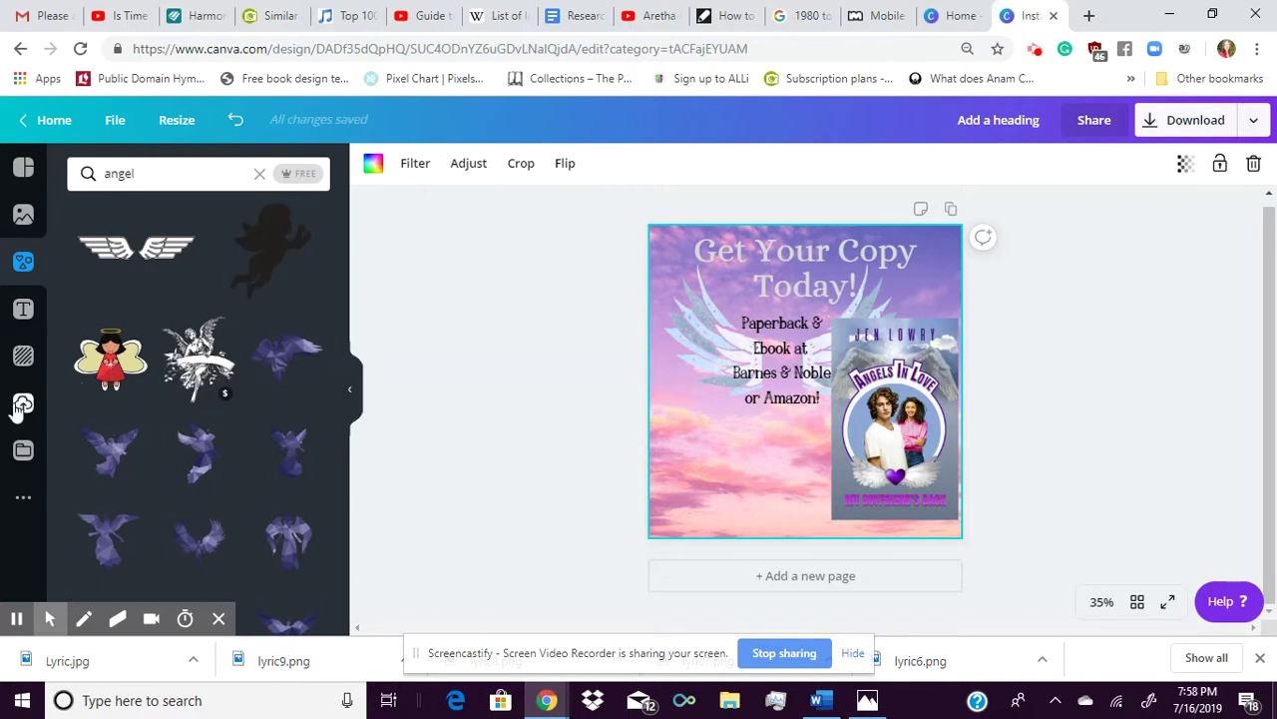
Add a heading in the page's lower left containing the author's website address
{"action": "left_click", "coordinate": [25, 310]}
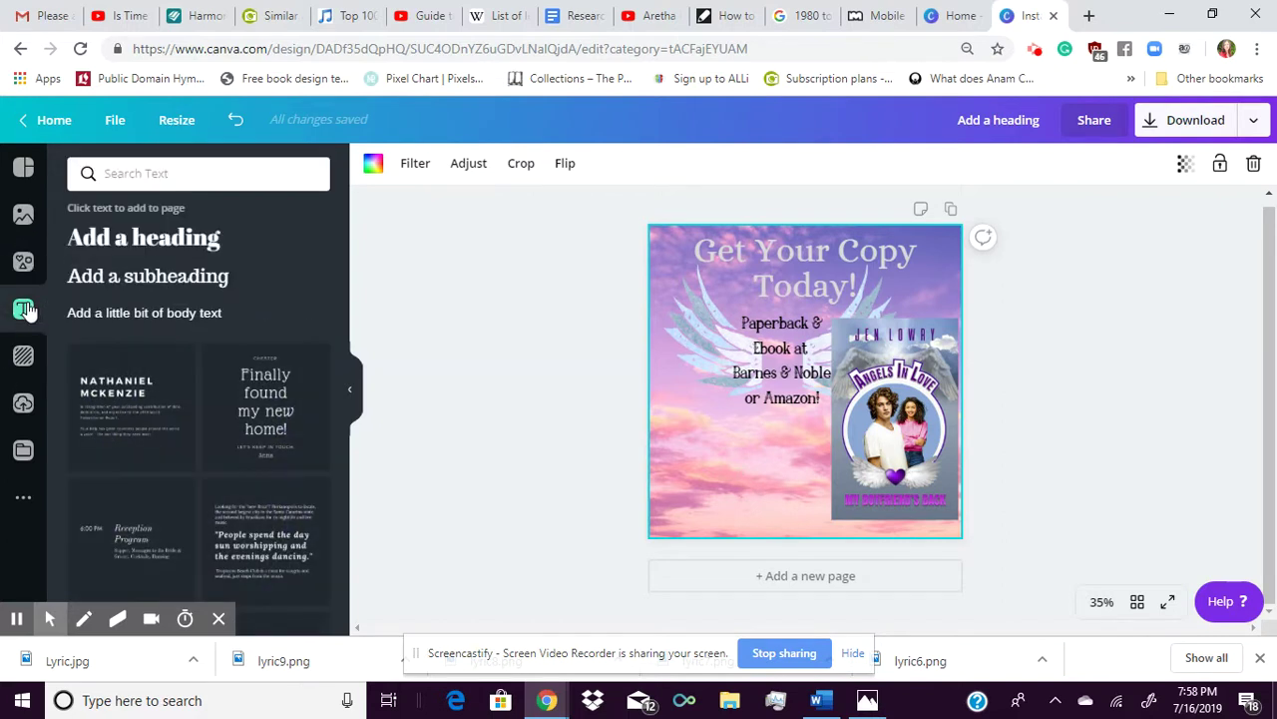
{"action": "left_click", "coordinate": [180, 244]}
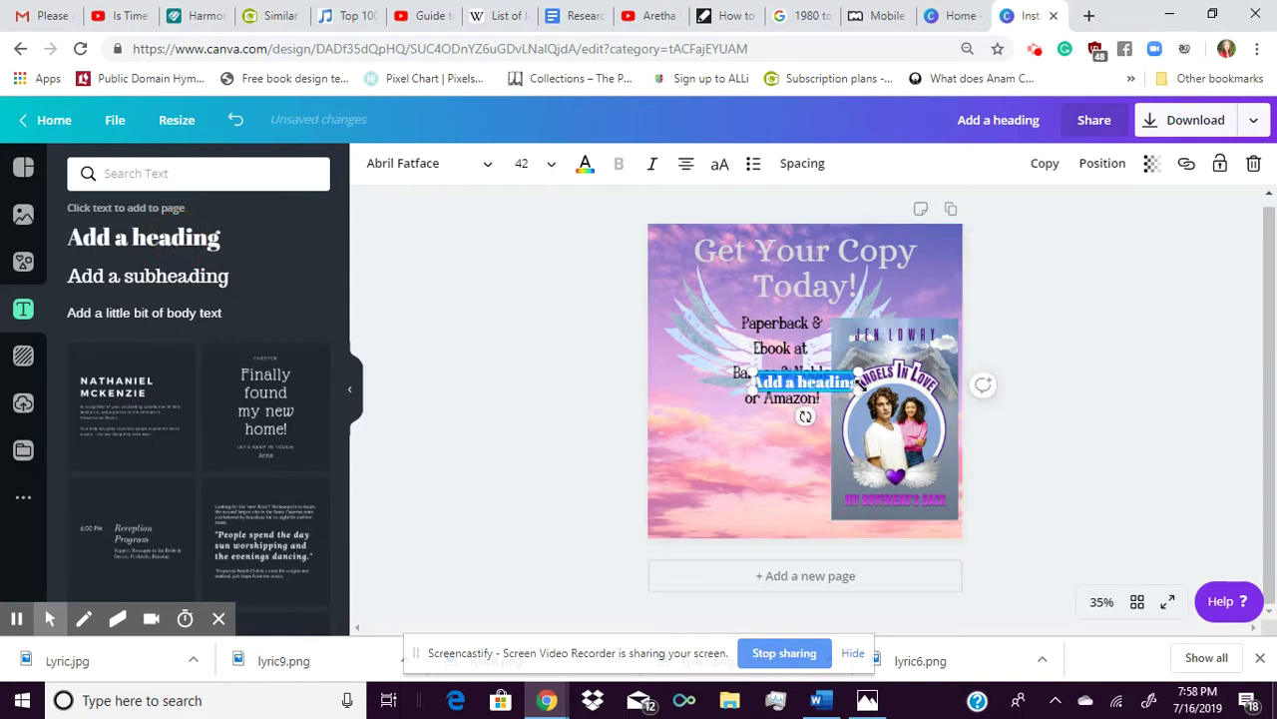
{"action": "left_click_drag", "start_coordinate": [838, 390], "coordinate": [765, 506]}
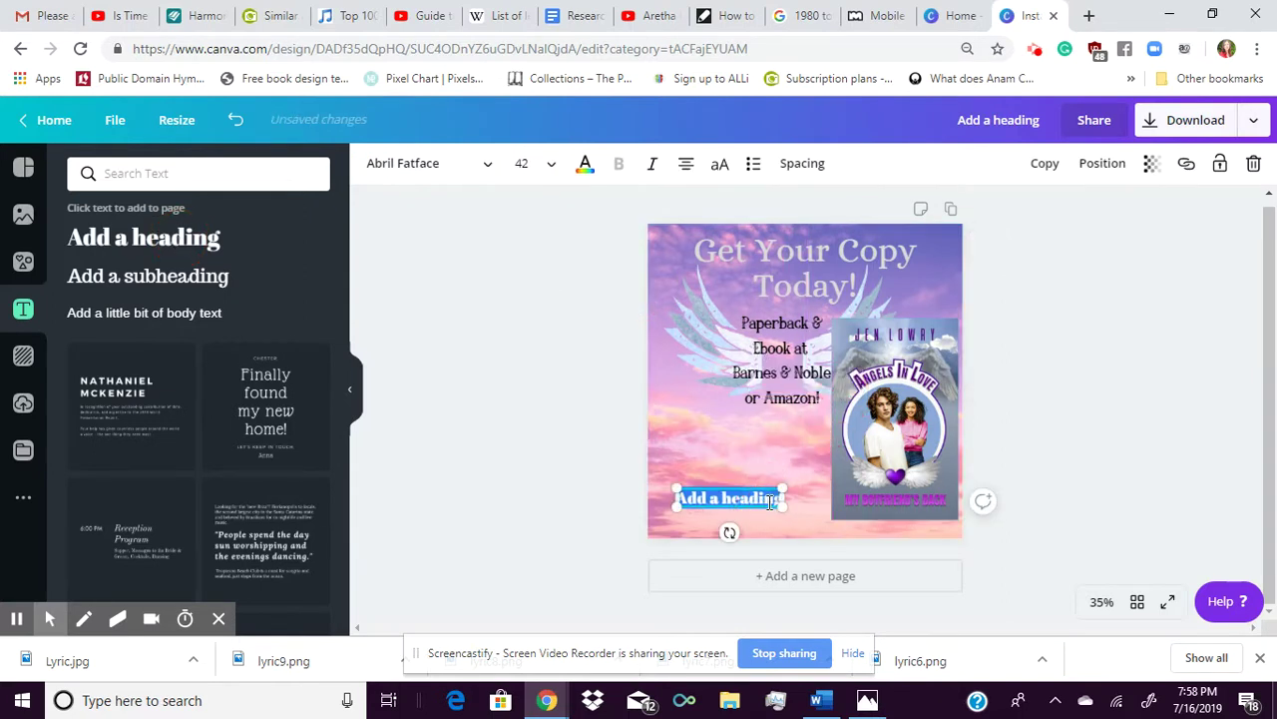
{"action": "type", "text": "www"}
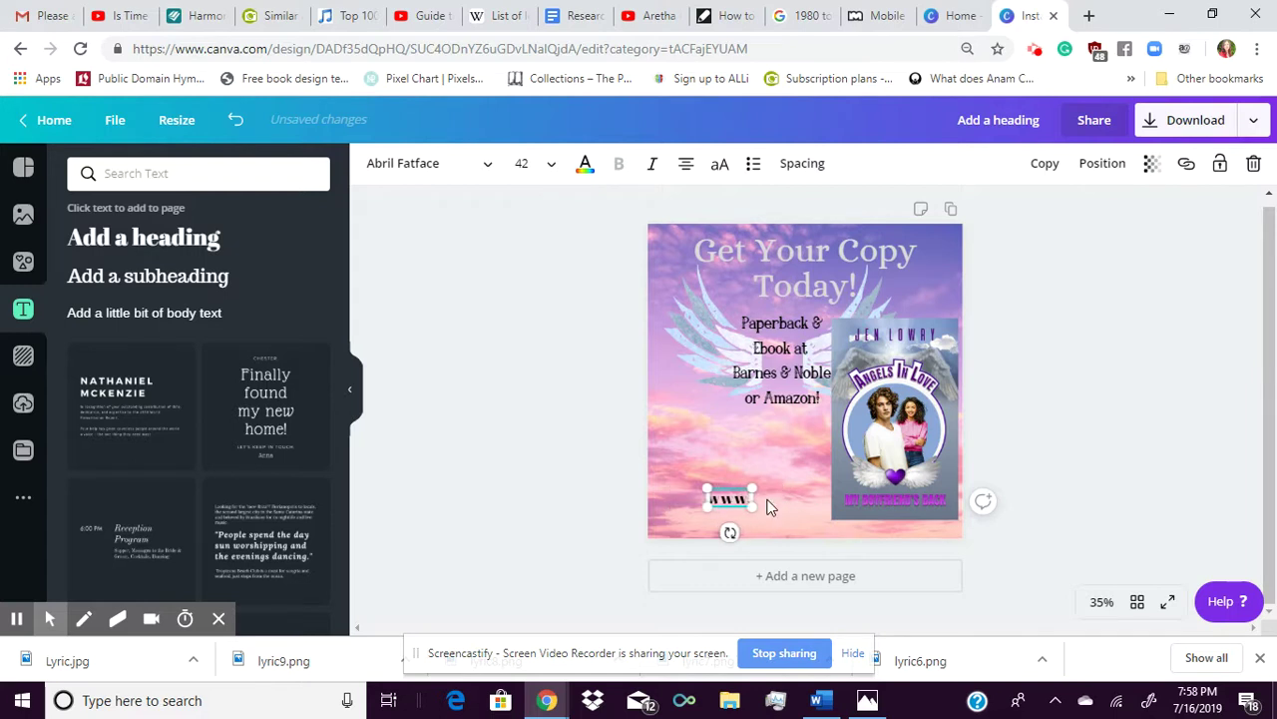
{"action": "type", "text": ".jenlowry"}
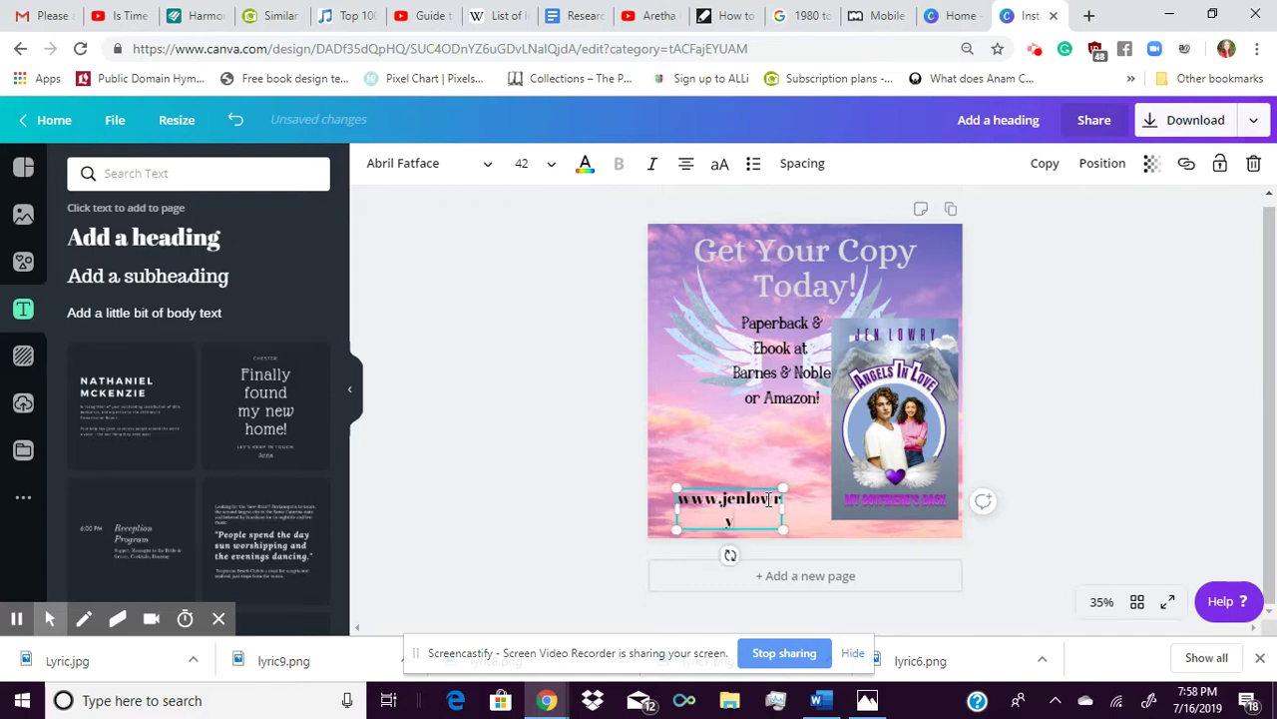
{"action": "type", "text": "writes"}
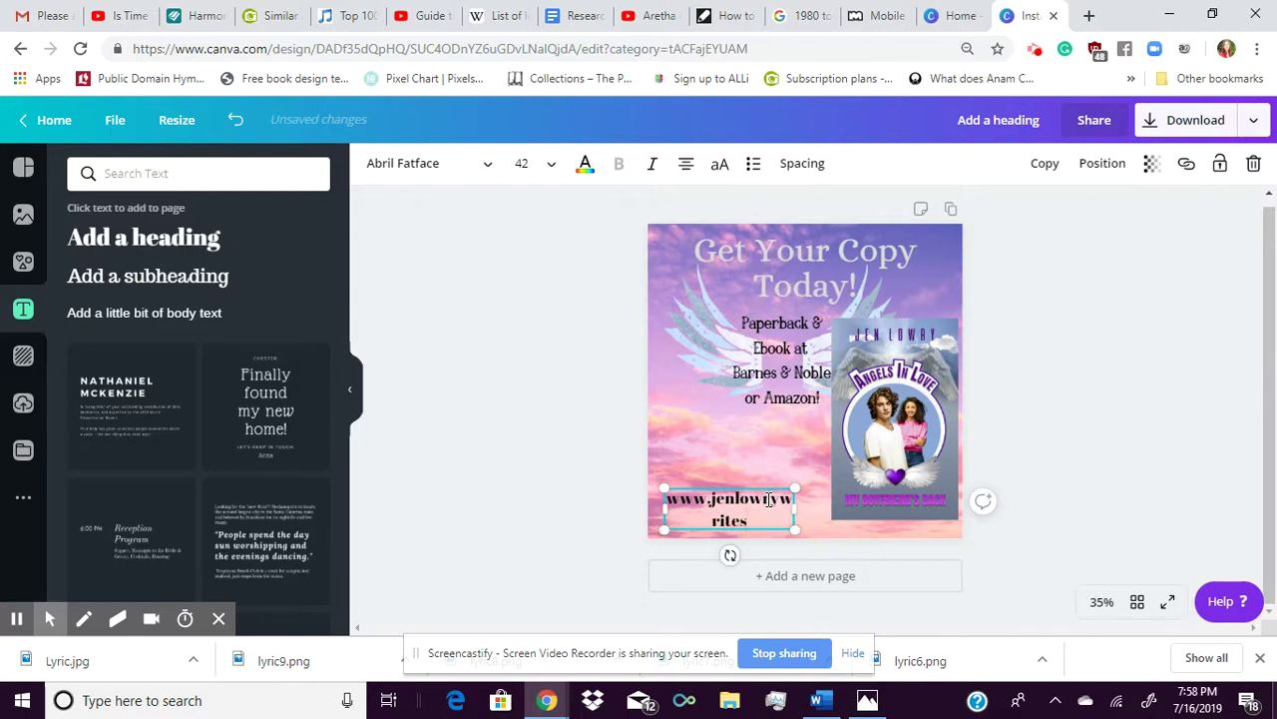
{"action": "type", "text": ".com"}
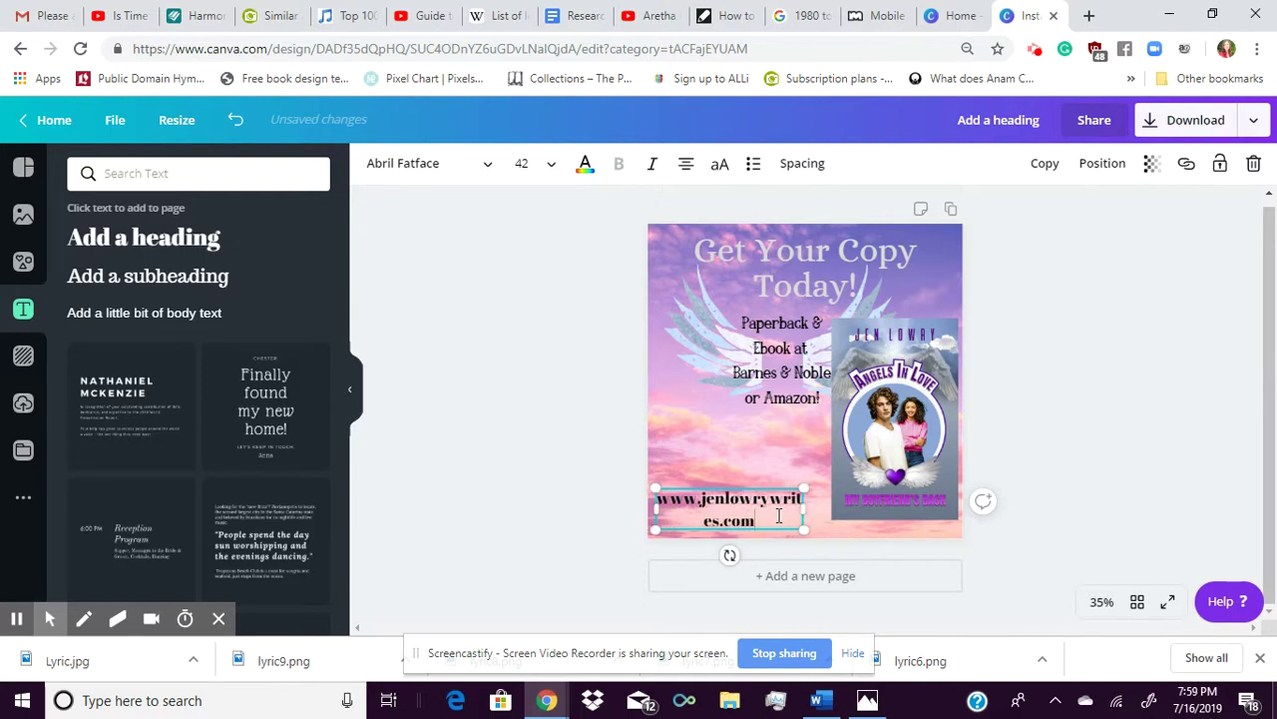
Widen the website text box so the address fits on one line, and place it along the page's bottom edge
{"action": "left_click_drag", "start_coordinate": [780, 514], "coordinate": [662, 502]}
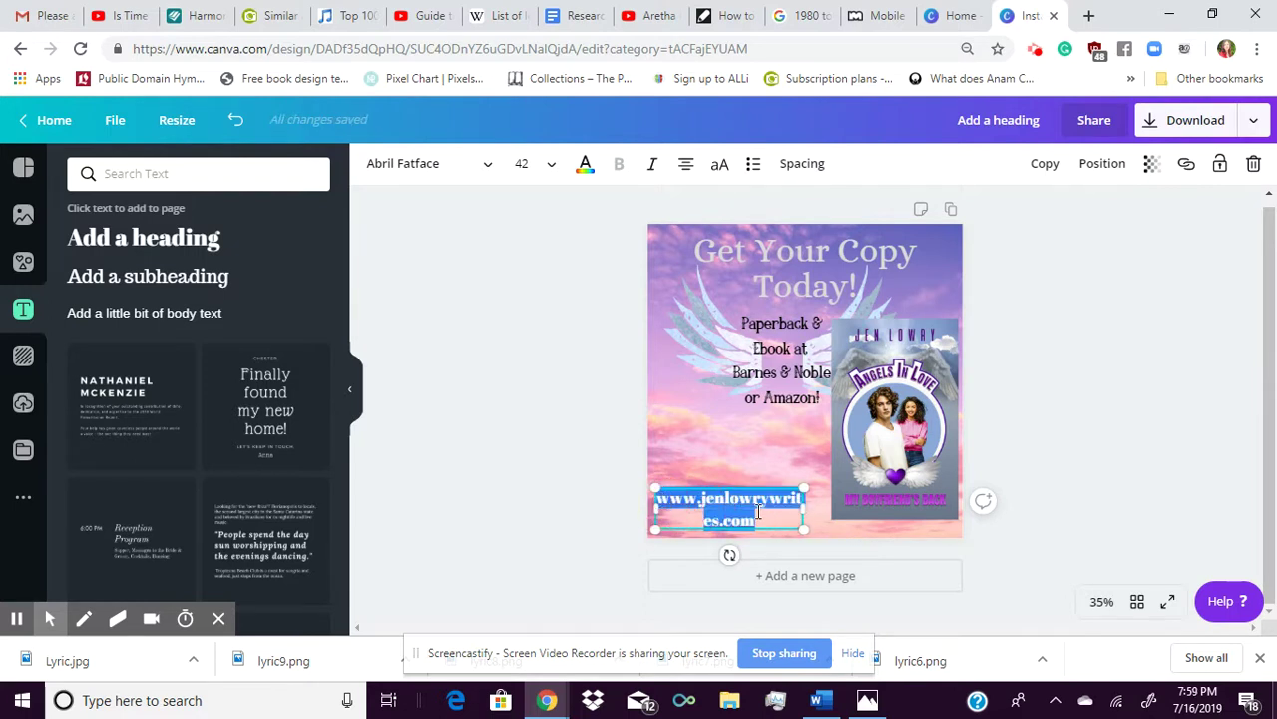
{"action": "left_click_drag", "start_coordinate": [799, 512], "coordinate": [842, 530]}
{"action": "left_click", "coordinate": [665, 520]}
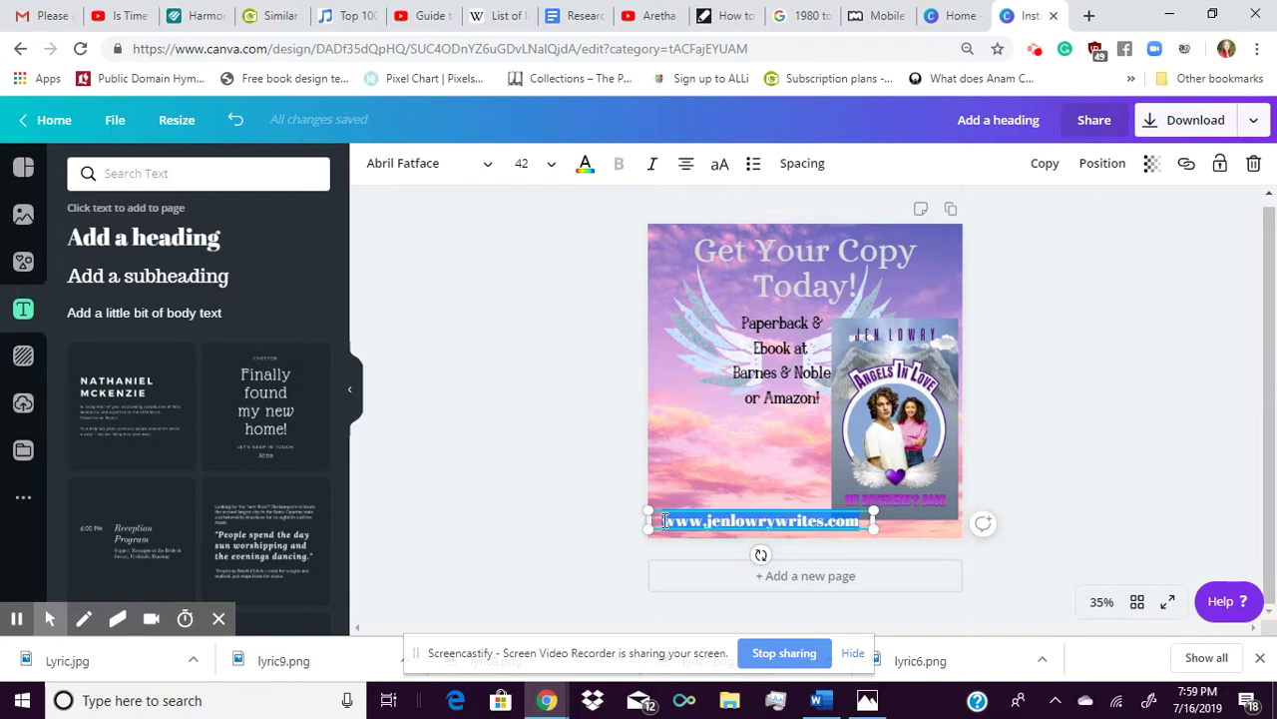
Replace the bottom text with the author's social media handle, raise the box slightly, and put the website address on a second line
{"action": "type", "text": "@jenlowrywrites"}
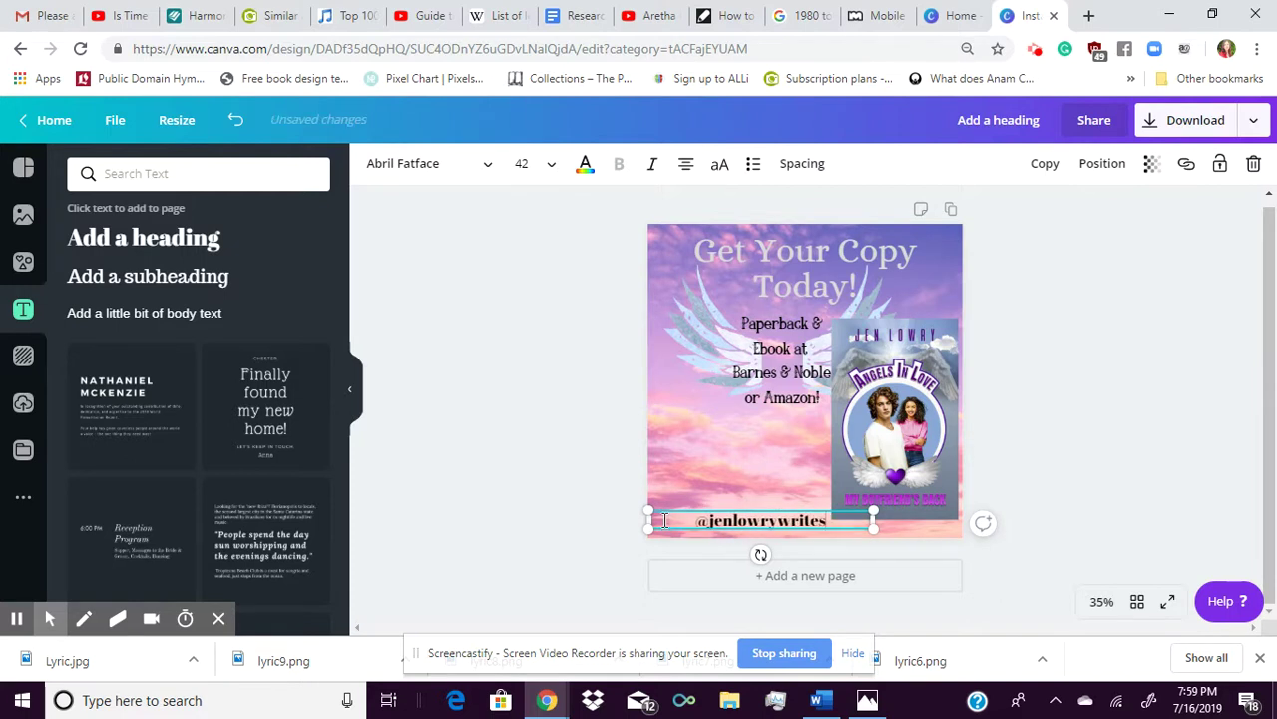
{"action": "left_click_drag", "start_coordinate": [682, 510], "coordinate": [684, 478]}
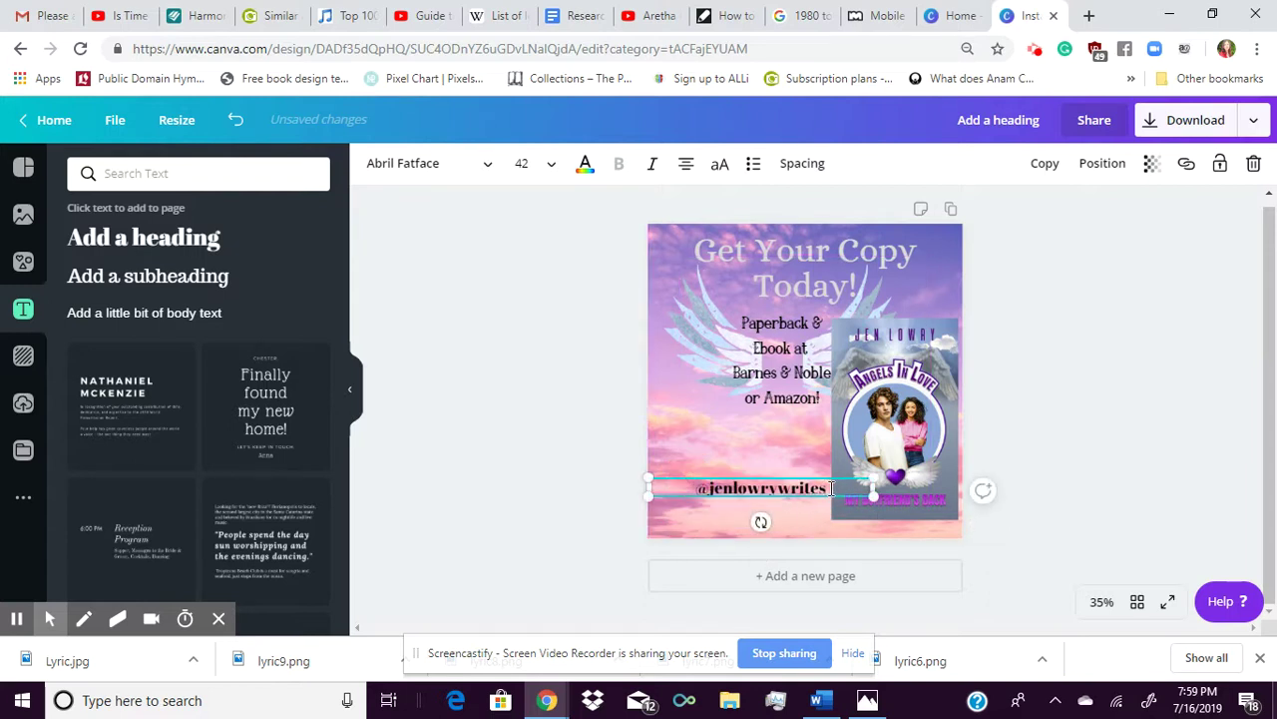
{"action": "key", "text": "Return"}
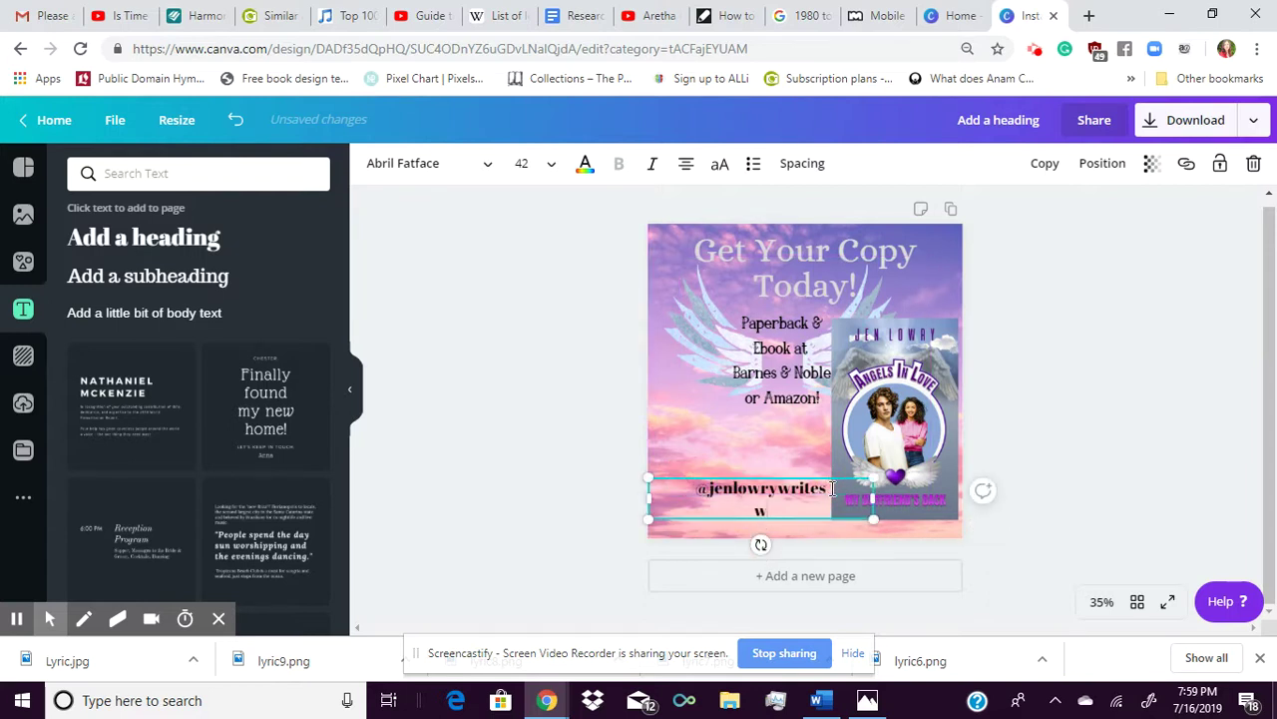
{"action": "type", "text": "www.jenlowrywrites.com"}
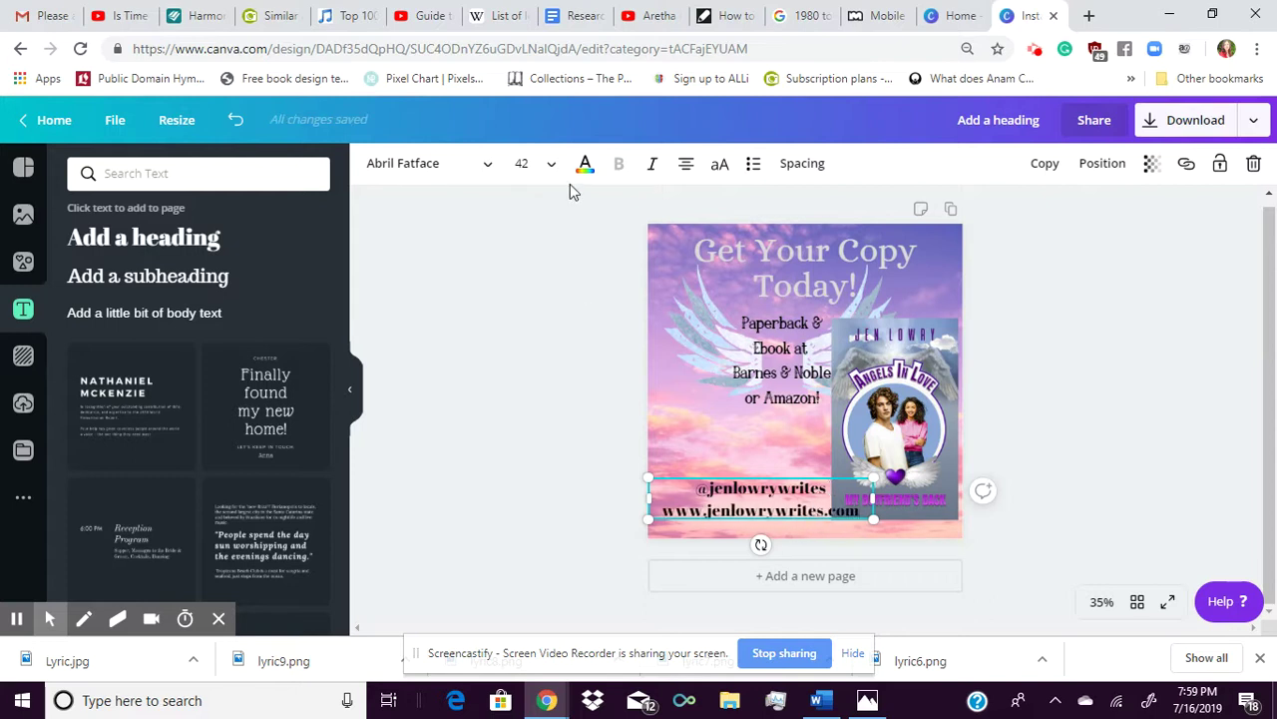
Colour the handle and website text with the dark purple brand colour
{"action": "left_click", "coordinate": [585, 165]}
{"action": "left_click", "coordinate": [267, 435]}
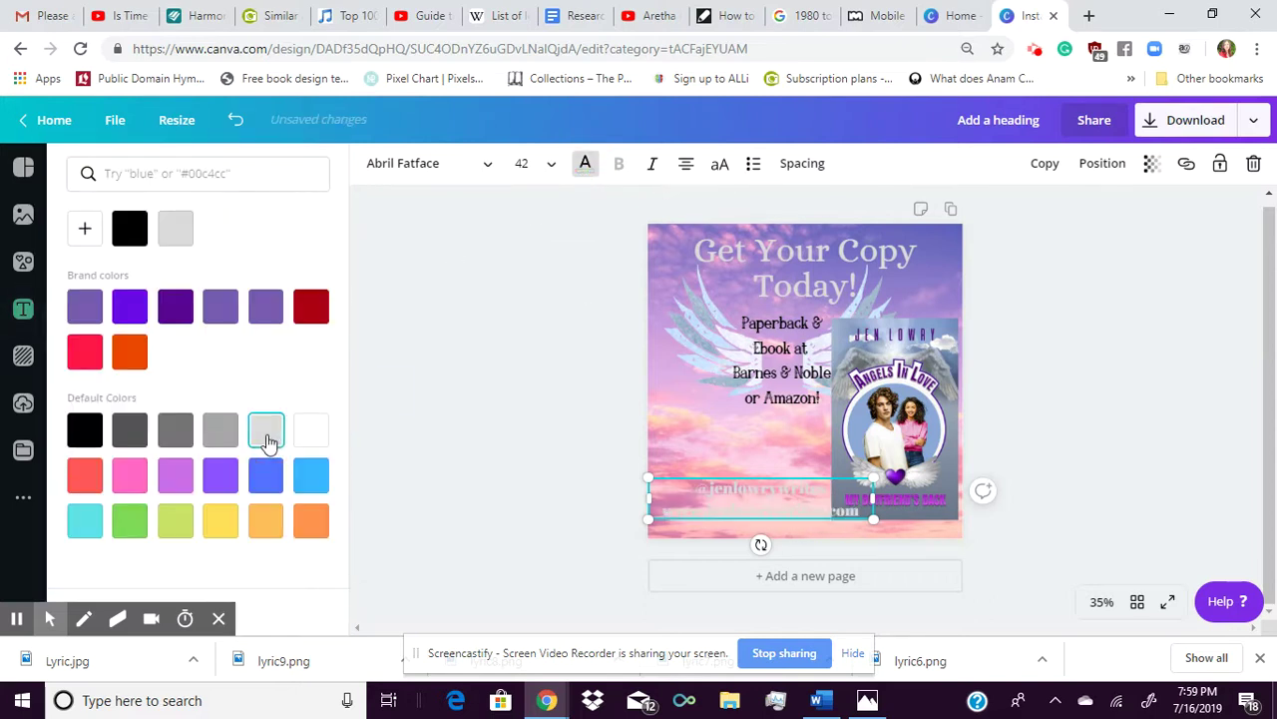
{"action": "left_click", "coordinate": [176, 309]}
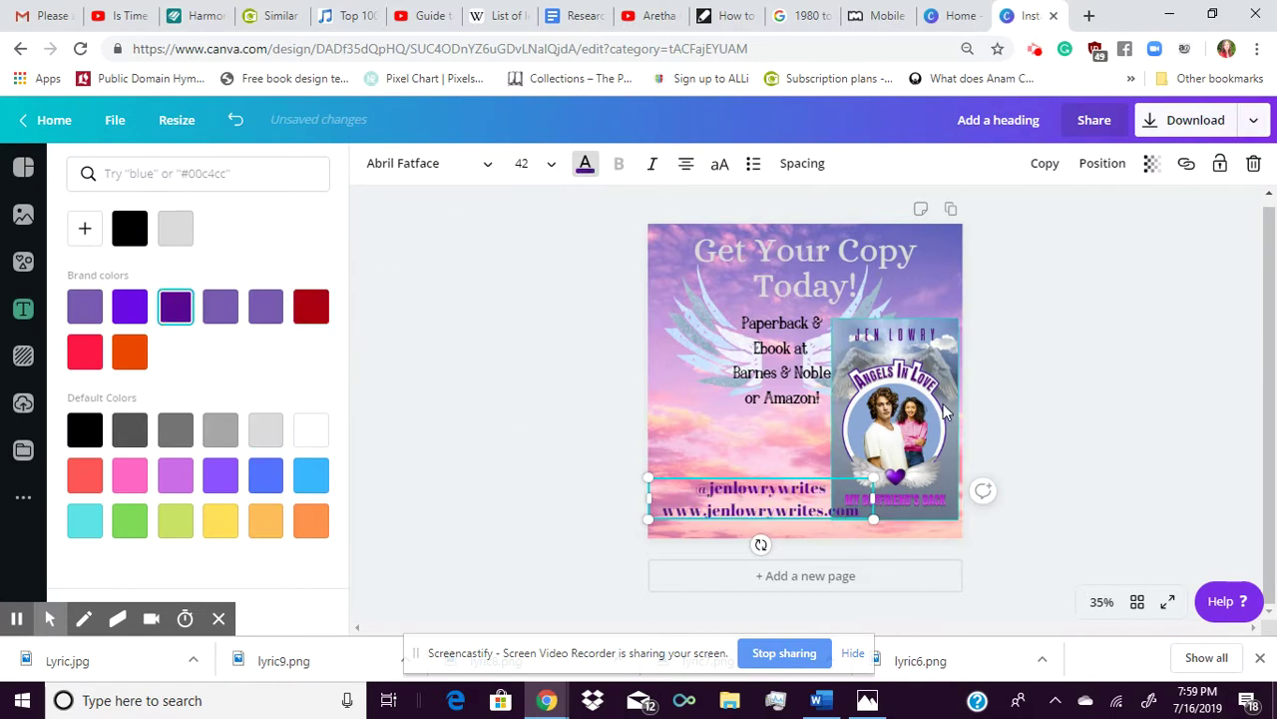
Move the book cover up against the page's right edge and lower the handle and website text toward the bottom
{"action": "left_click_drag", "start_coordinate": [923, 392], "coordinate": [924, 392]}
{"action": "mouse_move", "coordinate": [803, 502]}
{"action": "left_mouse_down"}
{"action": "mouse_move", "coordinate": [813, 521]}
{"action": "mouse_move", "coordinate": [811, 508]}
{"action": "mouse_move", "coordinate": [789, 520]}
{"action": "left_mouse_up"}
{"action": "left_click", "coordinate": [923, 517]}
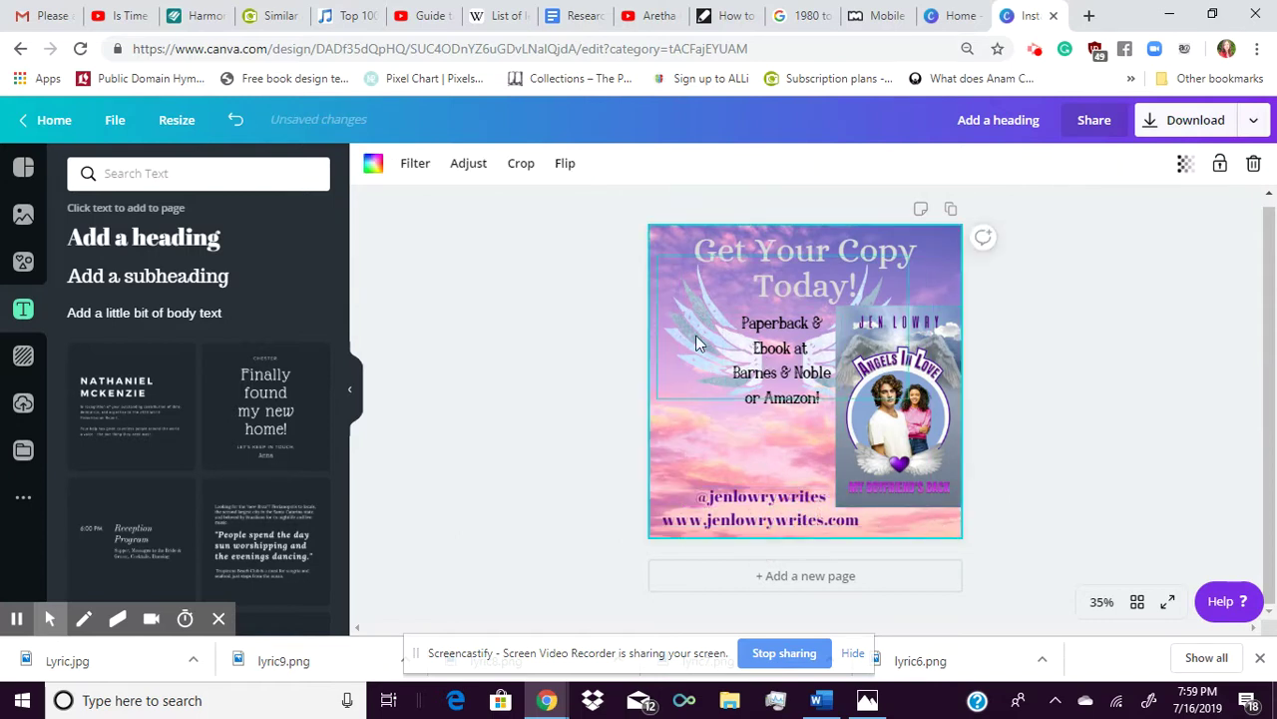
Lower the wings and the where-to-buy text together so they sit left of the book cover, clear of the headline
{"action": "left_click_drag", "start_coordinate": [696, 338], "coordinate": [678, 370]}
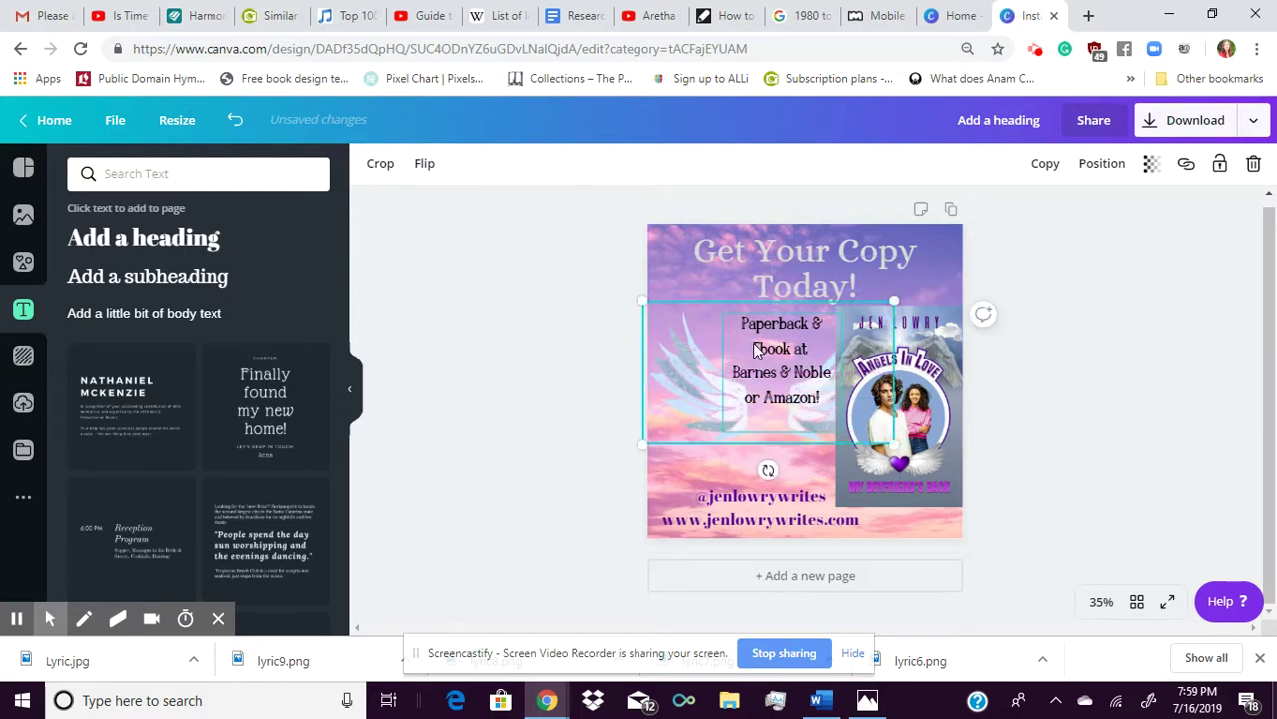
{"action": "left_click_drag", "start_coordinate": [761, 344], "coordinate": [760, 392]}
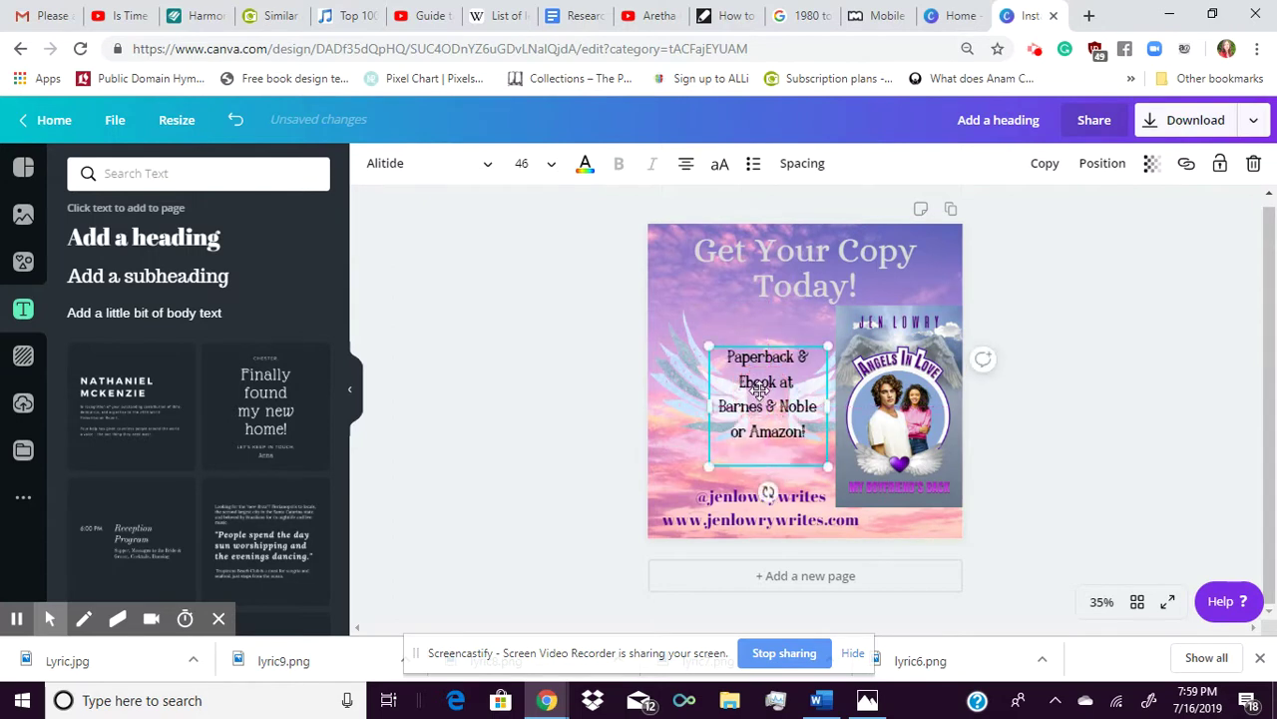
{"action": "left_click", "coordinate": [460, 426]}
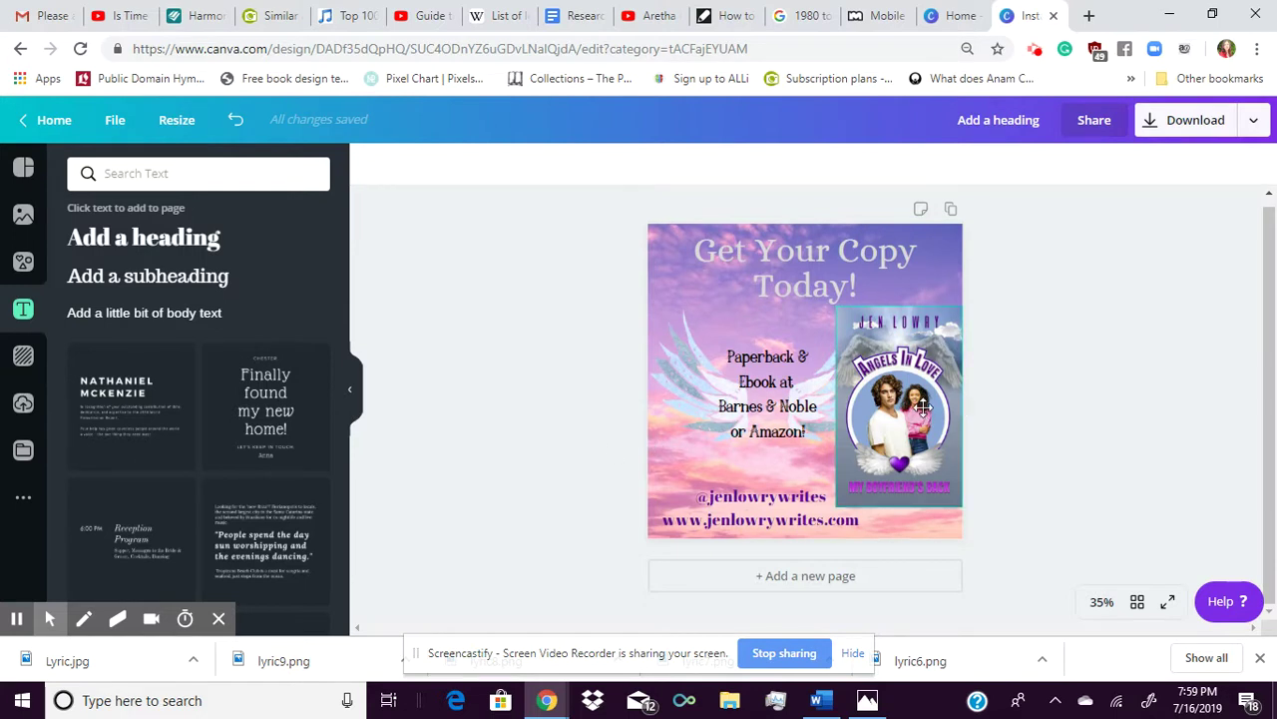
Shift the book cover slightly up and away from the page edge, and raise the headline to the page's top edge
{"action": "left_click_drag", "start_coordinate": [923, 407], "coordinate": [915, 400]}
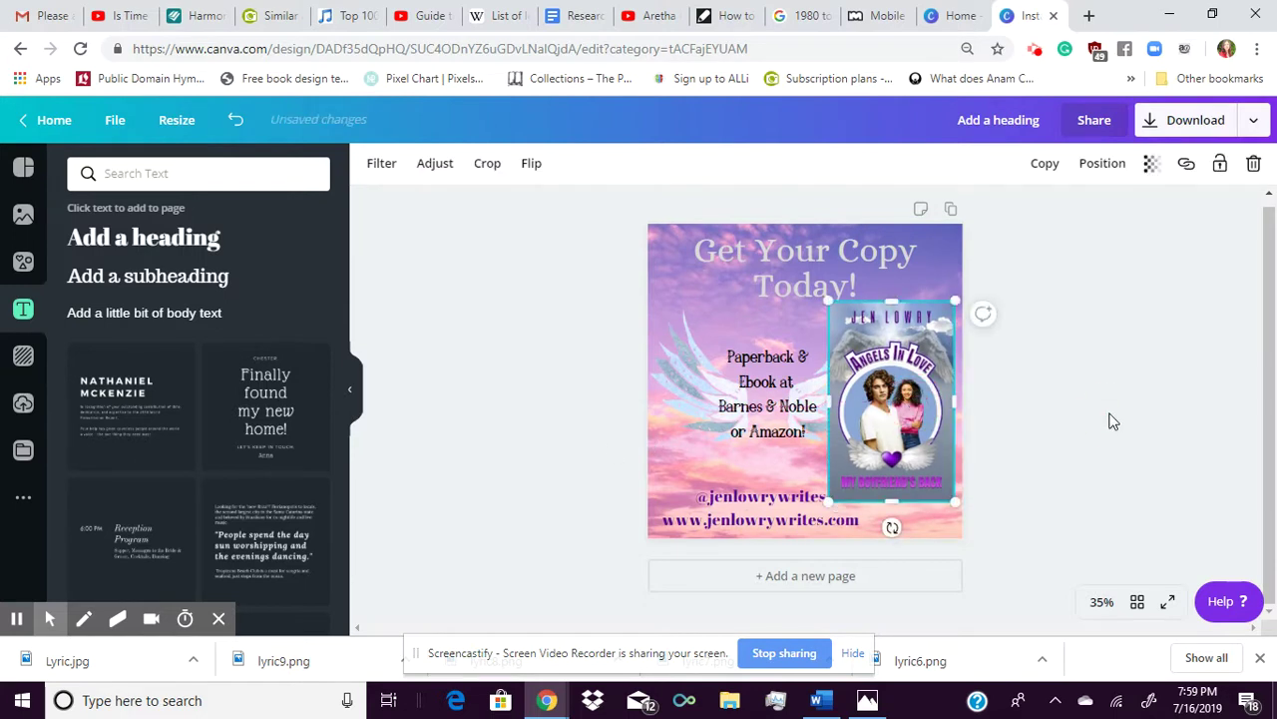
{"action": "left_click_drag", "start_coordinate": [869, 264], "coordinate": [869, 259]}
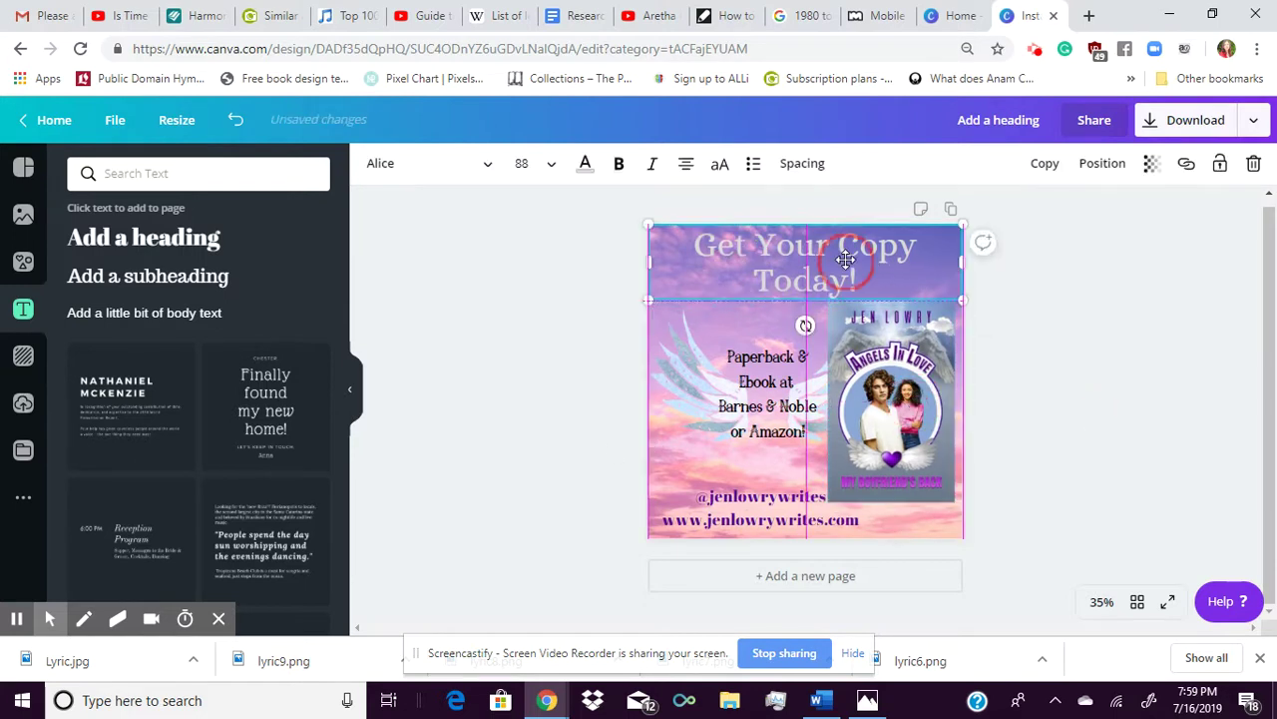
{"action": "left_click", "coordinate": [1054, 312]}
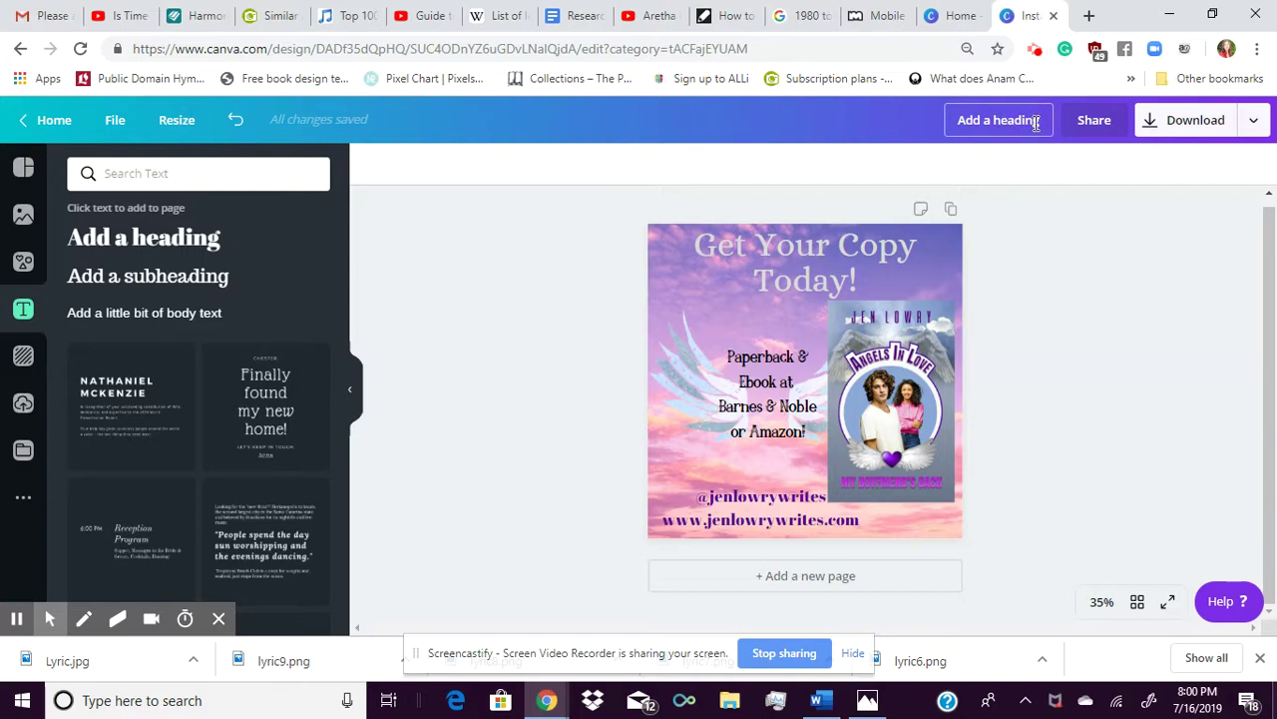
Rename the design as AIL1
{"action": "left_click_drag", "start_coordinate": [1042, 127], "coordinate": [958, 130]}
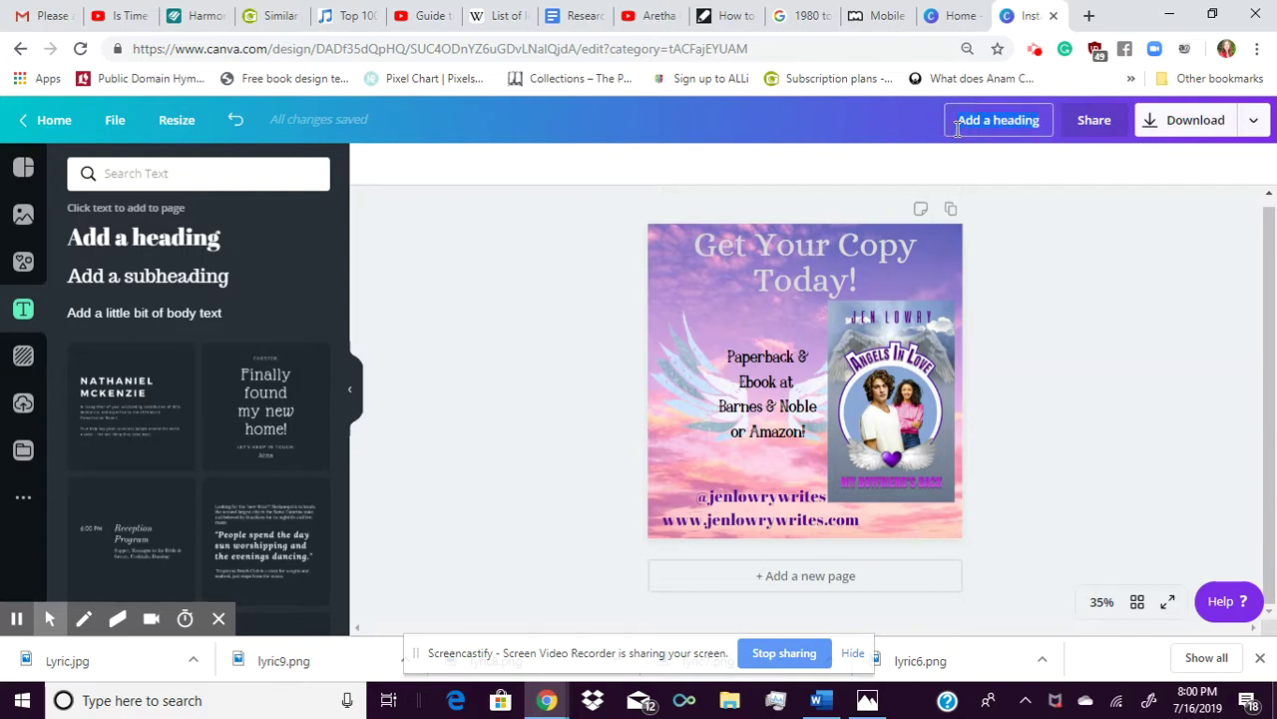
{"action": "key", "text": "BackSpace"}
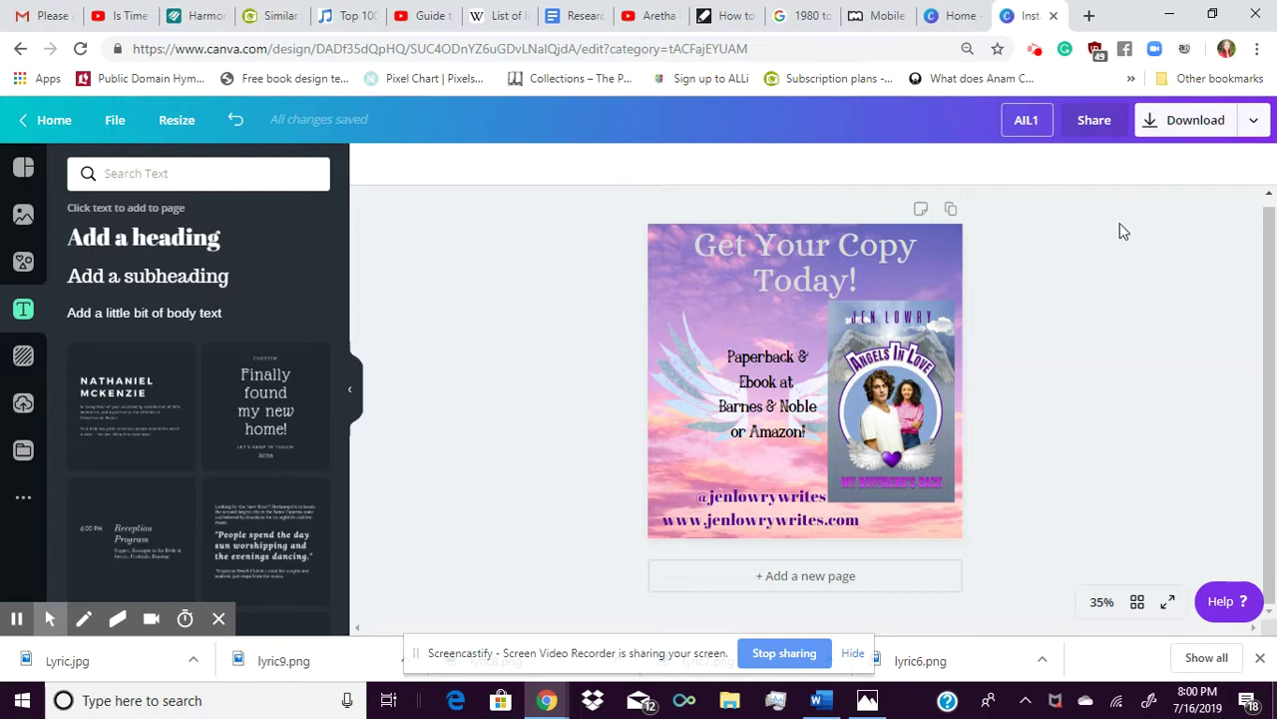
{"action": "key", "text": "Return"}
Download the design as a JPG with the quality set to 100
{"action": "left_click", "coordinate": [1251, 121]}
{"action": "left_click", "coordinate": [1087, 208]}
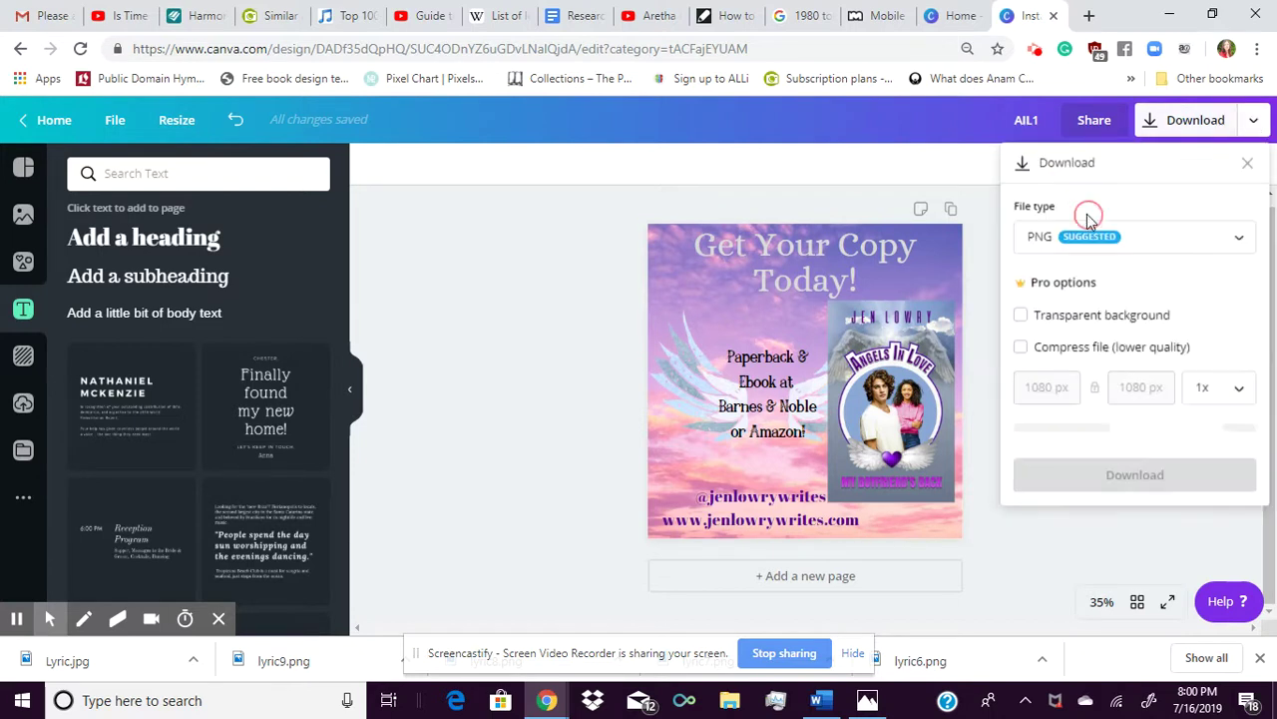
{"action": "left_click", "coordinate": [1085, 245]}
{"action": "left_click", "coordinate": [1080, 286]}
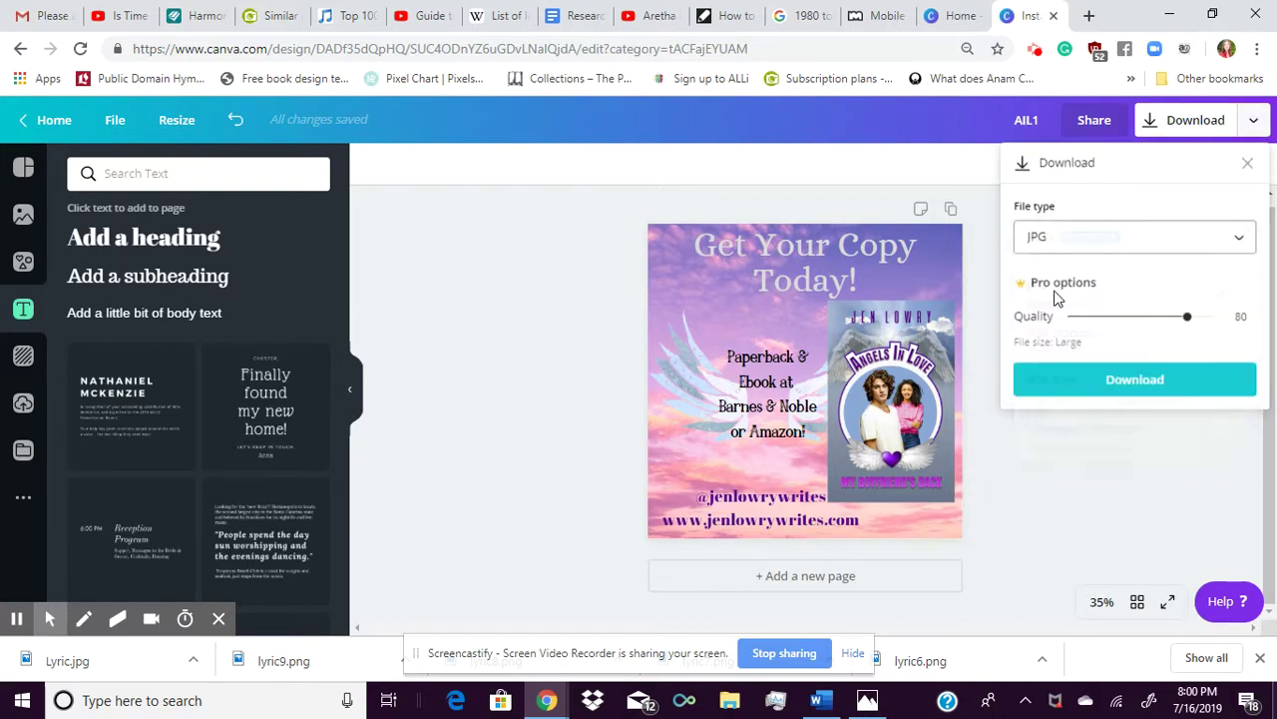
{"action": "left_click", "coordinate": [1193, 325]}
{"action": "left_click_drag", "start_coordinate": [1192, 325], "coordinate": [1237, 322]}
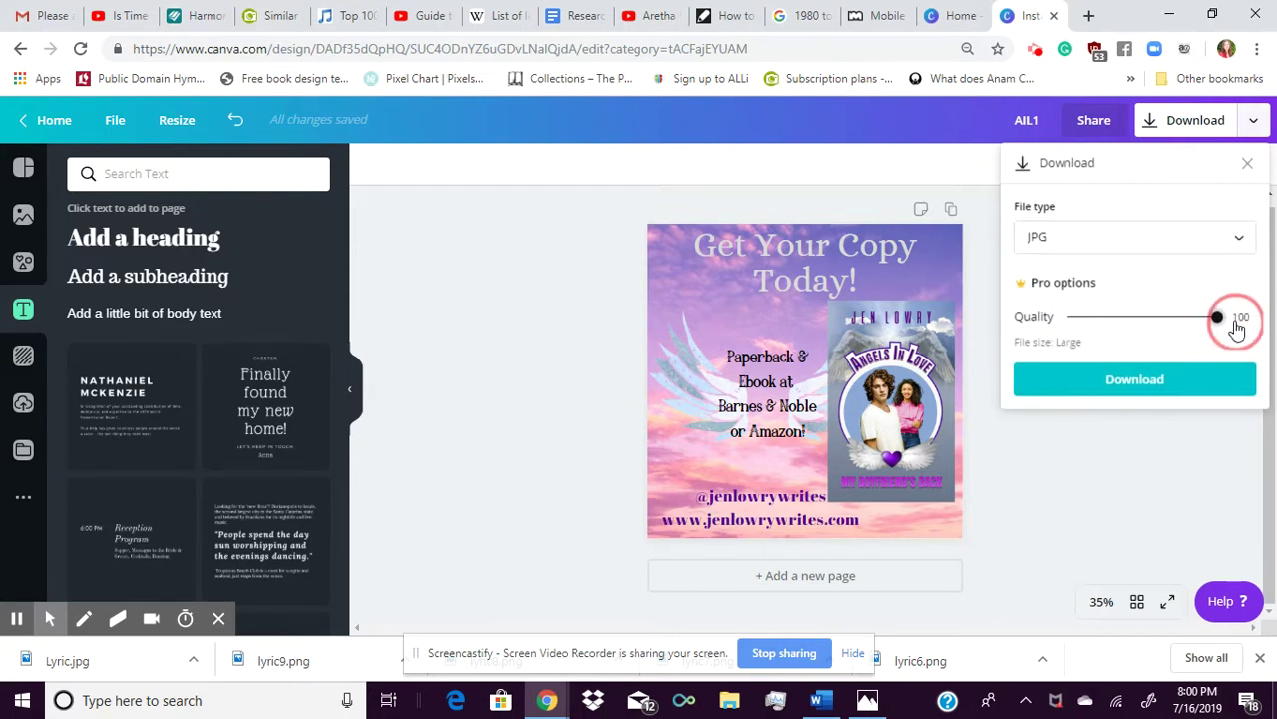
{"action": "left_click", "coordinate": [1106, 381]}
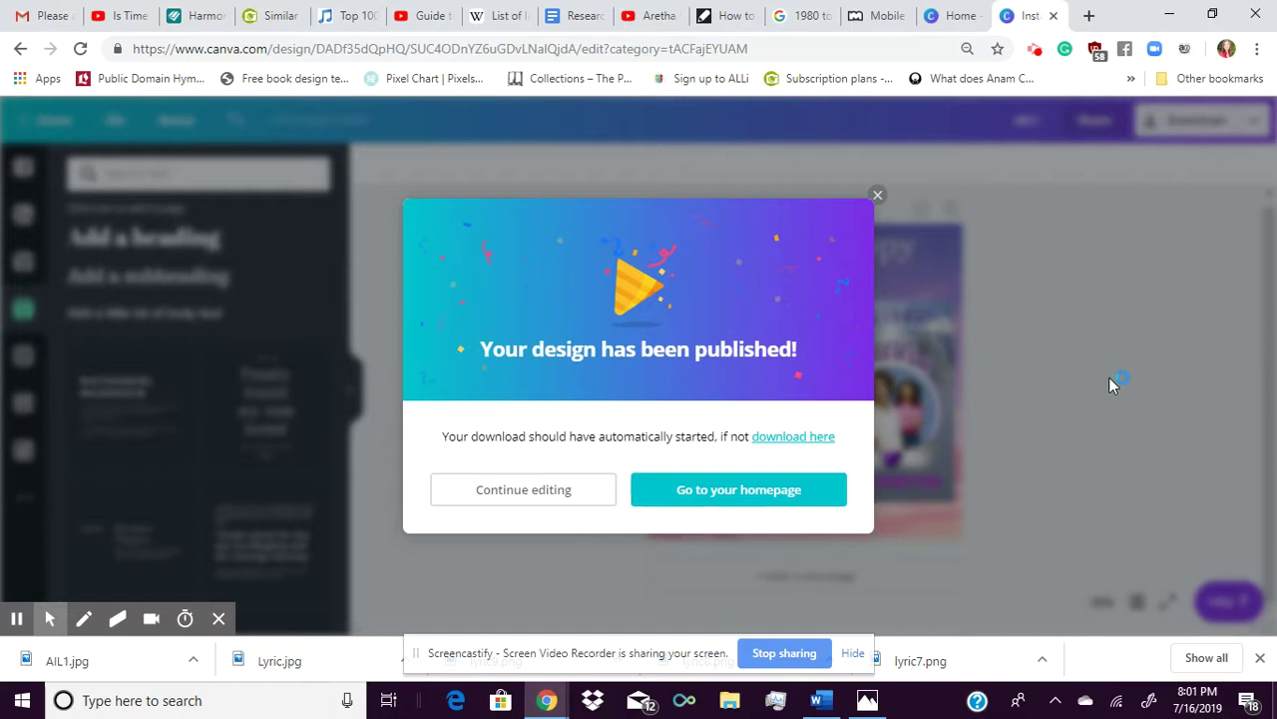
Dismiss the published notice, then view the downloaded AIL1.jpg and close it
{"action": "left_click", "coordinate": [877, 193]}
{"action": "left_click", "coordinate": [108, 662]}
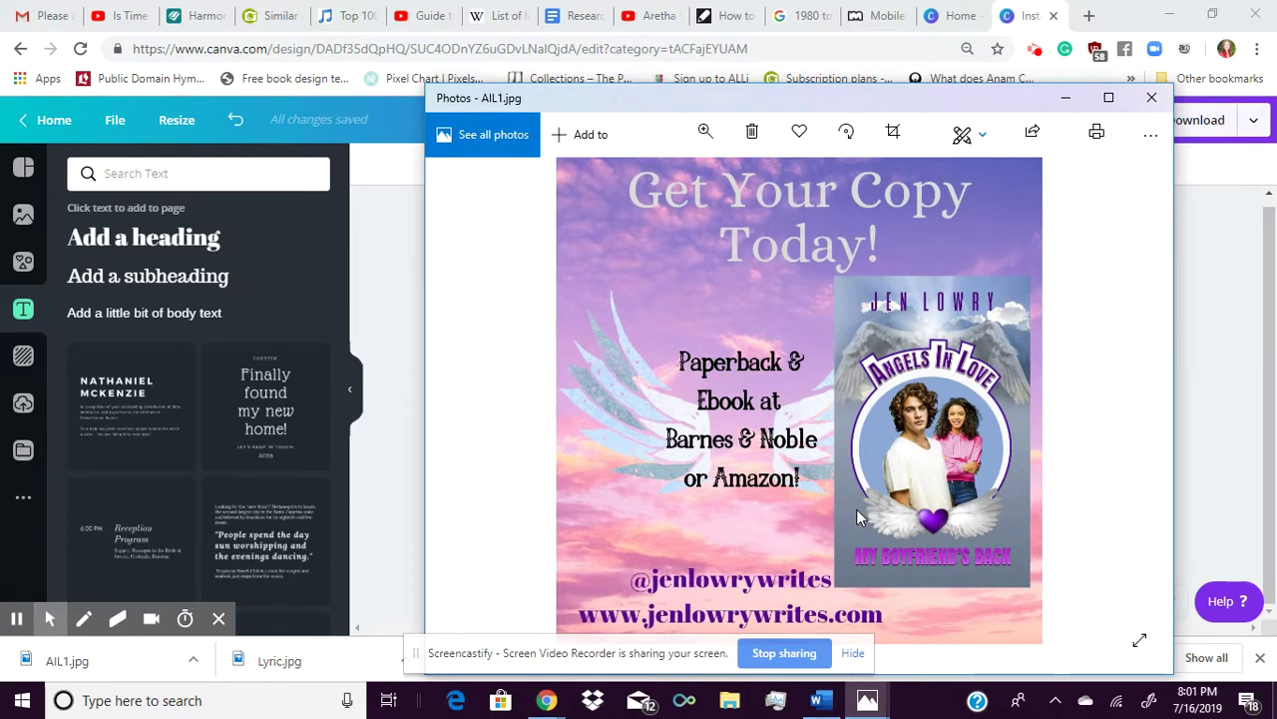
{"action": "left_click", "coordinate": [1152, 97]}
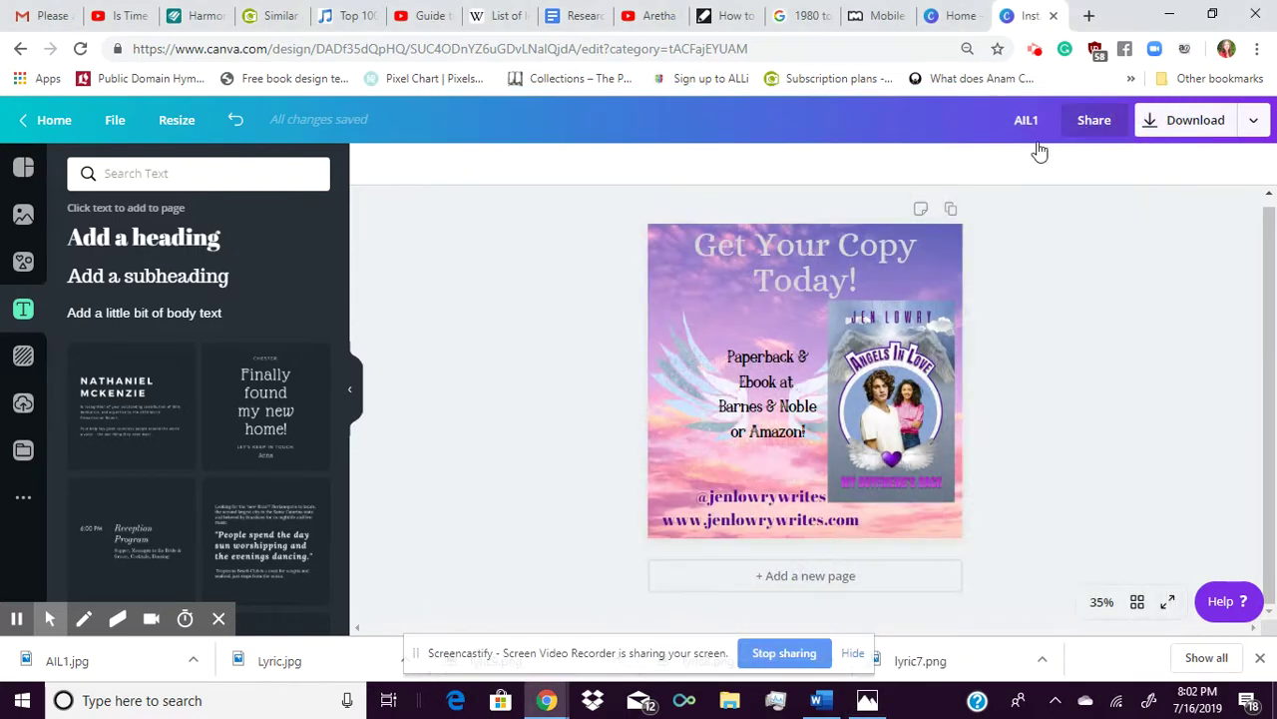
Go to bookbrush.com in a new browser tab and log in with the saved account credentials
{"action": "left_click", "coordinate": [1087, 17]}
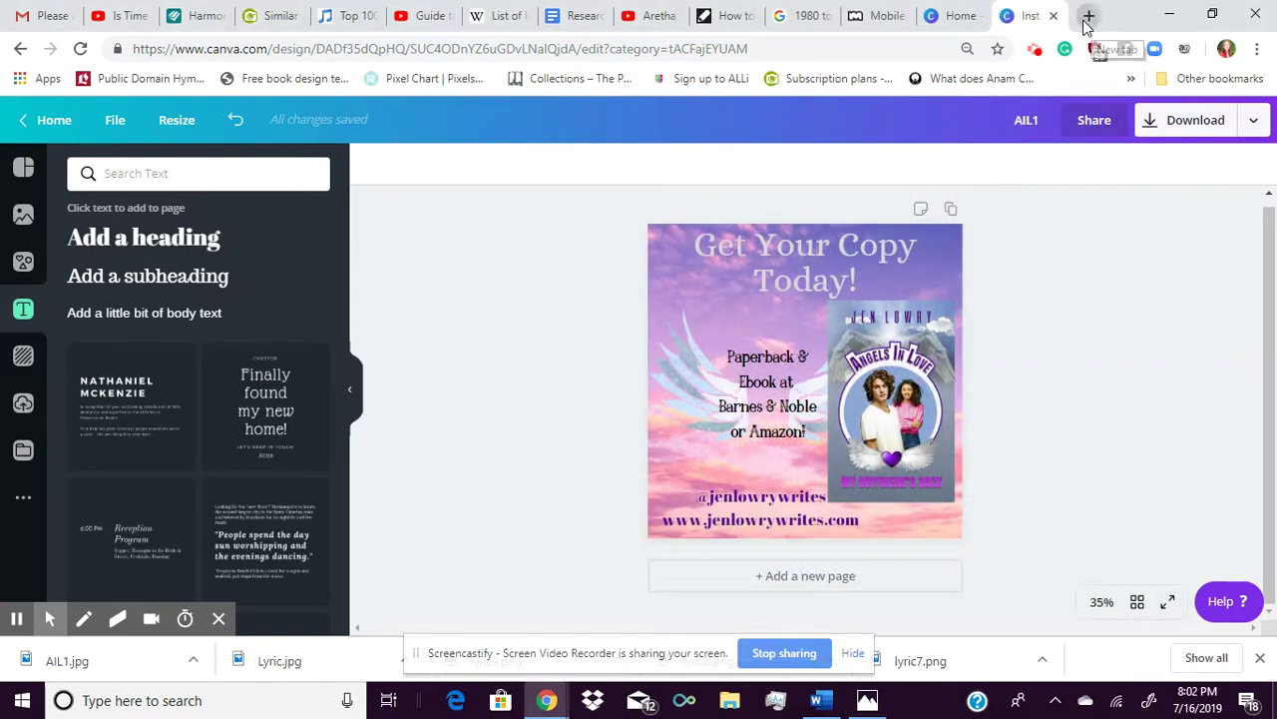
{"action": "type", "text": "bookbrush.com"}
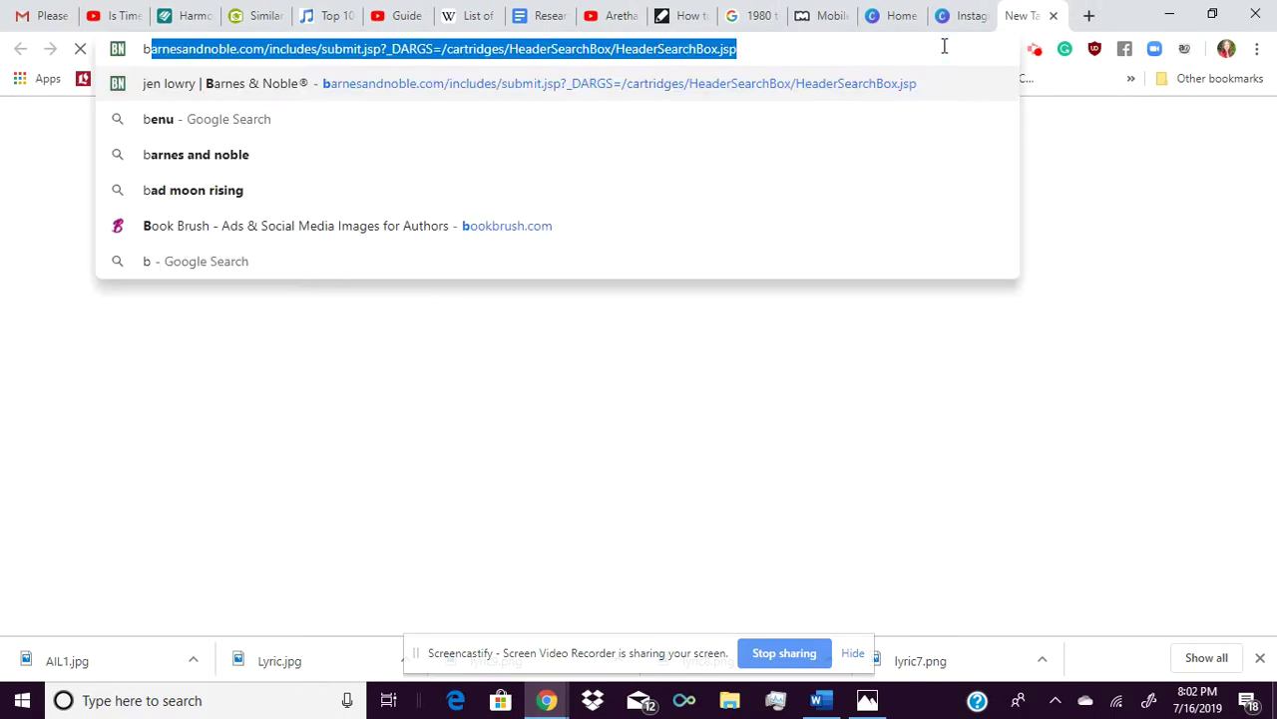
{"action": "key", "text": "Return"}
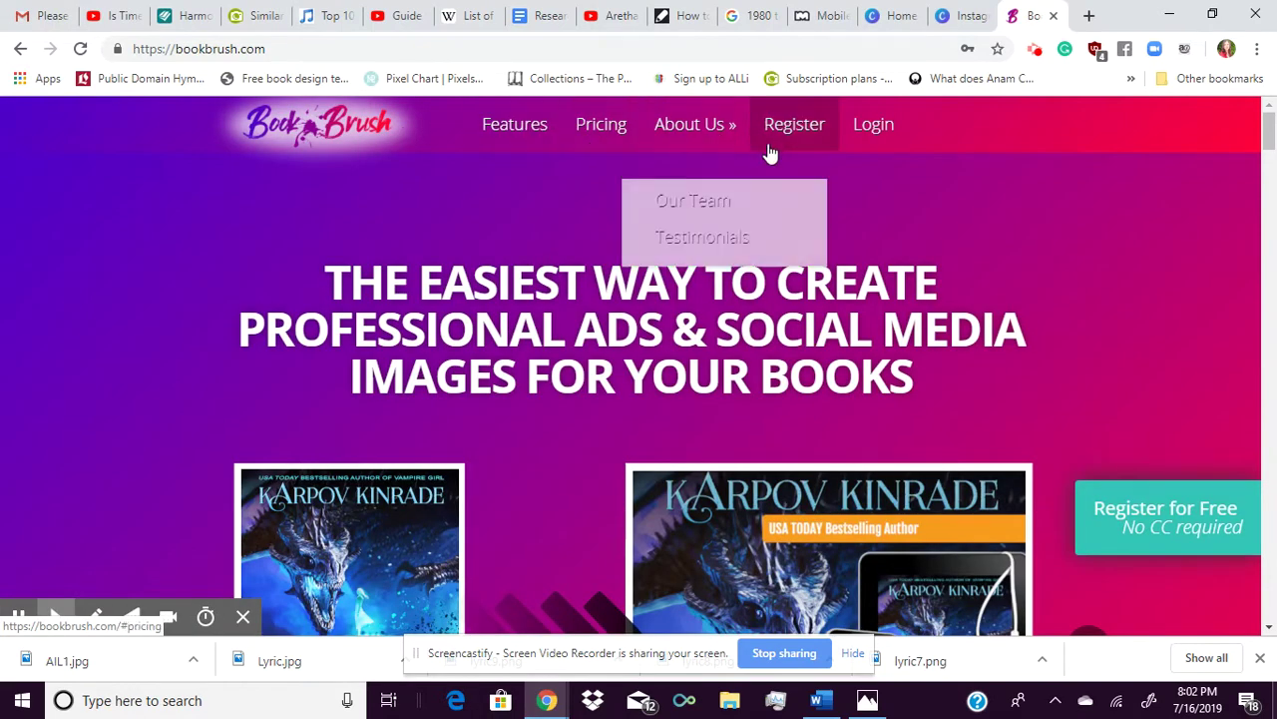
{"action": "left_click", "coordinate": [872, 147]}
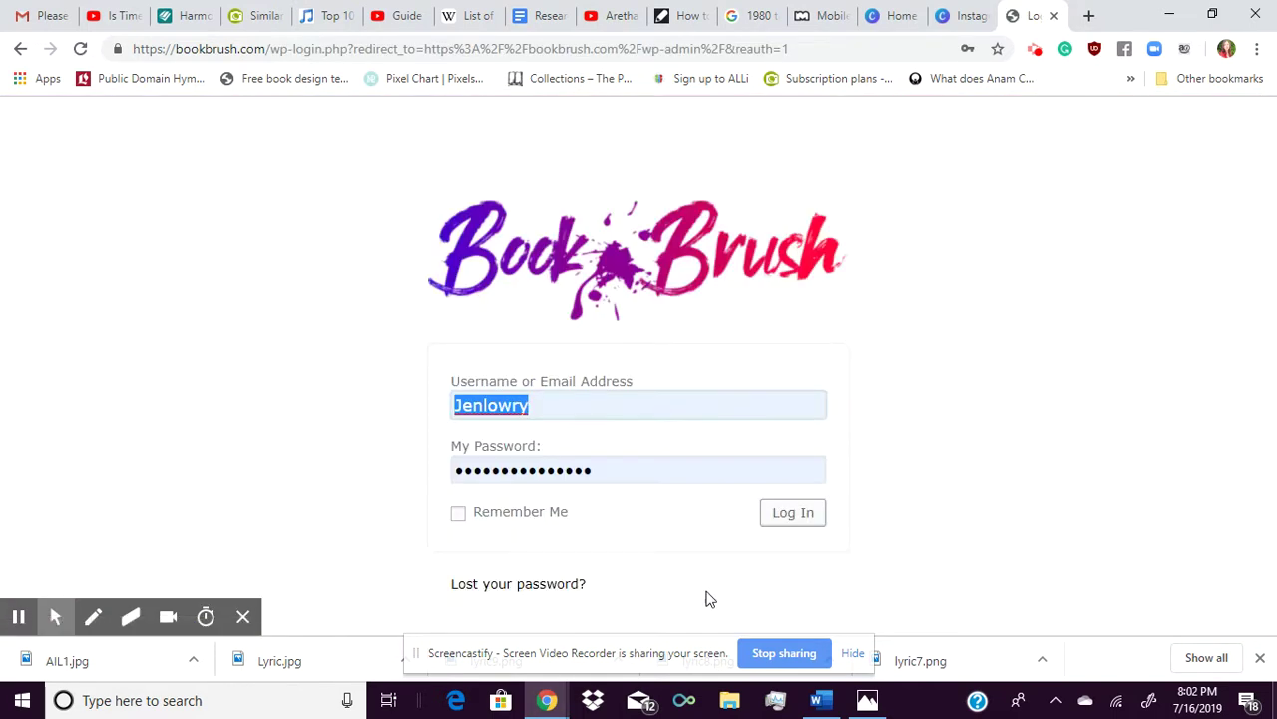
{"action": "right_click", "coordinate": [787, 514]}
{"action": "left_click", "coordinate": [787, 514]}
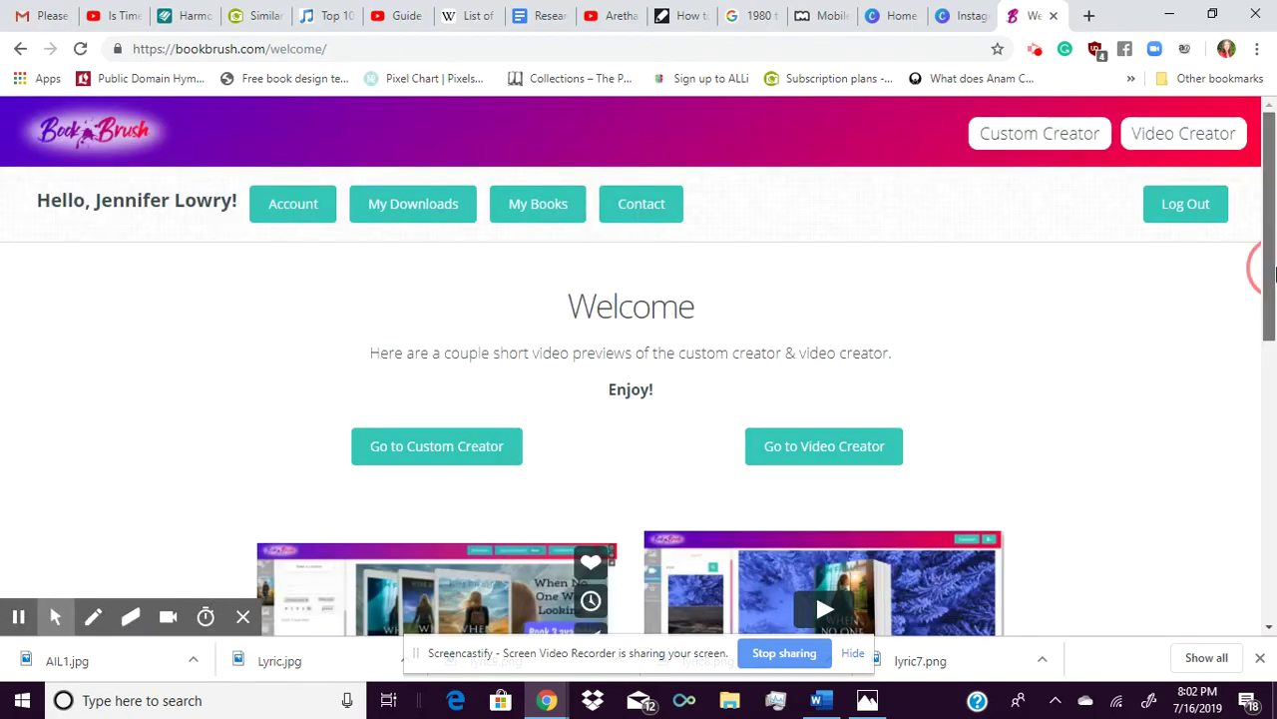
Enter Book Brush's Custom Creator and dismiss the special message
{"action": "scroll", "coordinate": [1257, 271], "scroll_direction": "down", "scroll_amount": 3}
{"action": "scroll", "coordinate": [1257, 270], "scroll_direction": "up", "scroll_amount": 2}
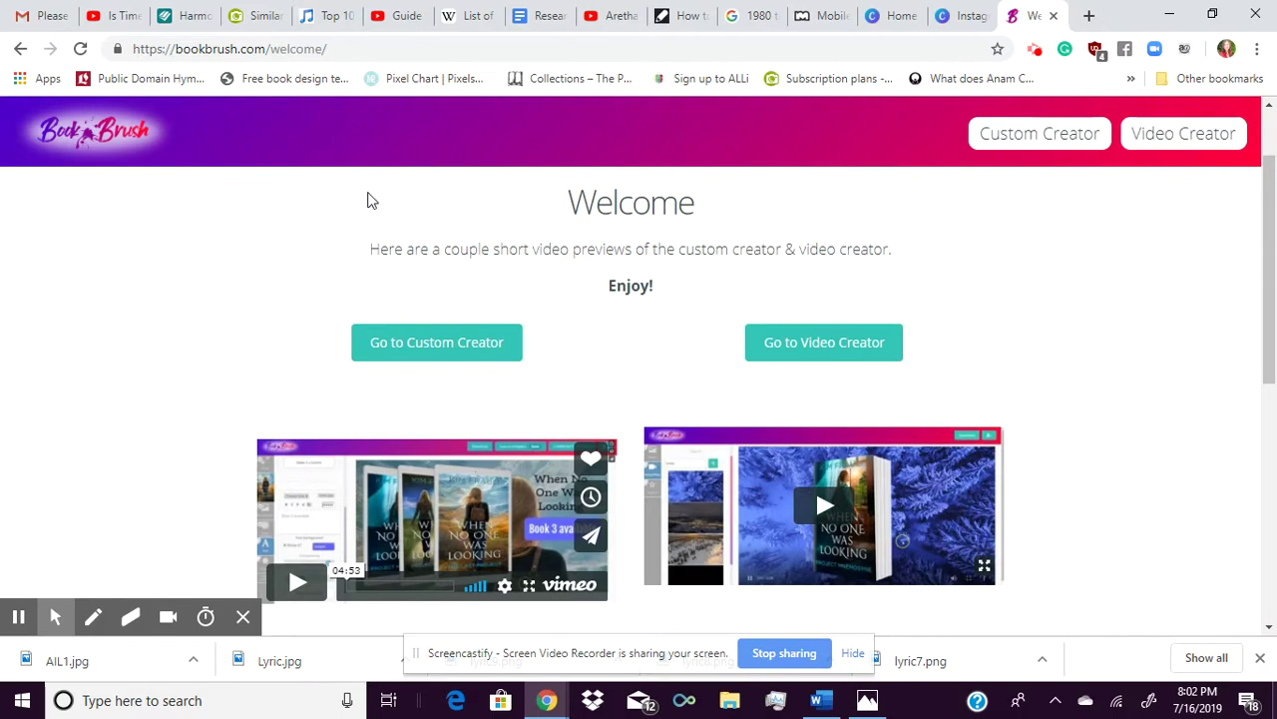
{"action": "scroll", "coordinate": [1098, 140], "scroll_direction": "up", "scroll_amount": 1}
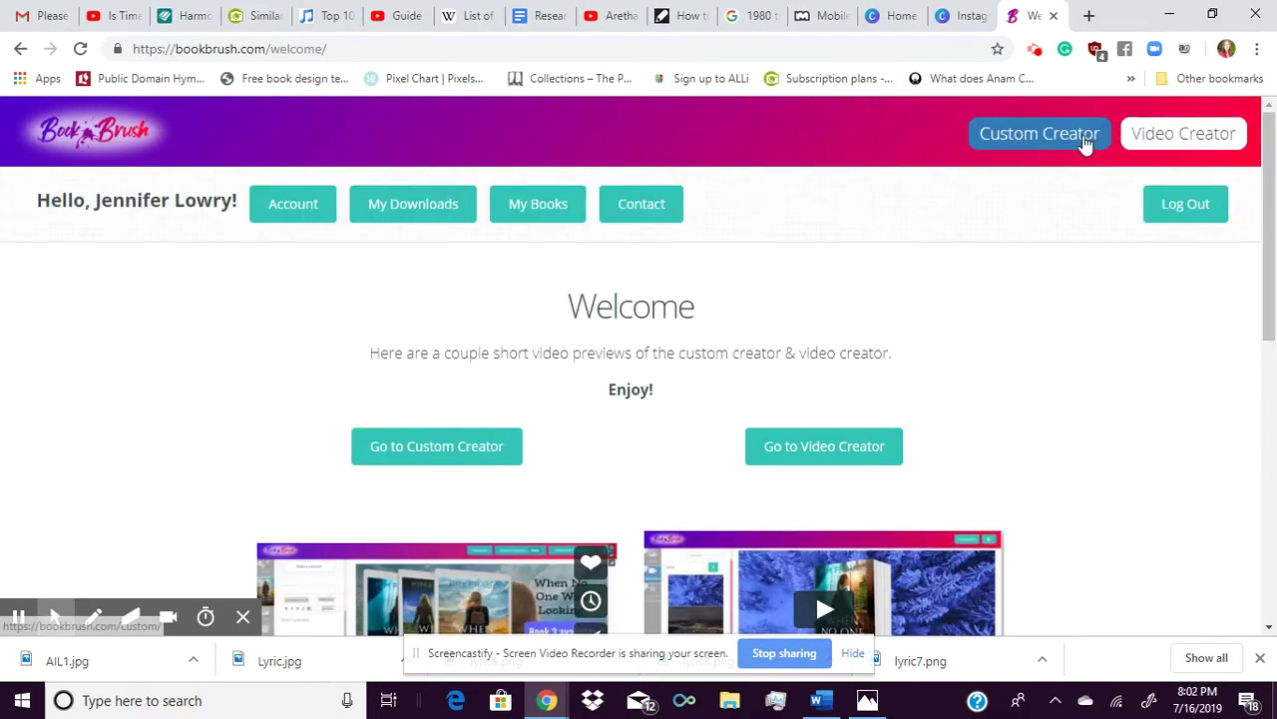
{"action": "left_click", "coordinate": [1088, 145]}
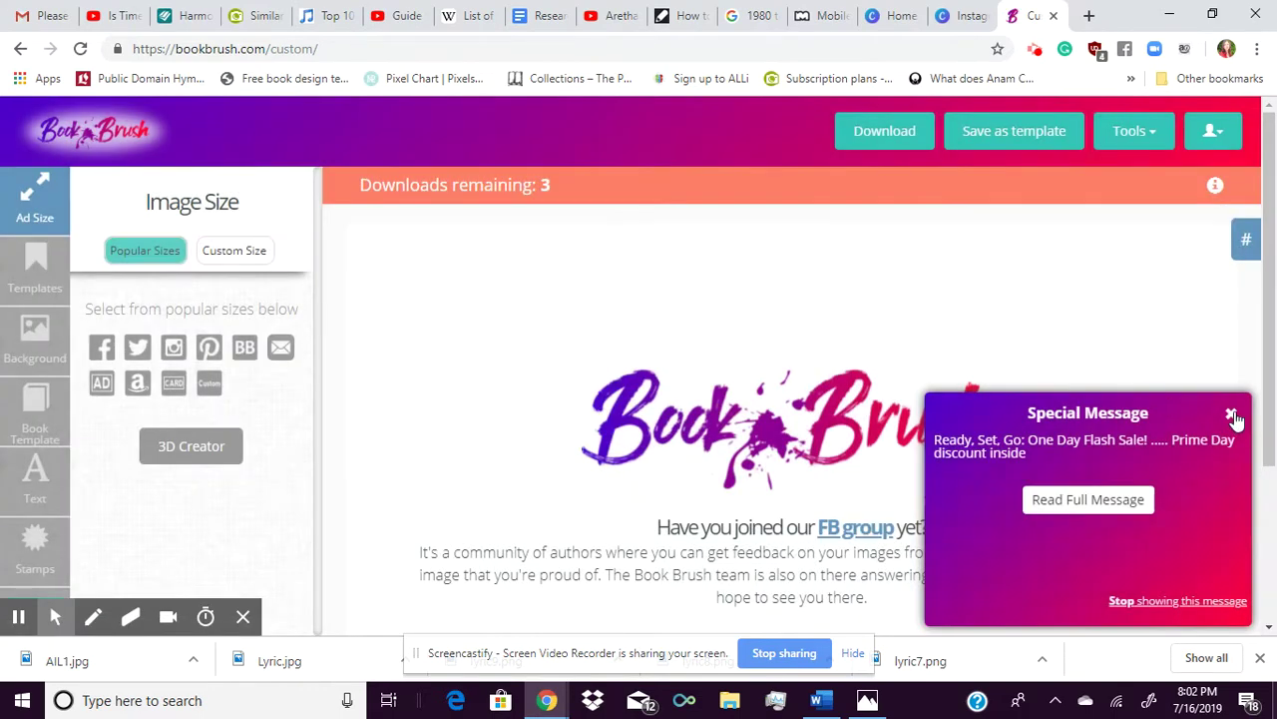
{"action": "left_click", "coordinate": [1233, 415]}
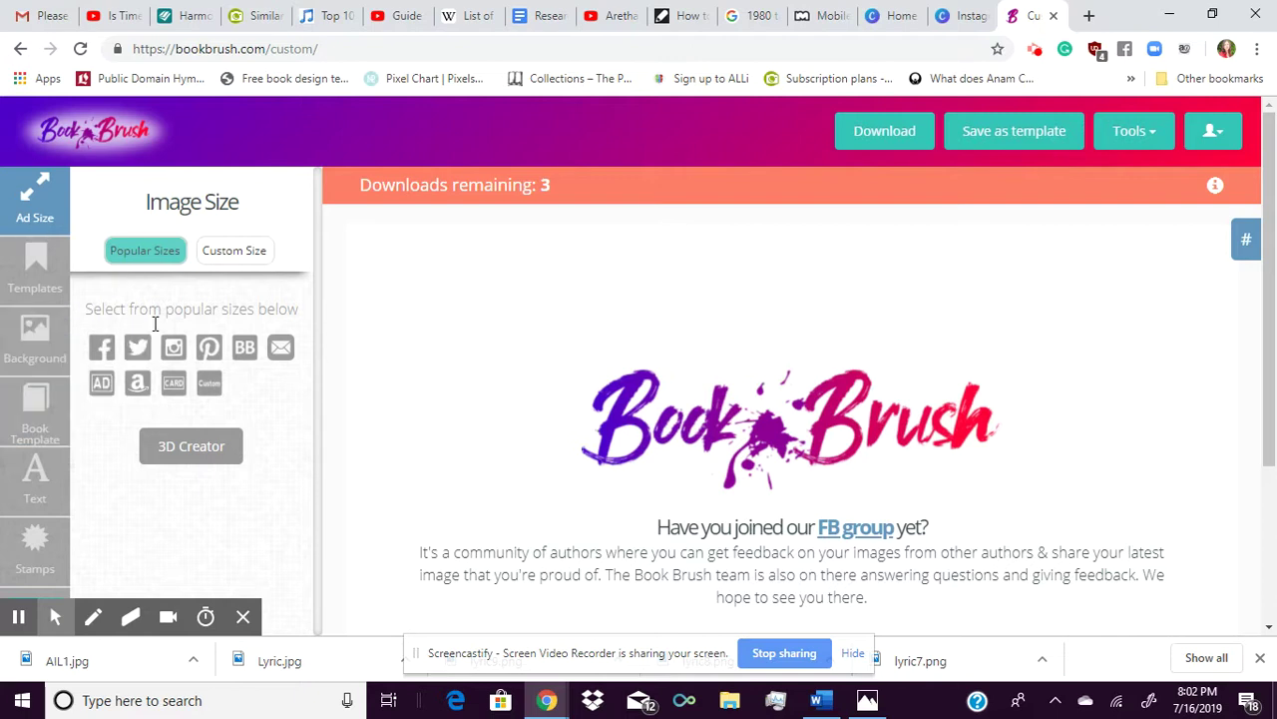
Start a 3D Creator image with the 2+ books option and choose the free standing 3D book template
{"action": "left_click", "coordinate": [160, 451]}
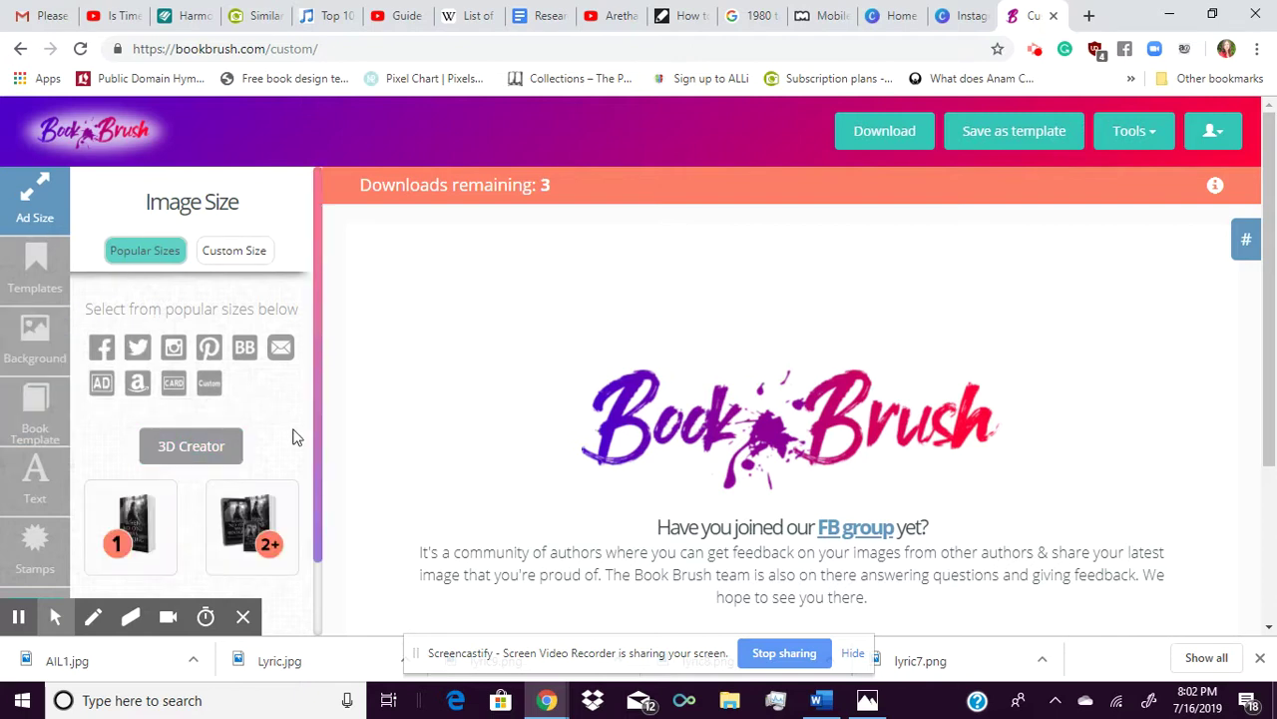
{"action": "left_click_drag", "start_coordinate": [319, 441], "coordinate": [314, 499]}
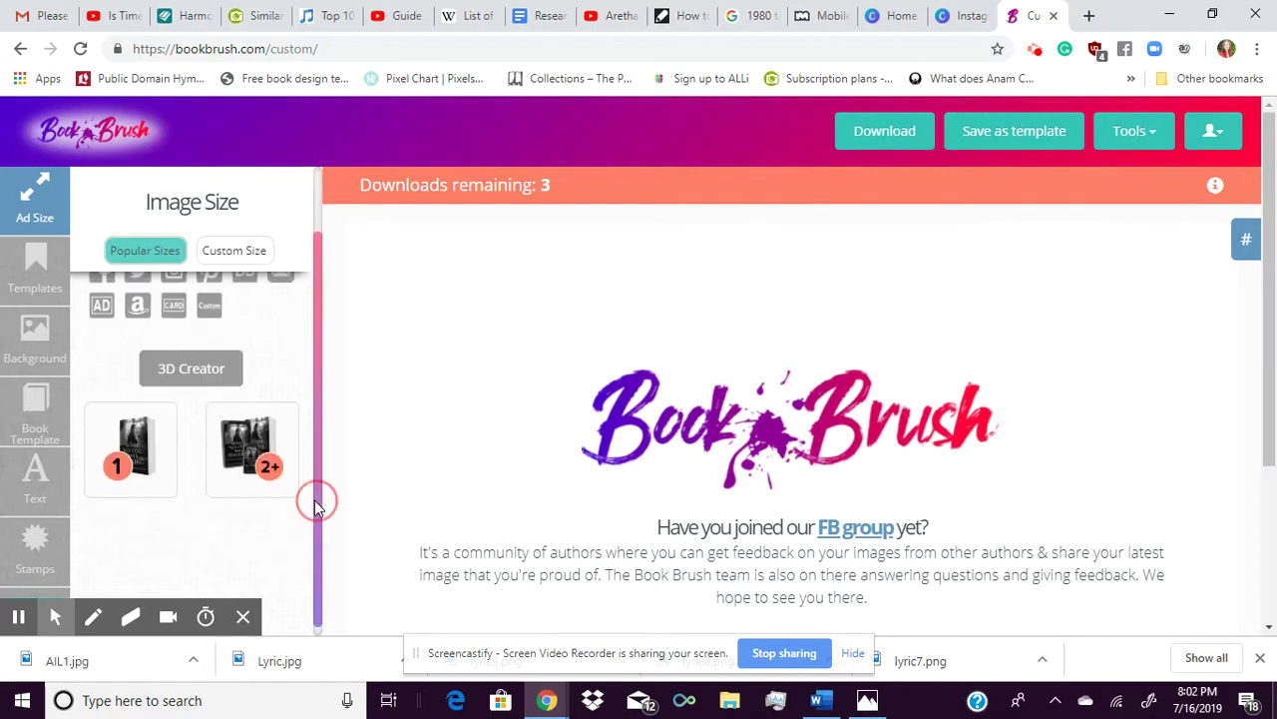
{"action": "left_click", "coordinate": [237, 441]}
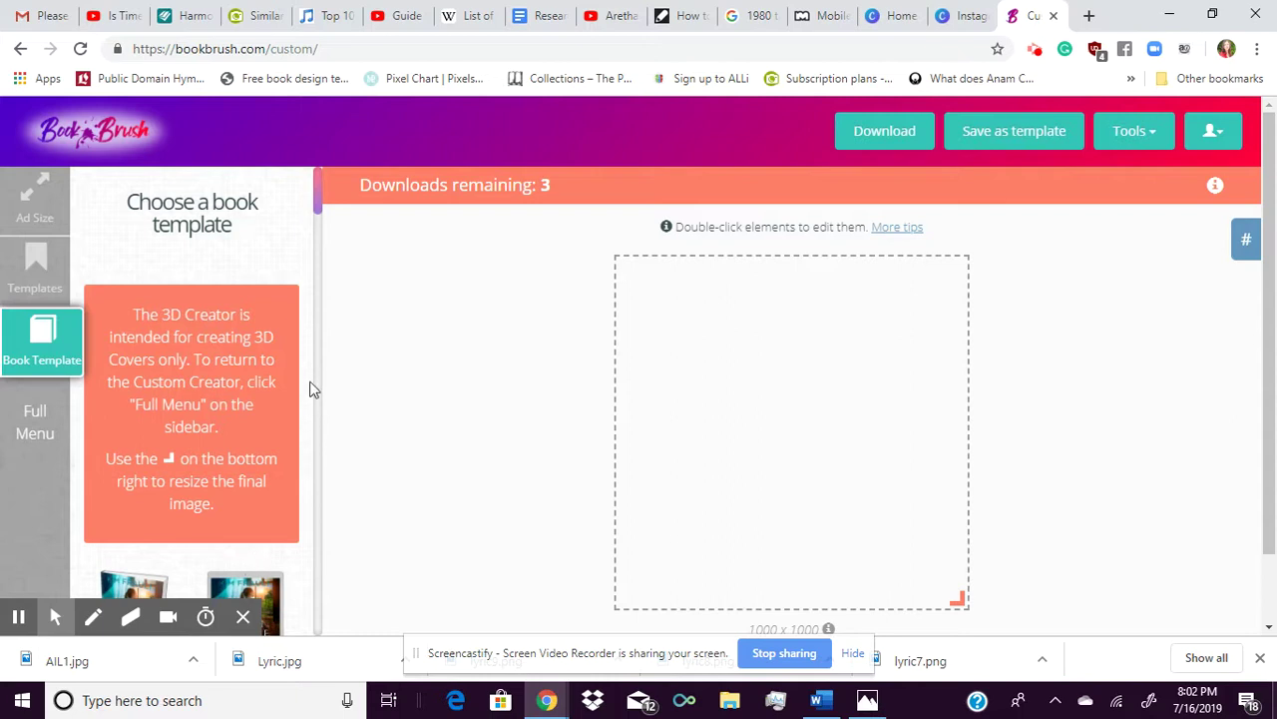
{"action": "left_click", "coordinate": [320, 222]}
{"action": "left_click_drag", "start_coordinate": [322, 227], "coordinate": [366, 249]}
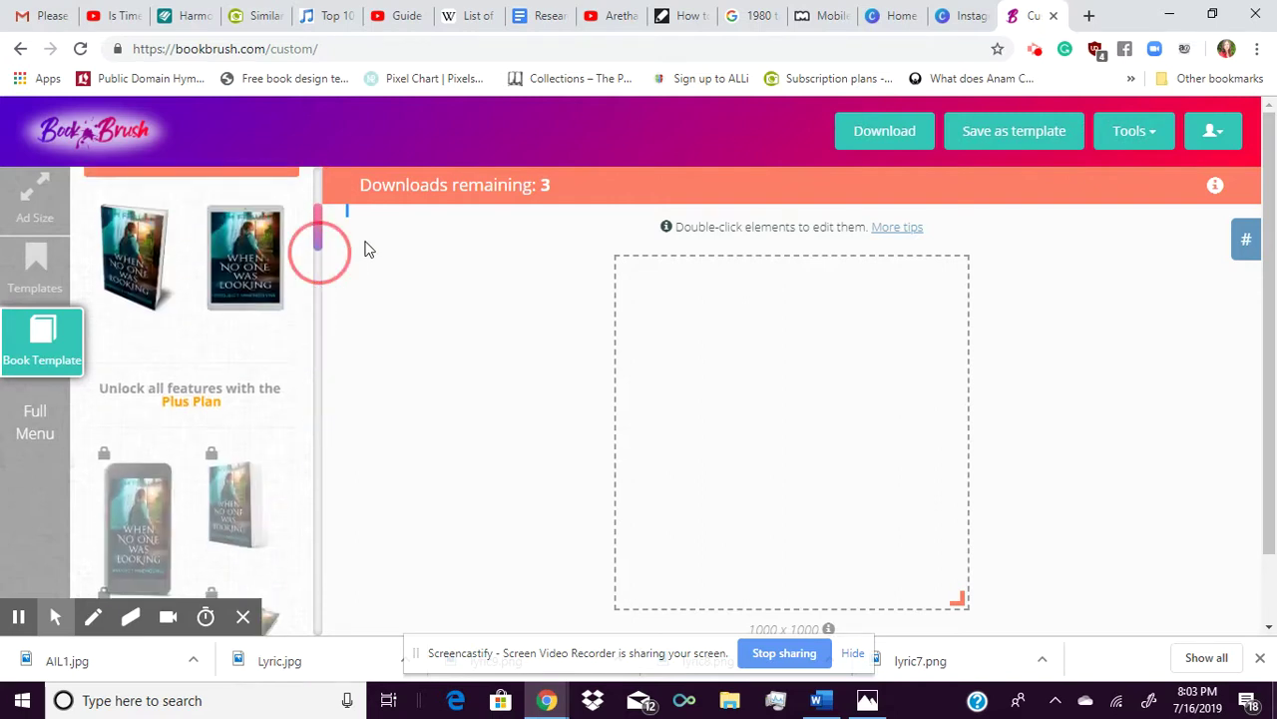
{"action": "left_click", "coordinate": [137, 446]}
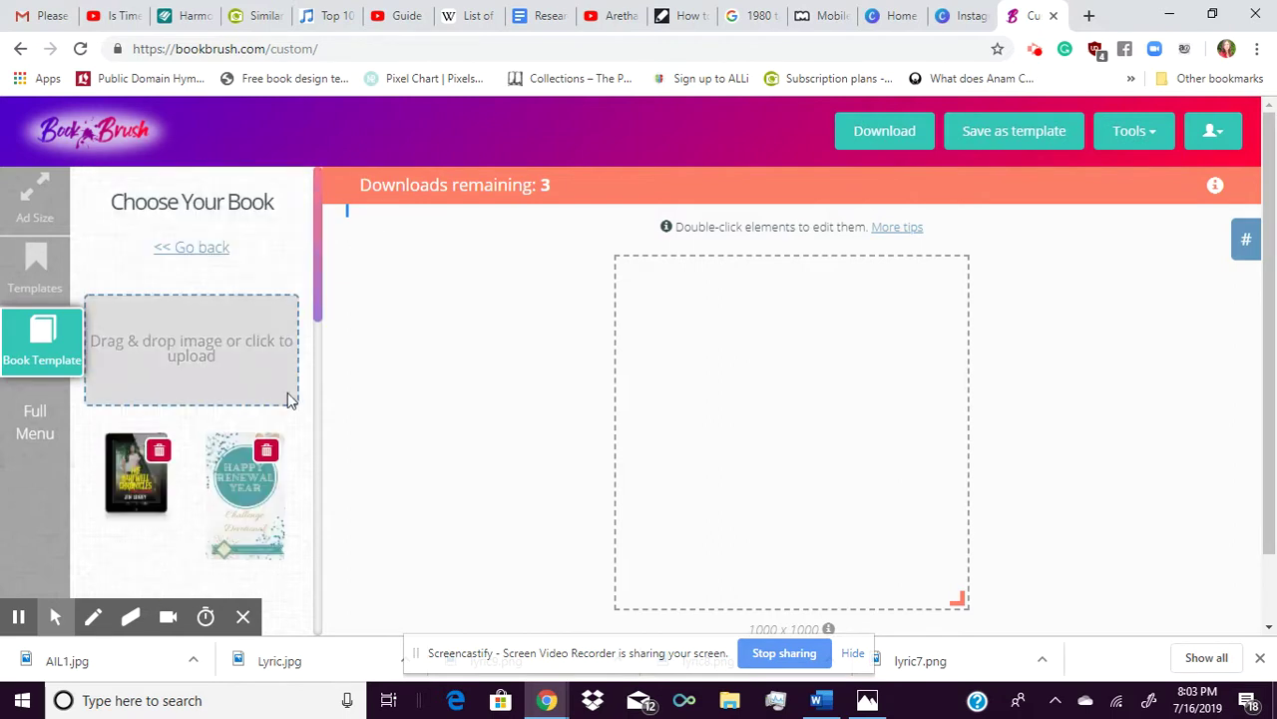
Upload the "My Boyfriend's back ebook cover" image from Downloads as a new book, finding the file by searching for "ebook"
{"action": "left_click_drag", "start_coordinate": [320, 314], "coordinate": [316, 379]}
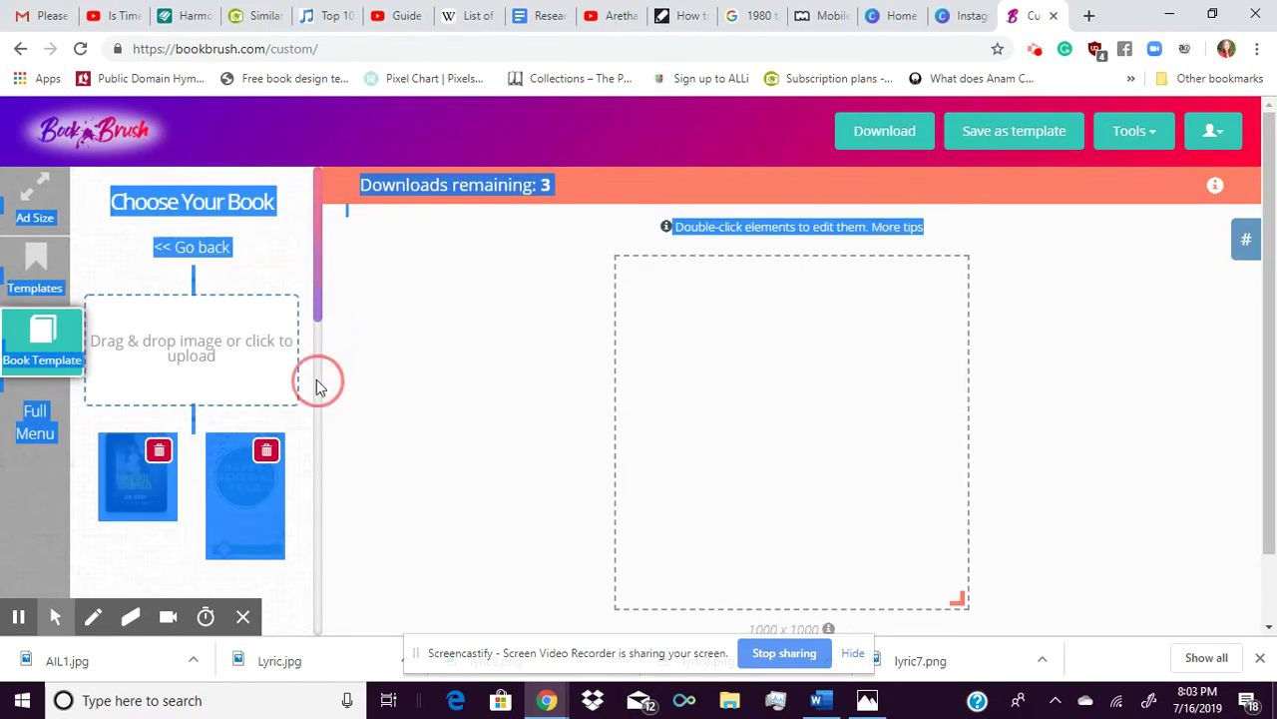
{"action": "left_click_drag", "start_coordinate": [316, 319], "coordinate": [326, 534]}
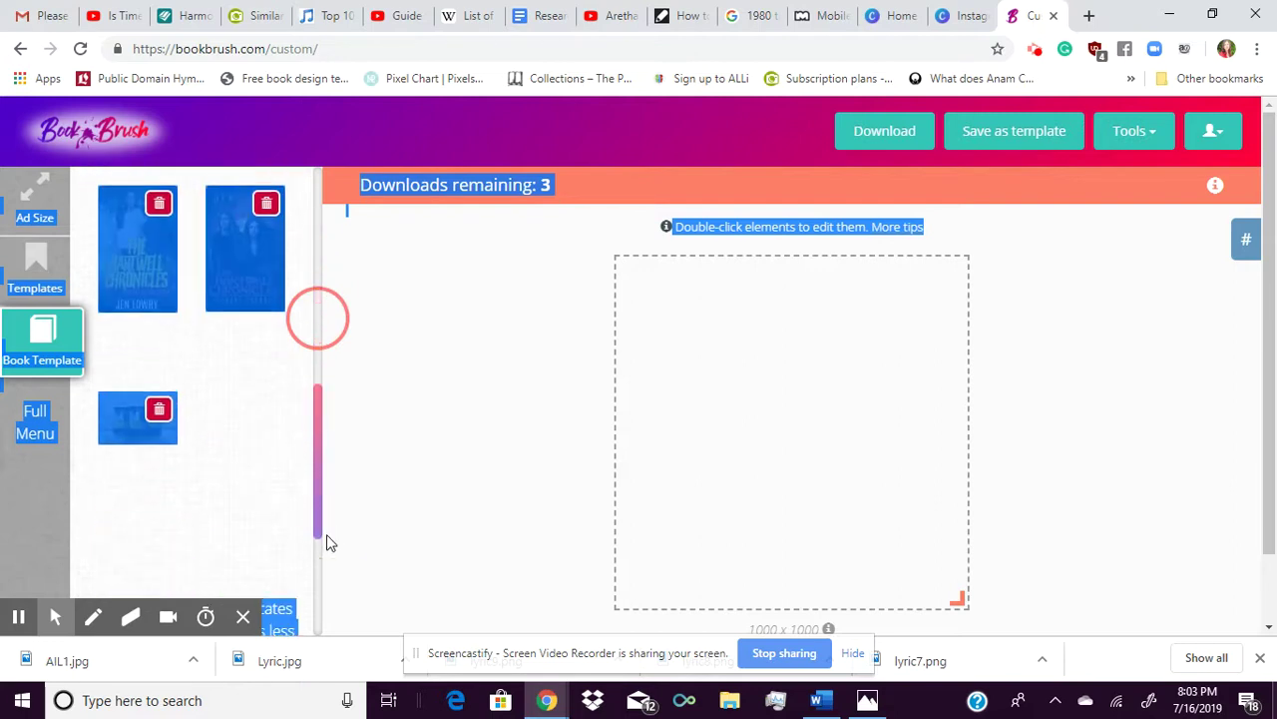
{"action": "left_click", "coordinate": [281, 476]}
{"action": "left_click_drag", "start_coordinate": [318, 484], "coordinate": [319, 251]}
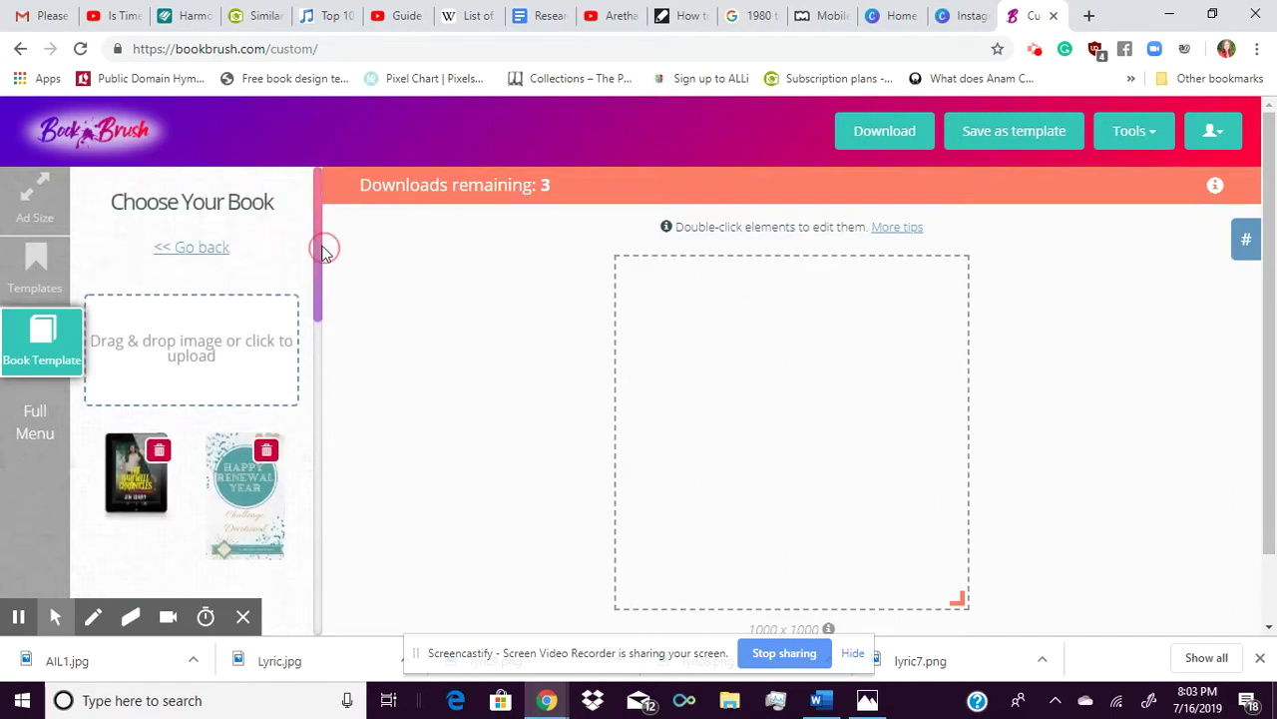
{"action": "left_click", "coordinate": [190, 364]}
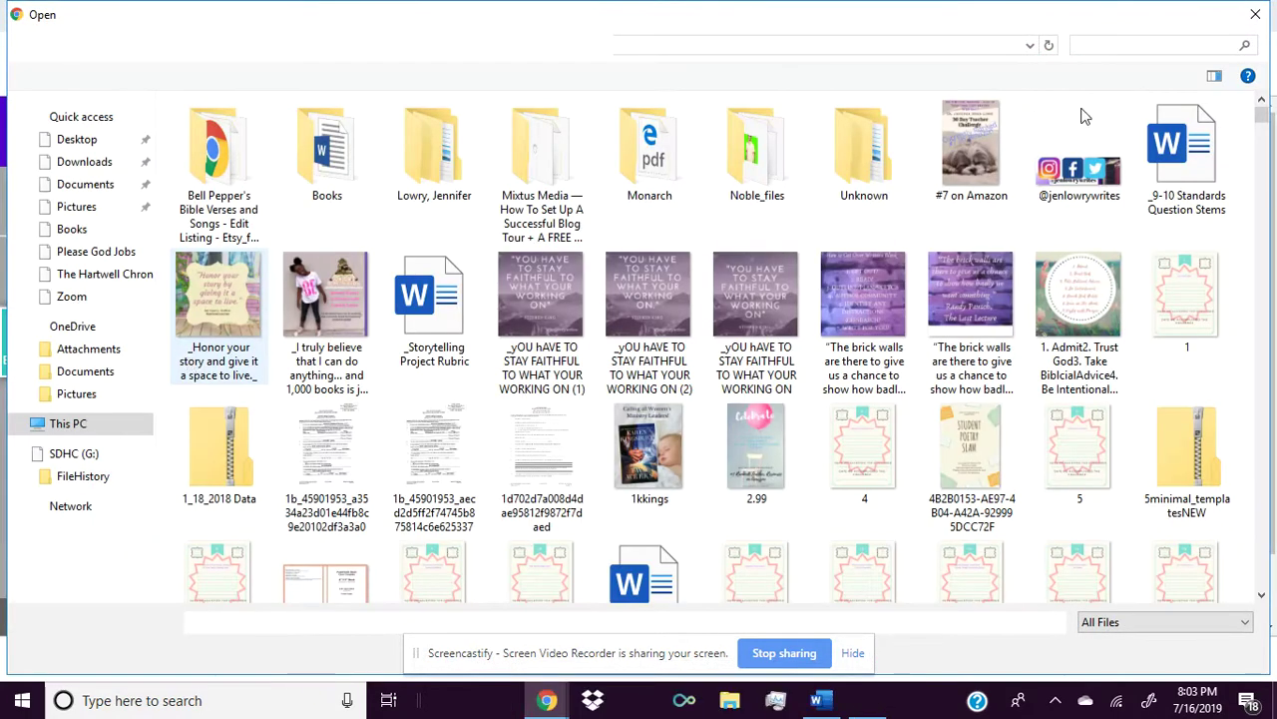
{"action": "left_click", "coordinate": [1078, 47]}
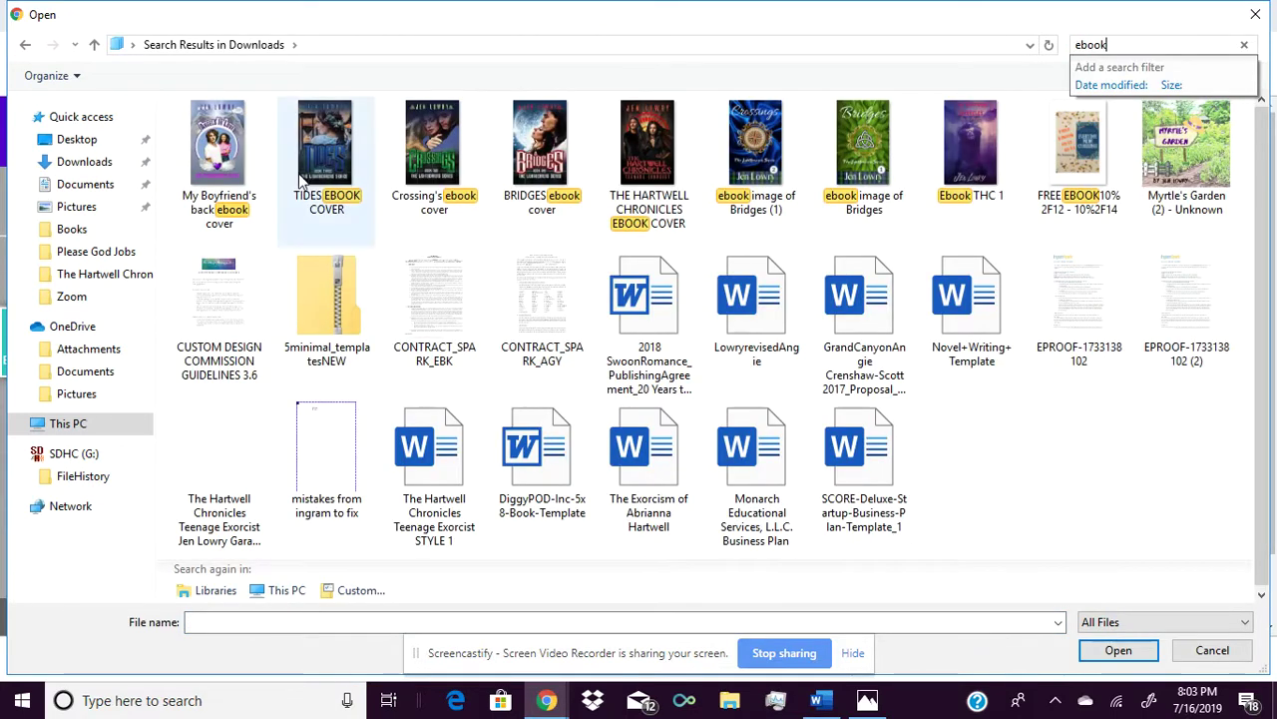
{"action": "double_click", "coordinate": [217, 191]}
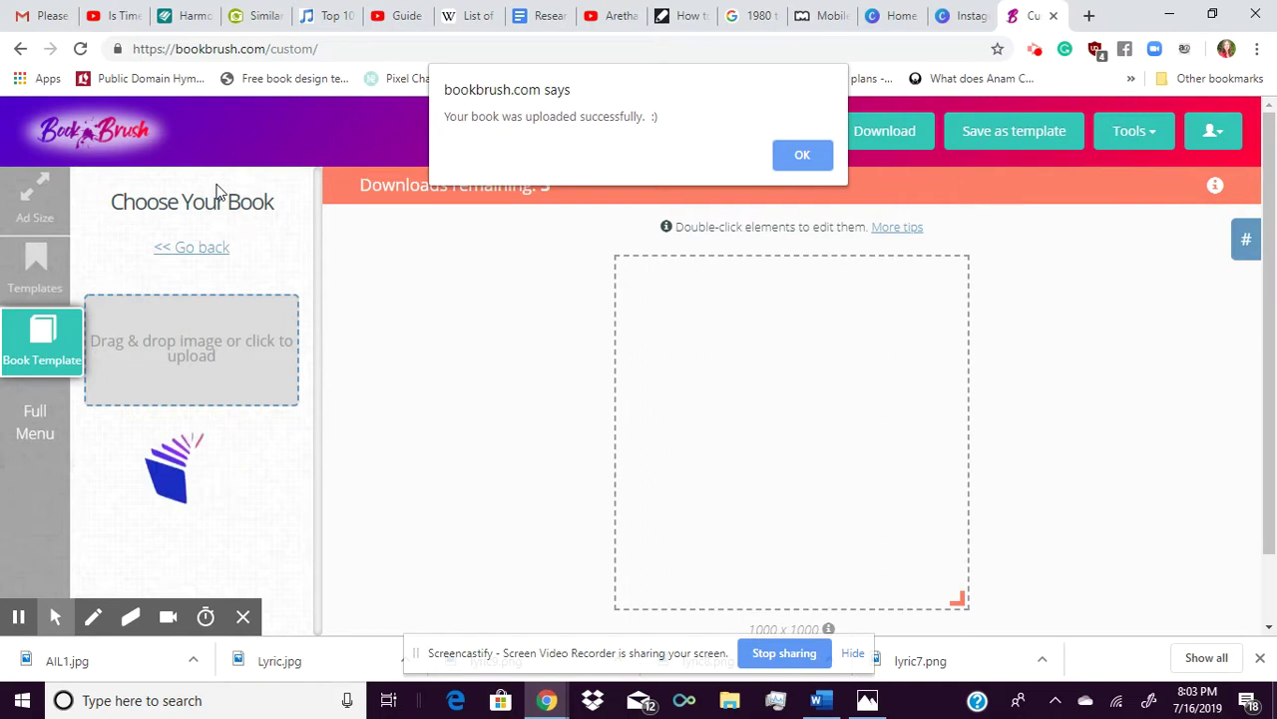
{"action": "left_click", "coordinate": [797, 158]}
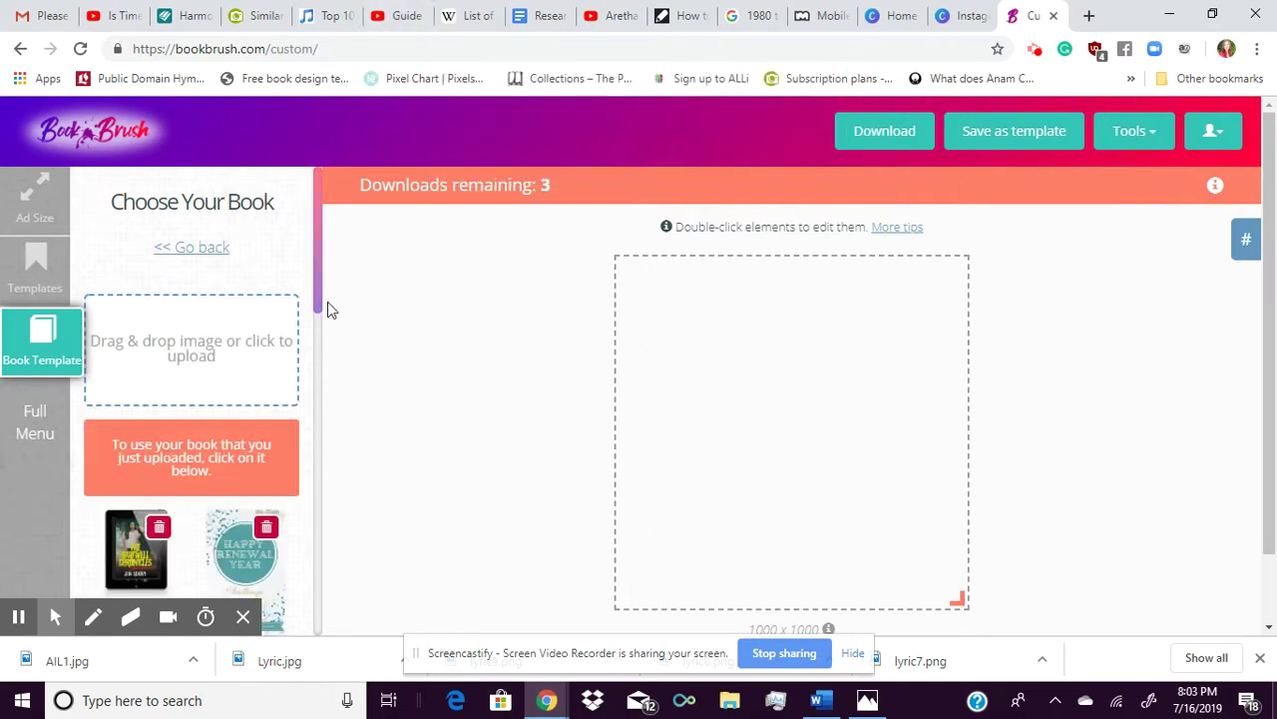
Apply the uploaded Angels In Love cover to the 3D book template and clear the selection highlighting
{"action": "left_click_drag", "start_coordinate": [324, 288], "coordinate": [320, 342]}
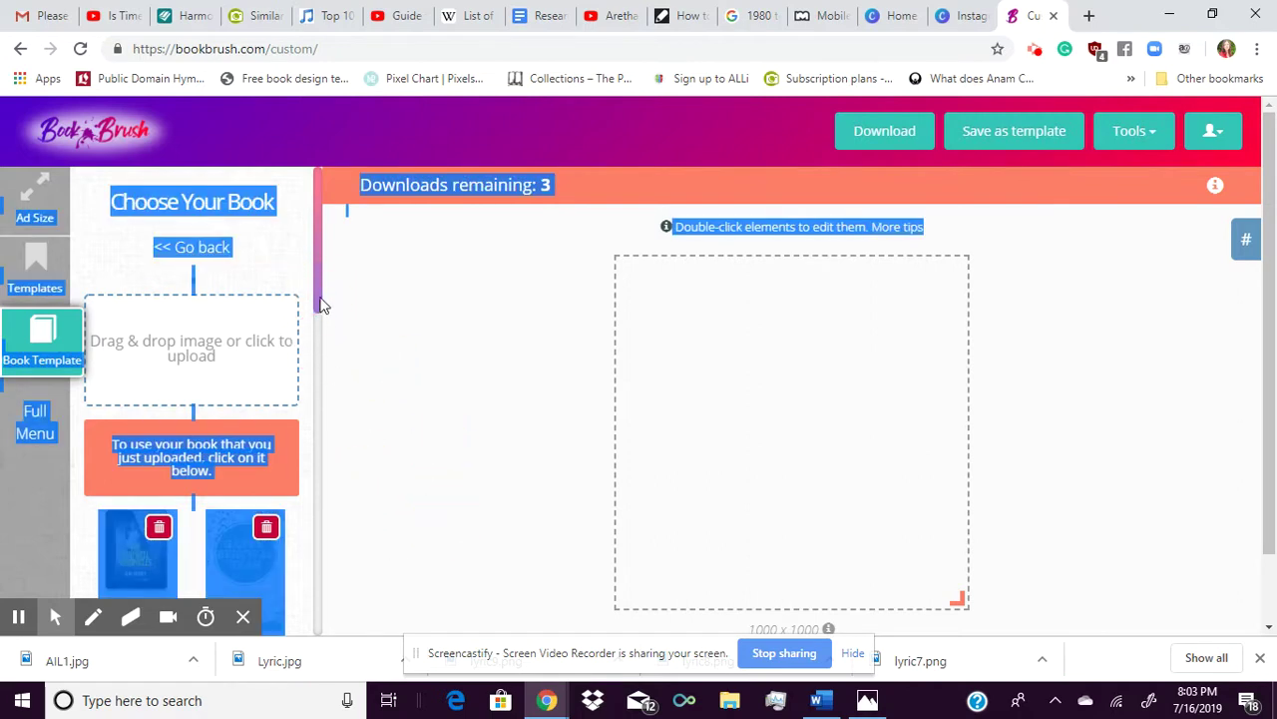
{"action": "left_click_drag", "start_coordinate": [321, 298], "coordinate": [322, 499]}
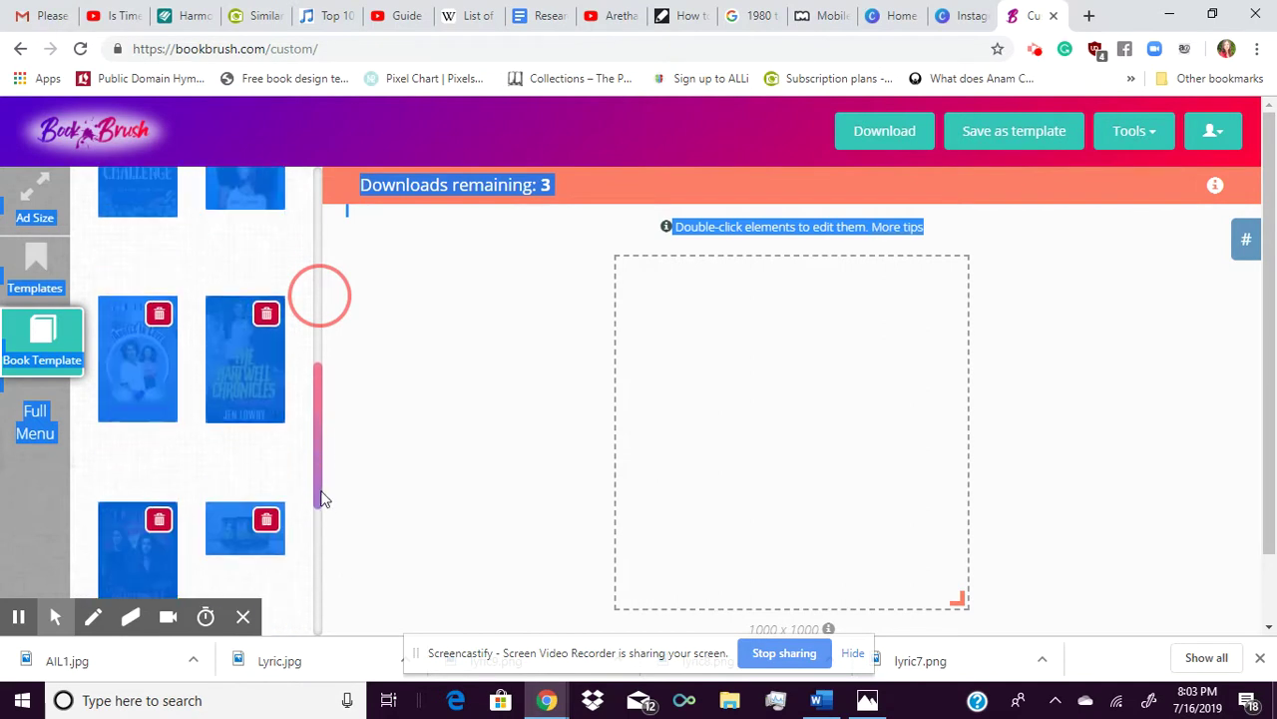
{"action": "left_click", "coordinate": [130, 376]}
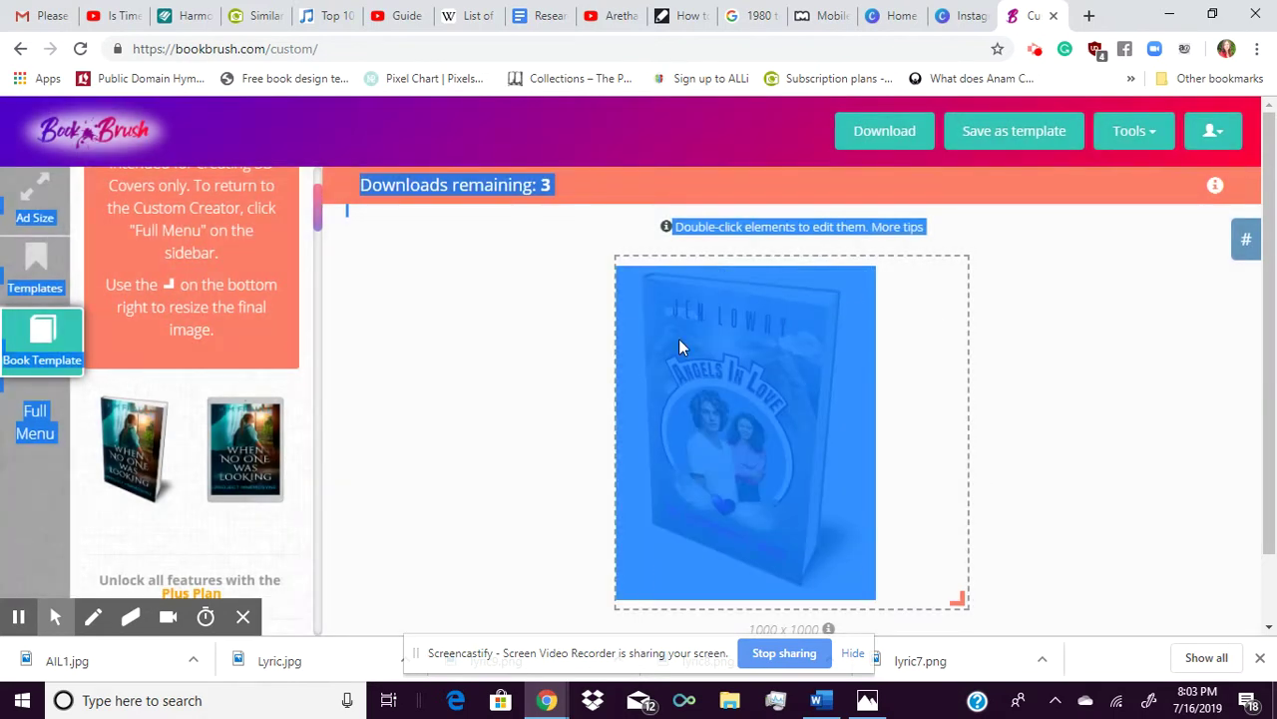
{"action": "left_click", "coordinate": [785, 450]}
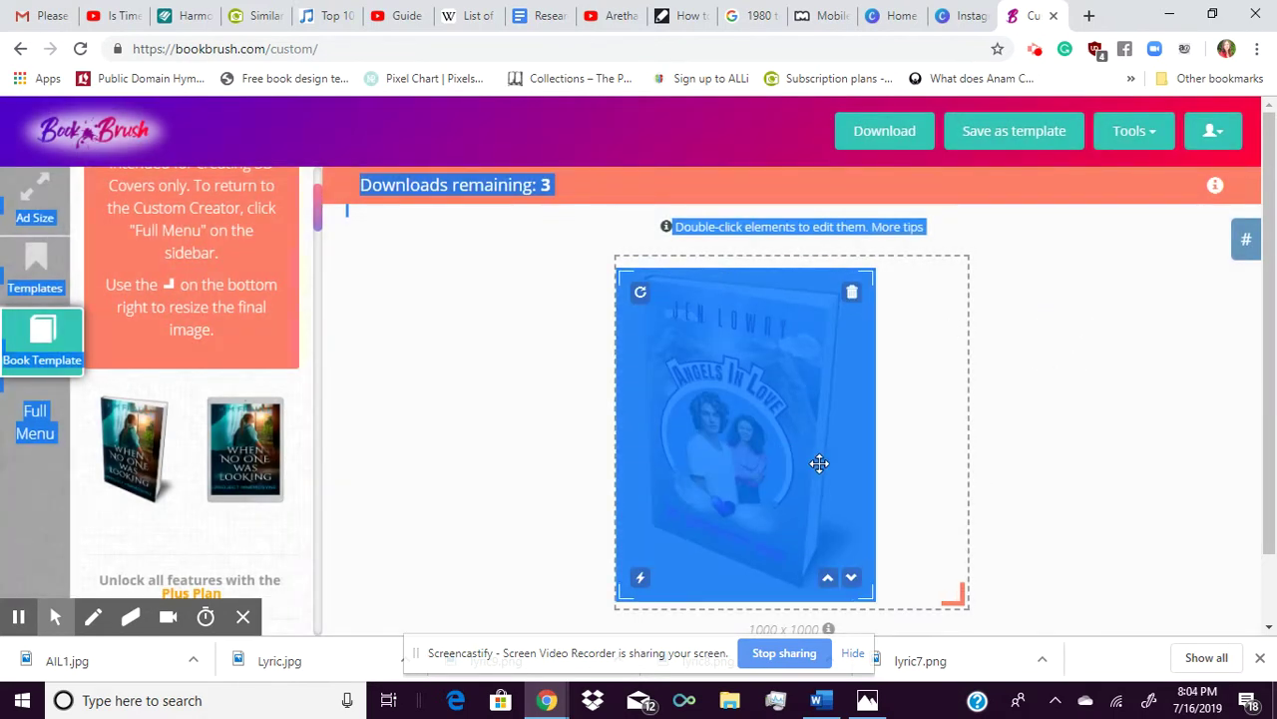
{"action": "left_click", "coordinate": [473, 457]}
{"action": "left_click", "coordinate": [730, 477]}
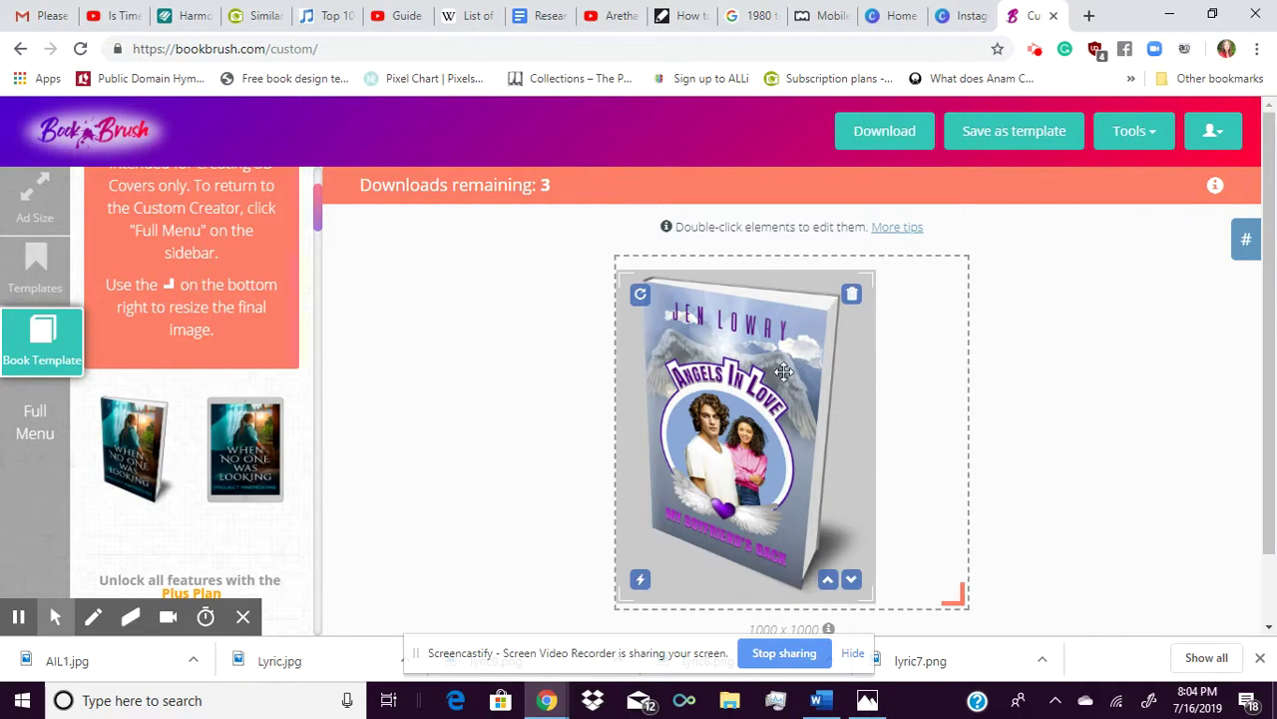
{"action": "left_click", "coordinate": [1163, 347]}
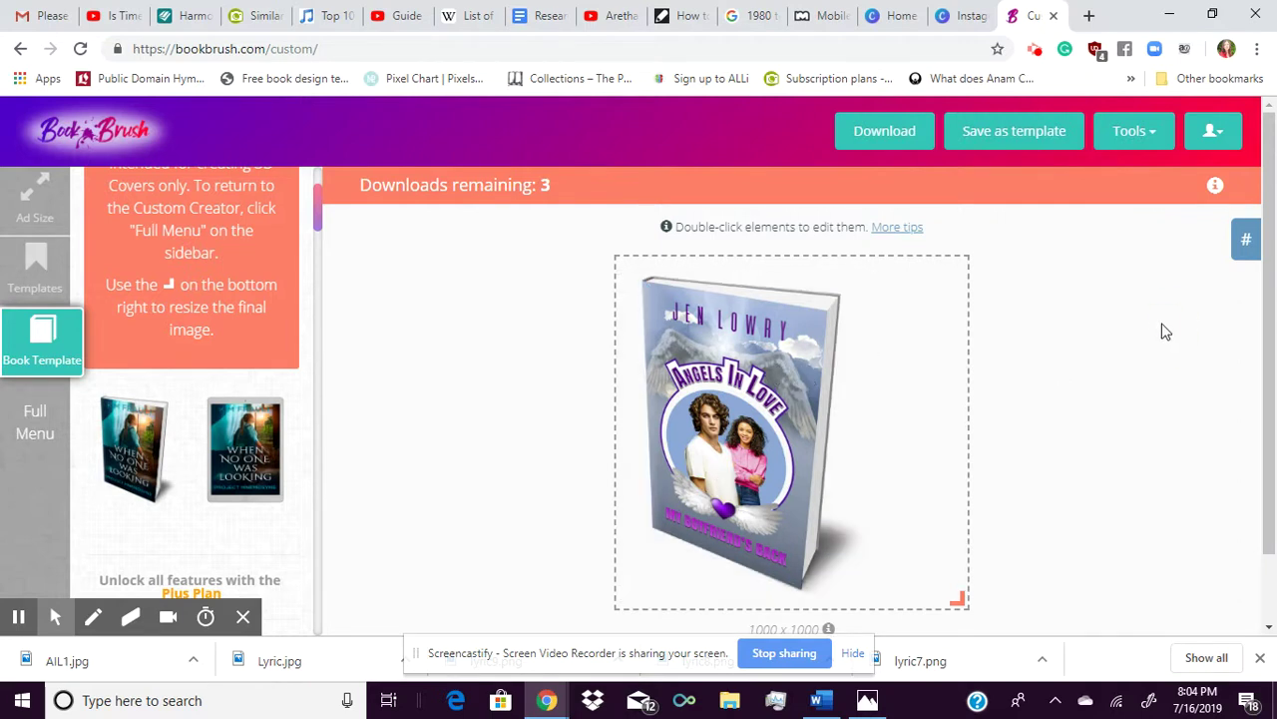
Save the 3D book mockup to Downloads as a PNG image named "3d image AIL"
{"action": "left_click", "coordinate": [834, 441]}
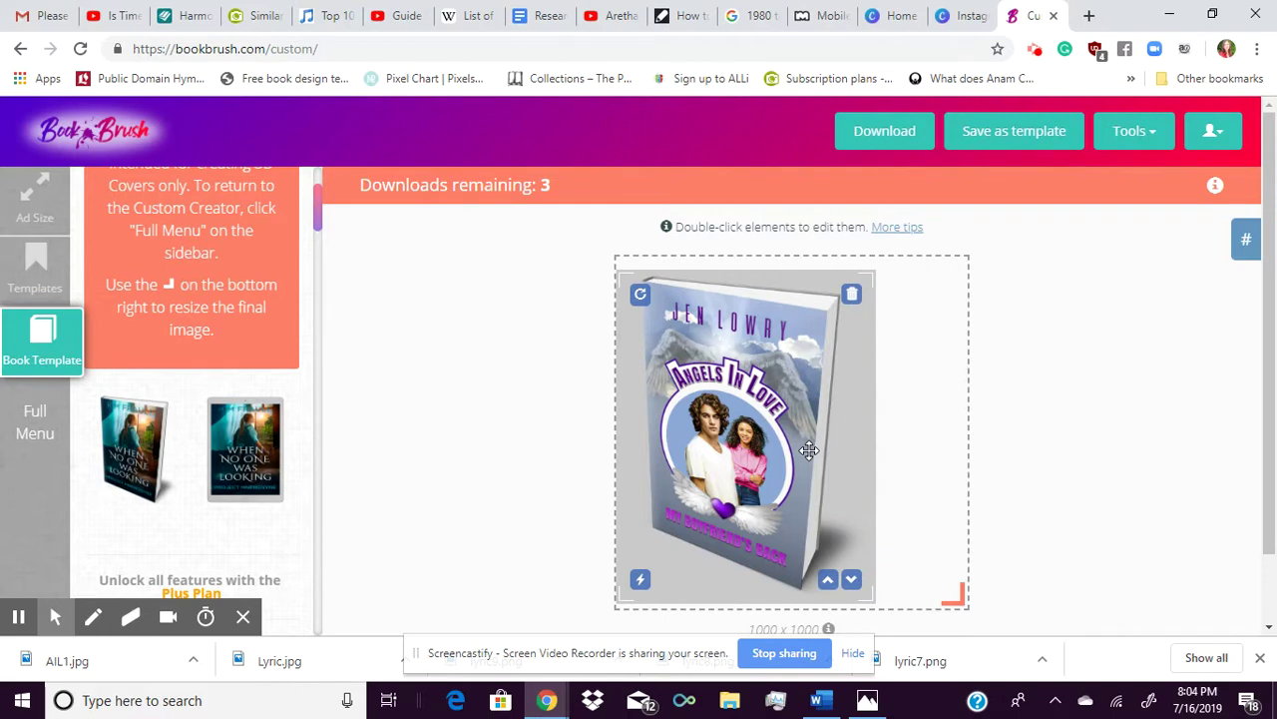
{"action": "right_click", "coordinate": [810, 454]}
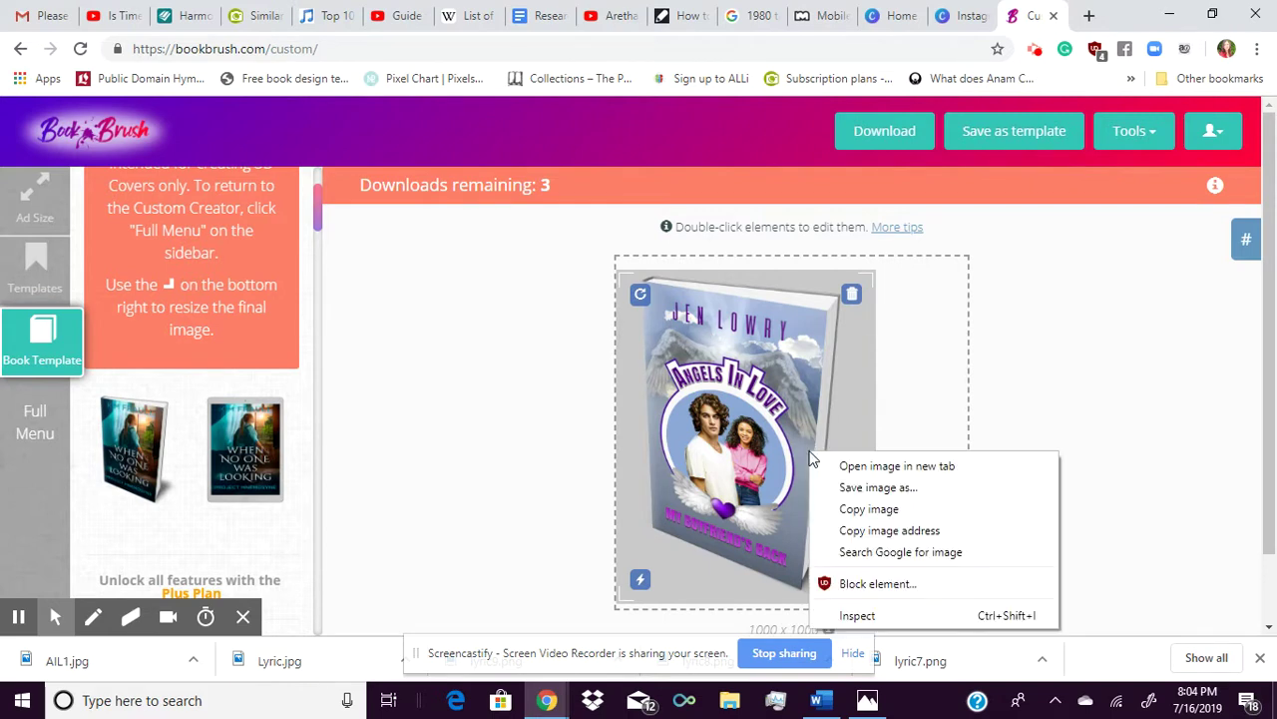
{"action": "left_click", "coordinate": [865, 506]}
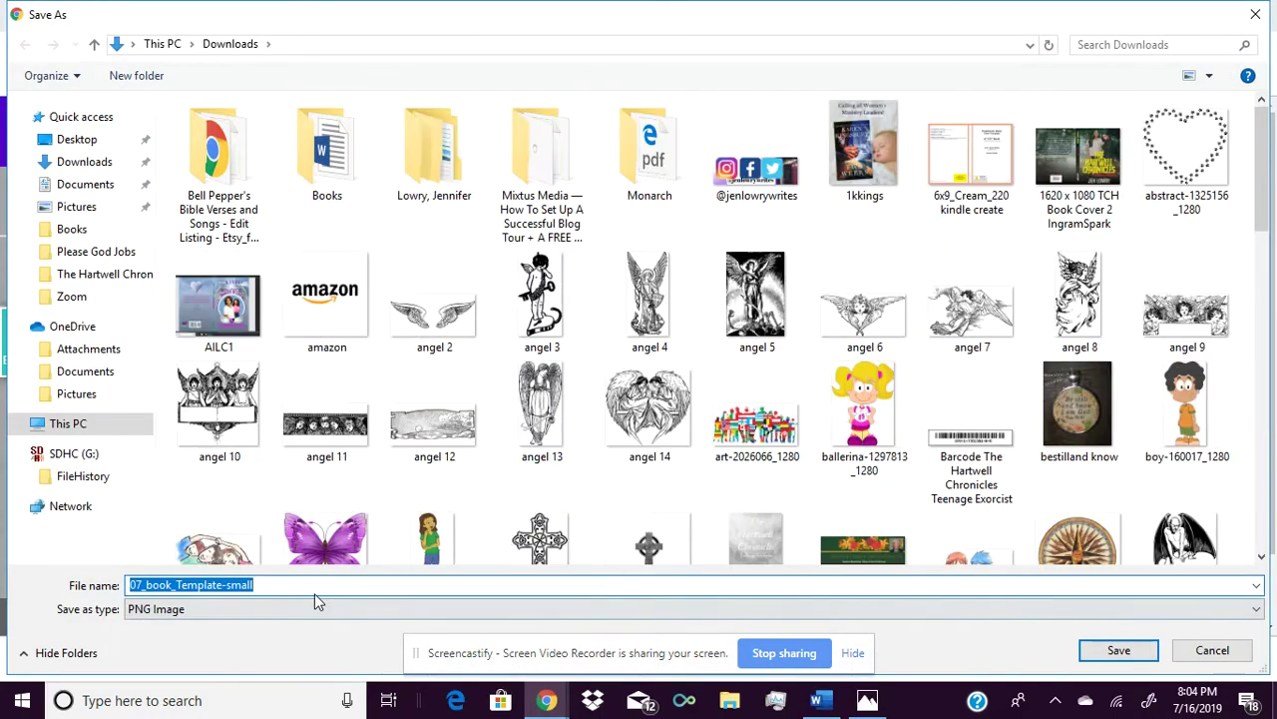
{"action": "type", "text": "3d image"}
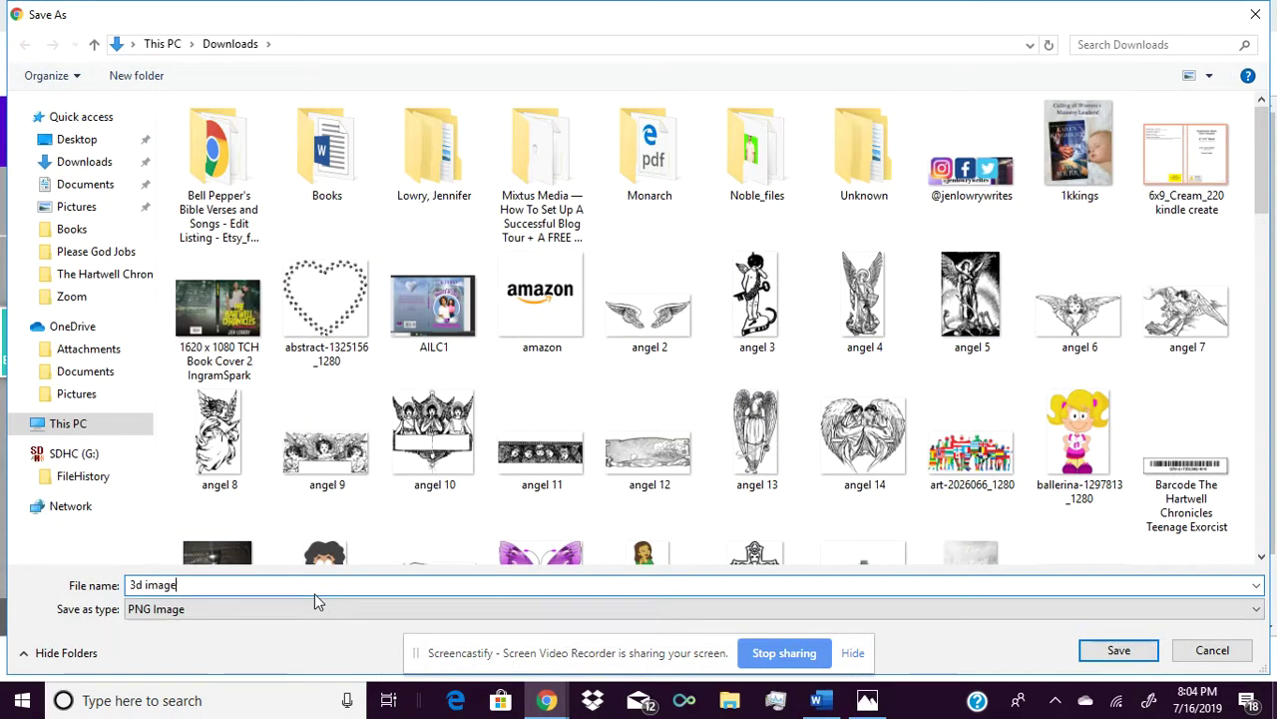
{"action": "type", "text": " AIL"}
{"action": "key", "text": "Return"}
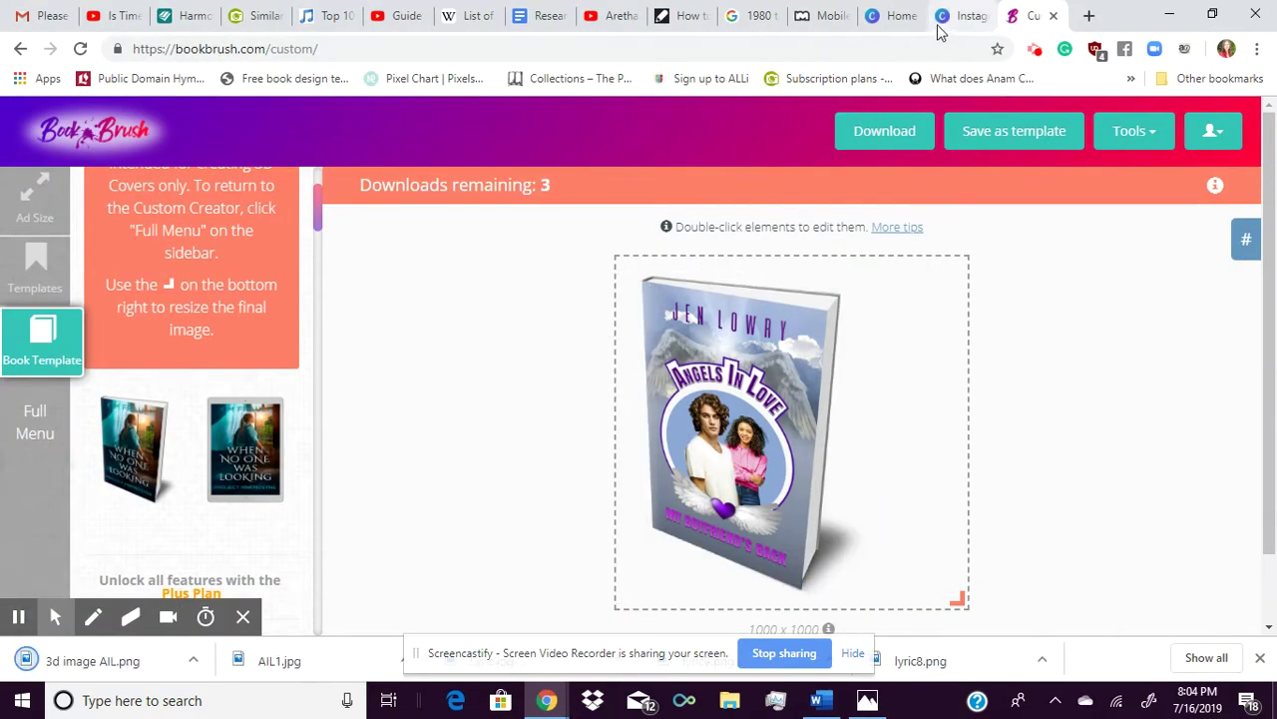
Switch to Canva's home page, open the list of all designs and reload it
{"action": "left_click", "coordinate": [893, 22]}
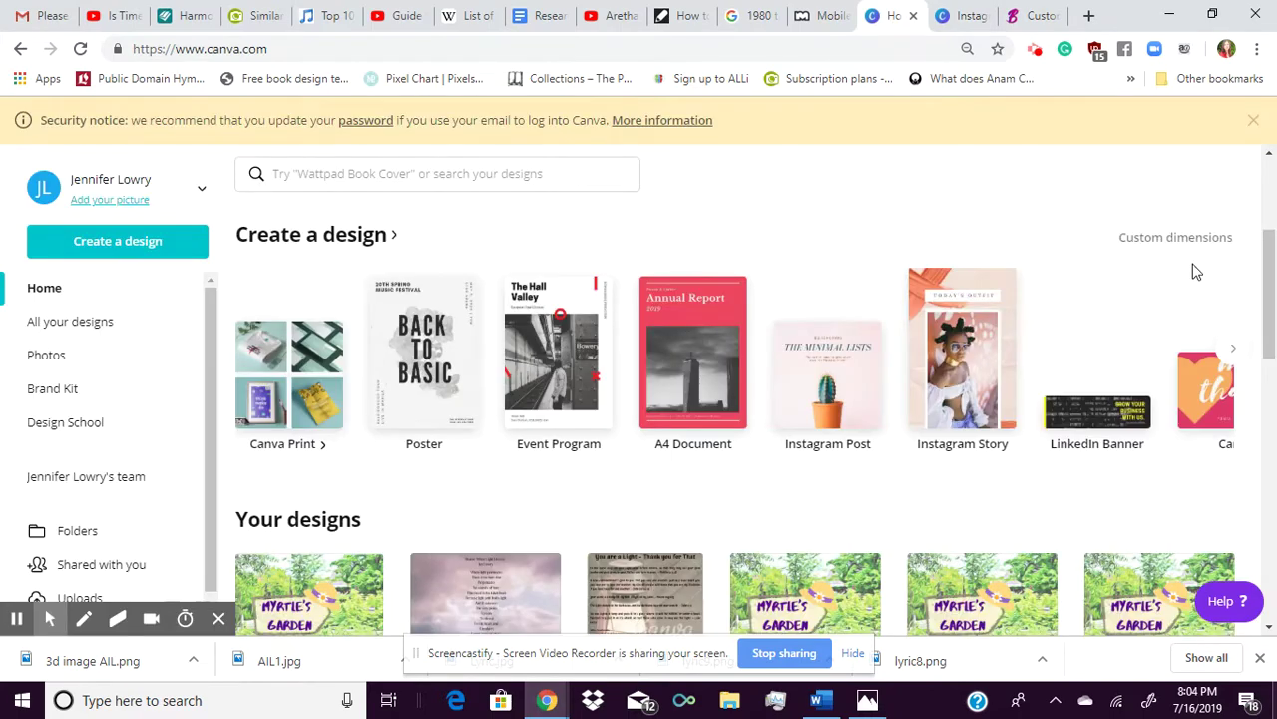
{"action": "left_click_drag", "start_coordinate": [1268, 289], "coordinate": [1273, 192]}
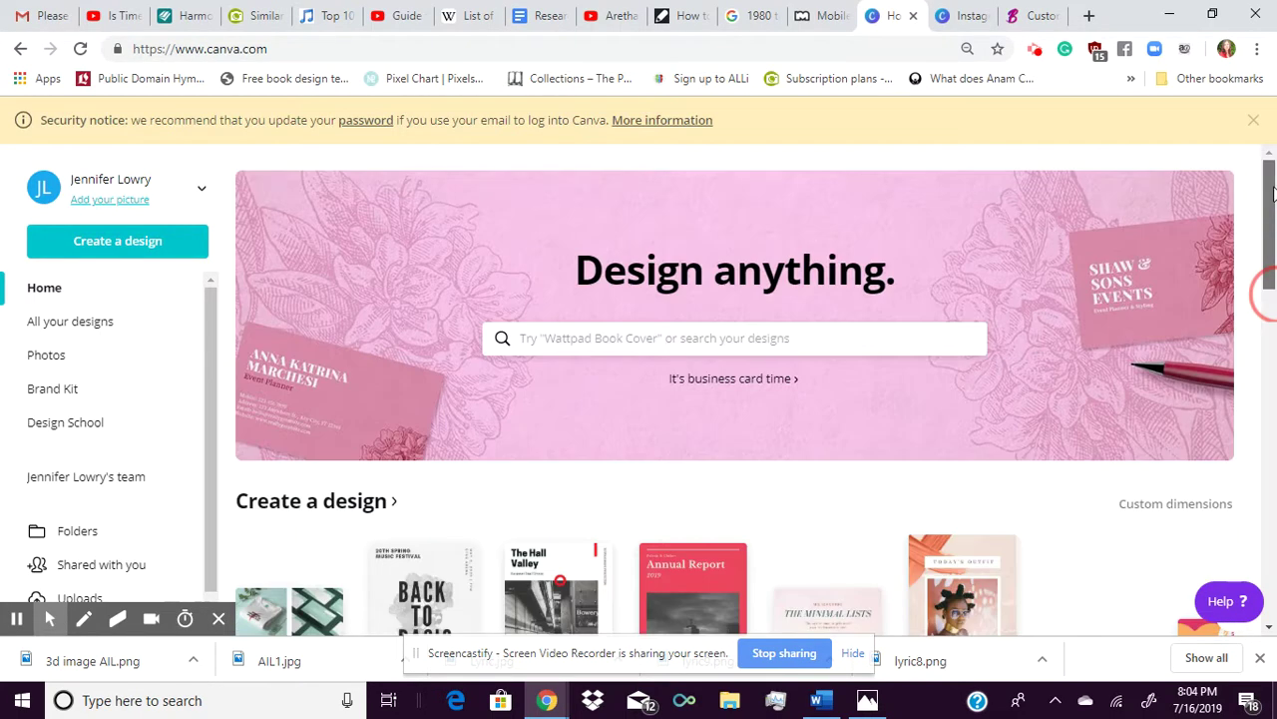
{"action": "left_click", "coordinate": [86, 322]}
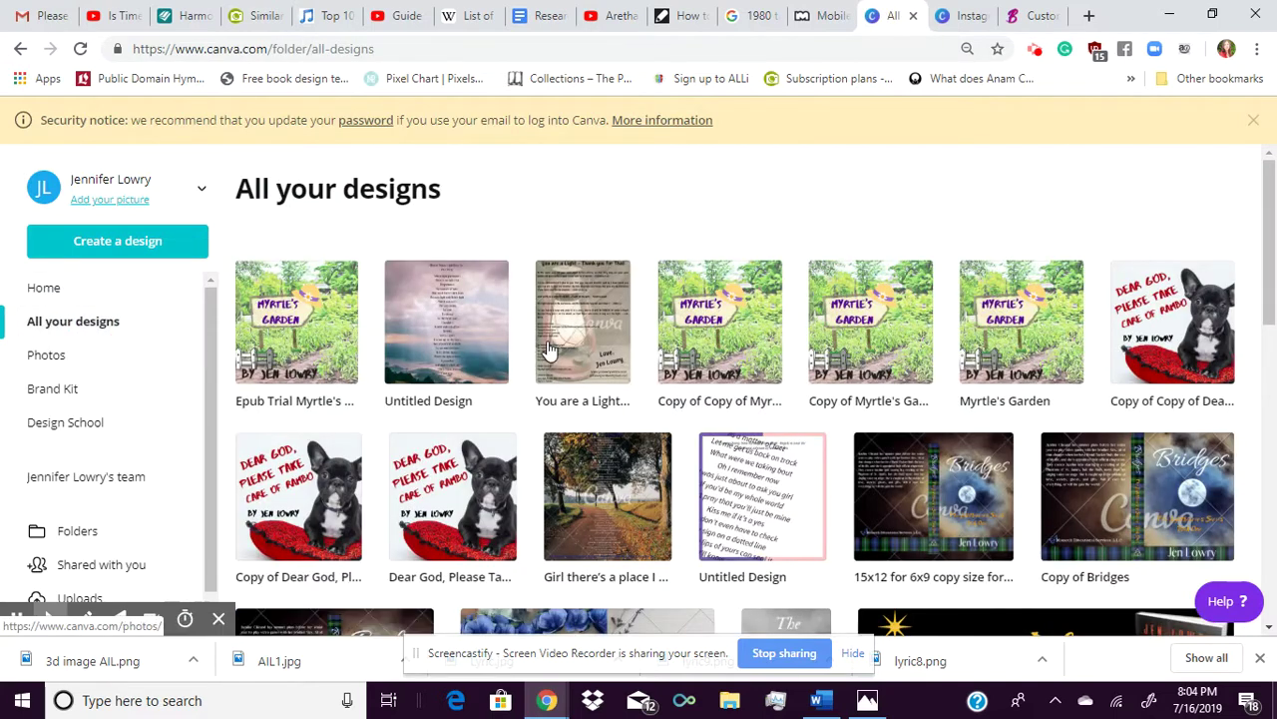
{"action": "left_click", "coordinate": [80, 48]}
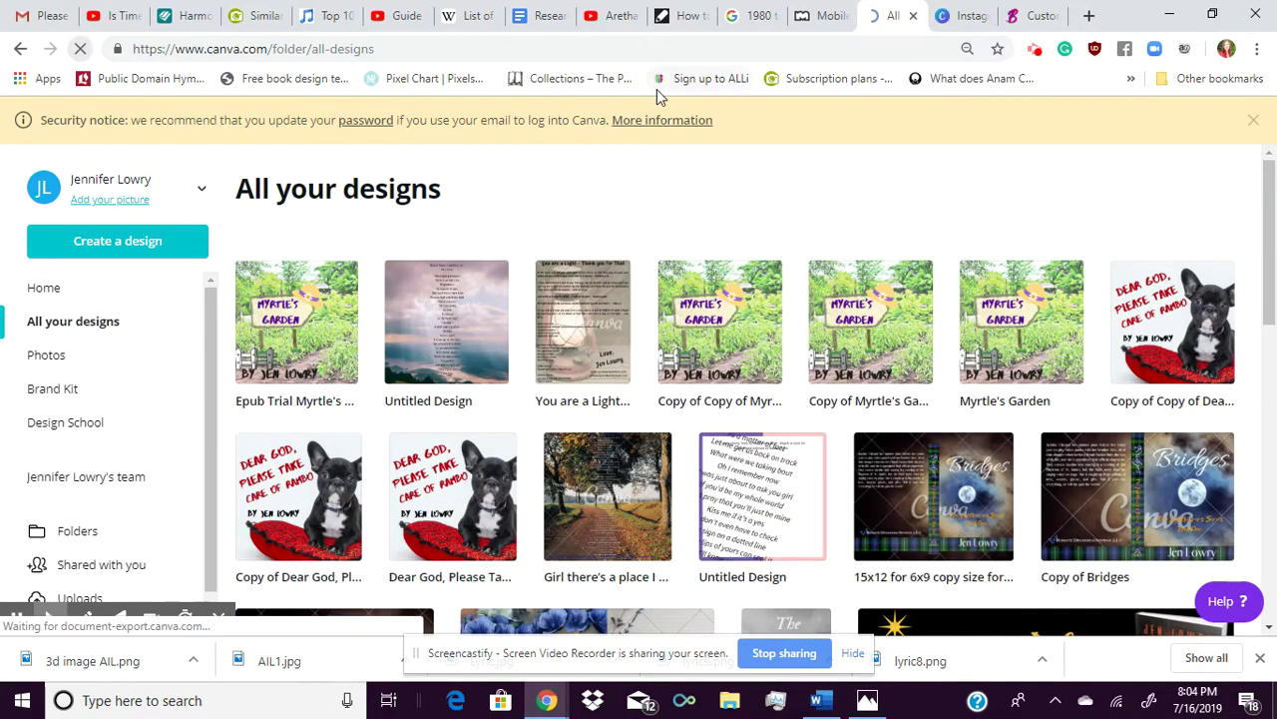
Return to the AIL1 Instagram post and add the 3D Angels In Love book image from the uploads
{"action": "left_click", "coordinate": [975, 17]}
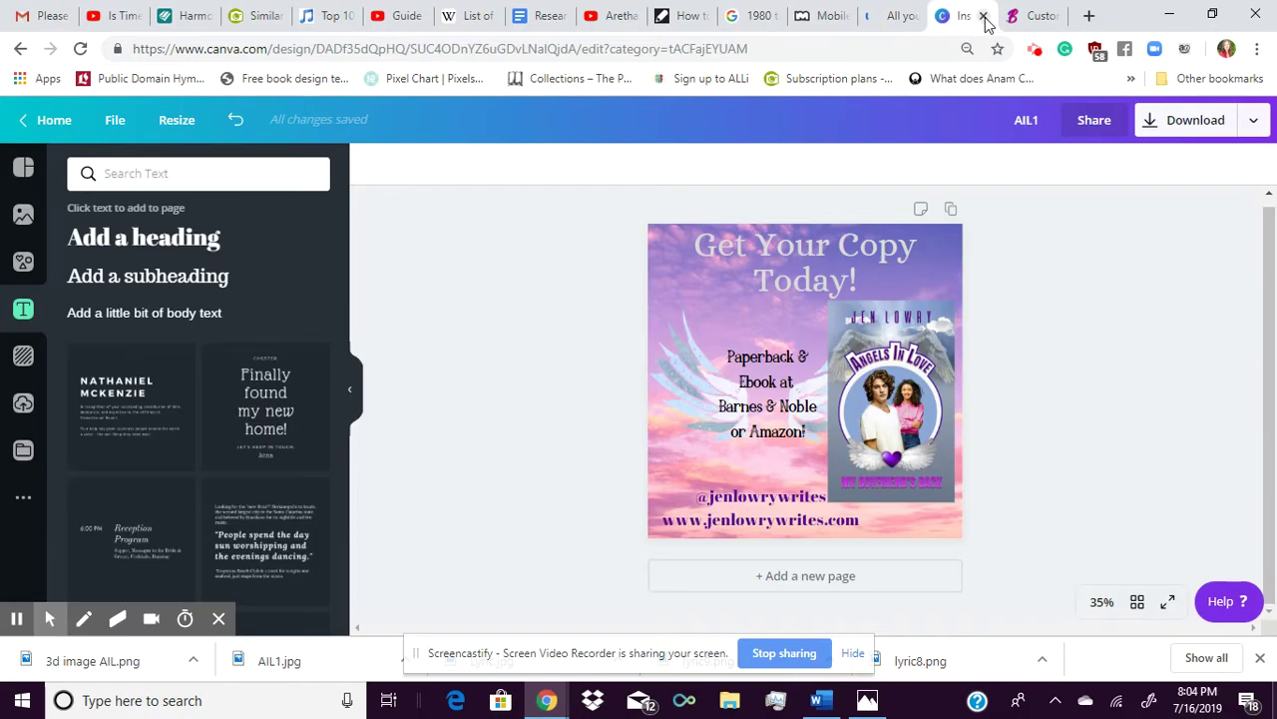
{"action": "right_click", "coordinate": [901, 376]}
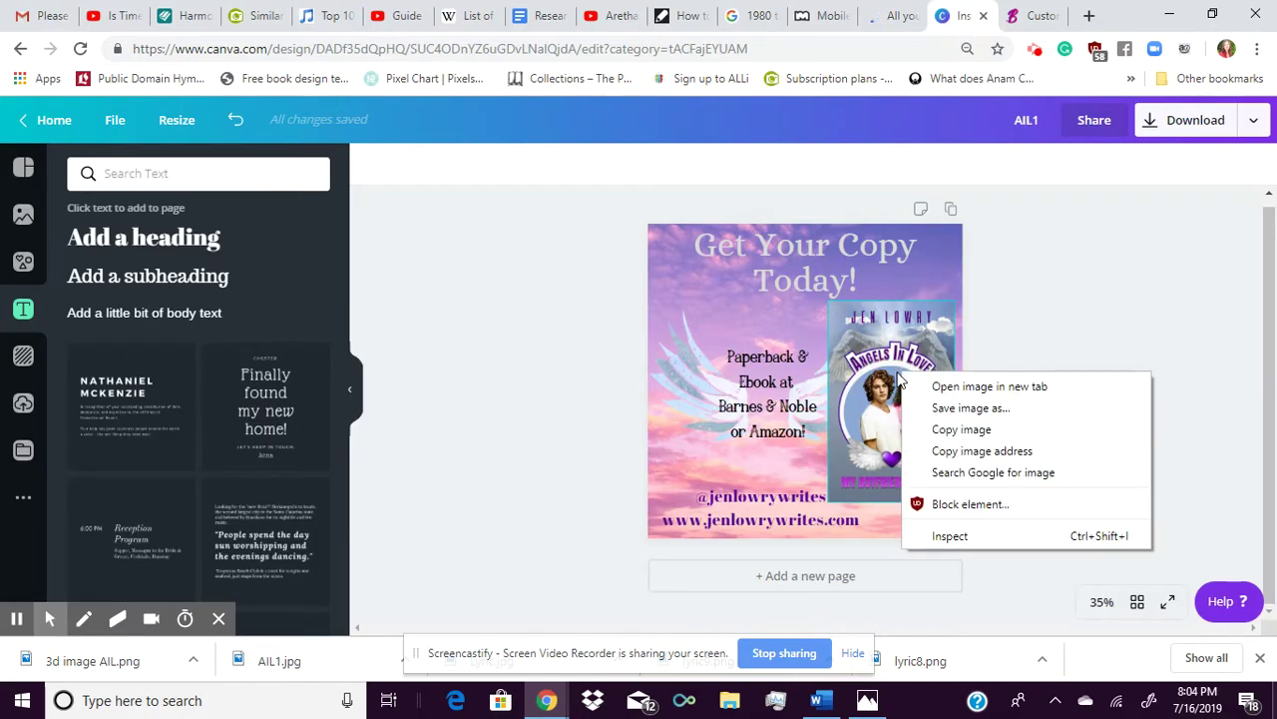
{"action": "left_click", "coordinate": [813, 315]}
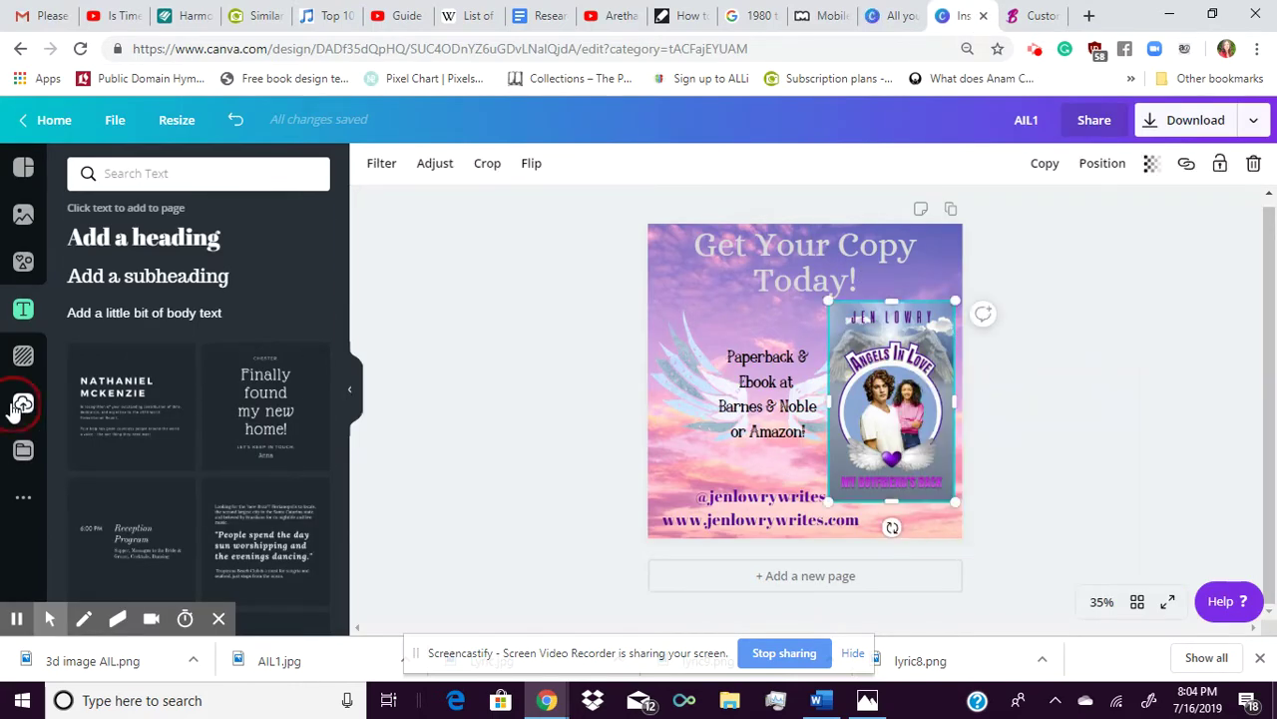
{"action": "left_click", "coordinate": [16, 405]}
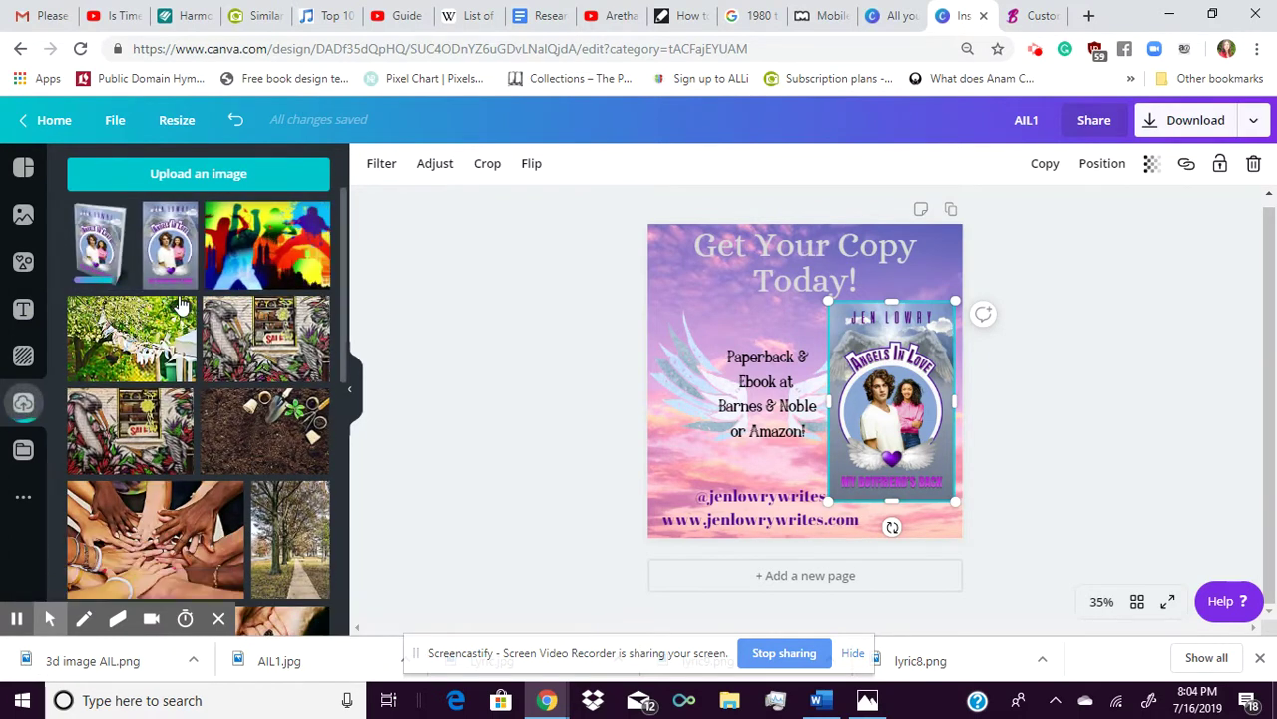
{"action": "left_click", "coordinate": [98, 243]}
Delete the flat book cover and move the 3D book into its place beside the Paperback & Ebook text
{"action": "left_click", "coordinate": [934, 404]}
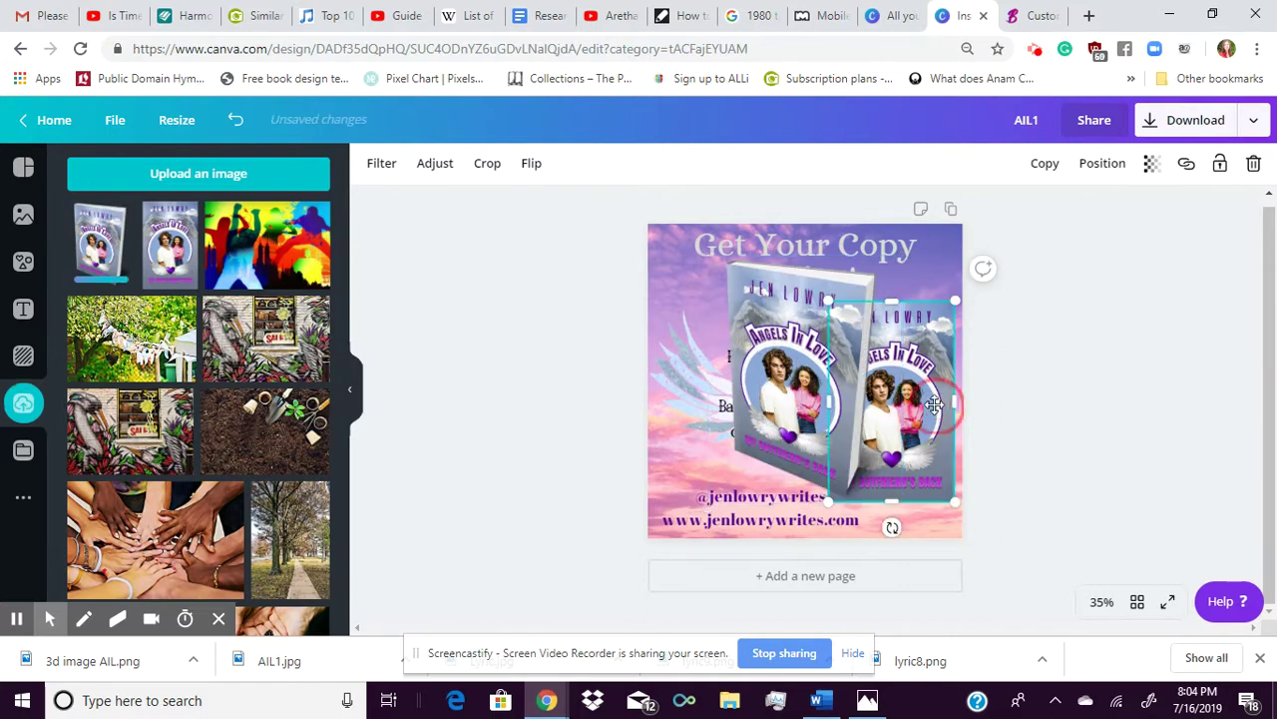
{"action": "left_click", "coordinate": [1254, 162]}
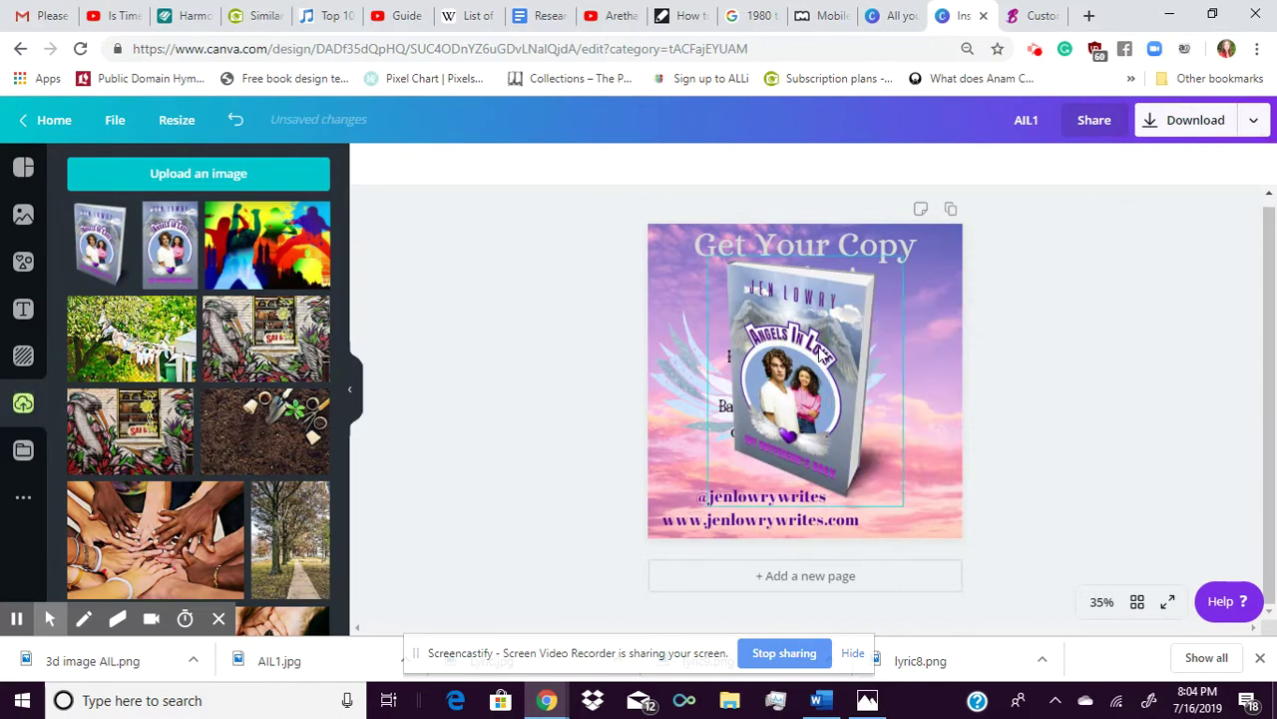
{"action": "left_click_drag", "start_coordinate": [820, 351], "coordinate": [902, 387]}
{"action": "left_click", "coordinate": [1052, 394]}
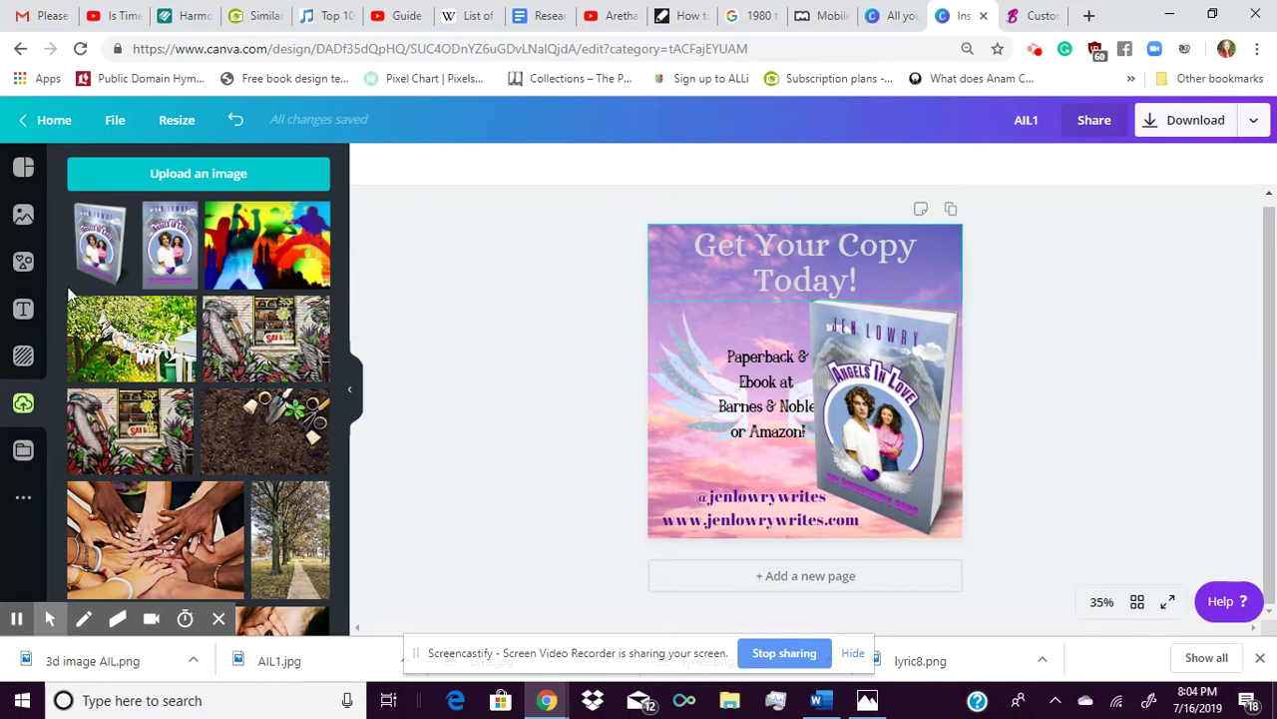
Search the elements for "cloud", try the black-outlined cream cloud on the post and delete it
{"action": "left_click", "coordinate": [20, 265]}
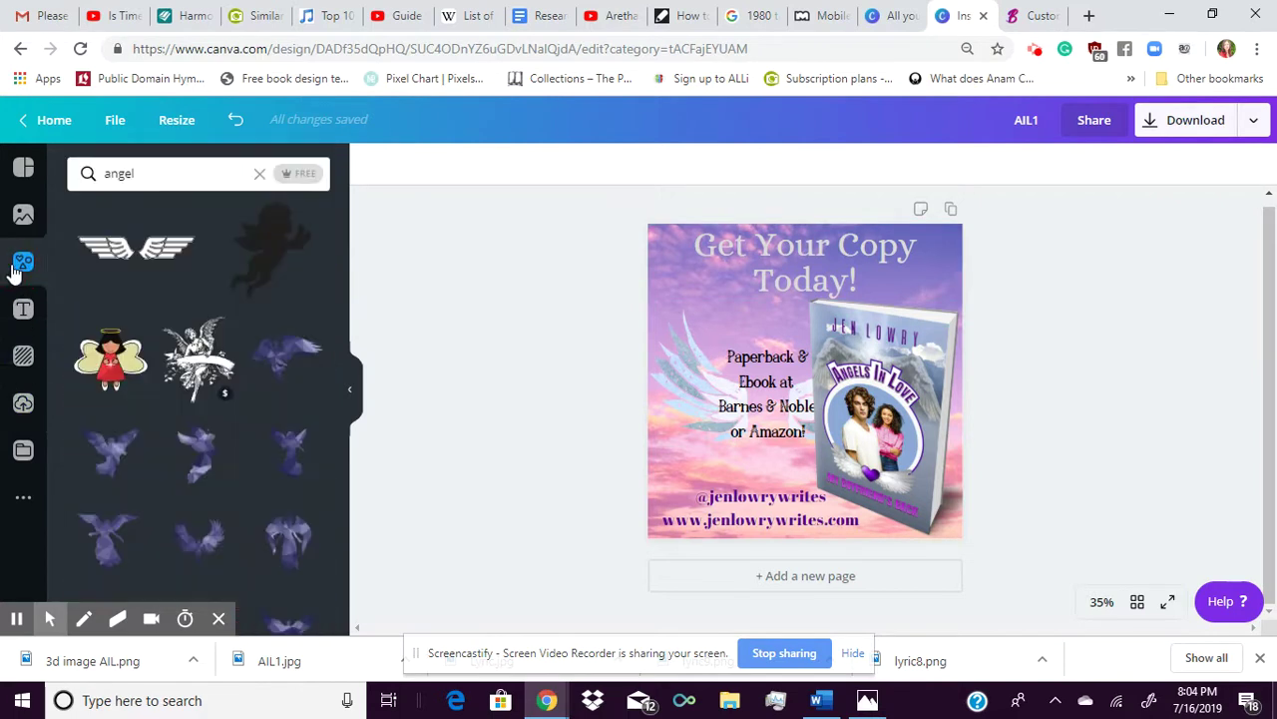
{"action": "double_click", "coordinate": [179, 172]}
{"action": "type", "text": "cloud"}
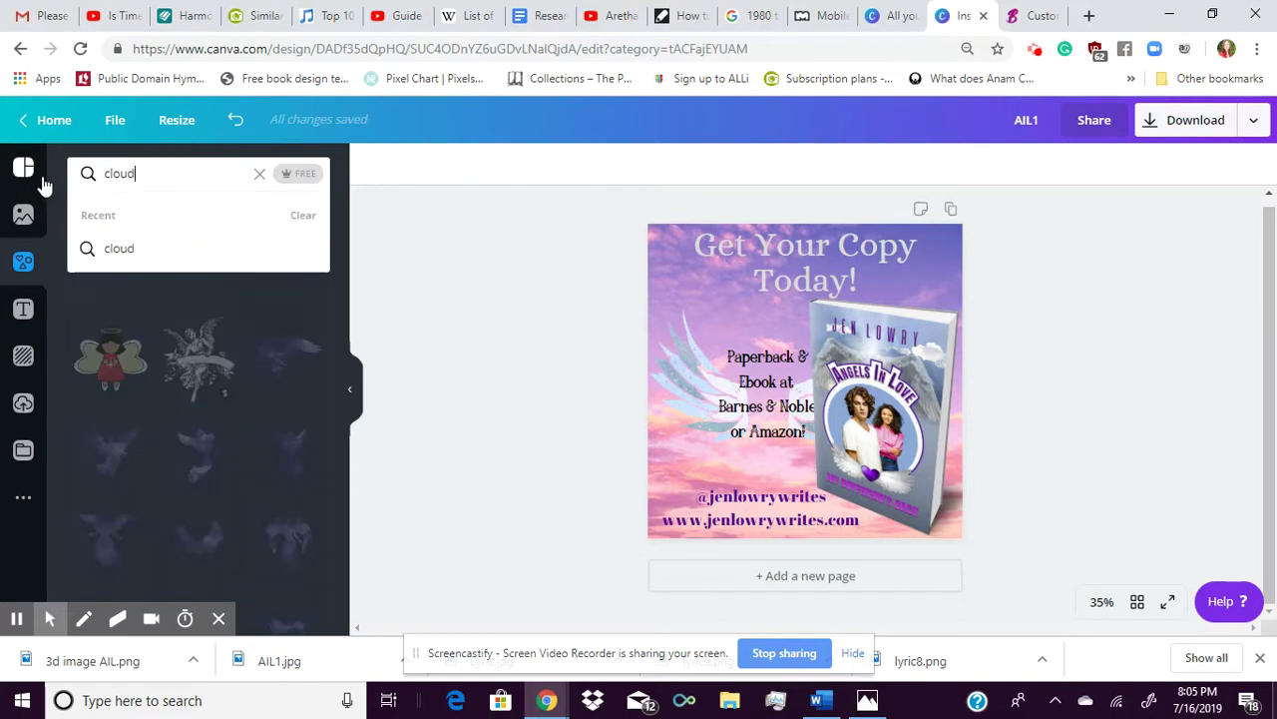
{"action": "key", "text": "Return"}
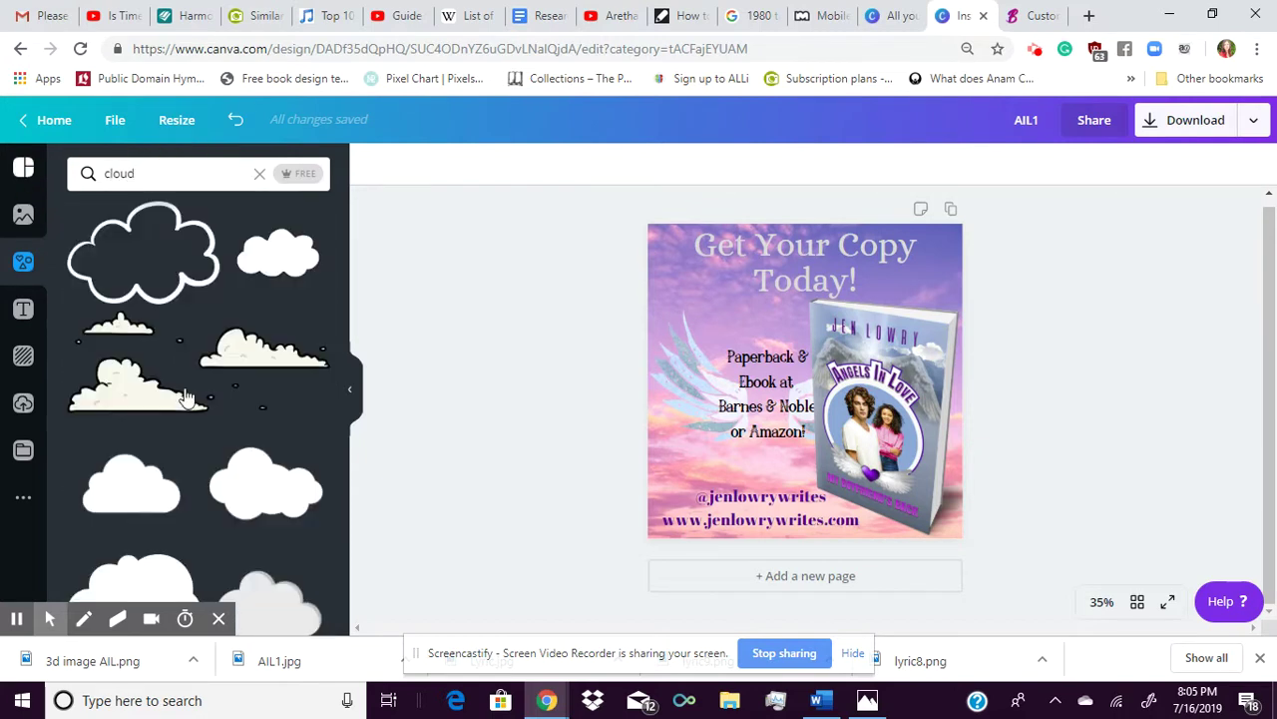
{"action": "left_click", "coordinate": [258, 360]}
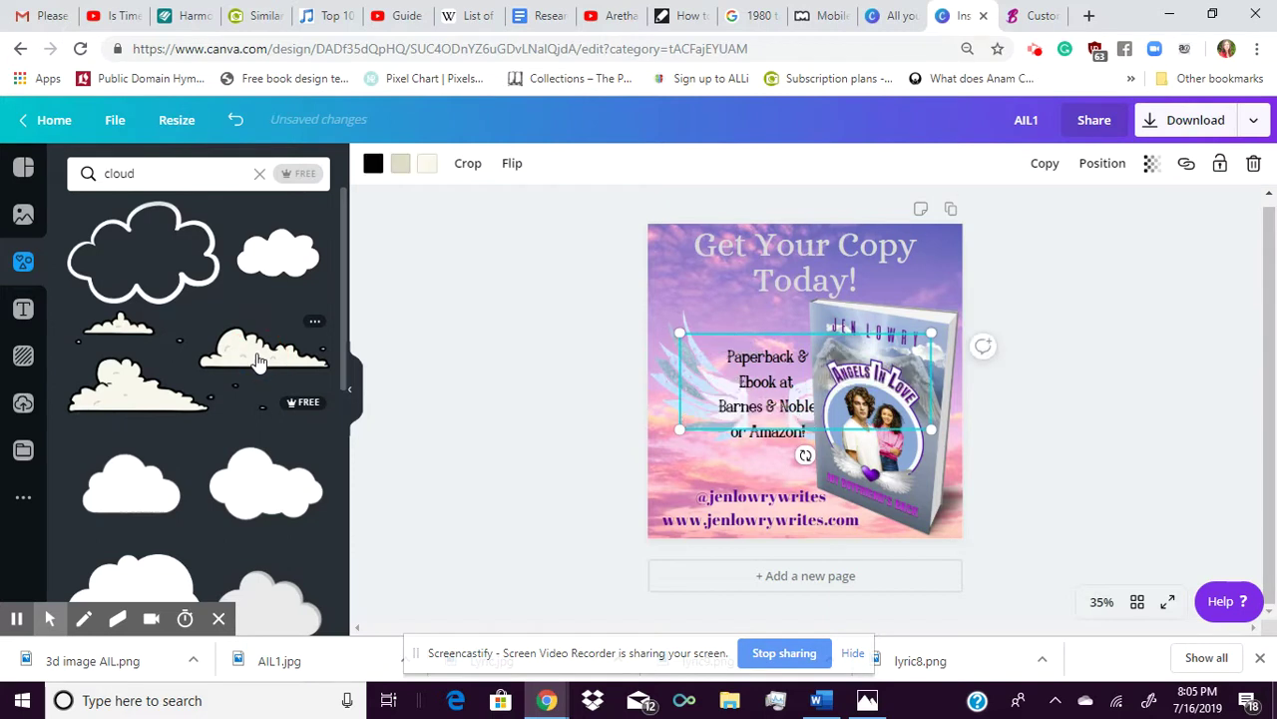
{"action": "left_click", "coordinate": [1254, 163]}
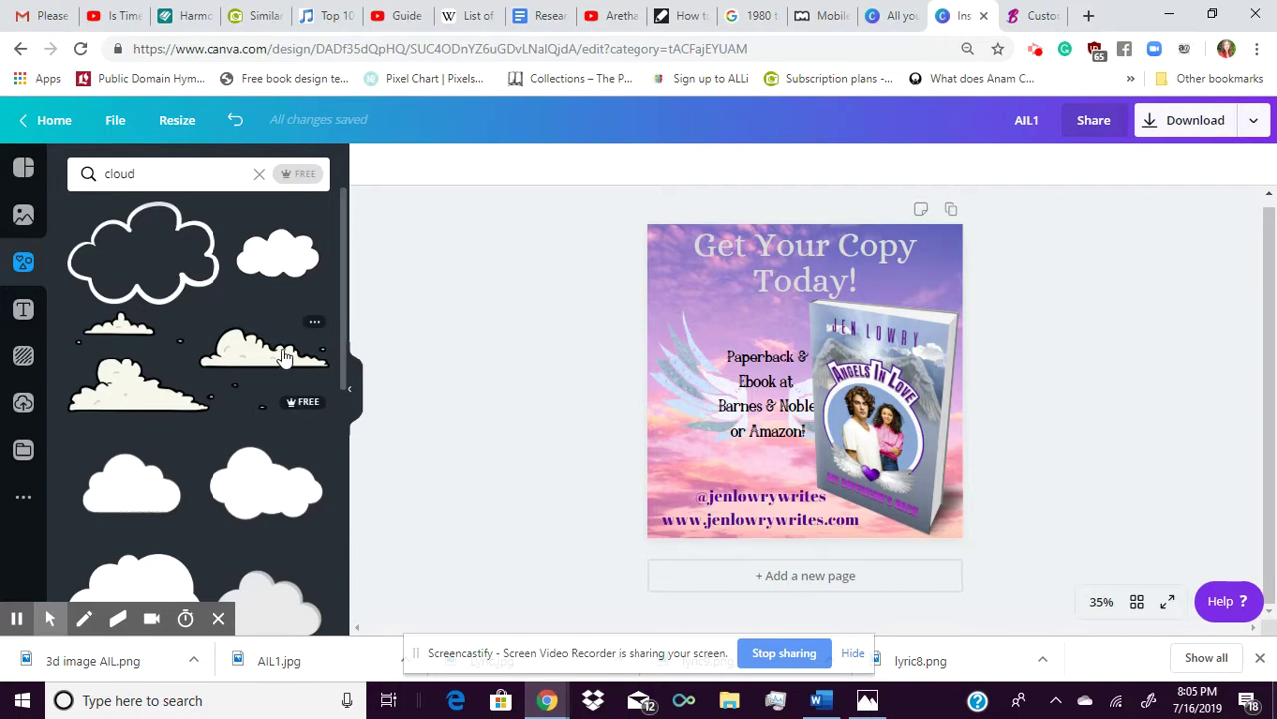
Add the glossy light blue cloud, place it at the post's lower right corner and send it backward behind the 3D book
{"action": "left_click_drag", "start_coordinate": [344, 330], "coordinate": [351, 516]}
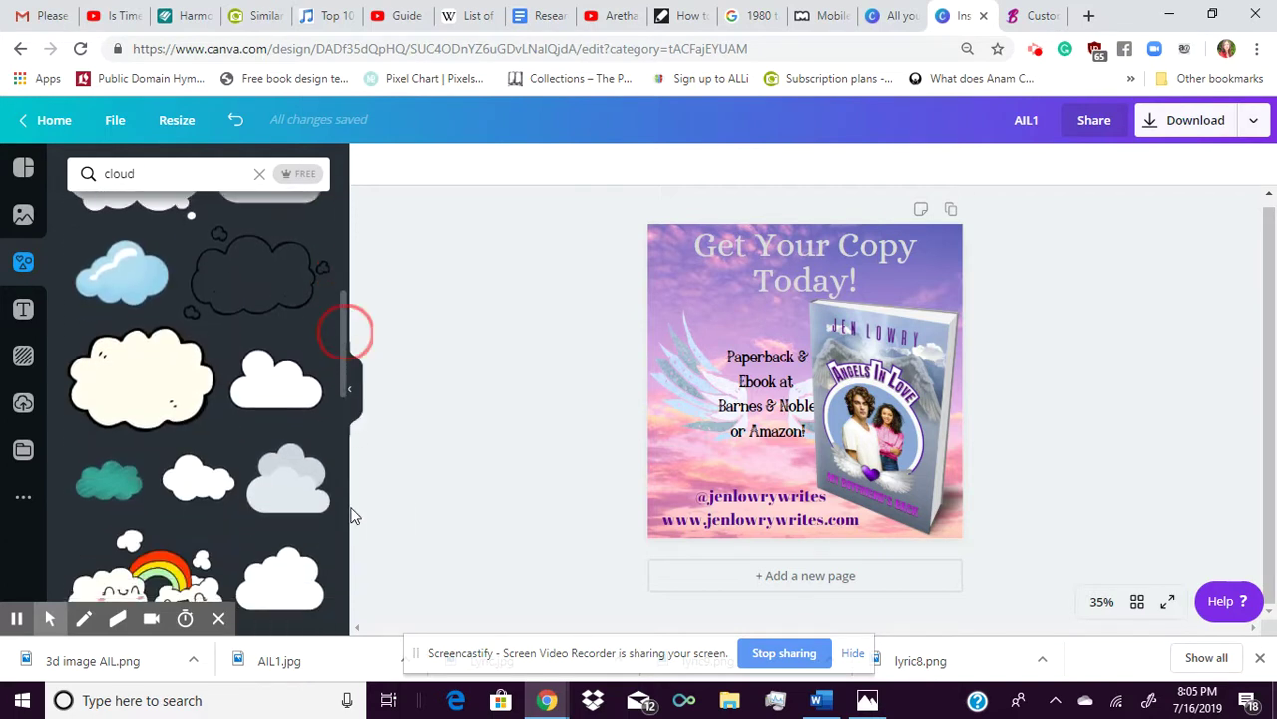
{"action": "left_click", "coordinate": [90, 267]}
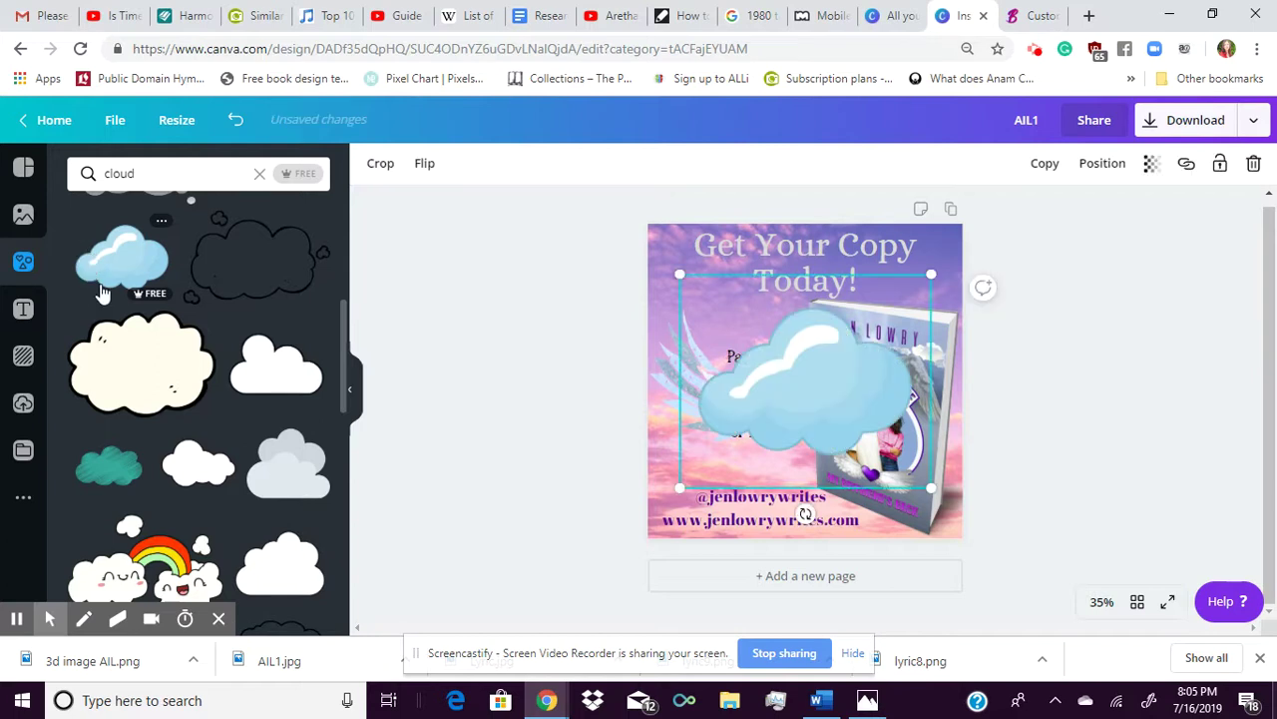
{"action": "left_click_drag", "start_coordinate": [788, 378], "coordinate": [885, 513]}
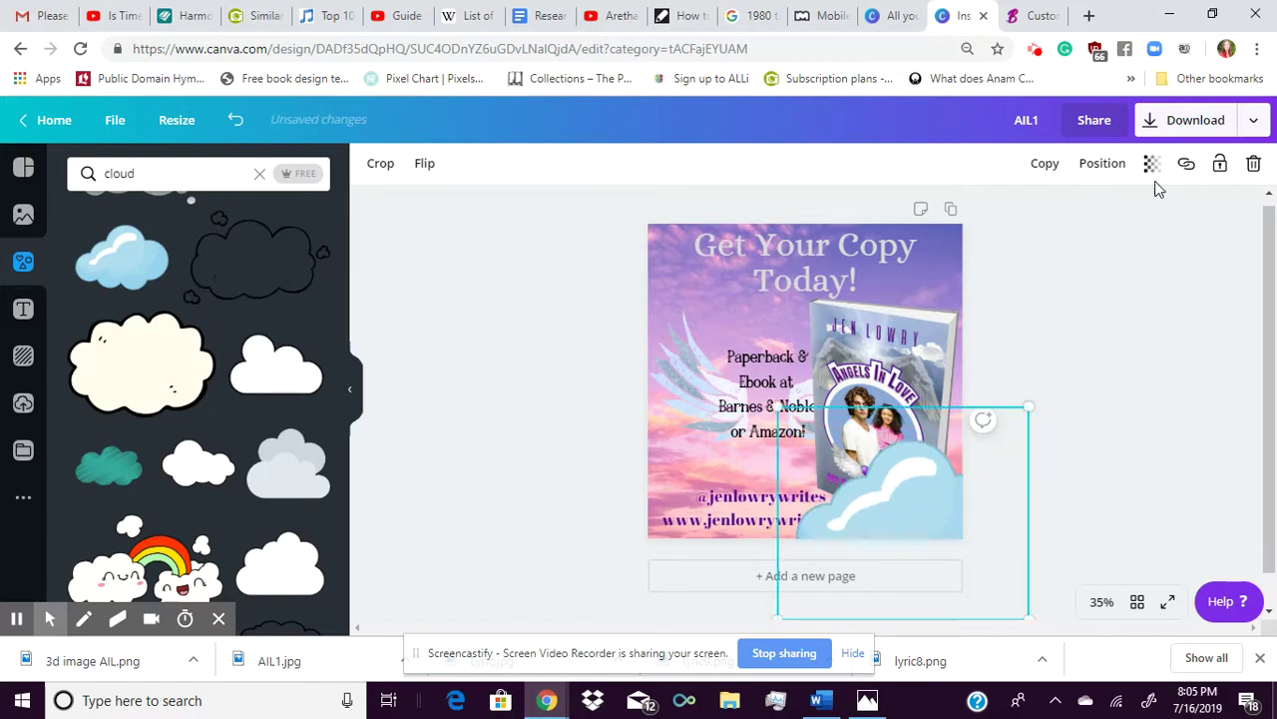
{"action": "left_click", "coordinate": [1108, 165]}
{"action": "left_click", "coordinate": [1028, 215]}
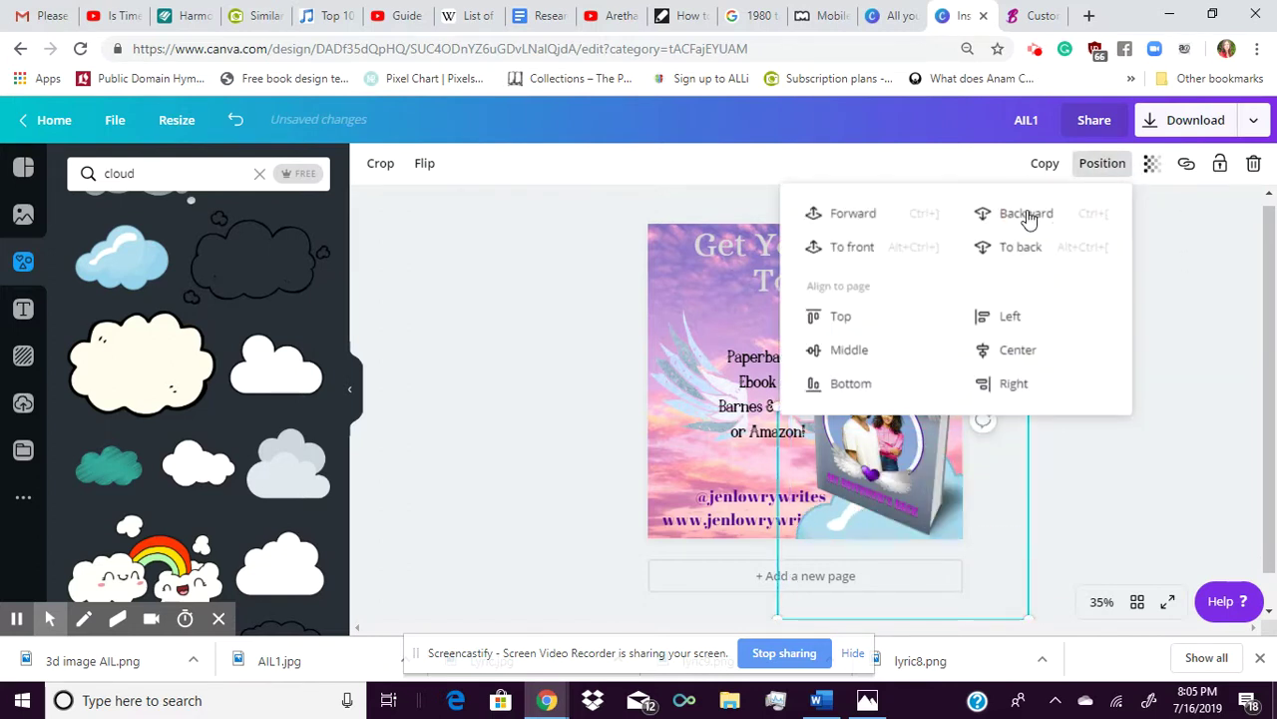
{"action": "left_click", "coordinate": [1182, 488]}
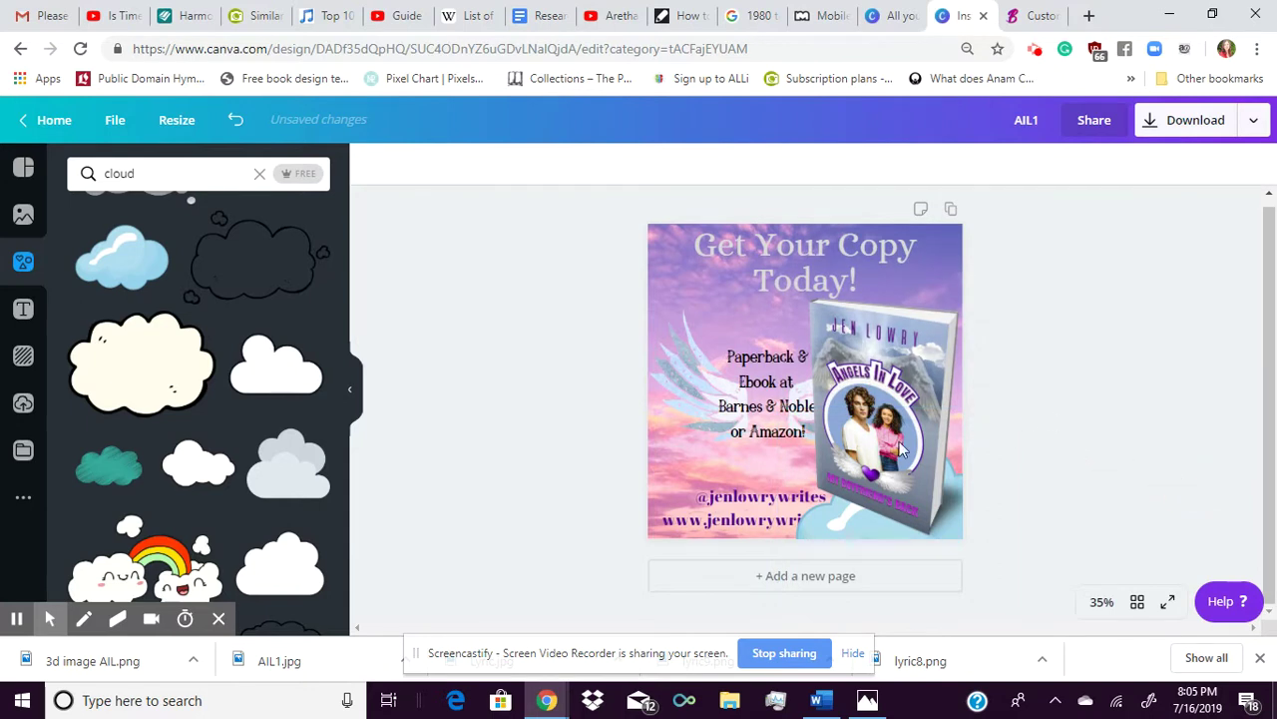
Bring the social handle and website text forward in front of the blue cloud
{"action": "left_click", "coordinate": [759, 509]}
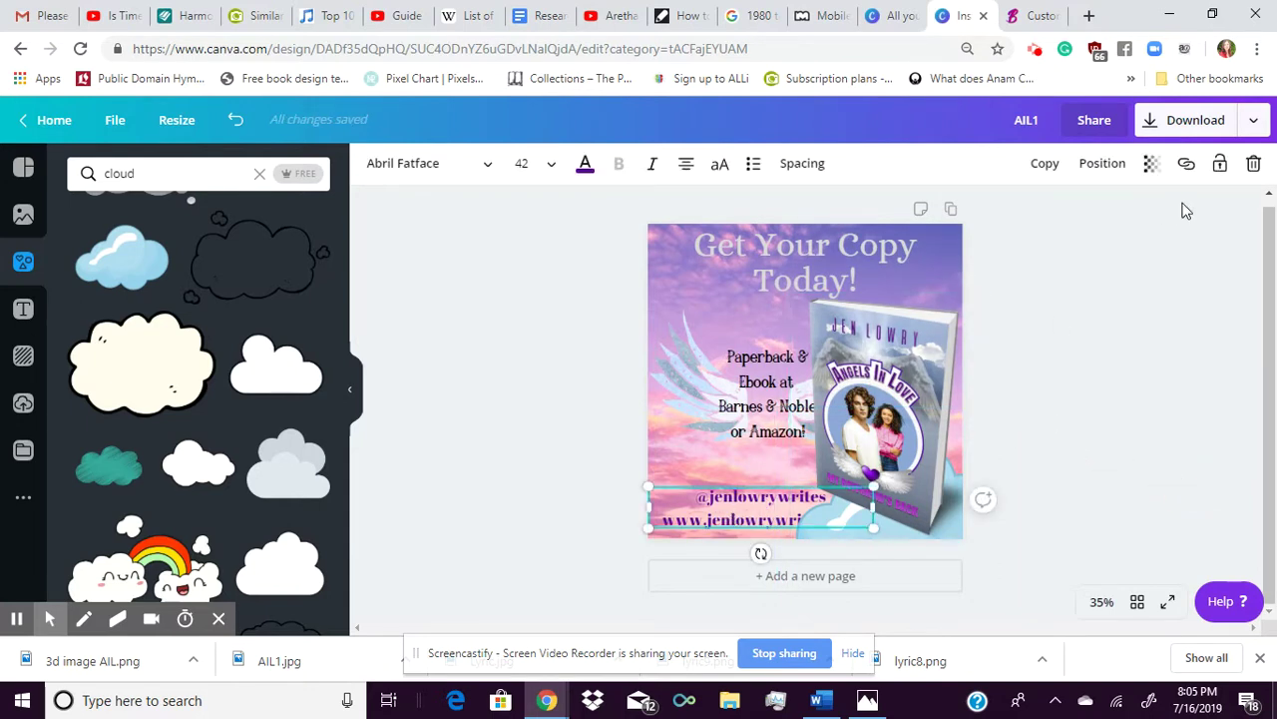
{"action": "left_click", "coordinate": [1102, 164]}
{"action": "left_click", "coordinate": [878, 215]}
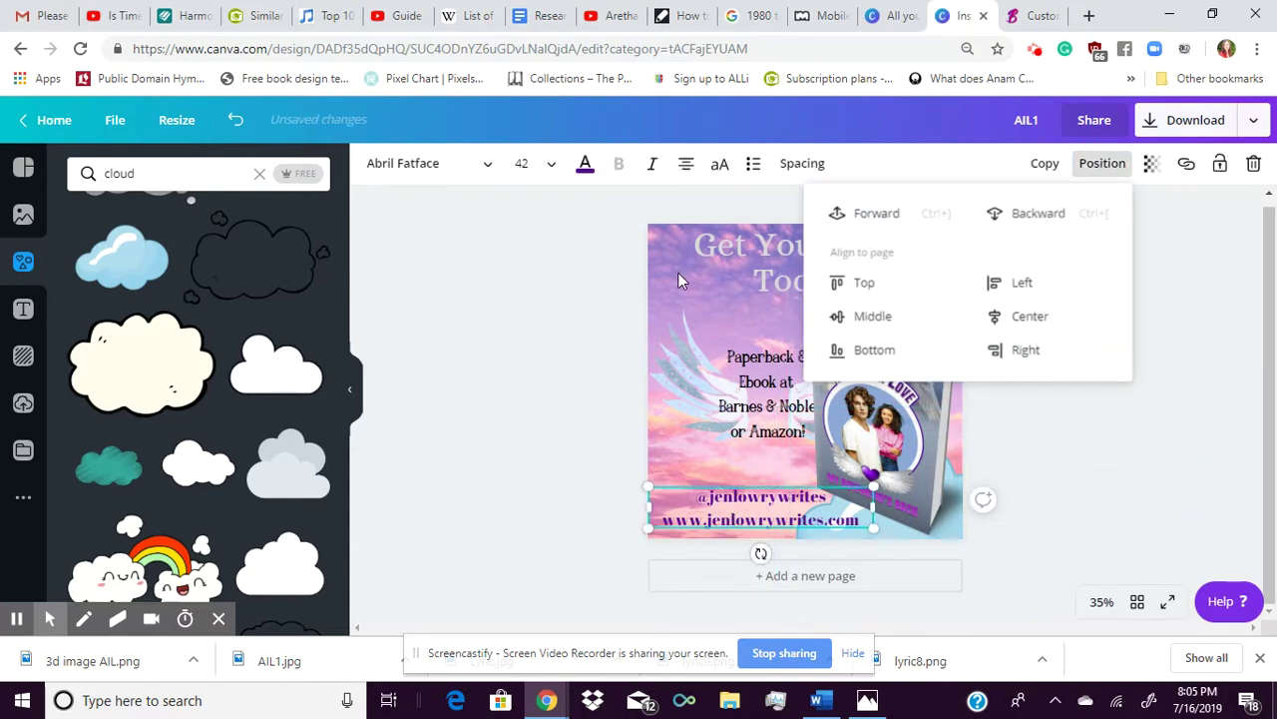
{"action": "left_click", "coordinate": [464, 361]}
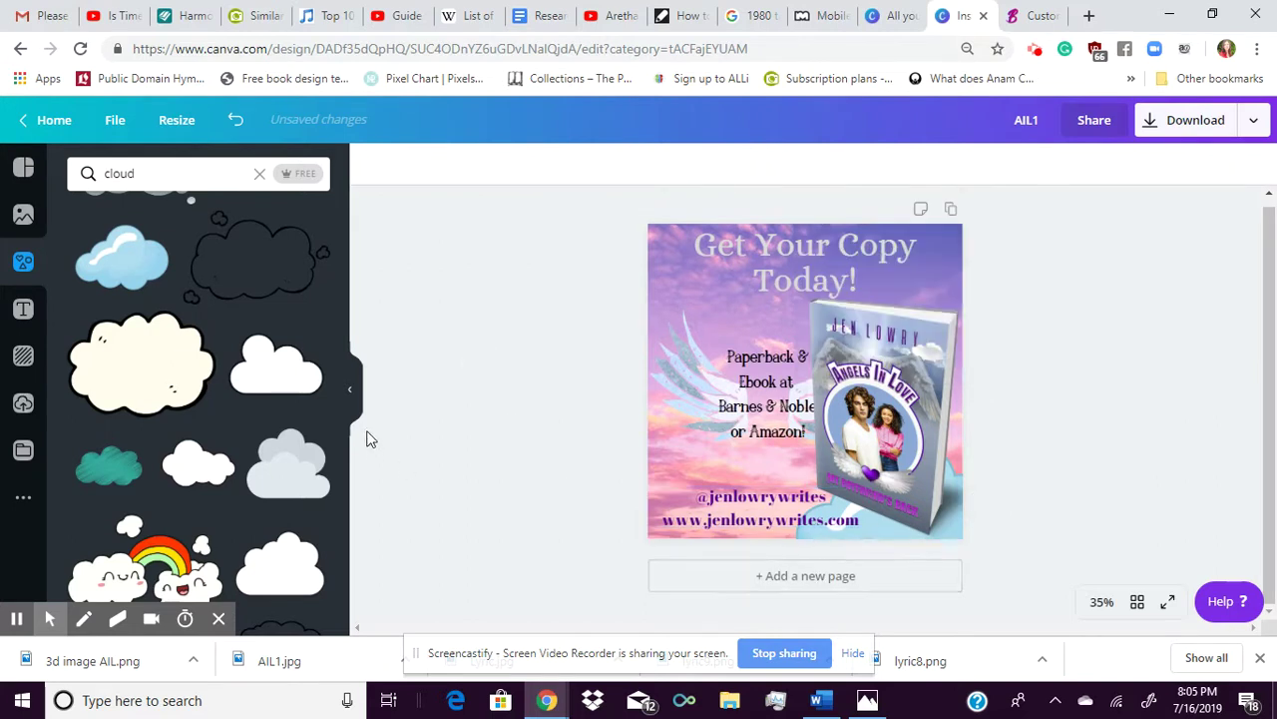
Add the square light blue and white cloud scene from the search results and enlarge it to cover the whole post
{"action": "left_click_drag", "start_coordinate": [341, 340], "coordinate": [378, 583]}
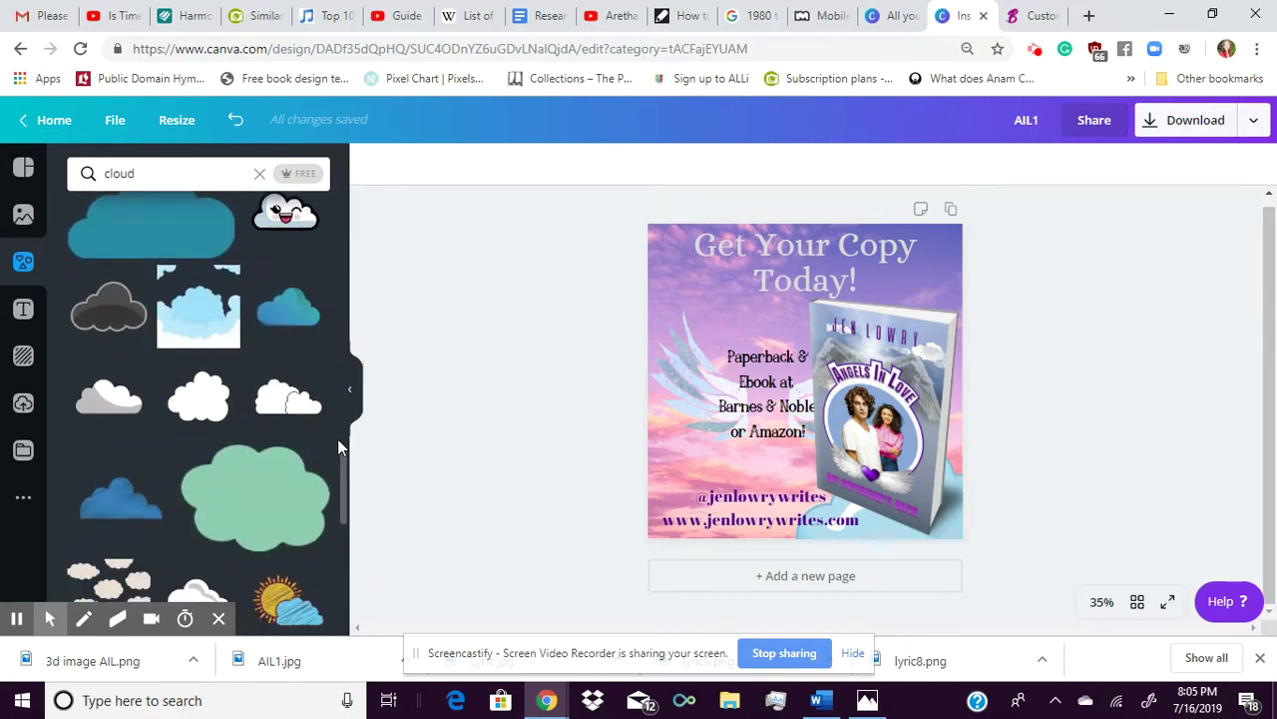
{"action": "mouse_move", "coordinate": [342, 458]}
{"action": "left_mouse_down"}
{"action": "mouse_move", "coordinate": [345, 497]}
{"action": "mouse_move", "coordinate": [337, 468]}
{"action": "left_mouse_up"}
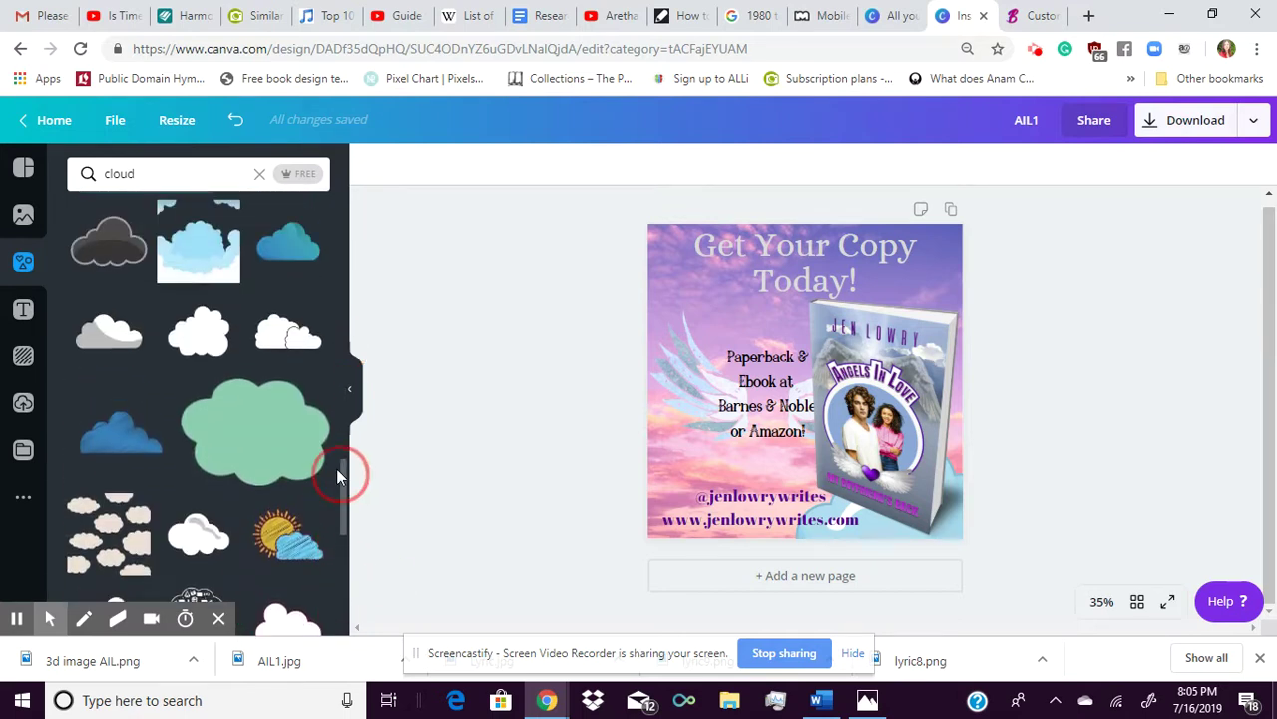
{"action": "left_click", "coordinate": [193, 236]}
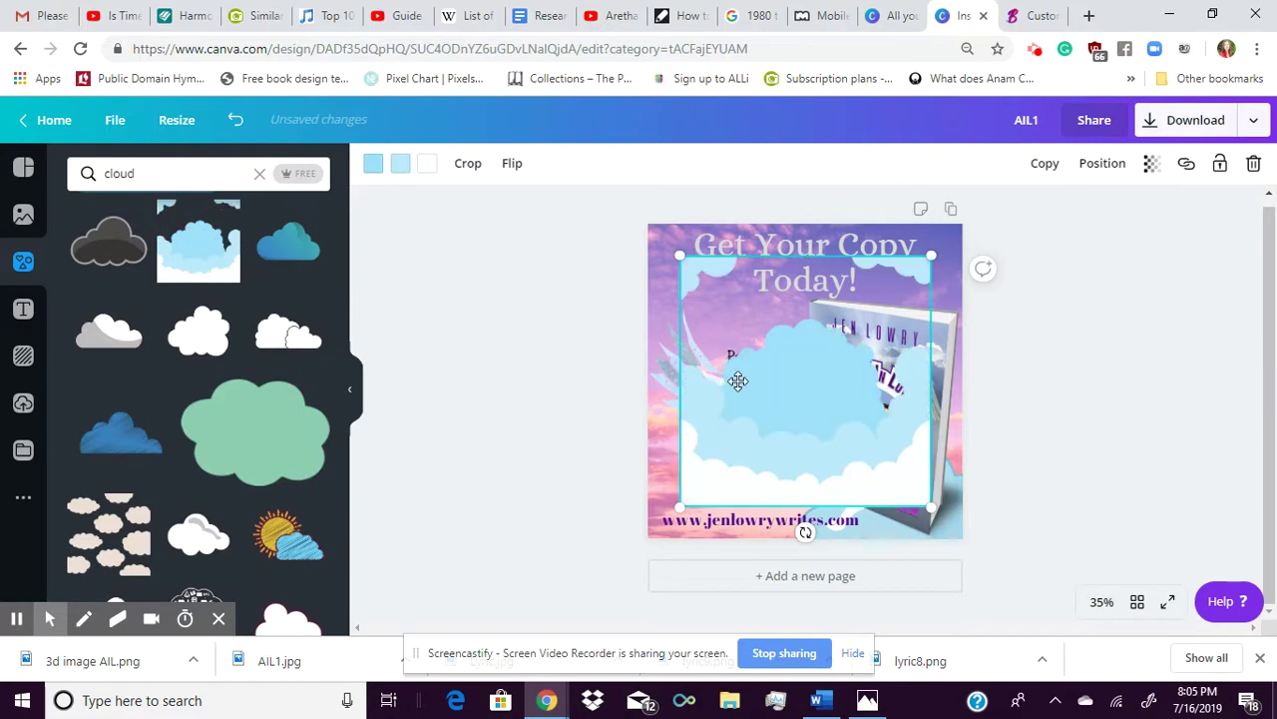
{"action": "left_click", "coordinate": [708, 397]}
{"action": "left_click_drag", "start_coordinate": [708, 398], "coordinate": [670, 366]}
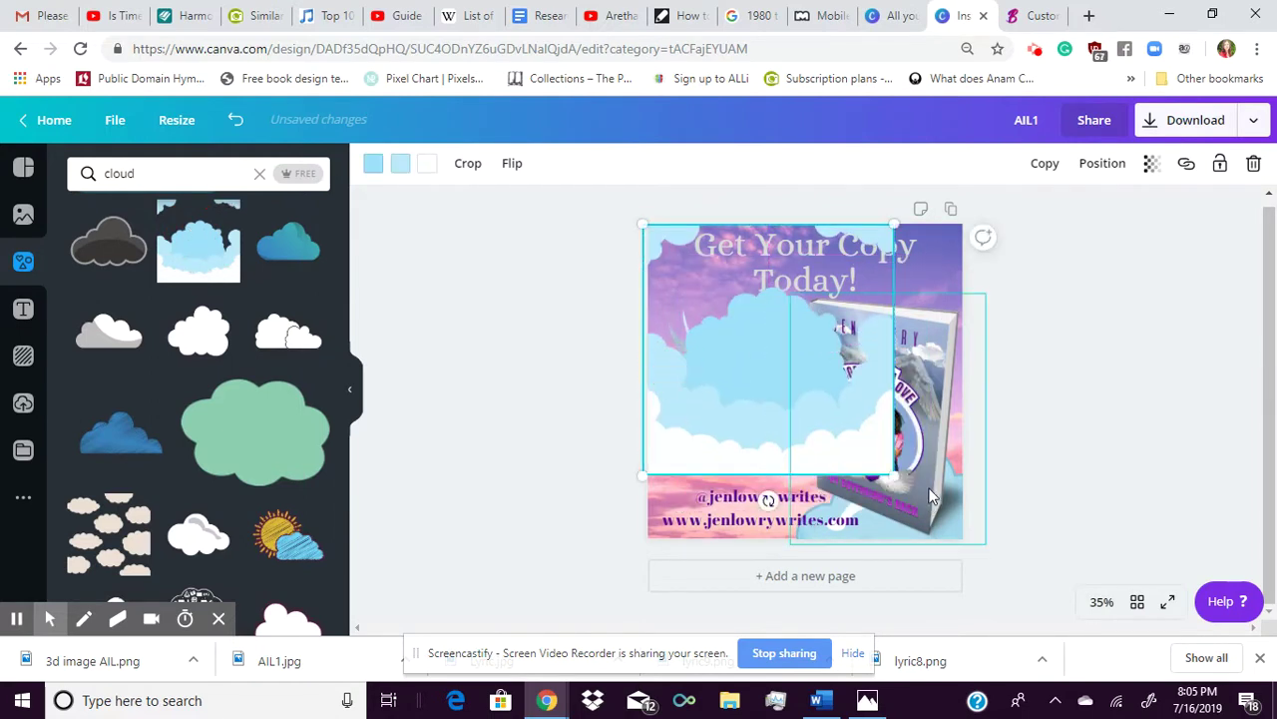
{"action": "left_click_drag", "start_coordinate": [891, 476], "coordinate": [988, 528]}
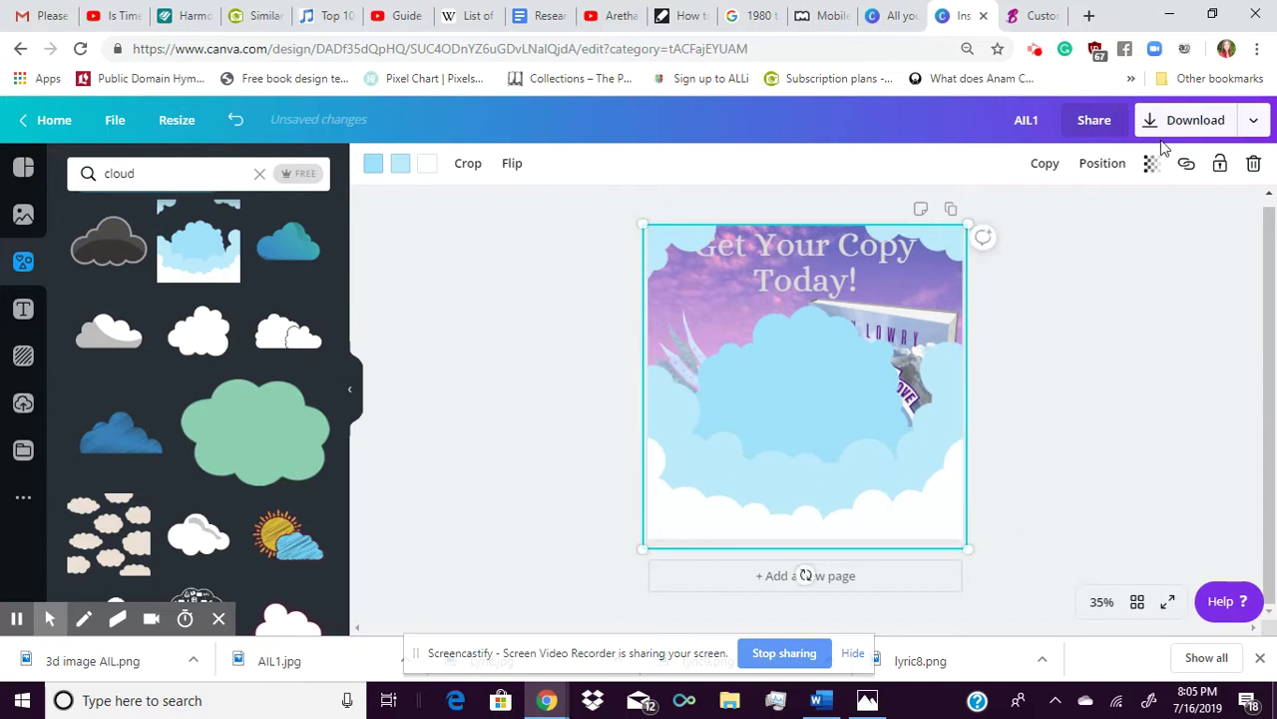
Send the enlarged cloud scene backward until it sits behind the texts, the wings and the 3D book
{"action": "left_click", "coordinate": [1106, 168]}
{"action": "left_click", "coordinate": [1015, 217]}
{"action": "left_click", "coordinate": [1016, 217]}
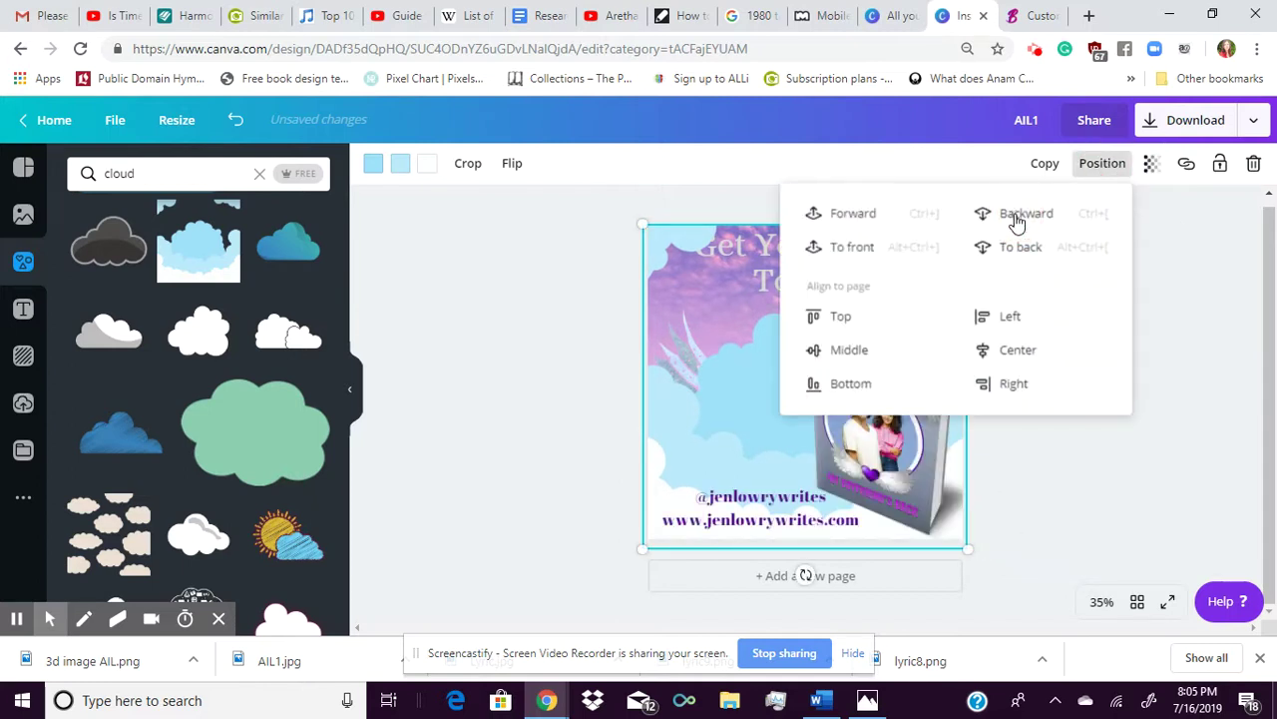
{"action": "left_click", "coordinate": [1018, 220]}
{"action": "left_click", "coordinate": [1017, 219]}
{"action": "left_click", "coordinate": [1017, 220]}
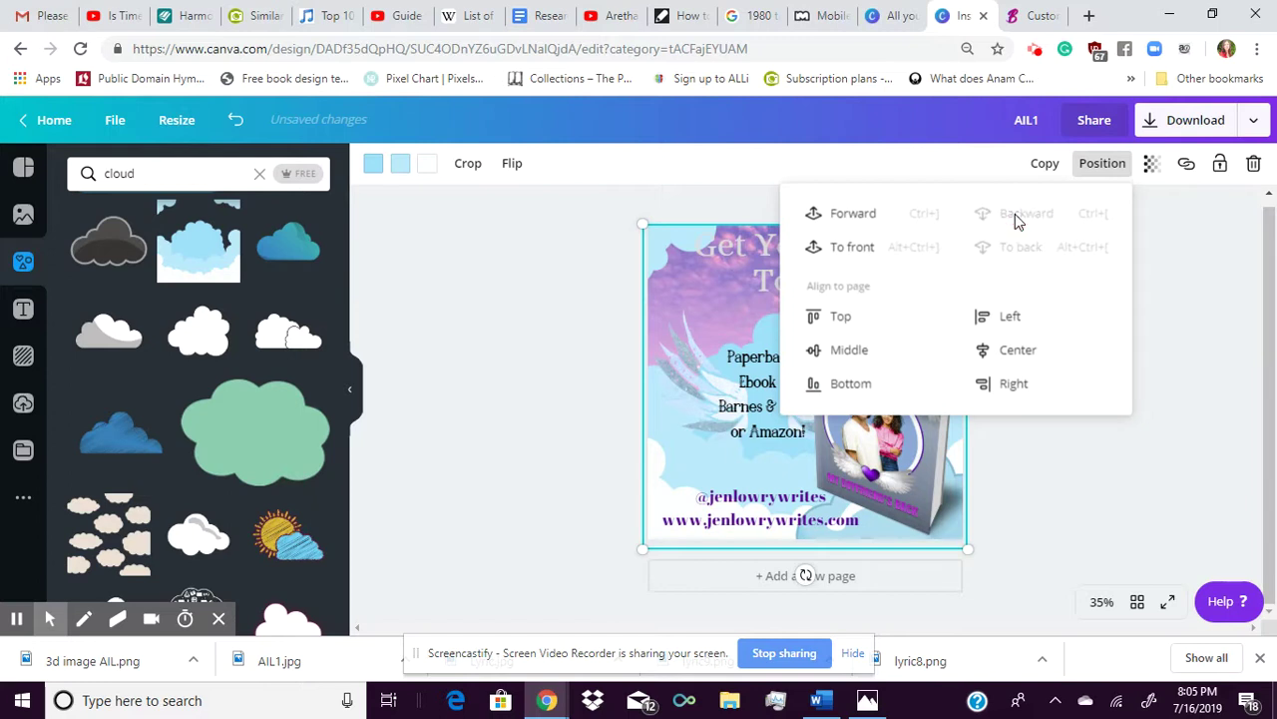
{"action": "left_click", "coordinate": [562, 405]}
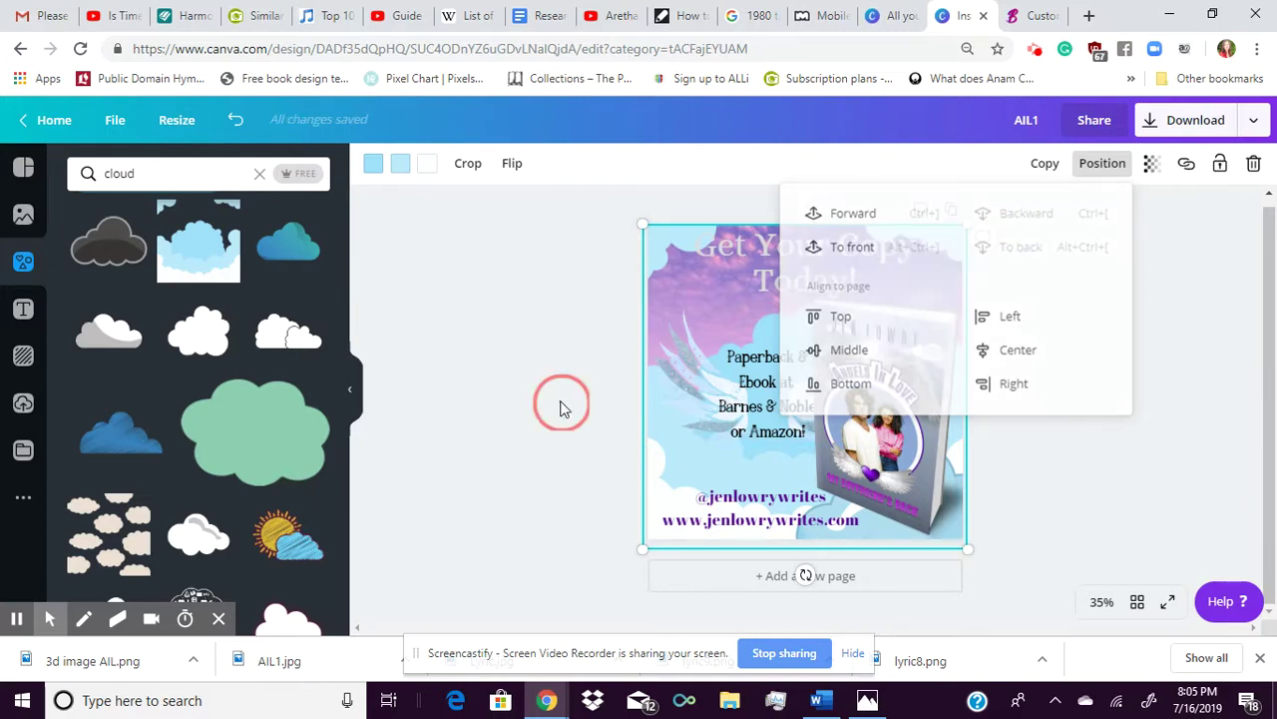
Recolor the "Get Your Copy Today!" heading with the dark purple brand color
{"action": "left_click", "coordinate": [834, 250]}
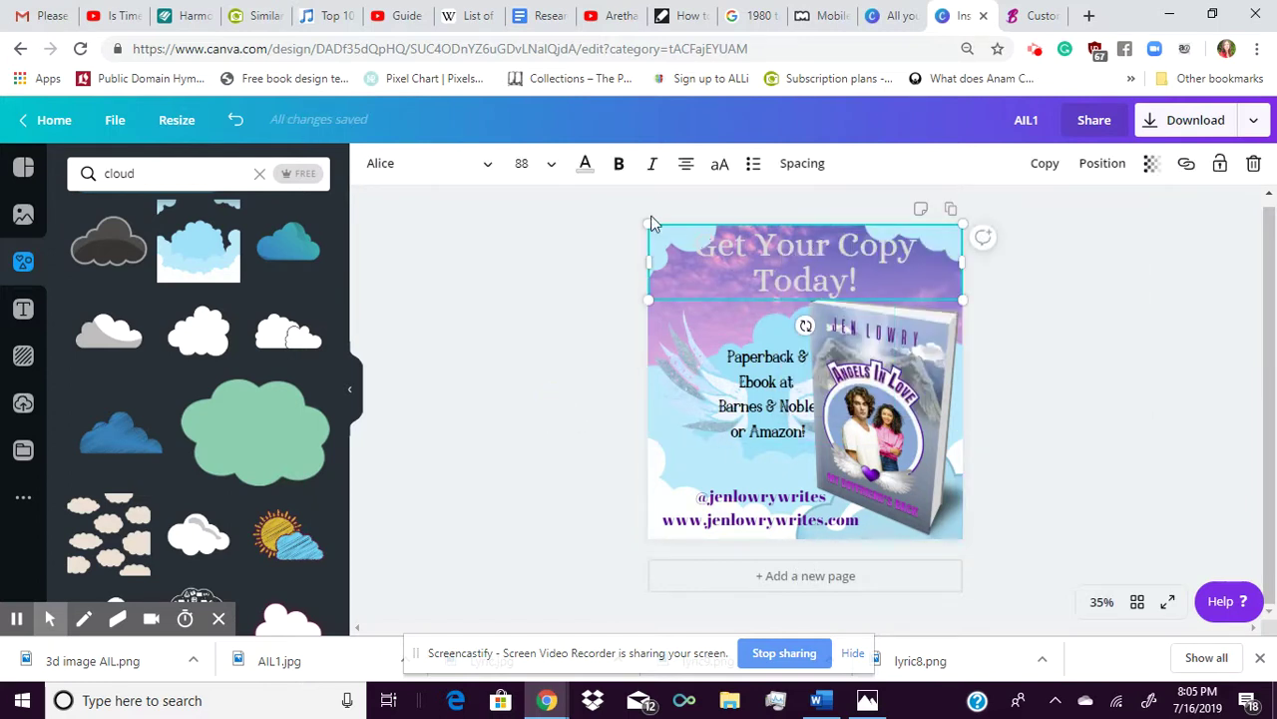
{"action": "left_click", "coordinate": [584, 165]}
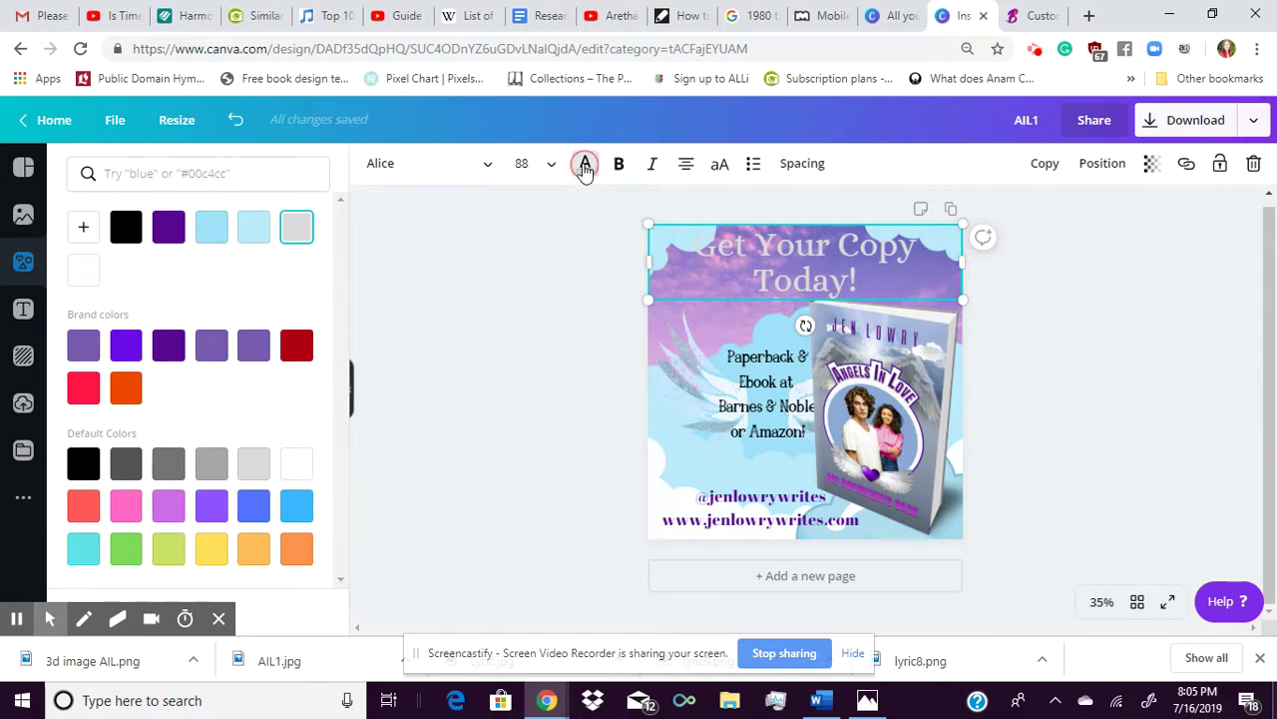
{"action": "left_click", "coordinate": [169, 341]}
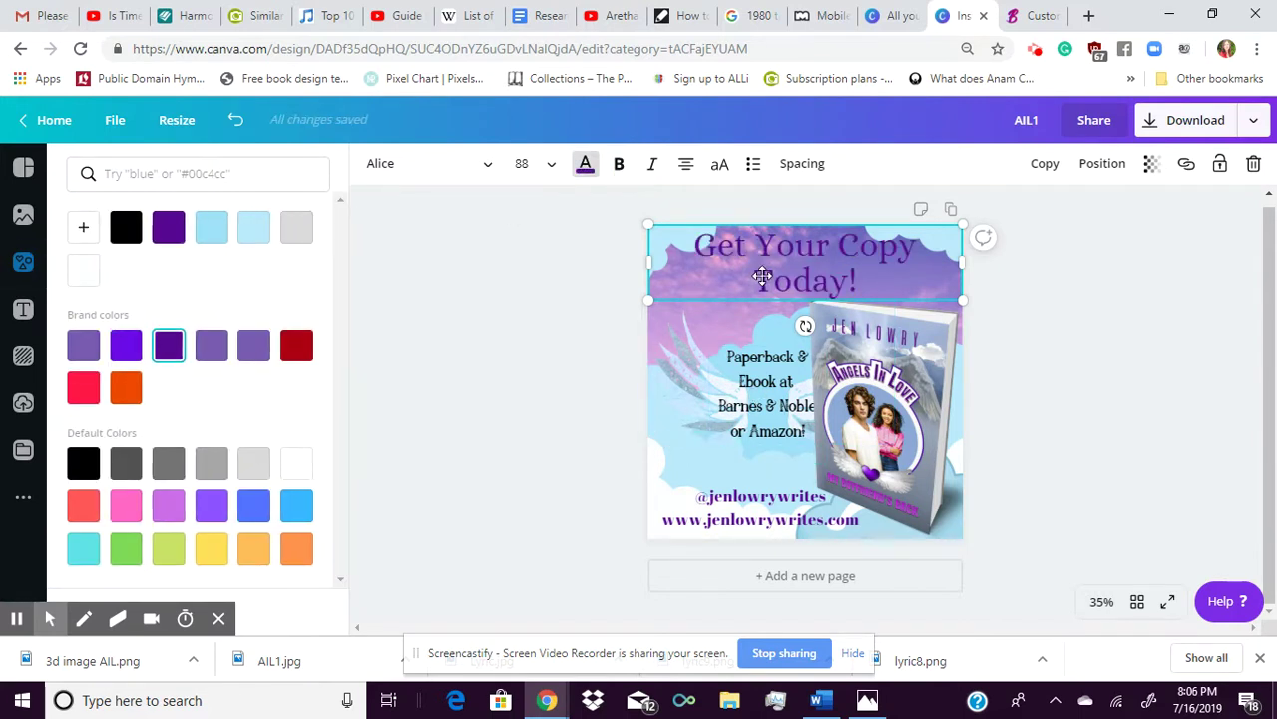
Set the heading's font size to 104 and shift it slightly down and to the right
{"action": "left_click", "coordinate": [718, 265]}
{"action": "left_click", "coordinate": [546, 163]}
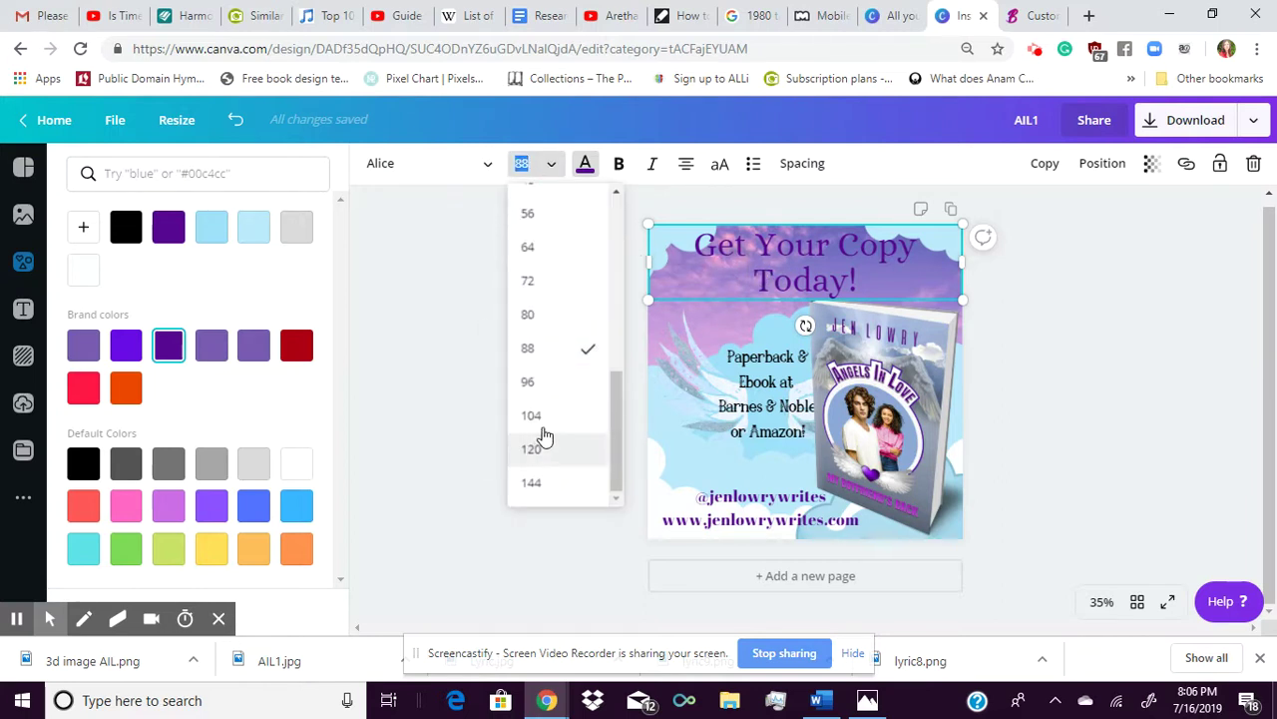
{"action": "left_click", "coordinate": [546, 414]}
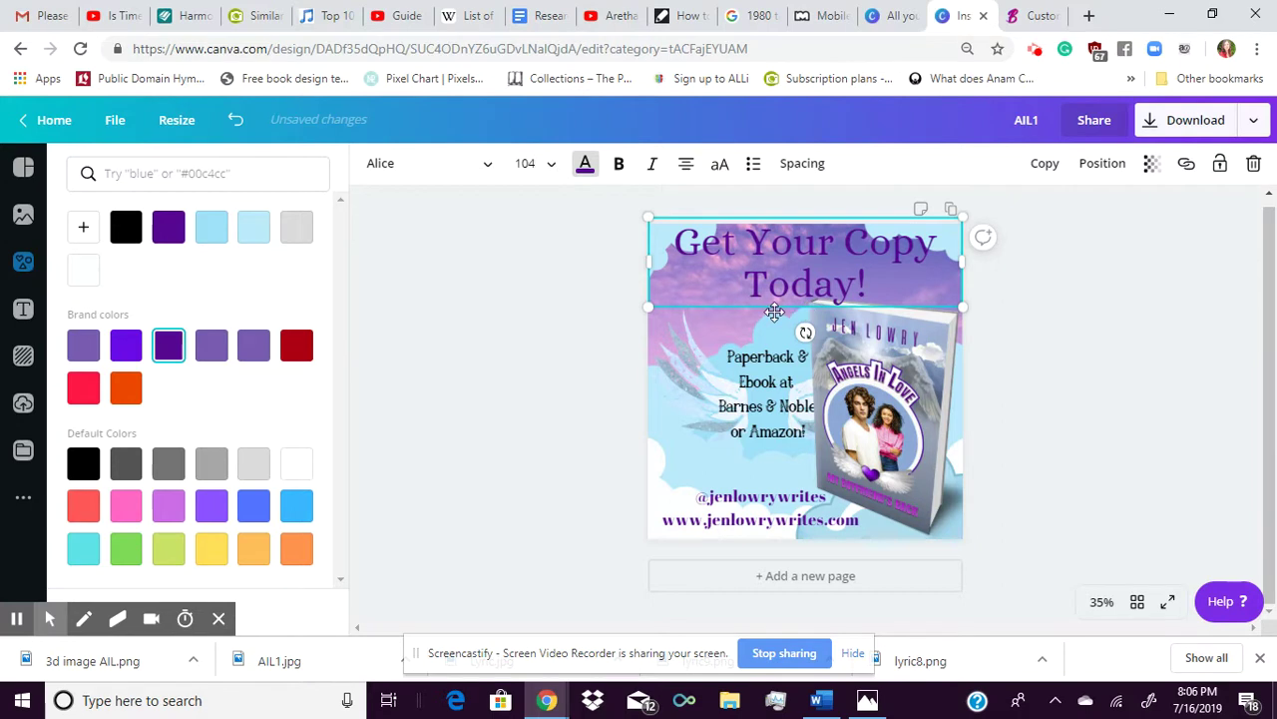
{"action": "left_click_drag", "start_coordinate": [771, 307], "coordinate": [786, 311]}
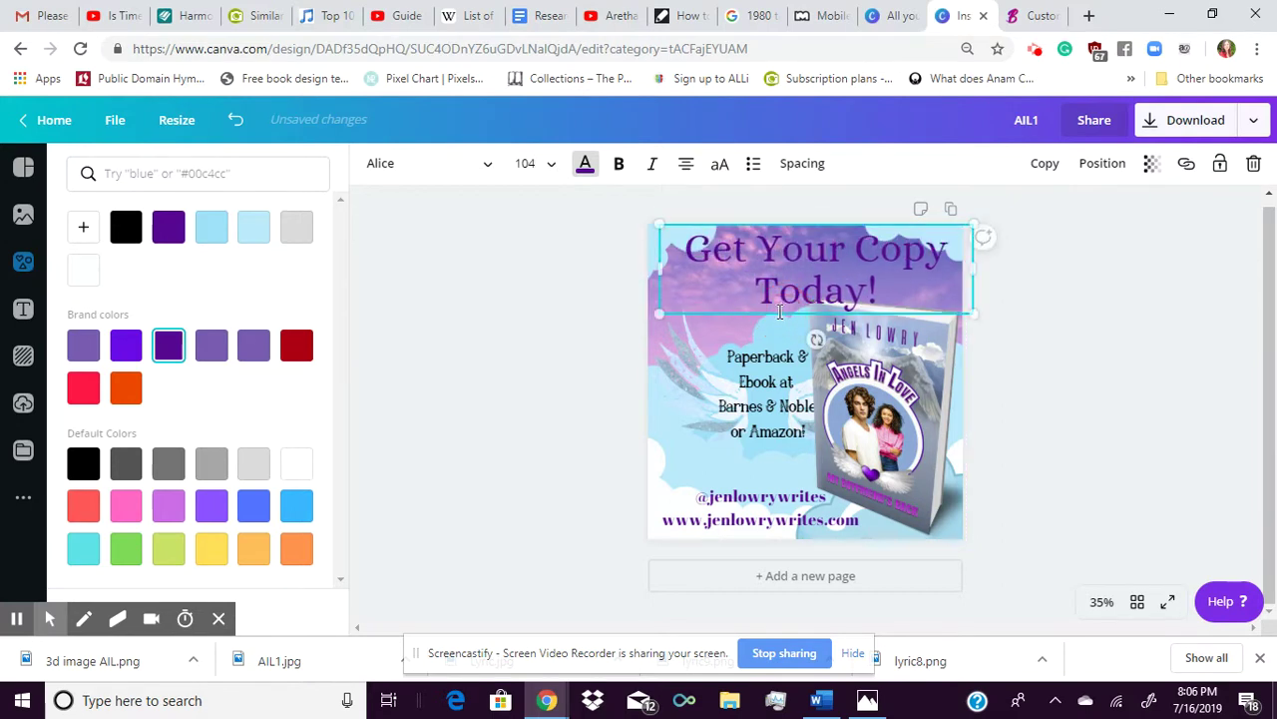
{"action": "left_click", "coordinate": [547, 392]}
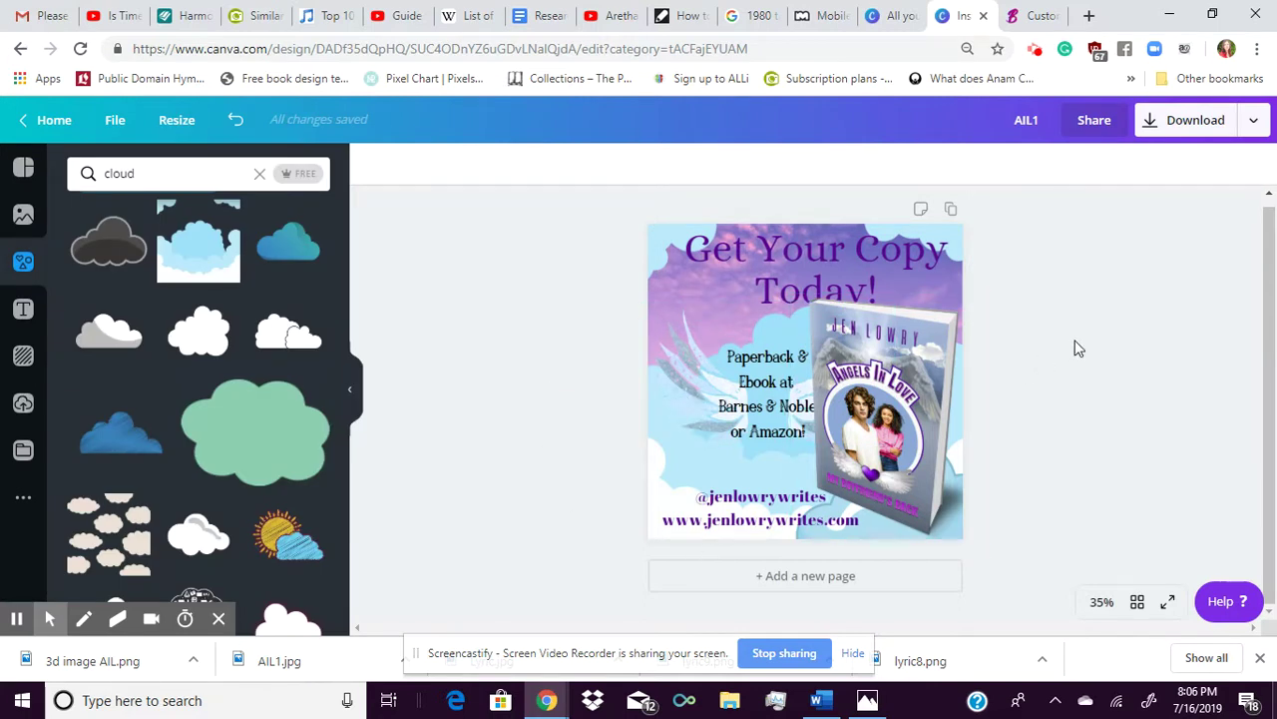
Nudge the 3D book slightly down and right, and lower the social handle and website text
{"action": "left_click_drag", "start_coordinate": [850, 349], "coordinate": [848, 366]}
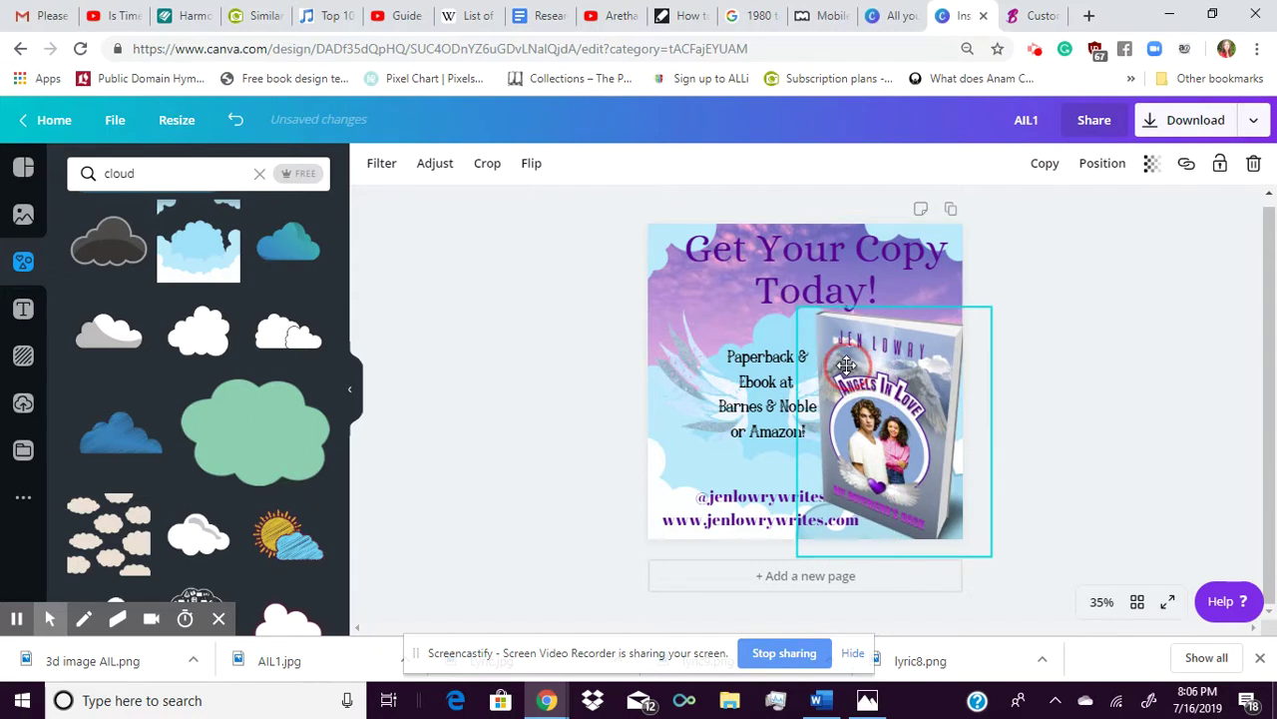
{"action": "left_click", "coordinate": [752, 496]}
{"action": "left_click_drag", "start_coordinate": [753, 496], "coordinate": [751, 496]}
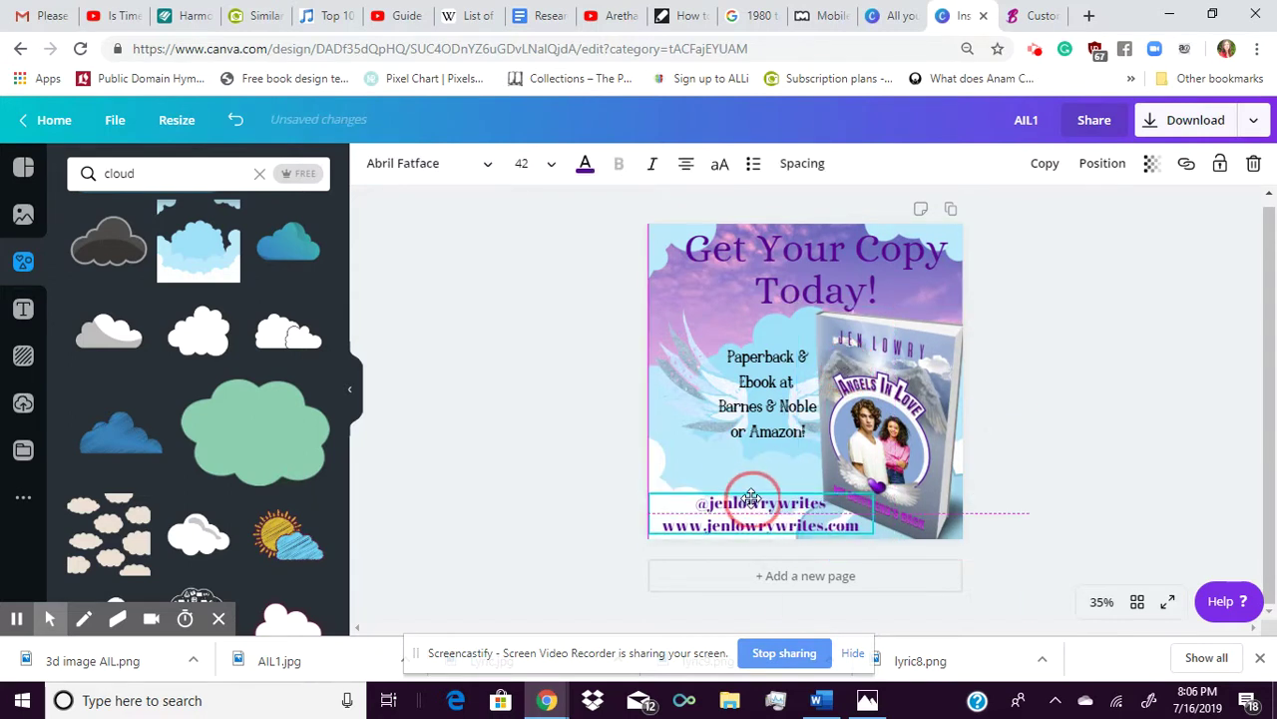
{"action": "left_click", "coordinate": [1061, 310]}
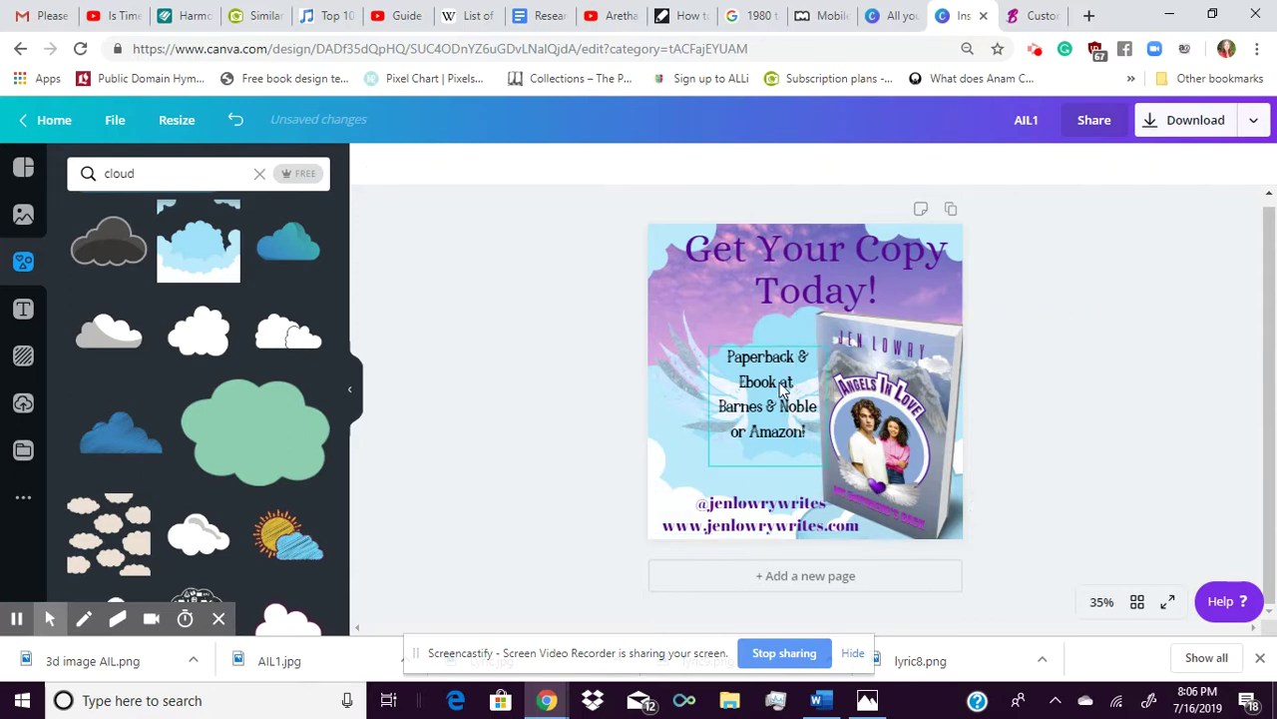
Shift the "Paperback & Ebook" text slightly left, and shrink and reposition the 3D book beside it
{"action": "mouse_move", "coordinate": [784, 395]}
{"action": "left_mouse_down"}
{"action": "mouse_move", "coordinate": [770, 384]}
{"action": "mouse_move", "coordinate": [778, 395]}
{"action": "left_mouse_up"}
{"action": "left_click_drag", "start_coordinate": [878, 397], "coordinate": [884, 395]}
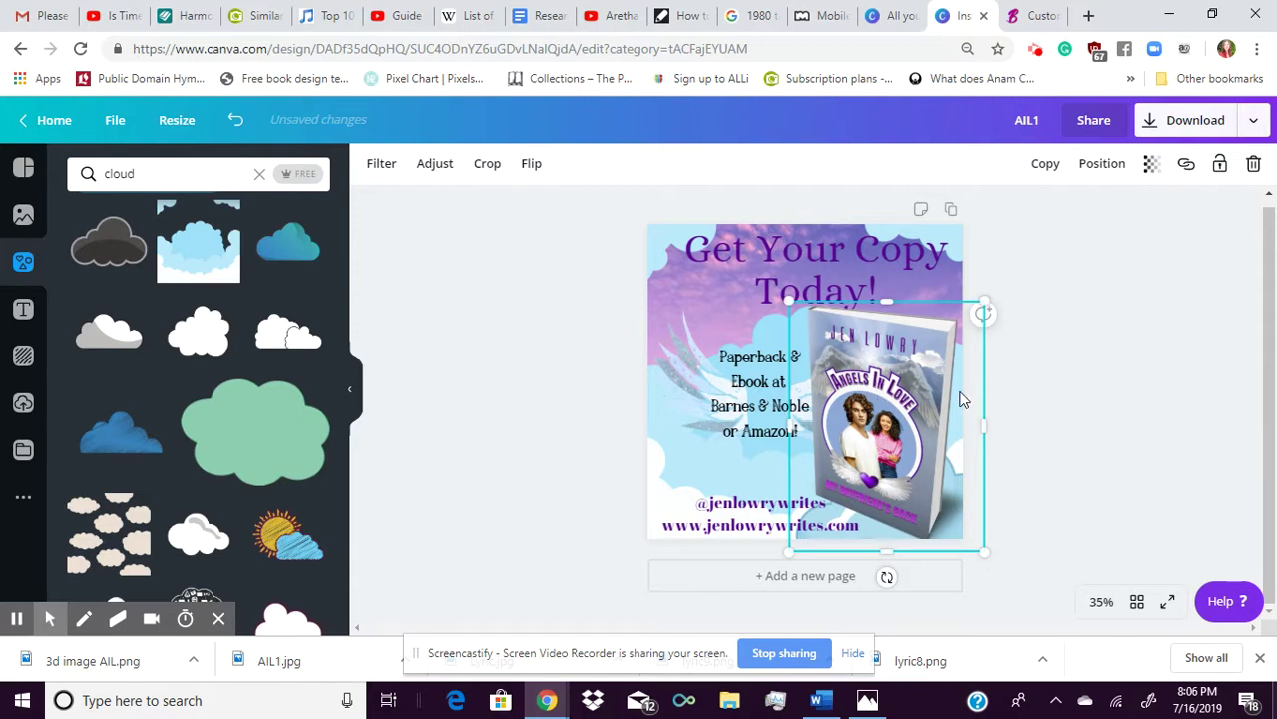
{"action": "mouse_move", "coordinate": [788, 300]}
{"action": "left_mouse_down"}
{"action": "mouse_move", "coordinate": [829, 339]}
{"action": "mouse_move", "coordinate": [807, 315]}
{"action": "left_mouse_up"}
{"action": "left_click_drag", "start_coordinate": [871, 367], "coordinate": [861, 359]}
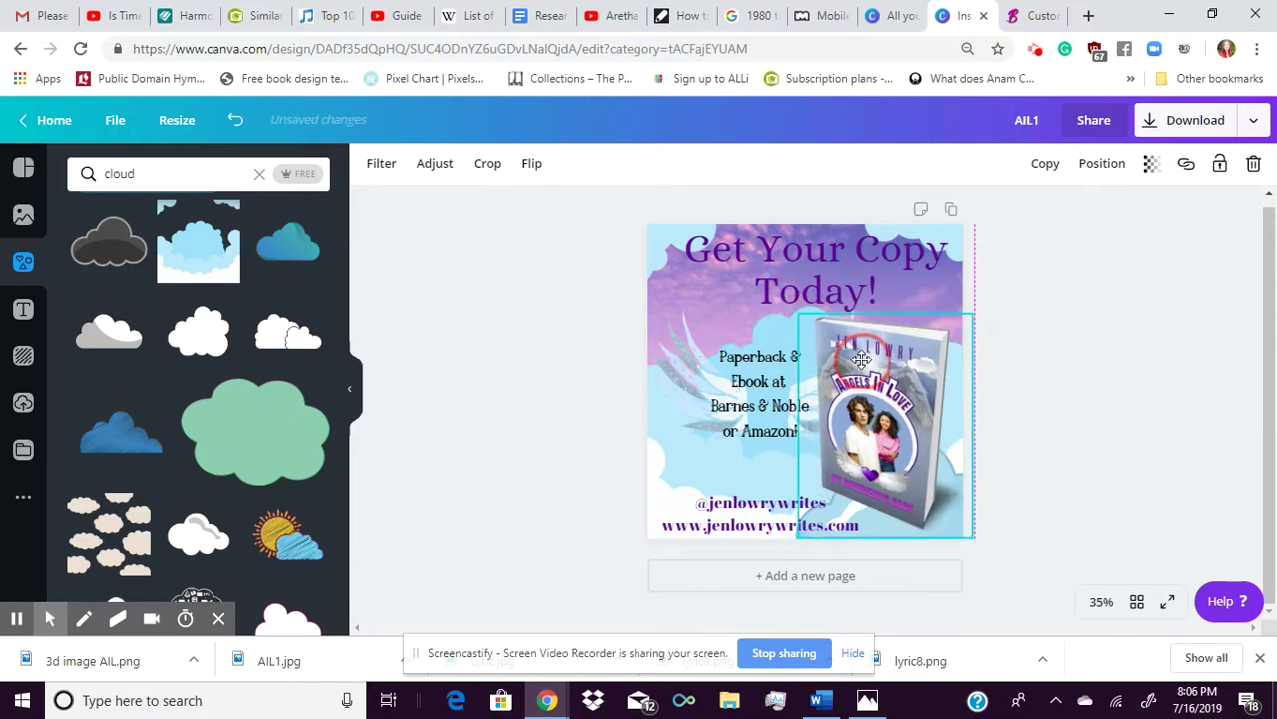
{"action": "left_click", "coordinate": [1118, 362]}
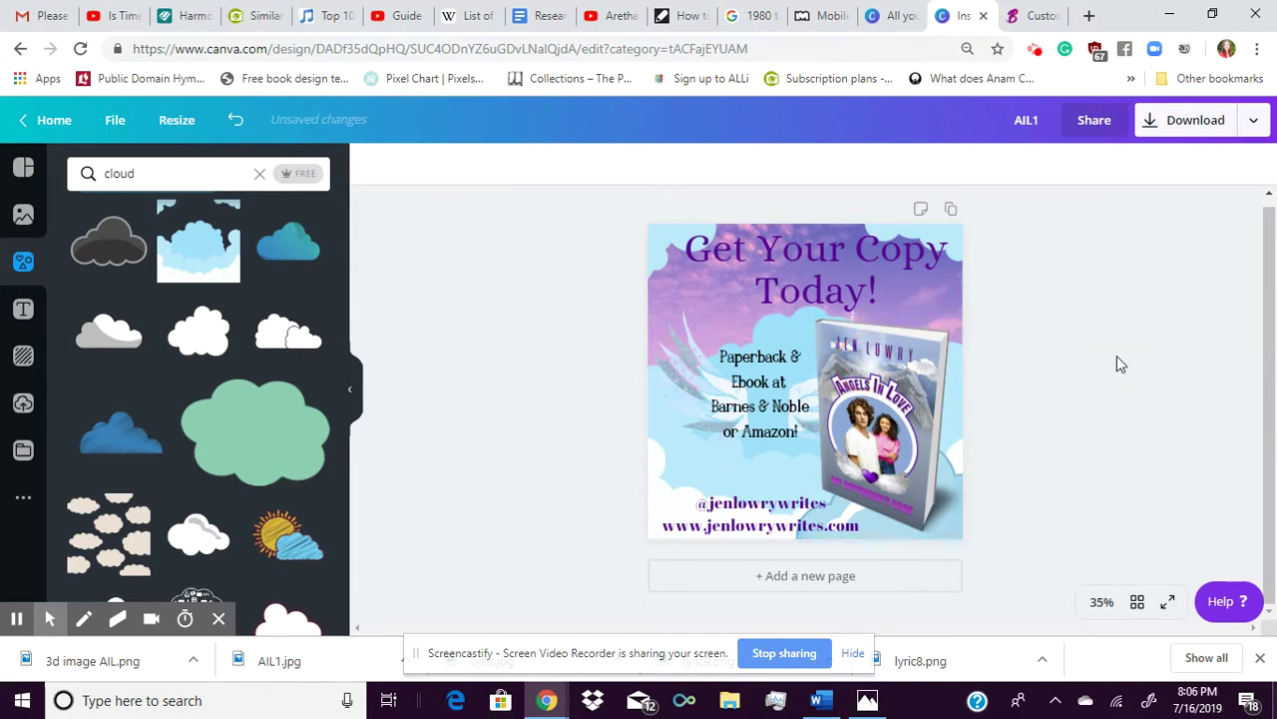
Raise the heading toward the post's upper edge and enlarge the 3D book slightly to fit just below it
{"action": "left_click_drag", "start_coordinate": [862, 270], "coordinate": [859, 263]}
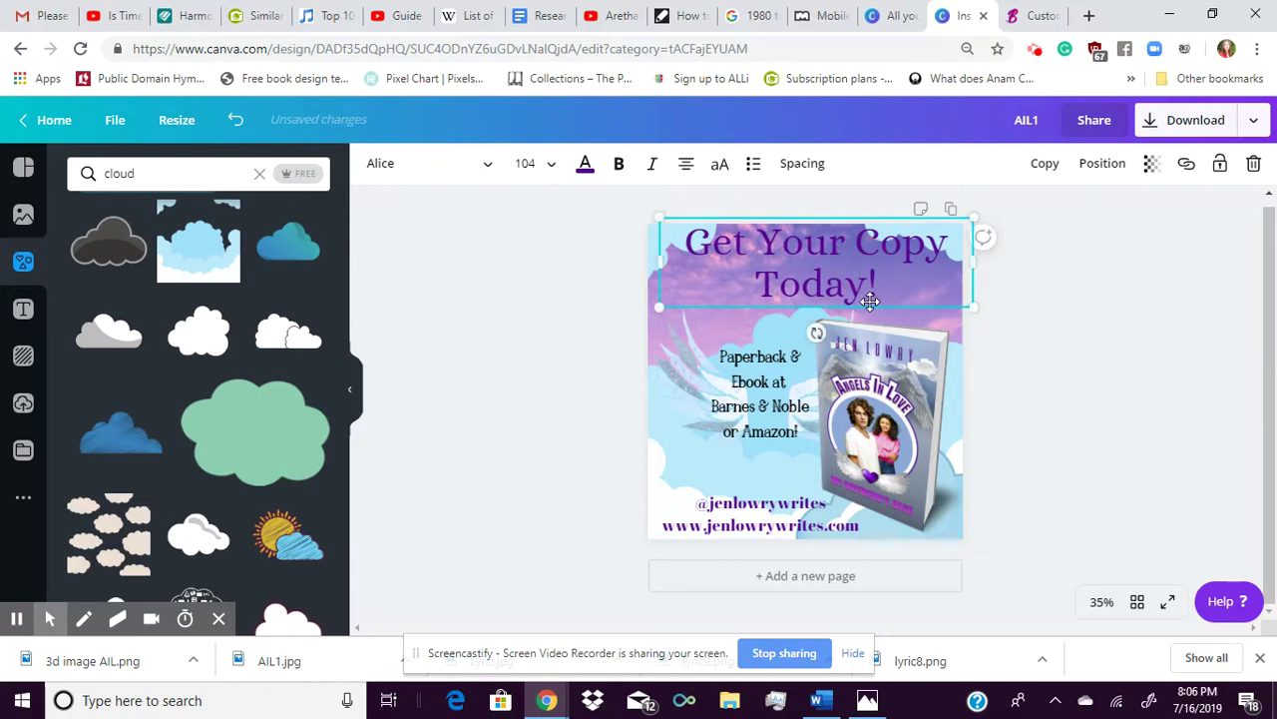
{"action": "left_click", "coordinate": [880, 367]}
{"action": "left_click_drag", "start_coordinate": [799, 316], "coordinate": [793, 318]}
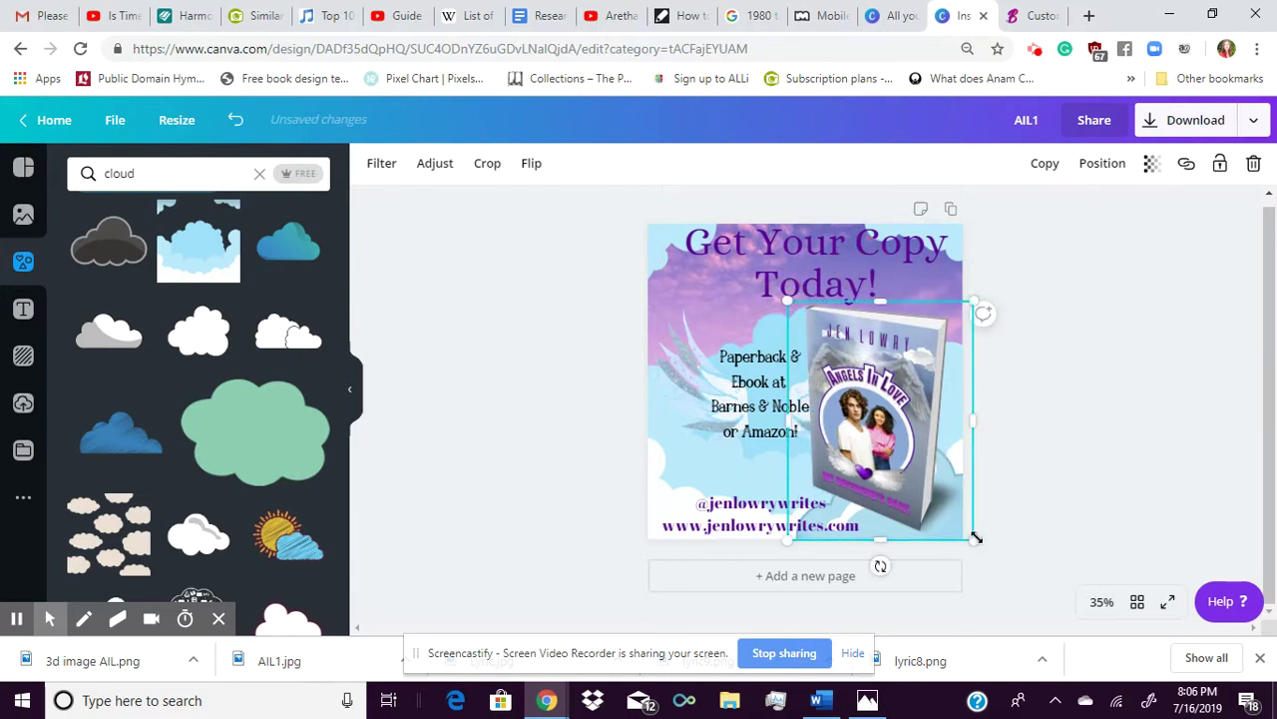
{"action": "left_click_drag", "start_coordinate": [869, 479], "coordinate": [872, 479]}
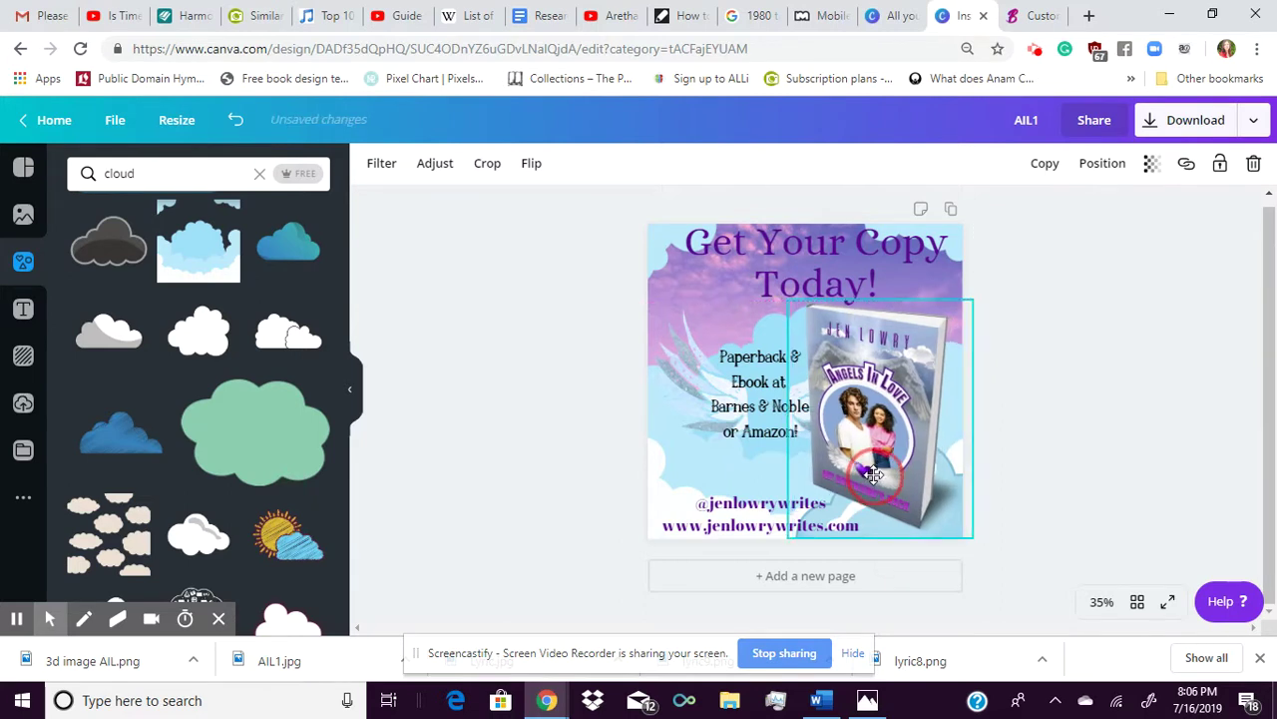
{"action": "left_click", "coordinate": [1117, 504]}
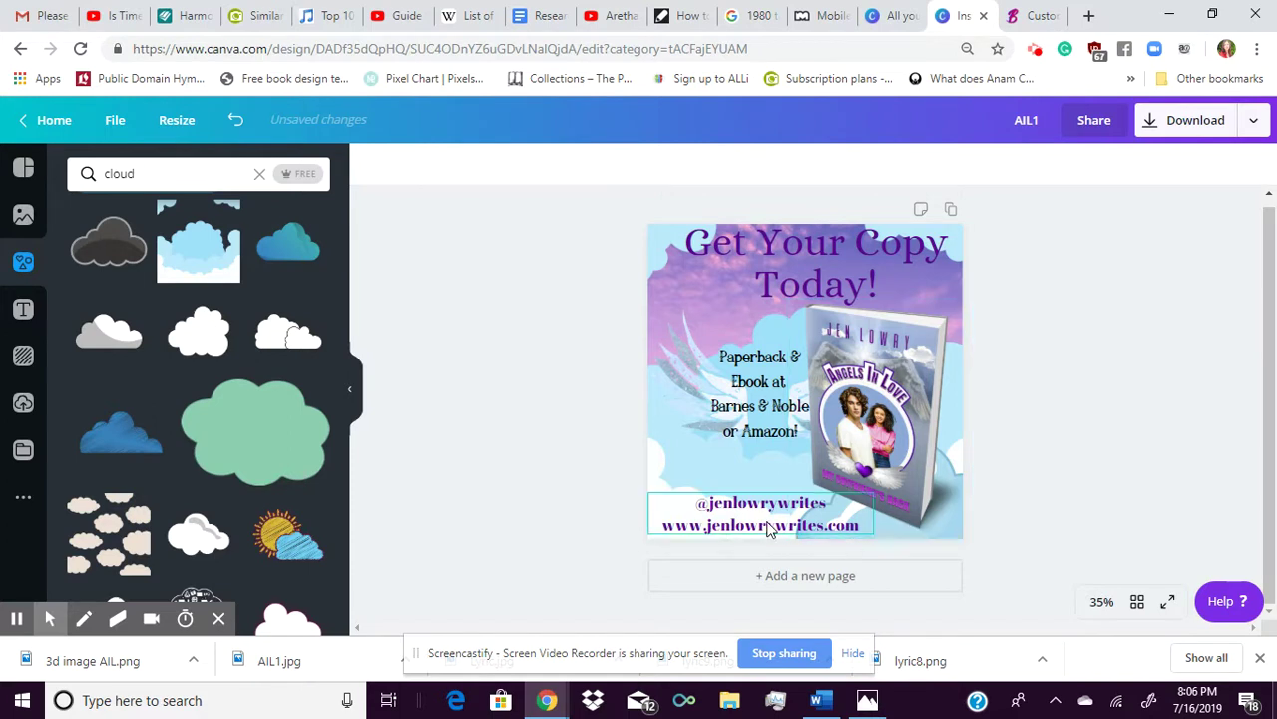
Move the social handle and website text slightly up from the post's lower edge
{"action": "left_click_drag", "start_coordinate": [765, 521], "coordinate": [764, 514]}
{"action": "left_click", "coordinate": [1118, 464]}
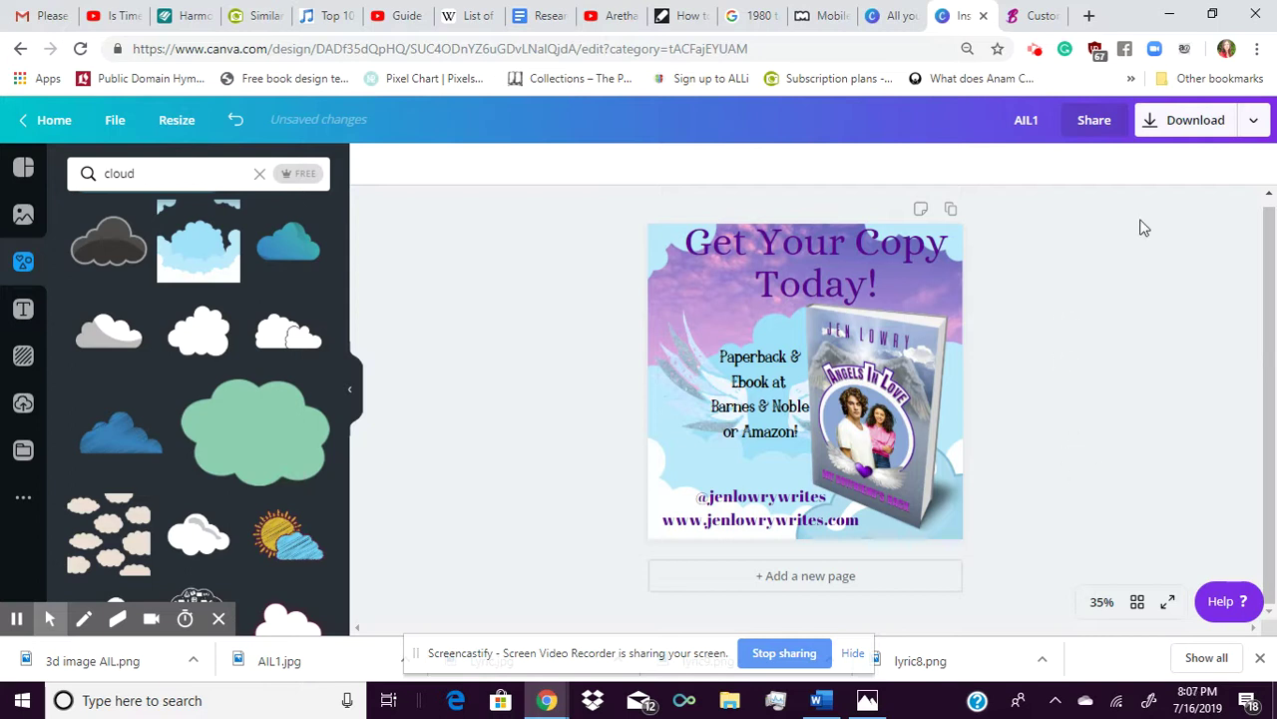
Download the finished post as a JPG at quality 100 and dismiss the publishing confirmation
{"action": "left_click", "coordinate": [1252, 120]}
{"action": "left_click", "coordinate": [1068, 207]}
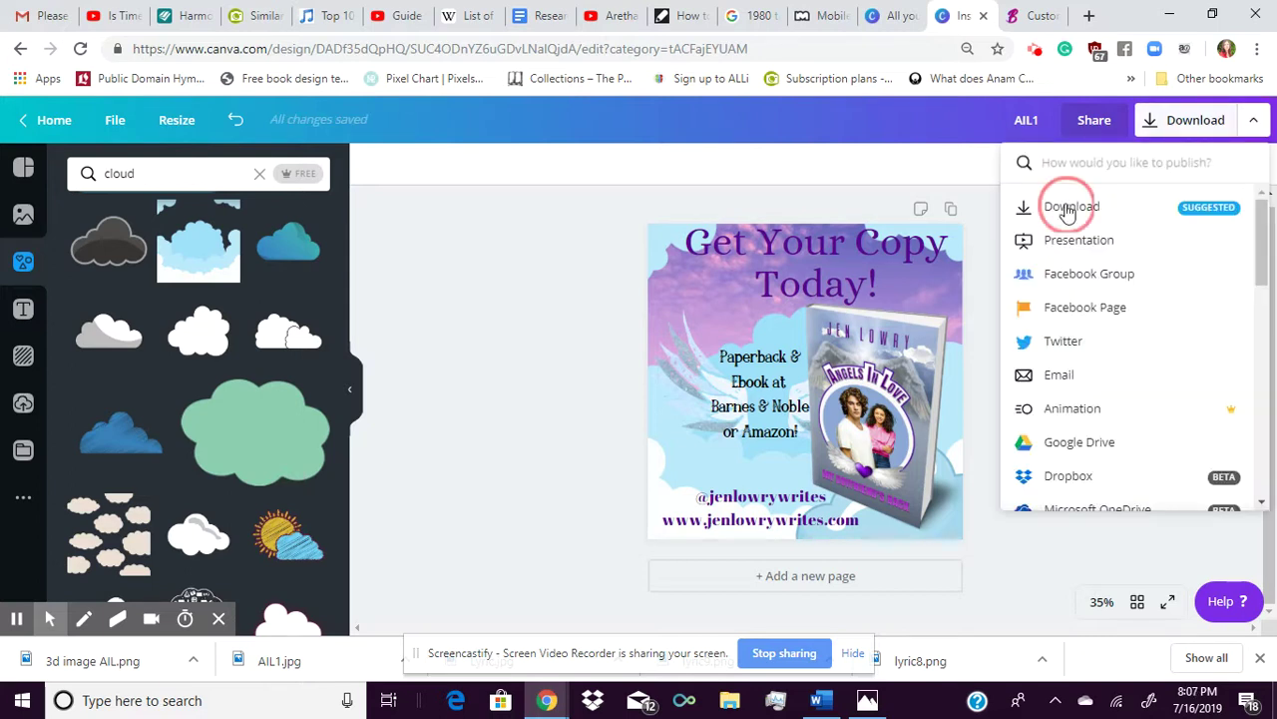
{"action": "left_click", "coordinate": [1061, 235]}
{"action": "left_click", "coordinate": [1064, 288]}
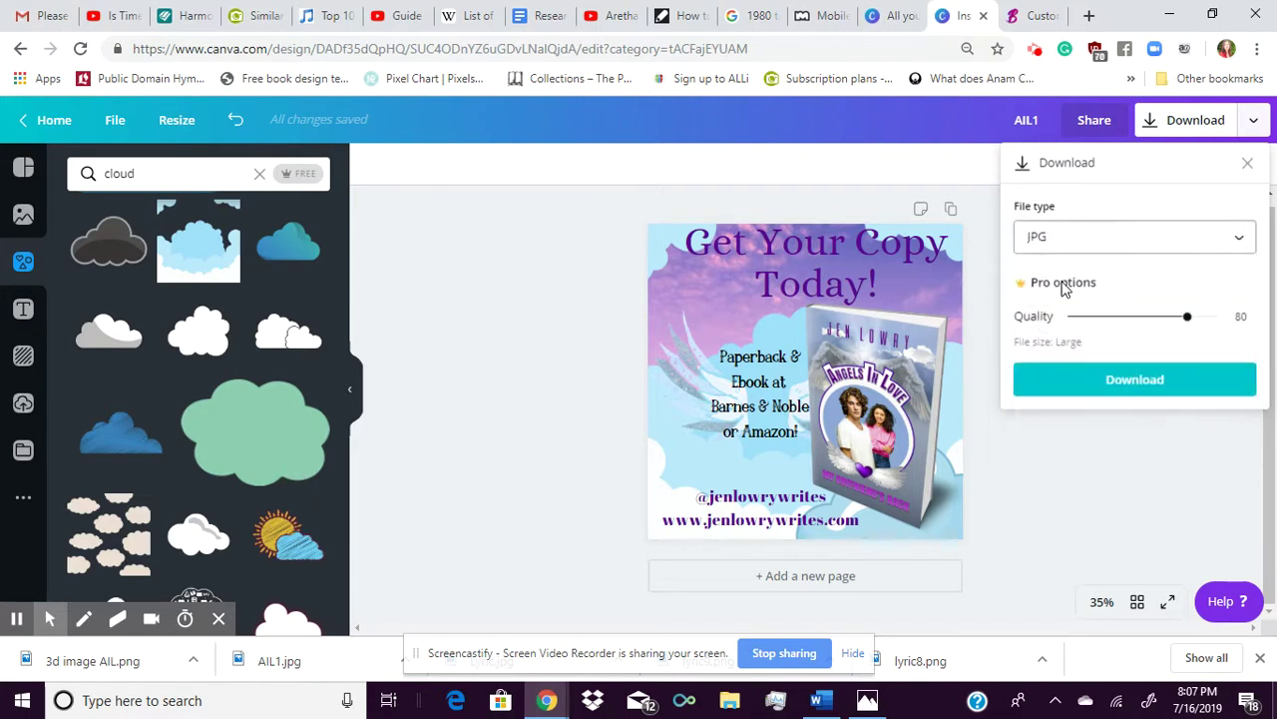
{"action": "left_click_drag", "start_coordinate": [1200, 319], "coordinate": [1234, 320]}
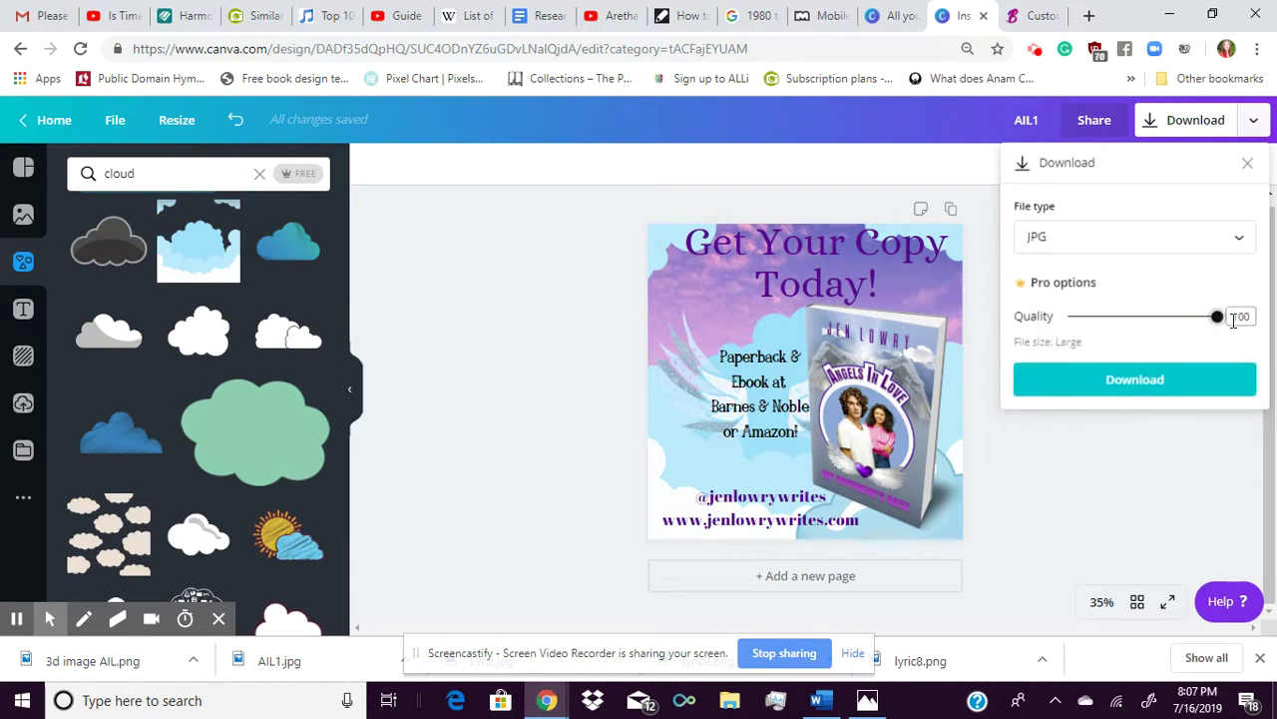
{"action": "left_click", "coordinate": [1162, 365]}
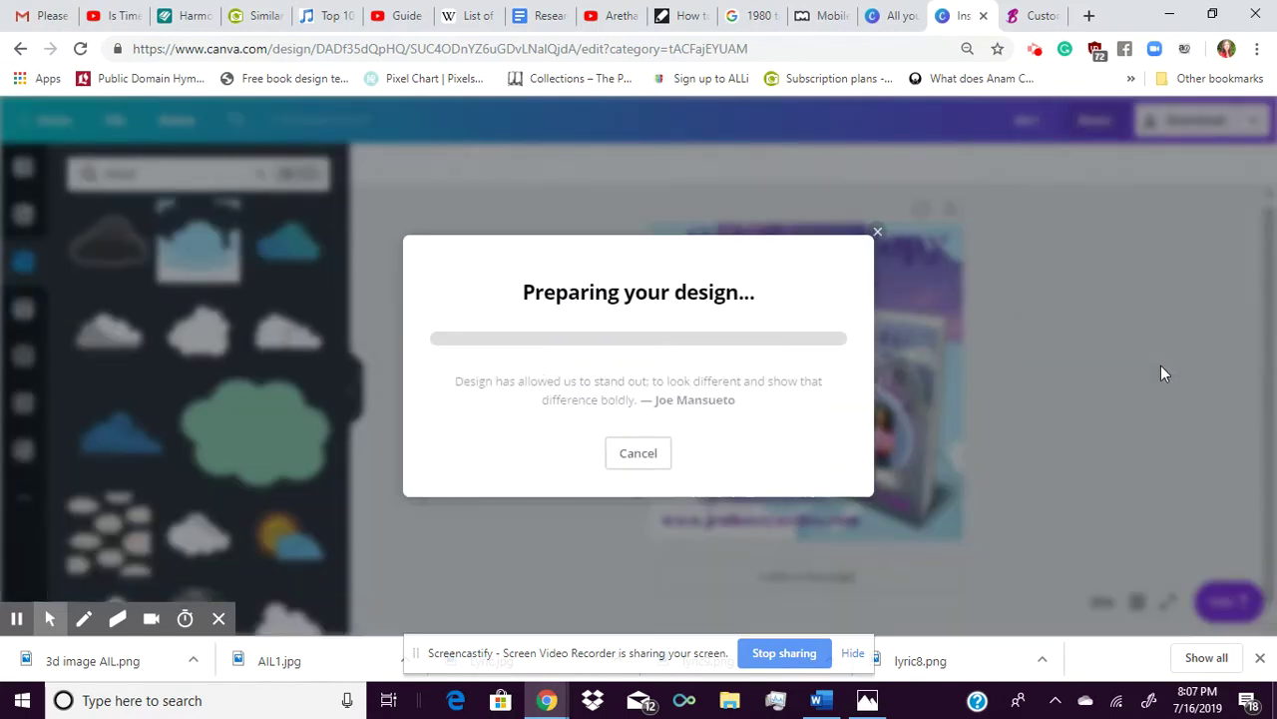
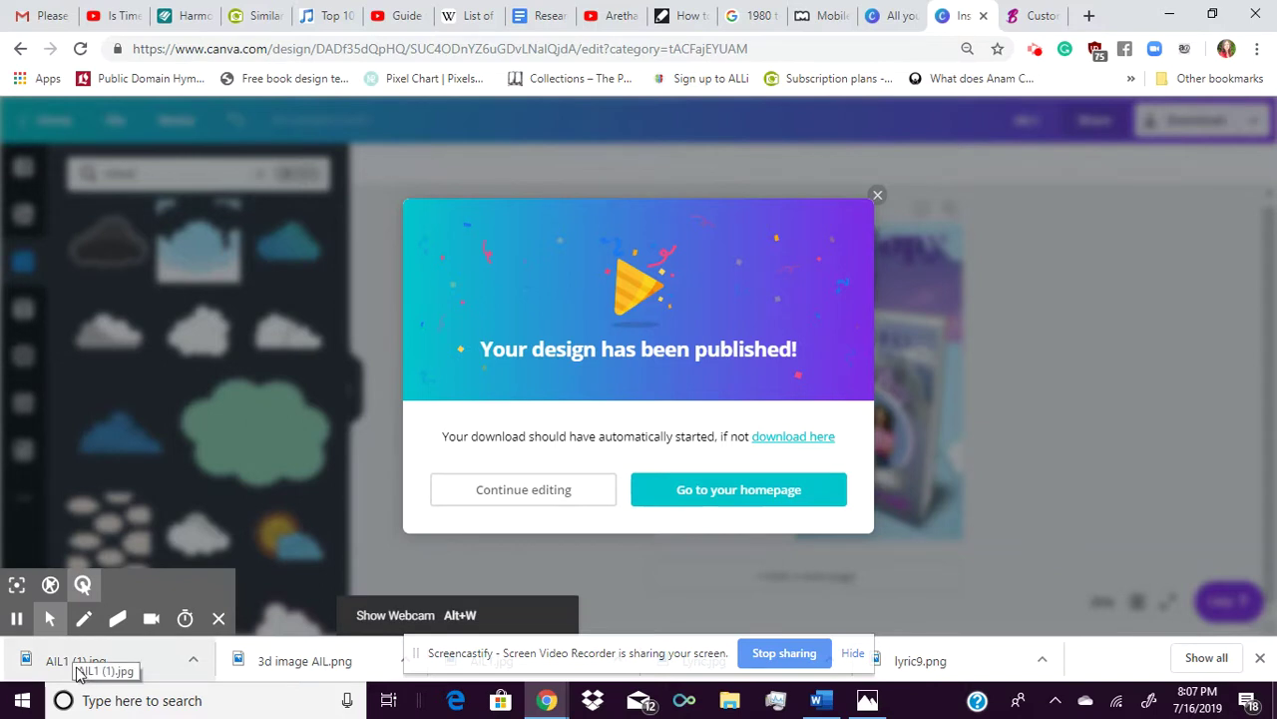
{"action": "left_click", "coordinate": [878, 196]}
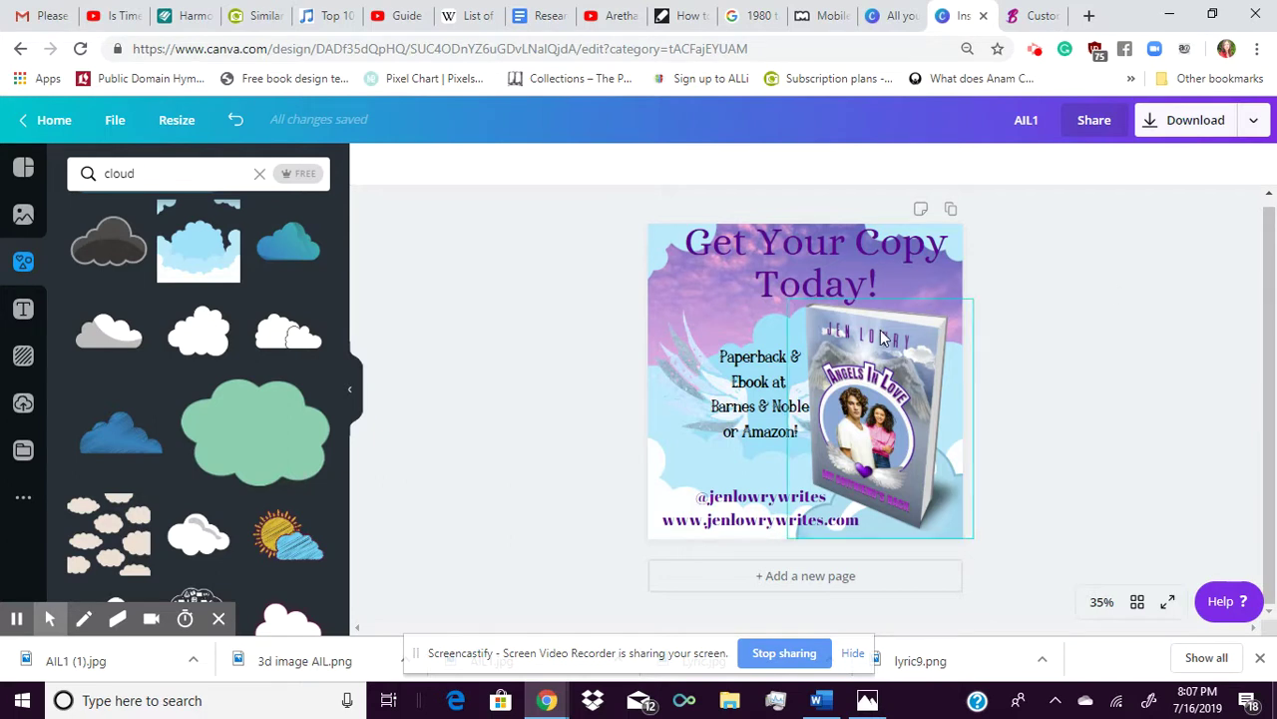
Switch to Book Brush, save the 3D book cover image to the computer and close the download dialog
{"action": "left_click", "coordinate": [1034, 15]}
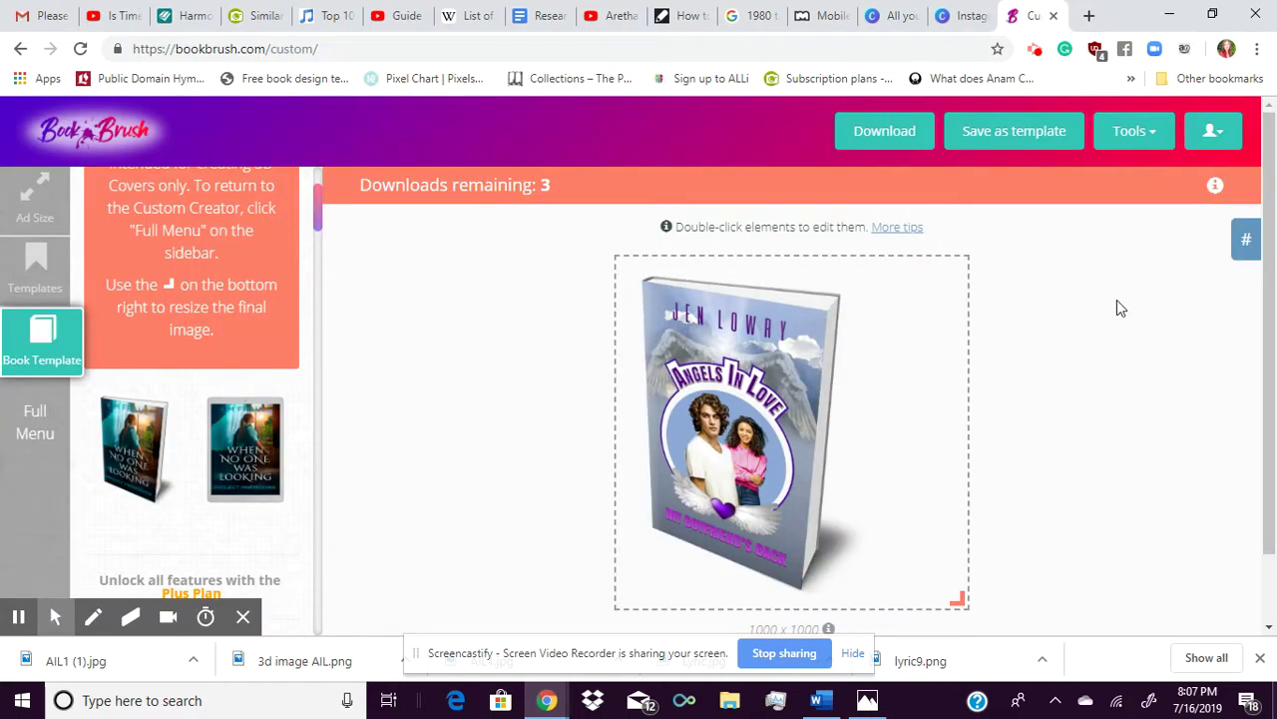
{"action": "left_click", "coordinate": [870, 137]}
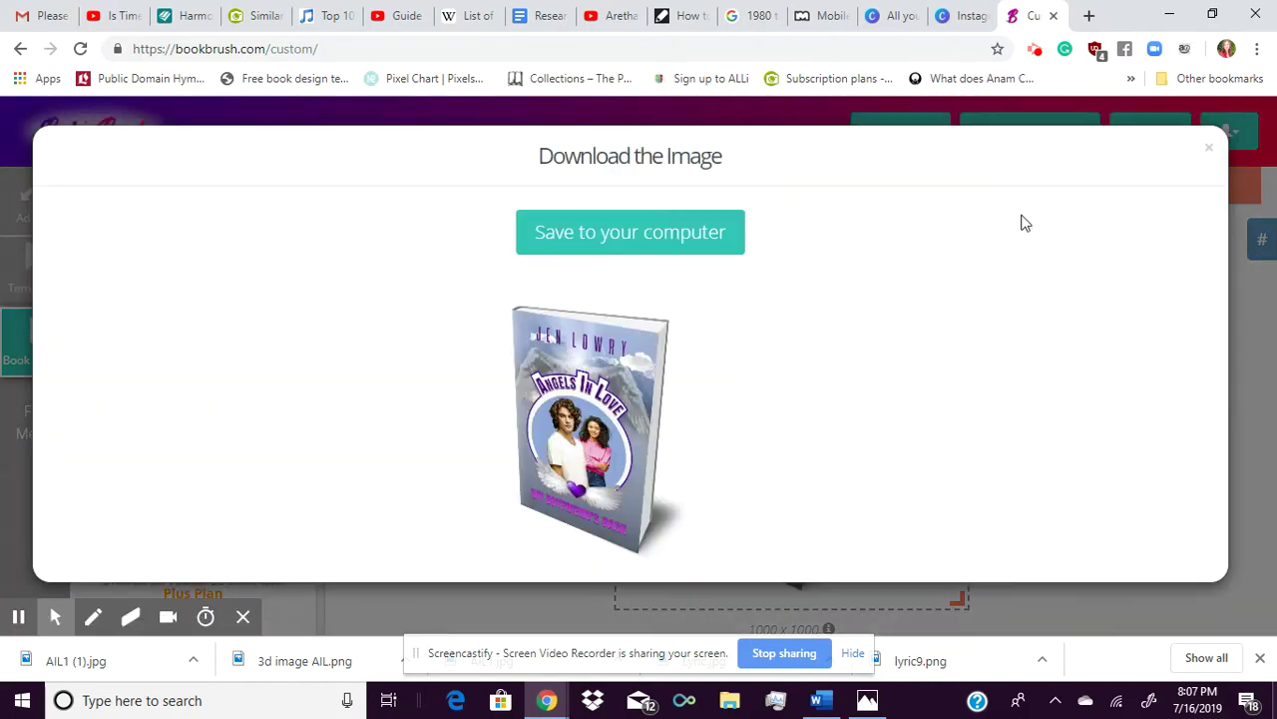
{"action": "left_click", "coordinate": [711, 245]}
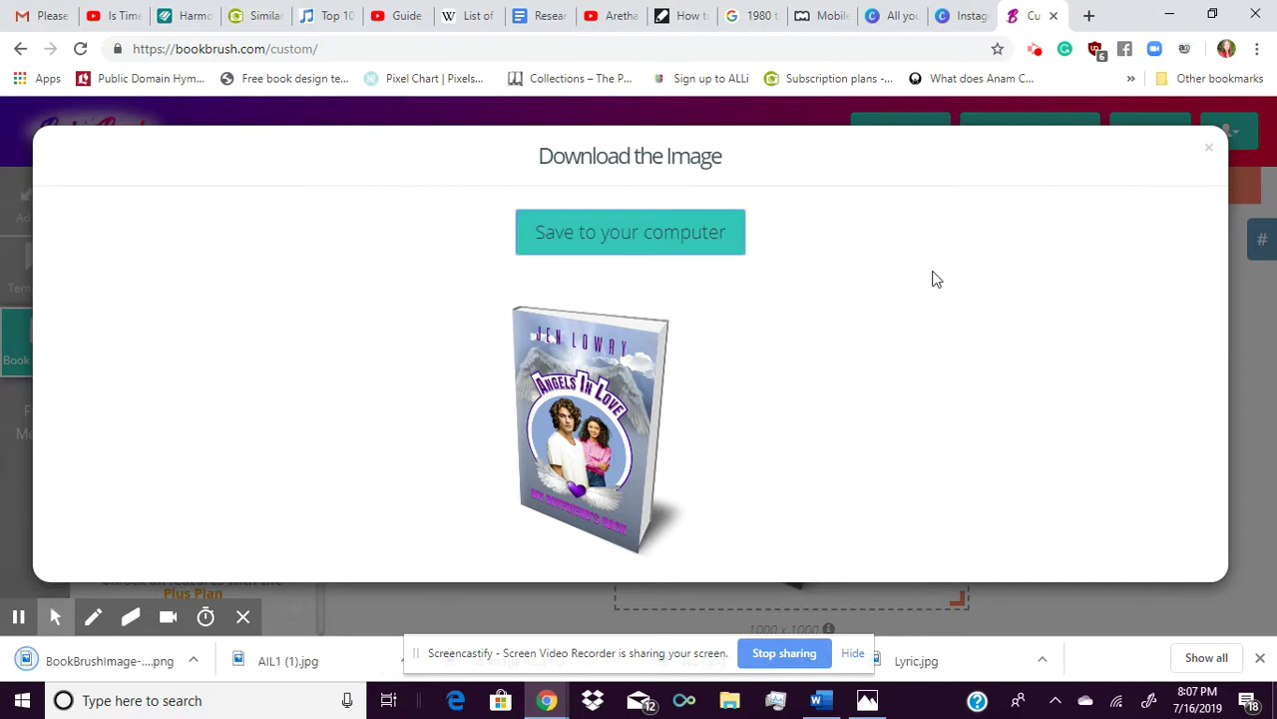
{"action": "left_click", "coordinate": [1210, 148]}
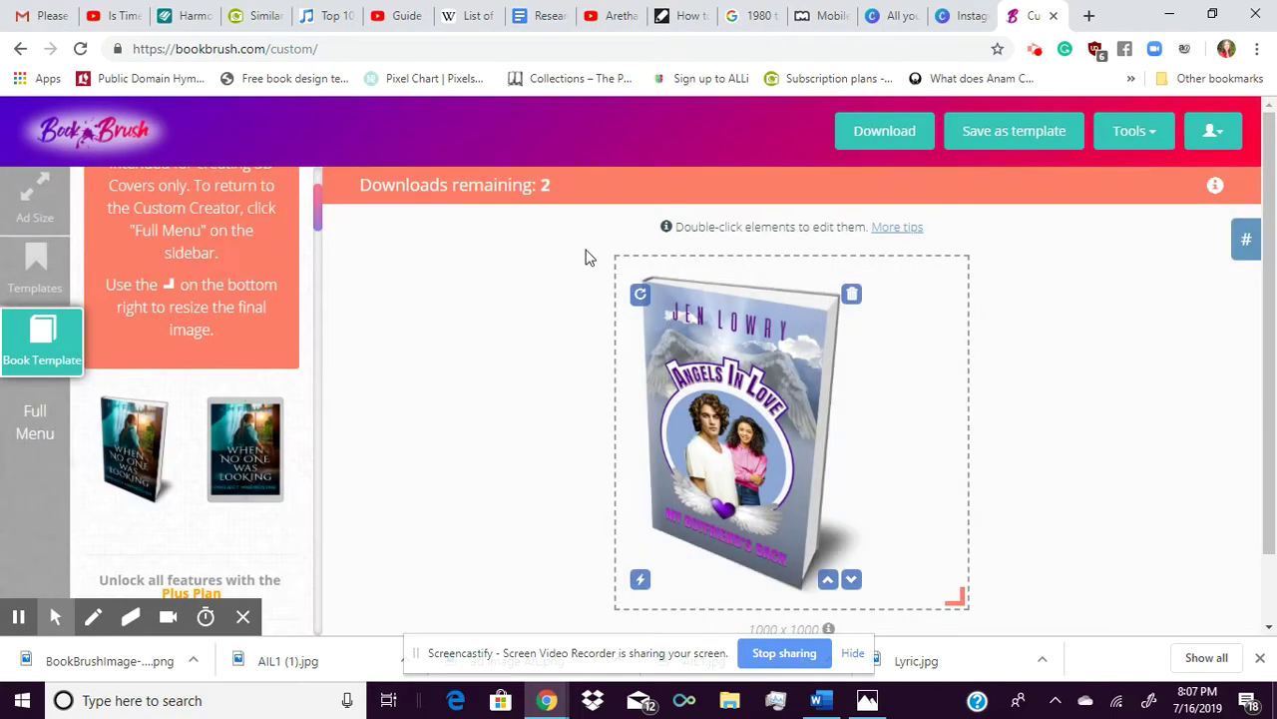
Replace the 3D book with the tablet mockup, using the uploaded "Angels in Love" cover
{"action": "scroll", "coordinate": [227, 451], "scroll_direction": "down", "scroll_amount": 5}
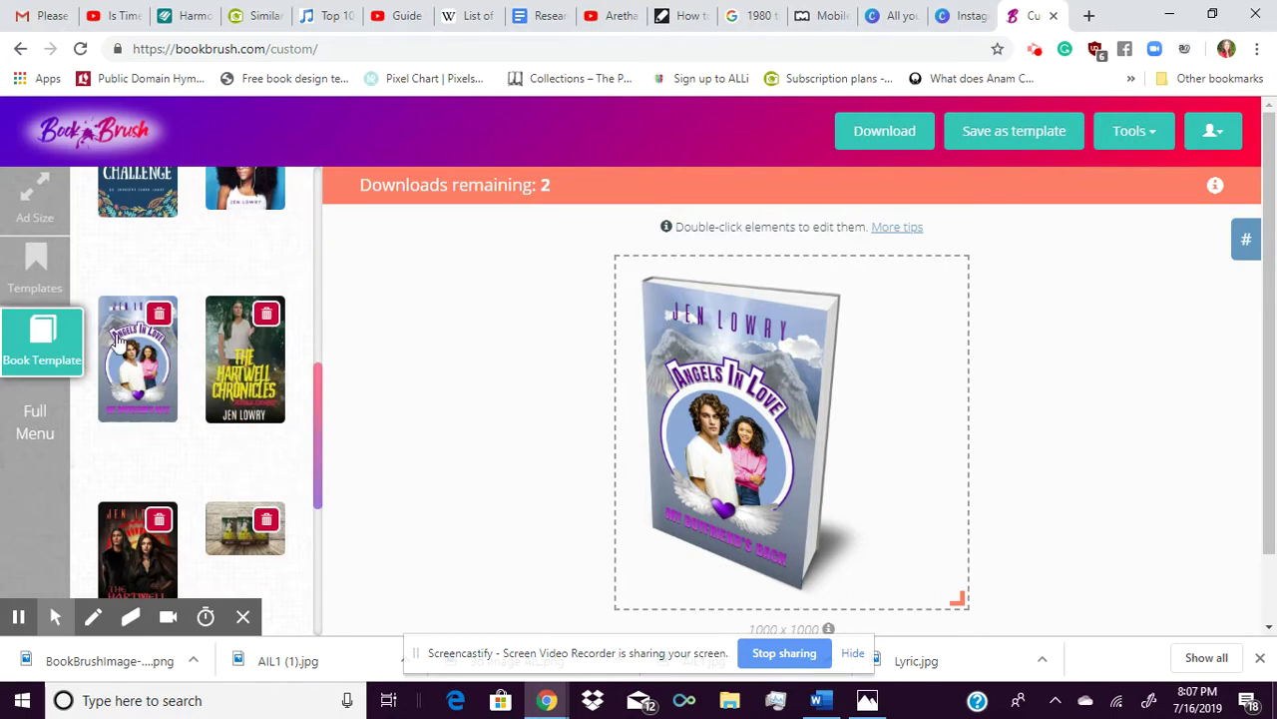
{"action": "left_click", "coordinate": [117, 339]}
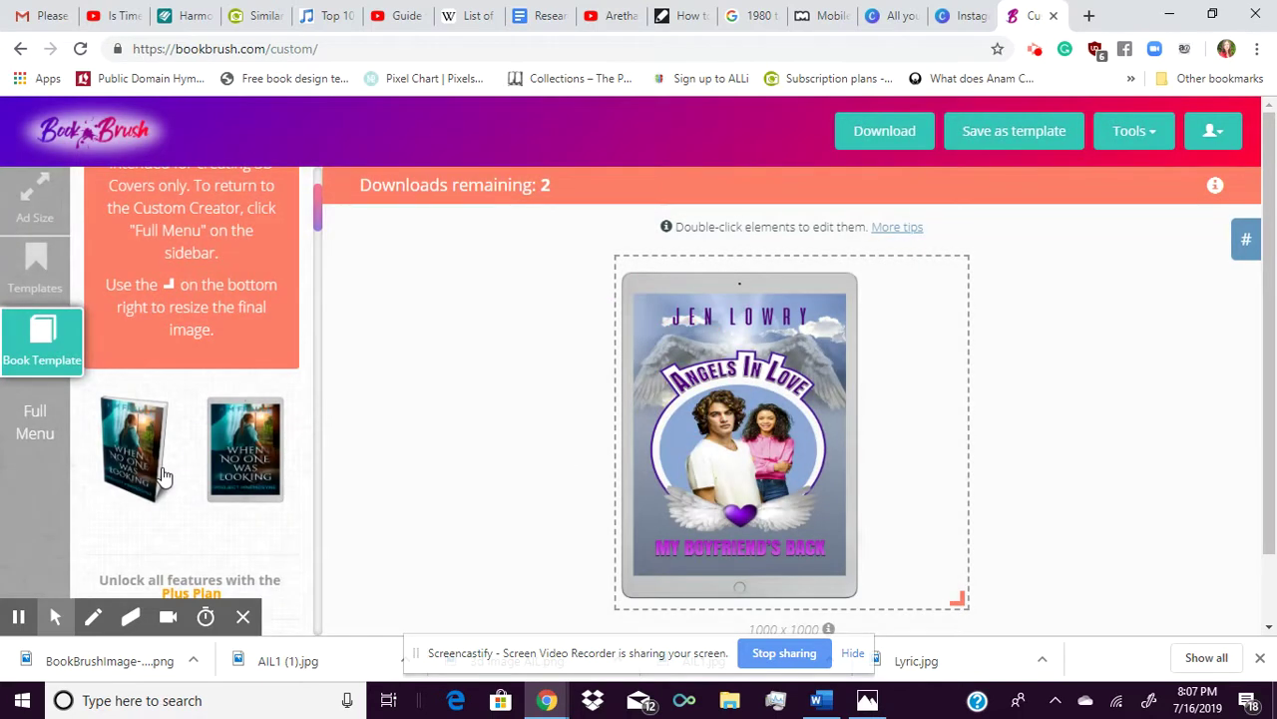
{"action": "left_click", "coordinate": [683, 539]}
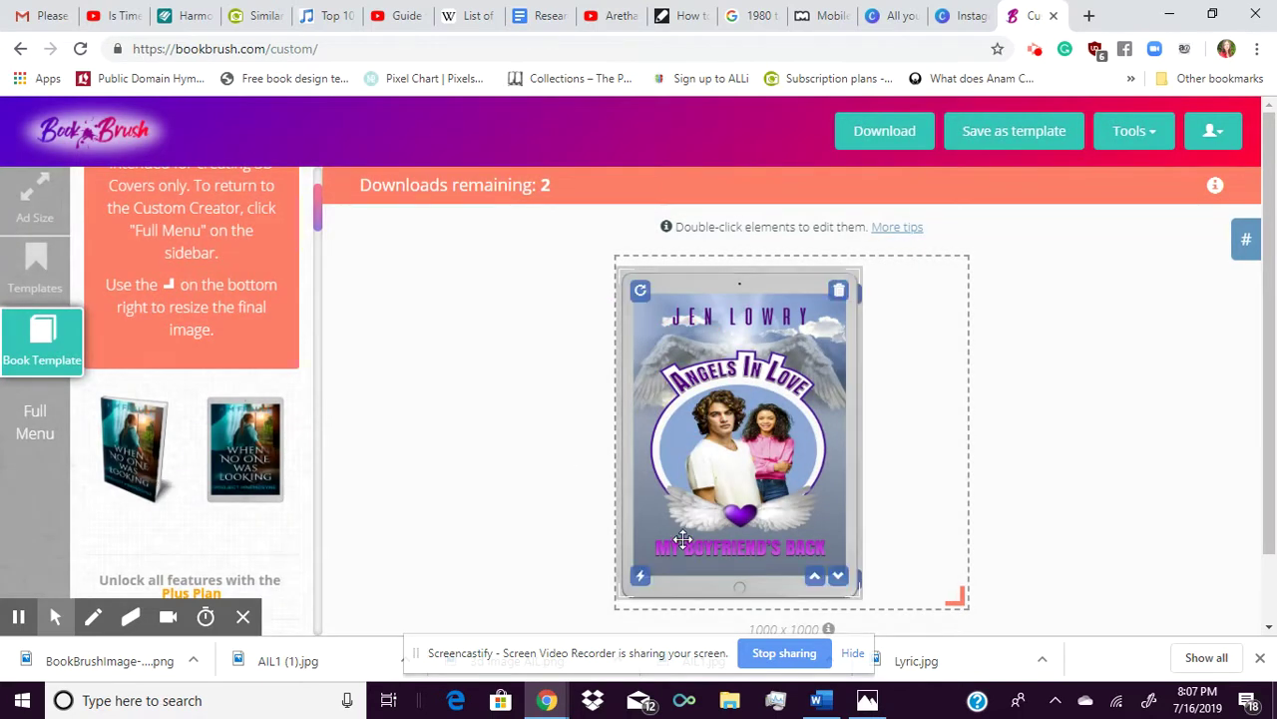
{"action": "left_click", "coordinate": [955, 334]}
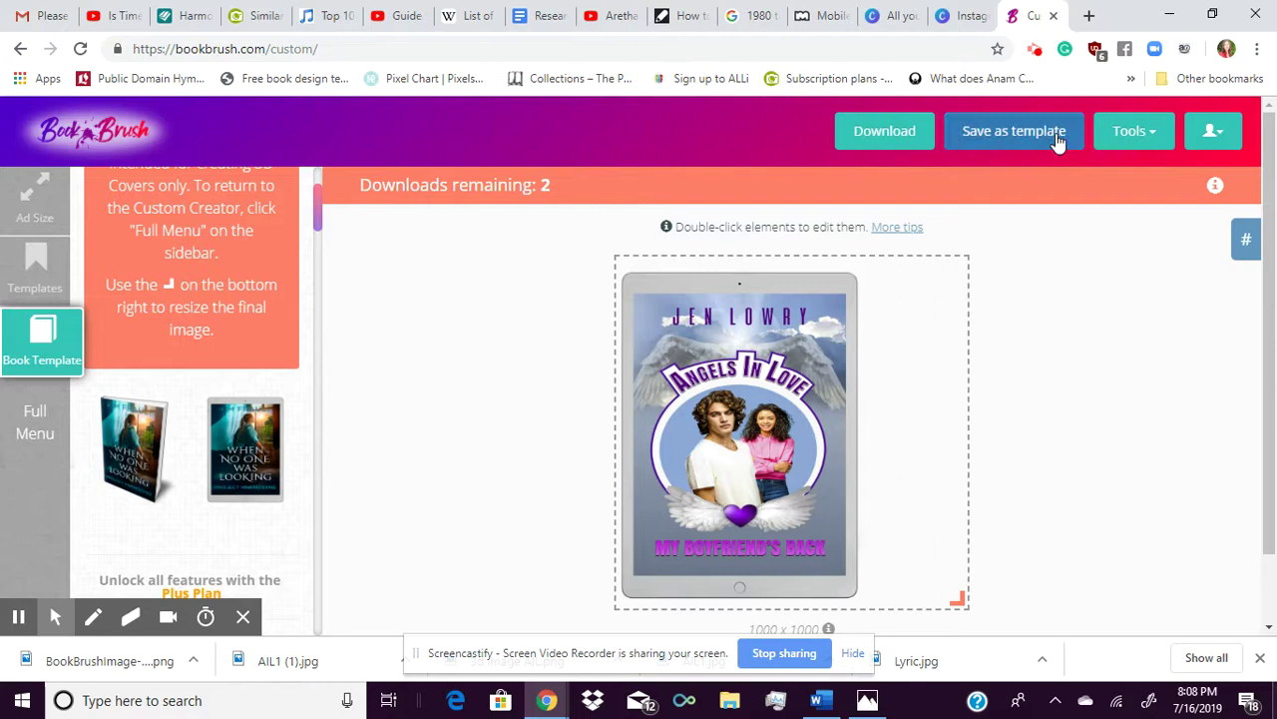
Download the tablet cover mockup, save it to the computer and close the download dialog
{"action": "left_click", "coordinate": [893, 142]}
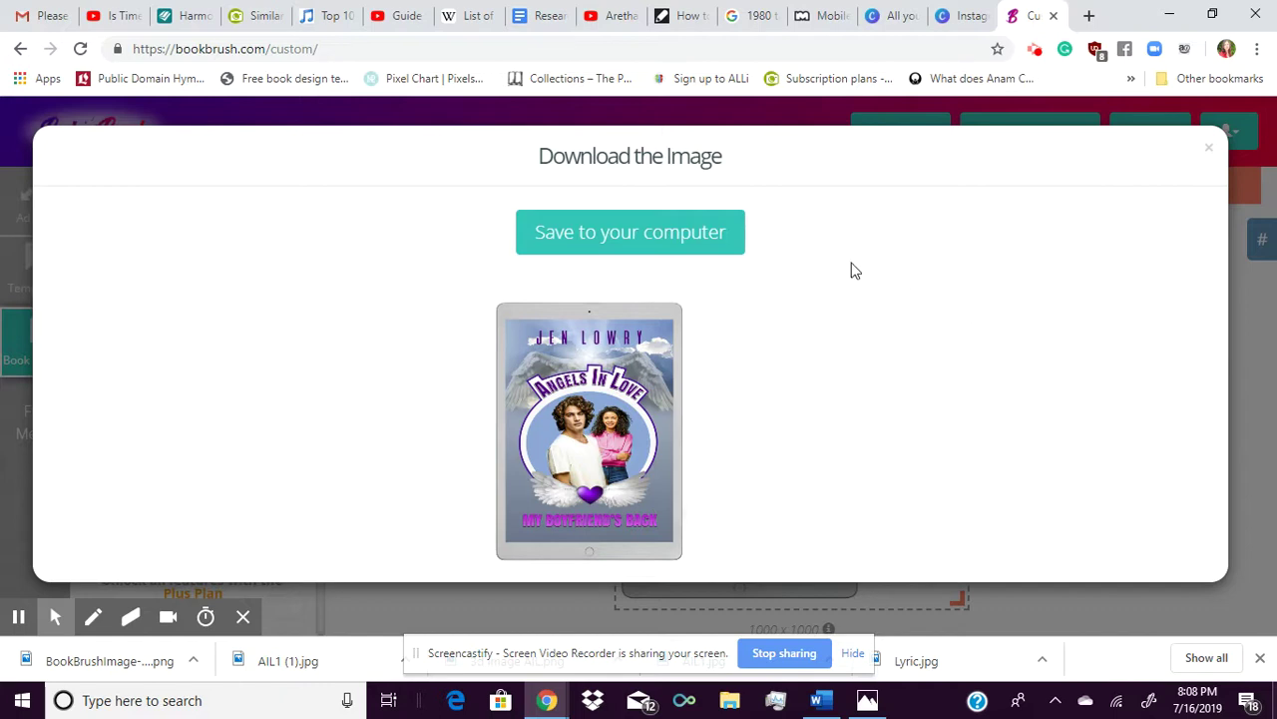
{"action": "left_click", "coordinate": [679, 239]}
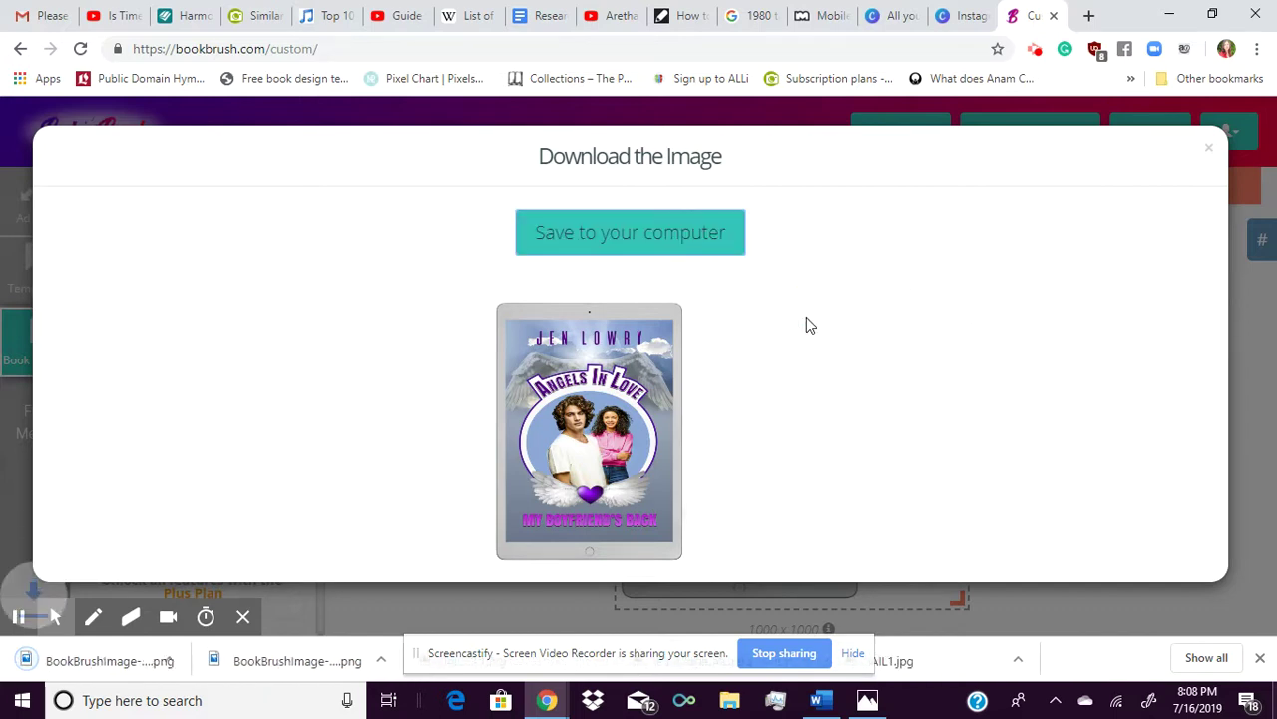
{"action": "left_click", "coordinate": [1208, 149]}
Switch to the full menu and look through the saved templates and the available book templates
{"action": "left_click", "coordinate": [40, 274]}
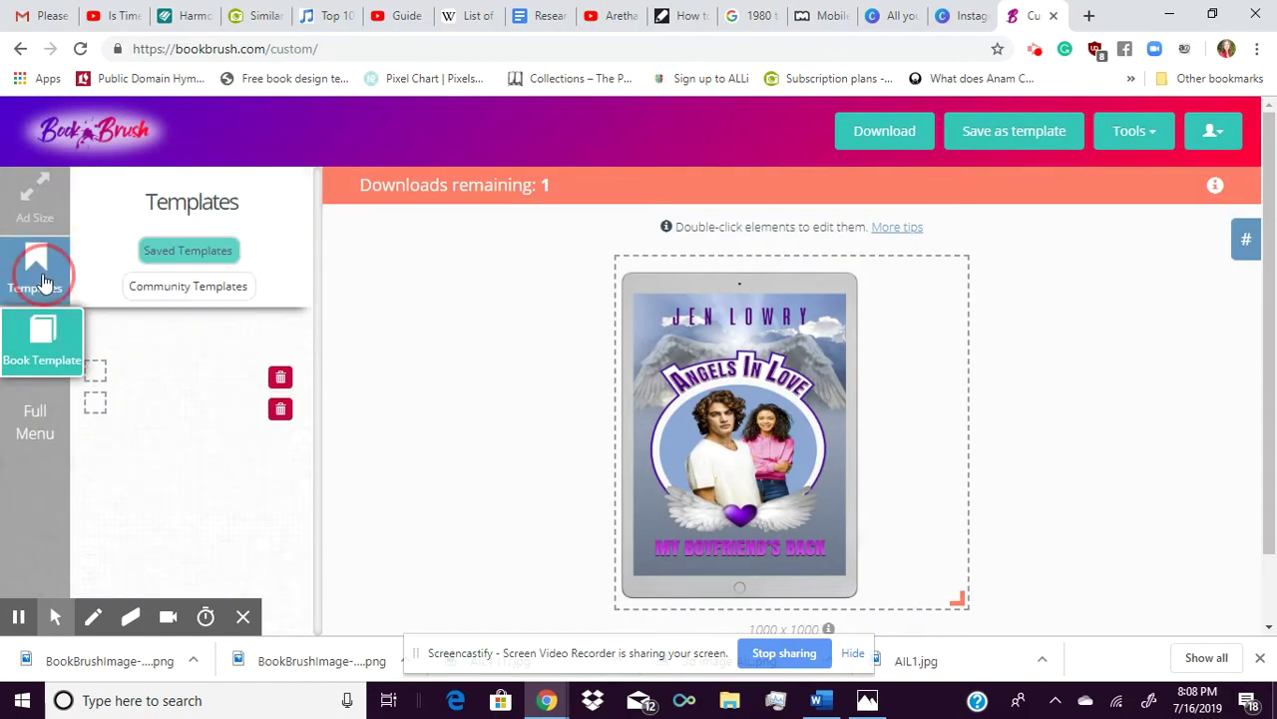
{"action": "left_click_drag", "start_coordinate": [318, 250], "coordinate": [317, 328]}
{"action": "scroll", "coordinate": [321, 343], "scroll_direction": "up", "scroll_amount": 5}
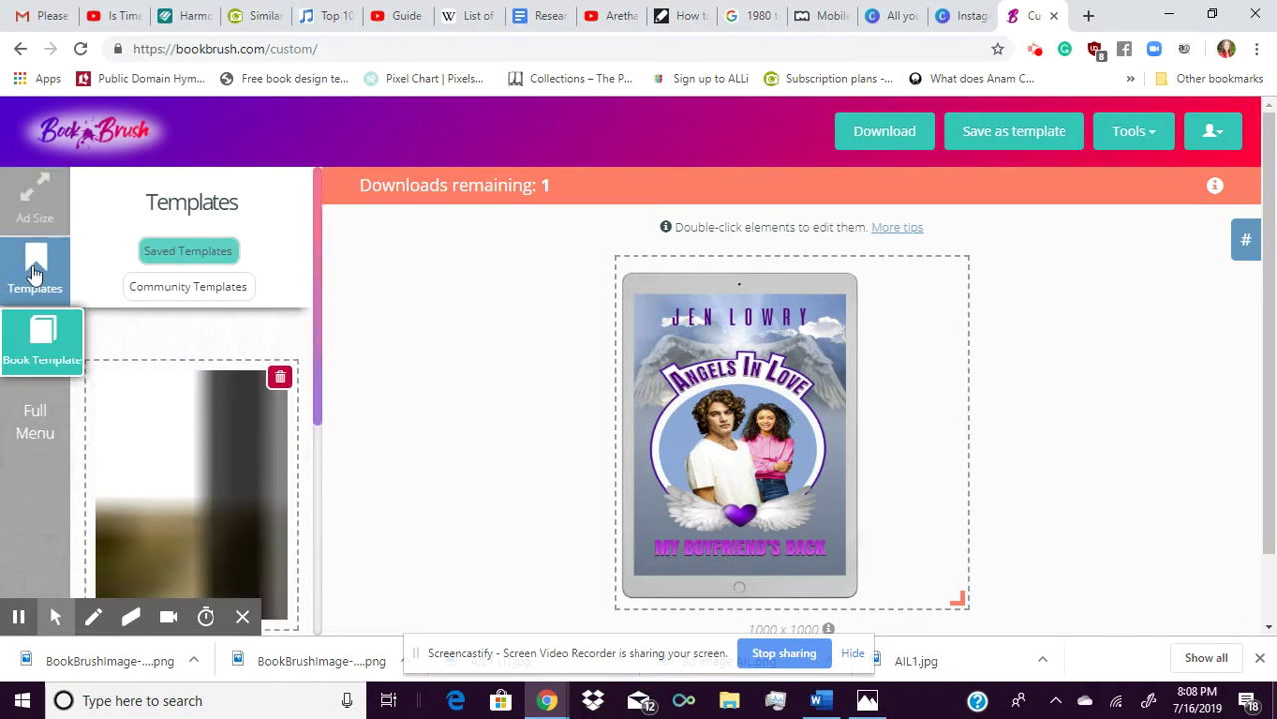
{"action": "left_click", "coordinate": [38, 431]}
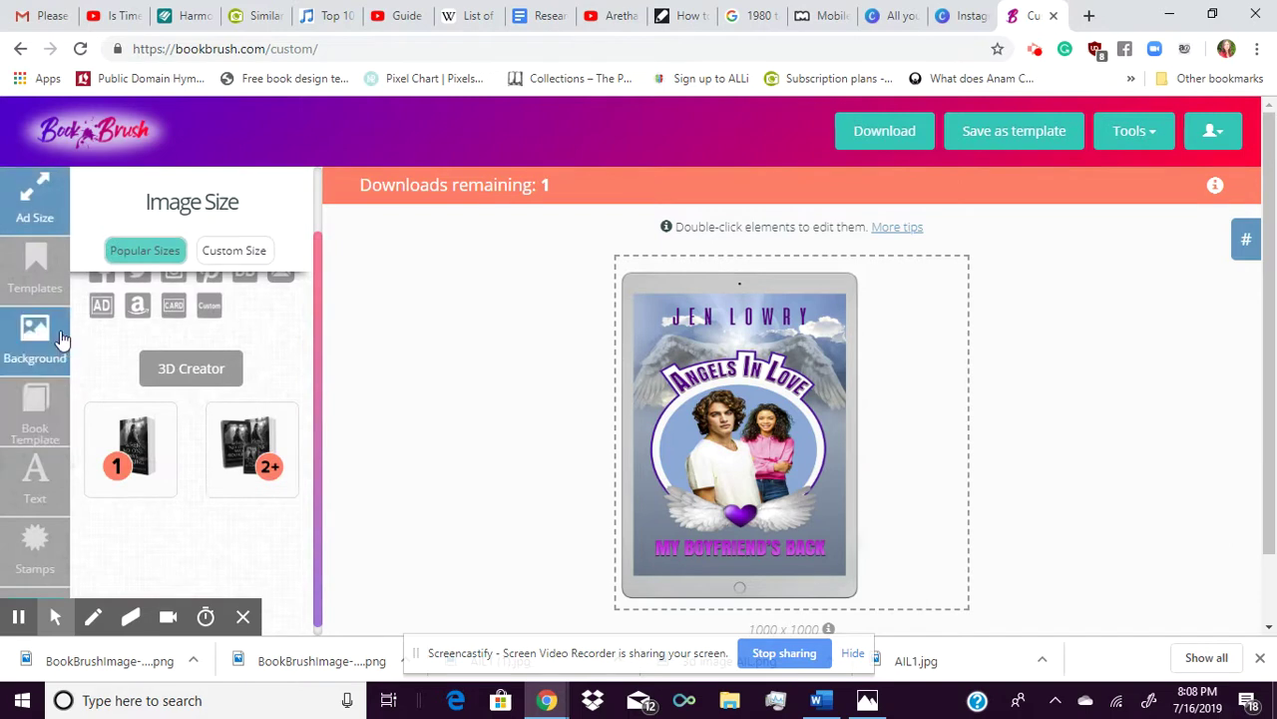
{"action": "left_click", "coordinate": [50, 289]}
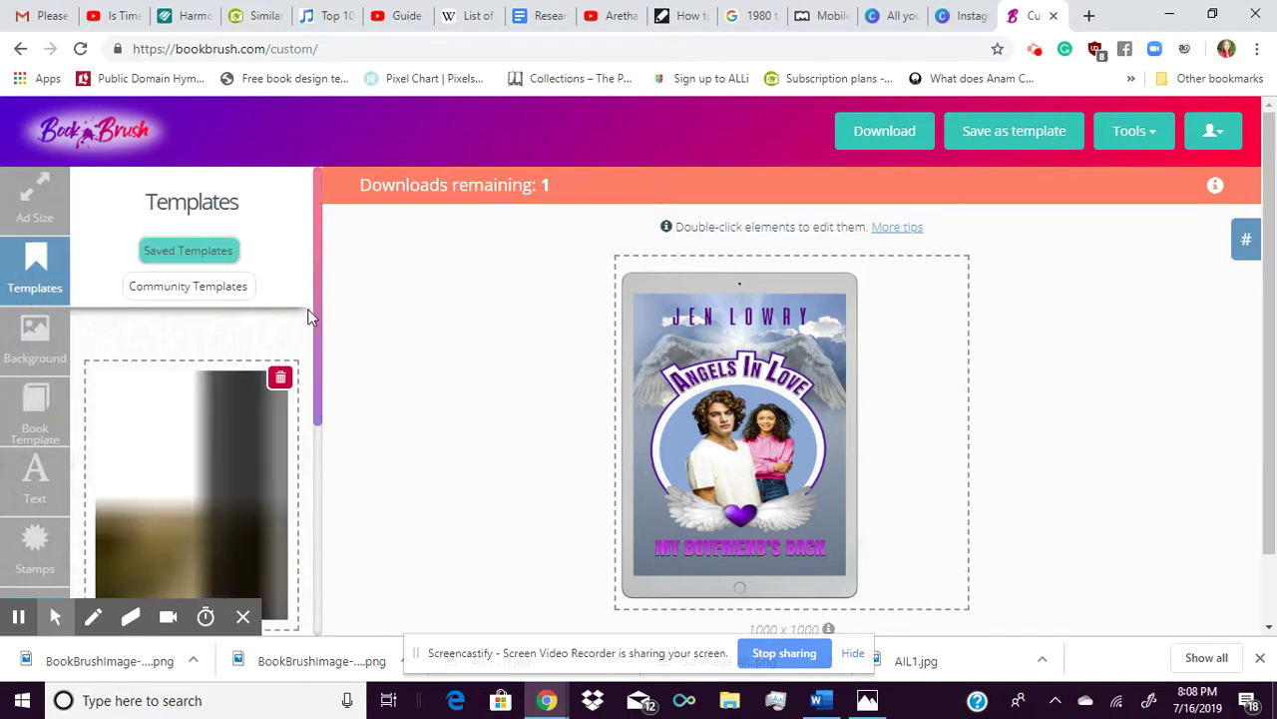
{"action": "left_click_drag", "start_coordinate": [315, 318], "coordinate": [306, 530]}
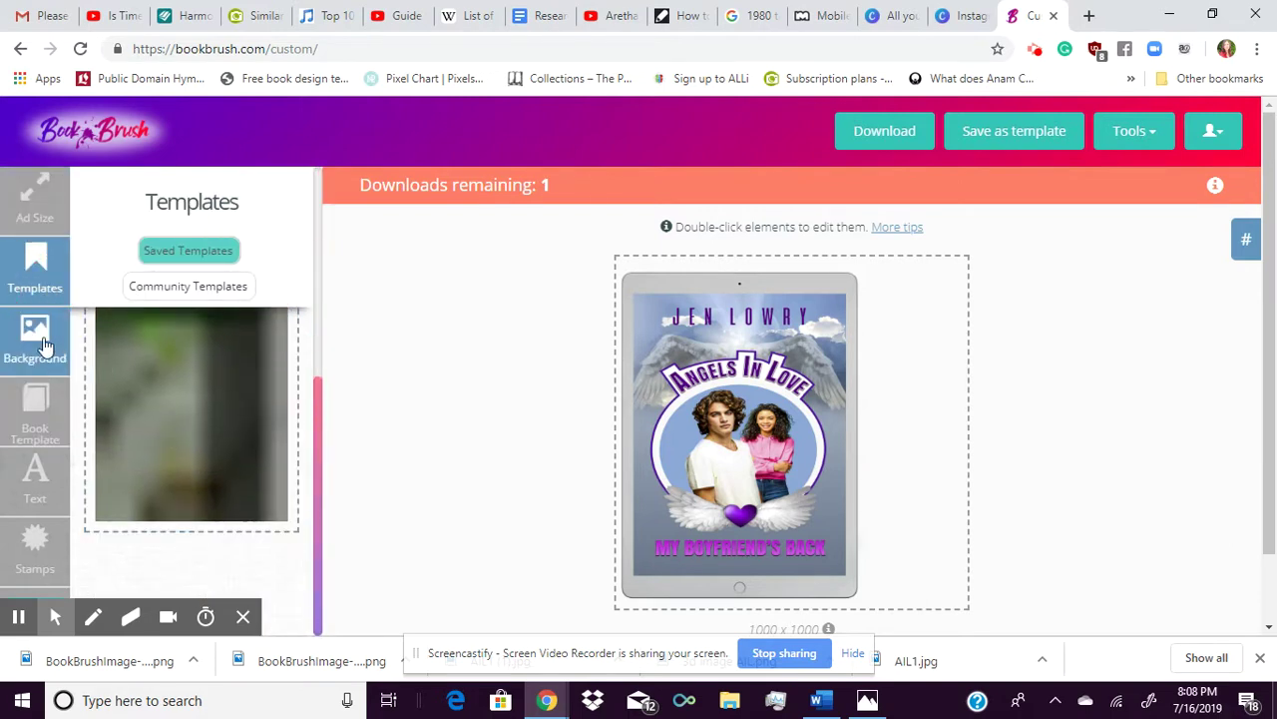
{"action": "left_click", "coordinate": [39, 414]}
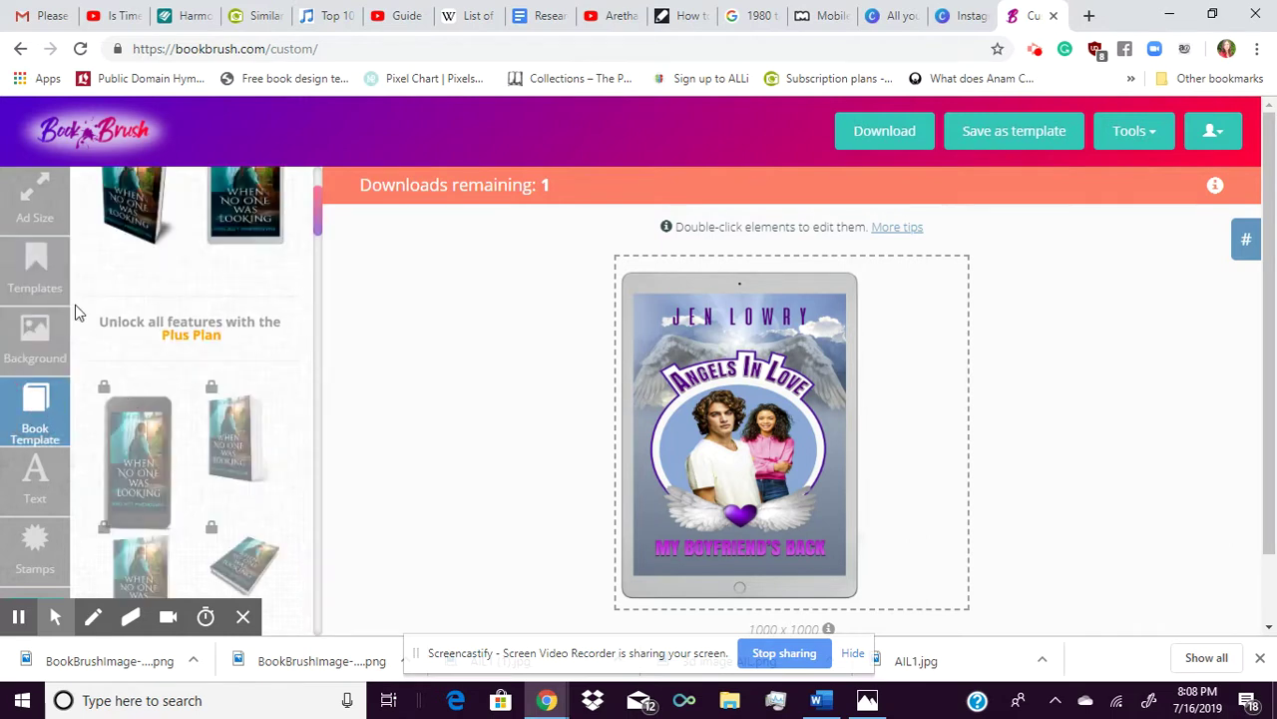
{"action": "left_click", "coordinate": [48, 281]}
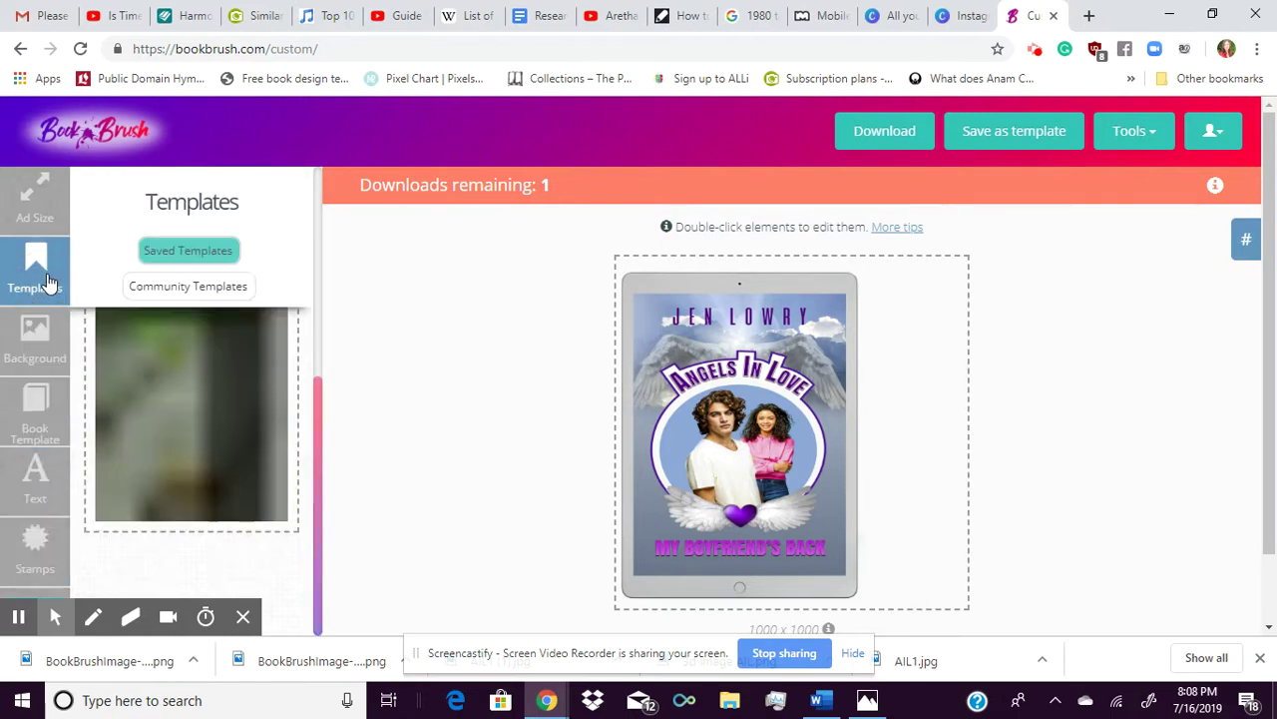
Browse the community templates, try to apply the one with several pink book covers, and dismiss the upgrade dialog
{"action": "left_click", "coordinate": [198, 286]}
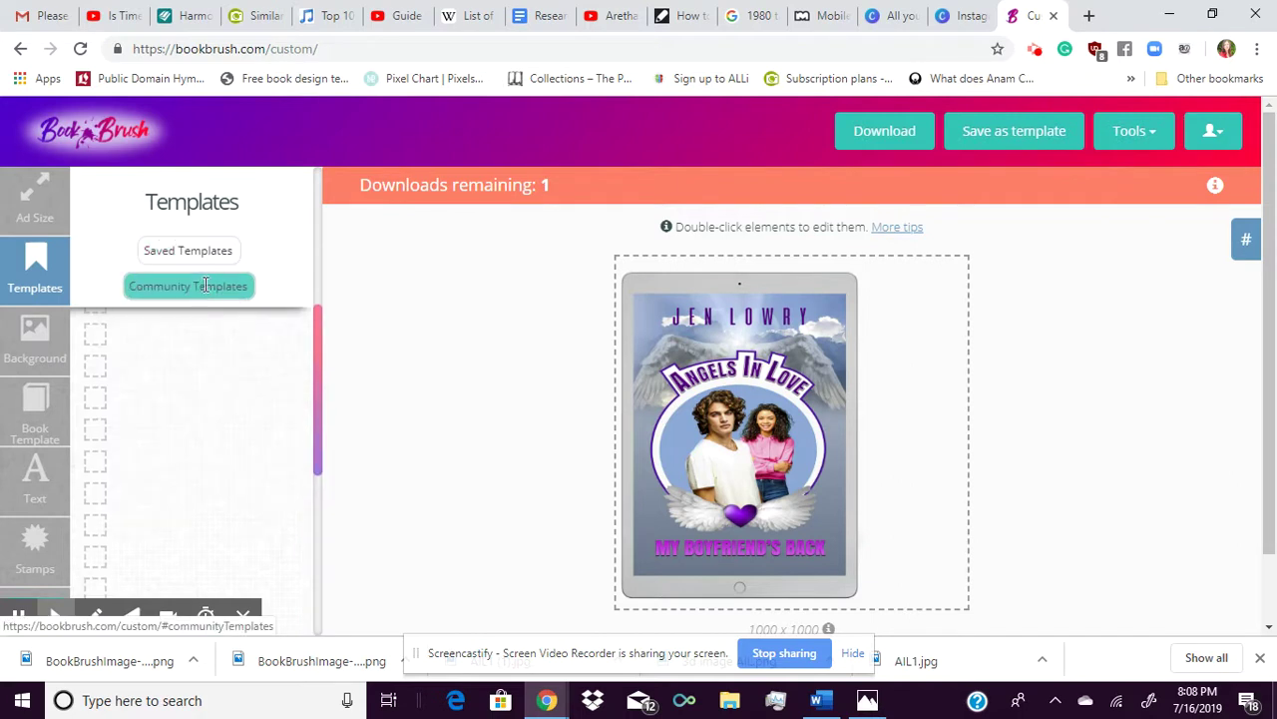
{"action": "left_click_drag", "start_coordinate": [322, 262], "coordinate": [302, 544]}
{"action": "scroll", "coordinate": [302, 544], "scroll_direction": "down", "scroll_amount": 5}
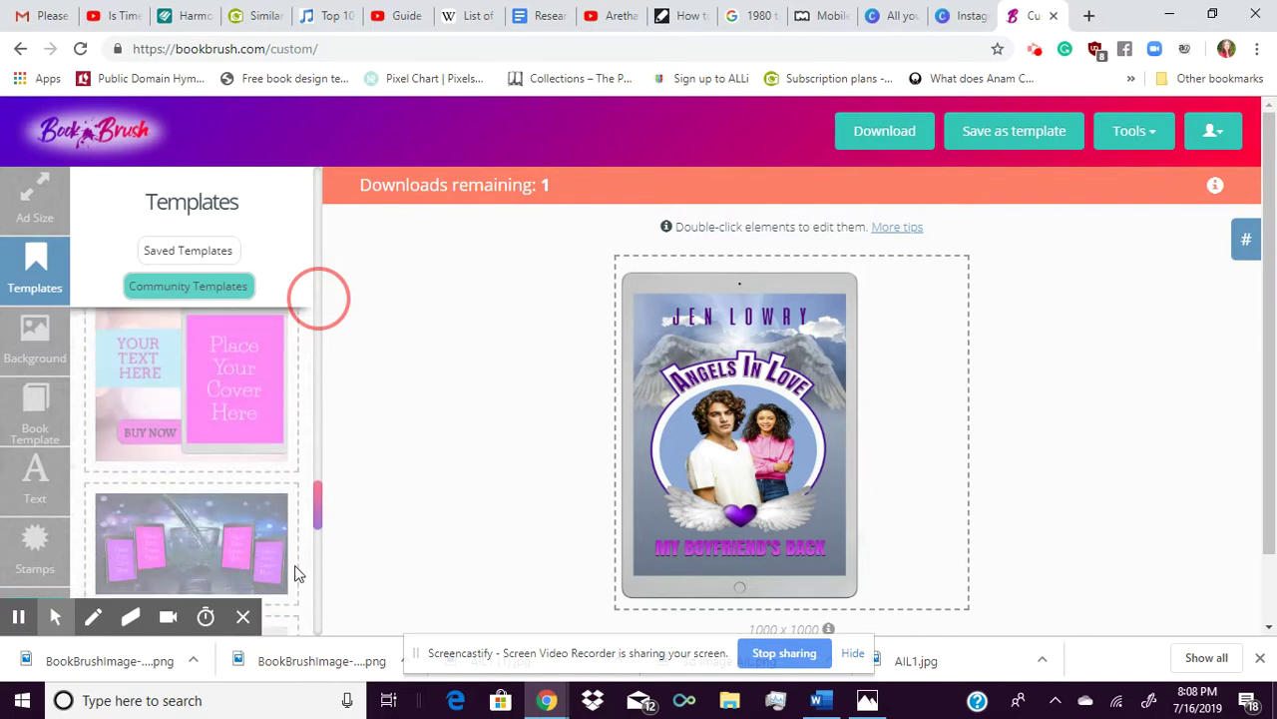
{"action": "left_click", "coordinate": [141, 381]}
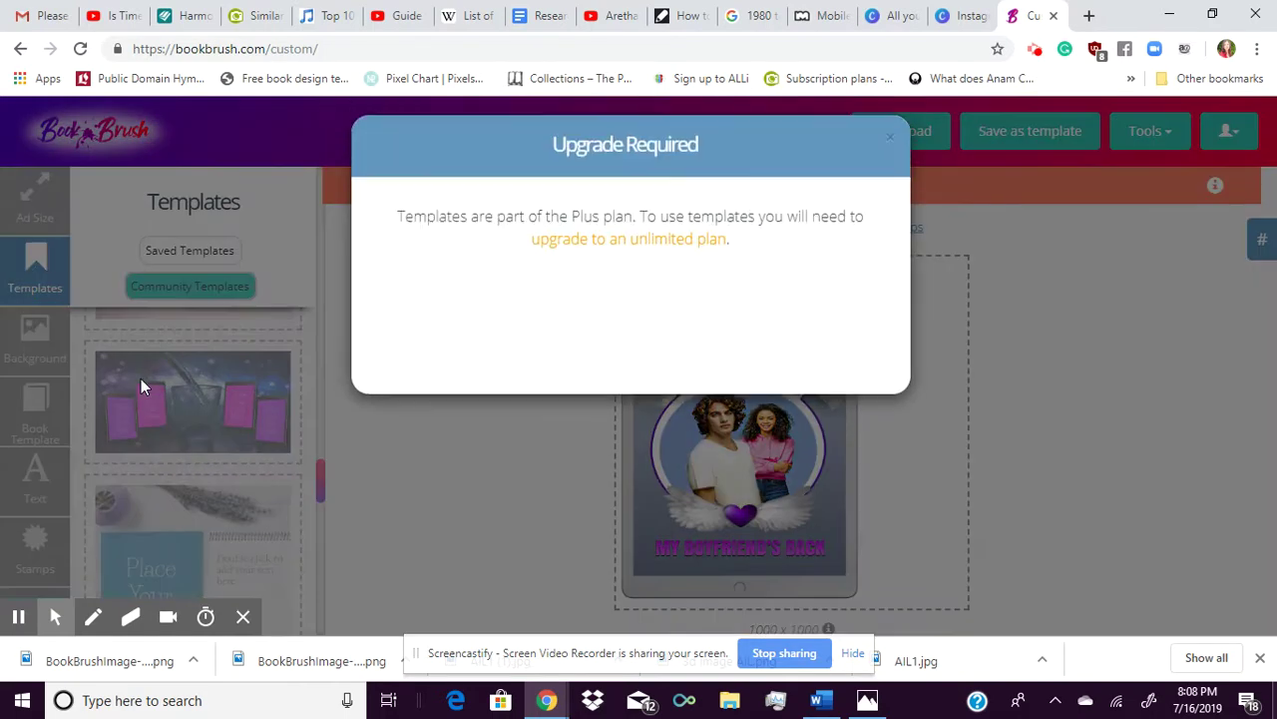
{"action": "left_click", "coordinate": [888, 154]}
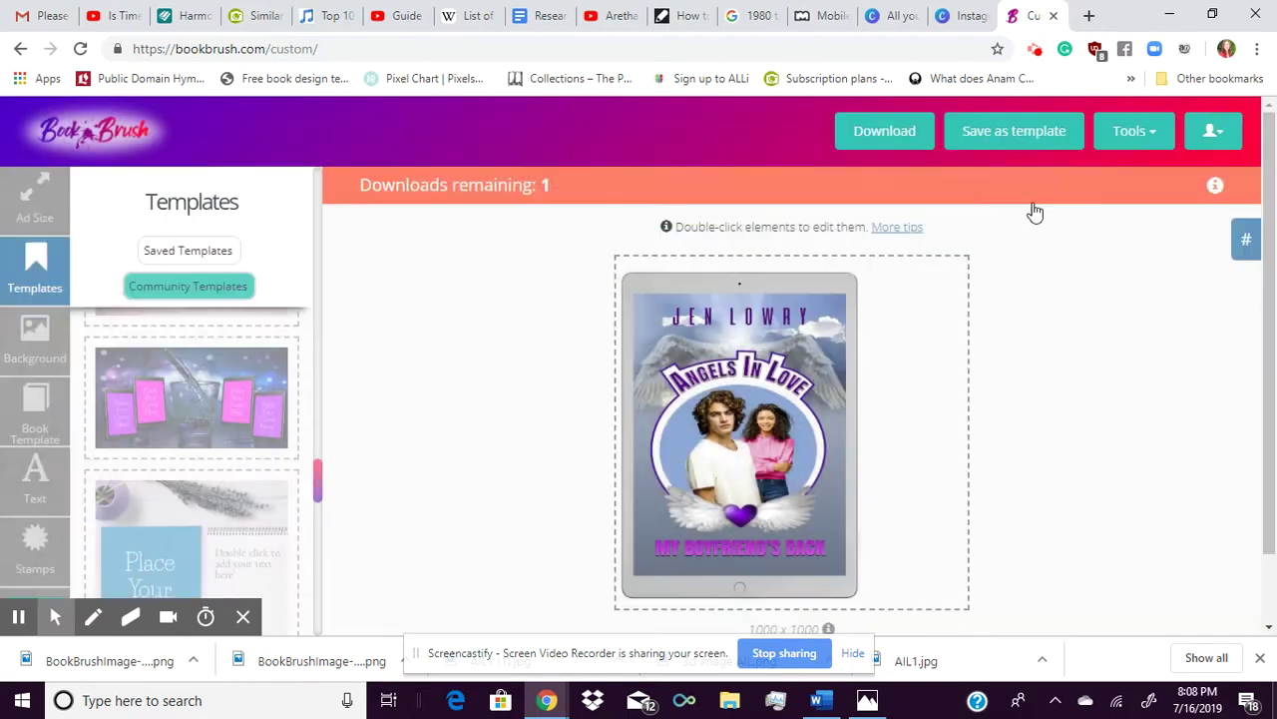
Go back to the Book Brush home page, reopen the Custom Creator and dismiss the special message
{"action": "left_click", "coordinate": [97, 139]}
{"action": "left_click", "coordinate": [730, 154]}
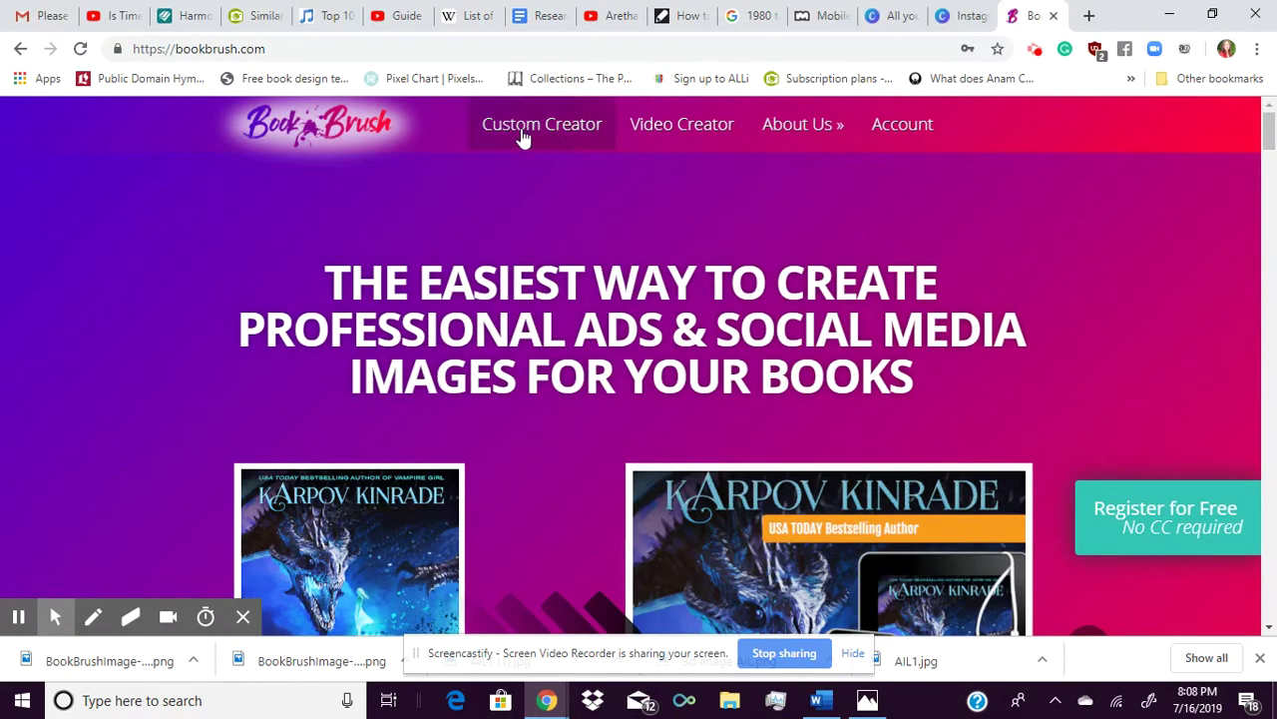
{"action": "left_click", "coordinate": [552, 131]}
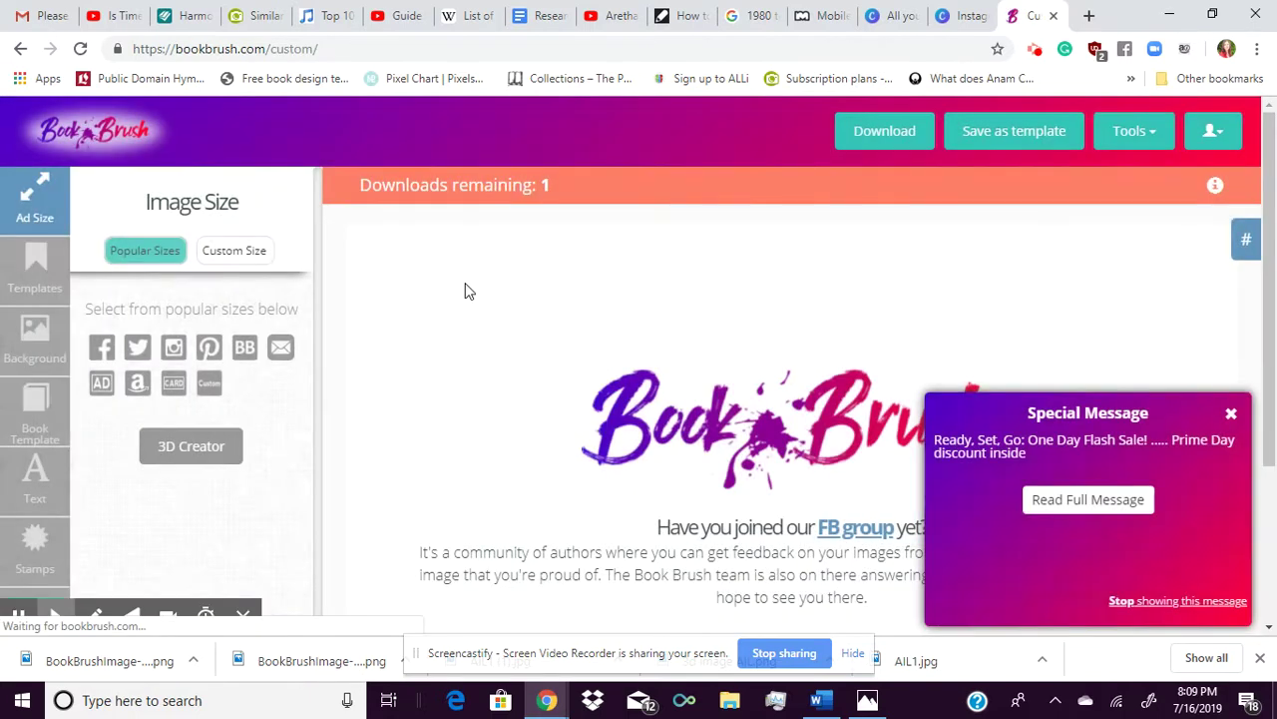
{"action": "left_click", "coordinate": [1231, 414]}
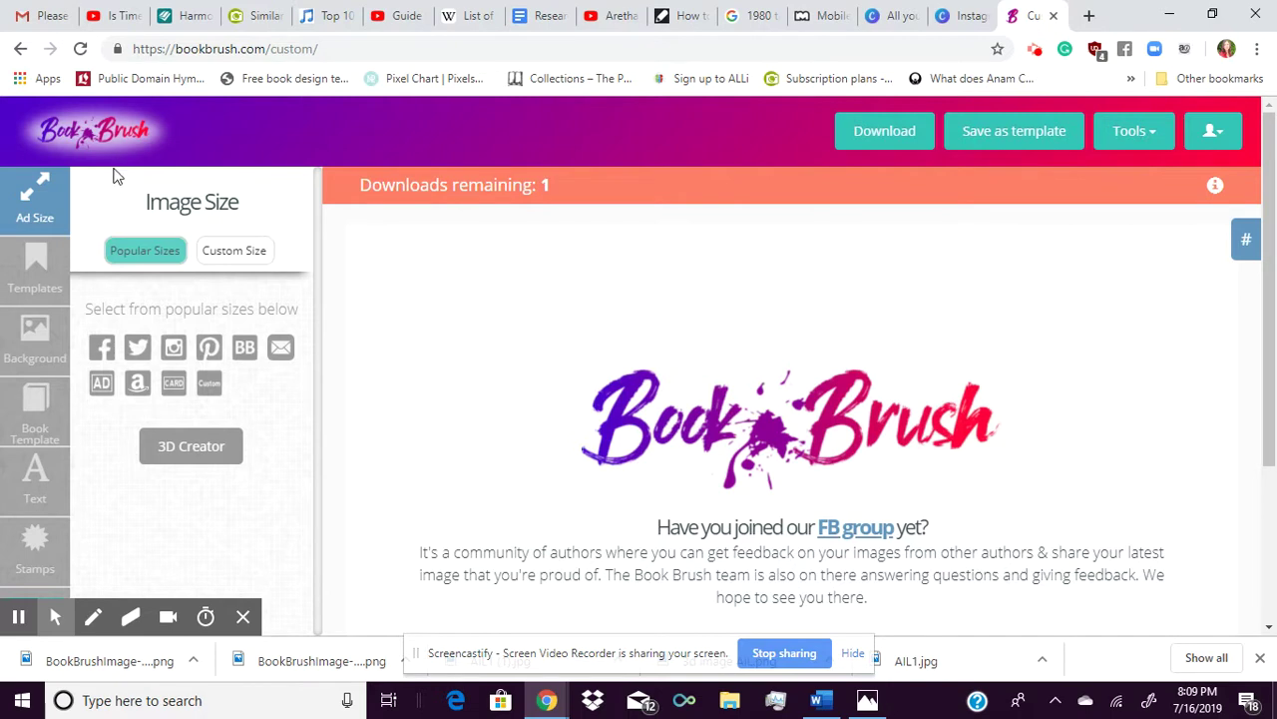
Check the saved templates and start a blank image in the 1080x1080 Instagram photo size
{"action": "left_click", "coordinate": [35, 267]}
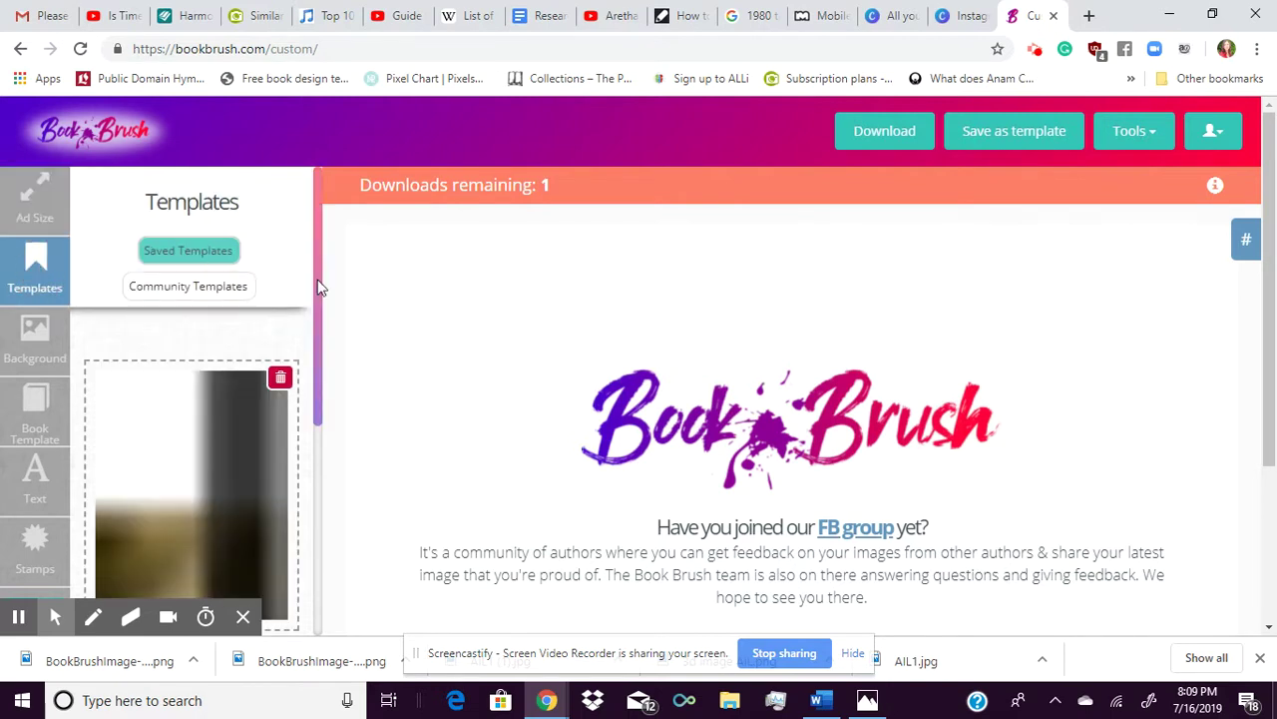
{"action": "left_click_drag", "start_coordinate": [319, 287], "coordinate": [306, 543]}
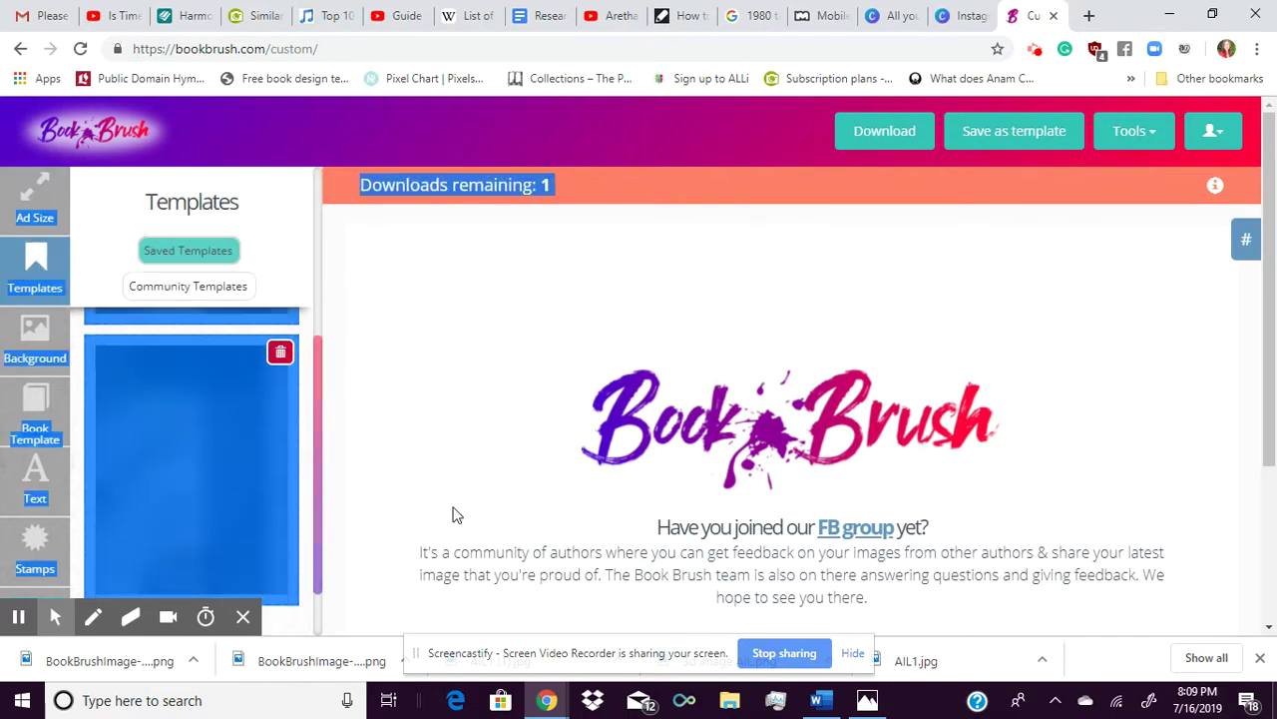
{"action": "left_click", "coordinate": [442, 470]}
{"action": "left_click", "coordinate": [18, 344]}
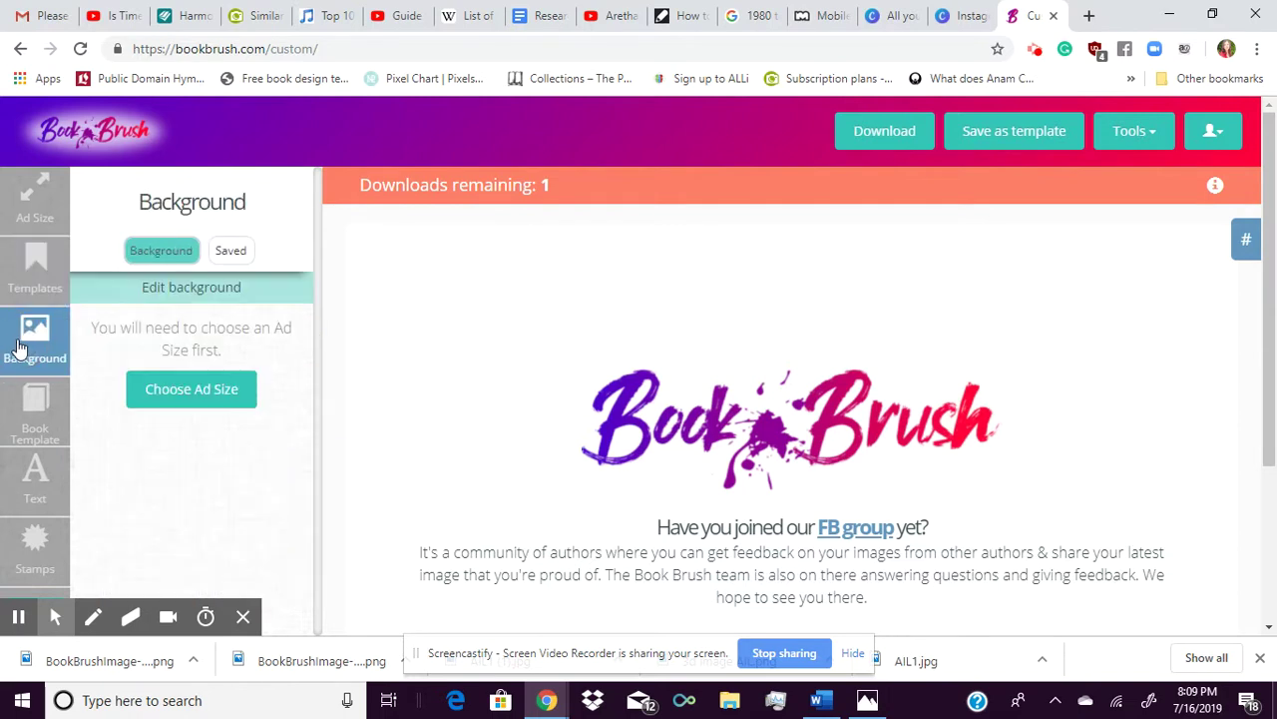
{"action": "left_click", "coordinate": [170, 397]}
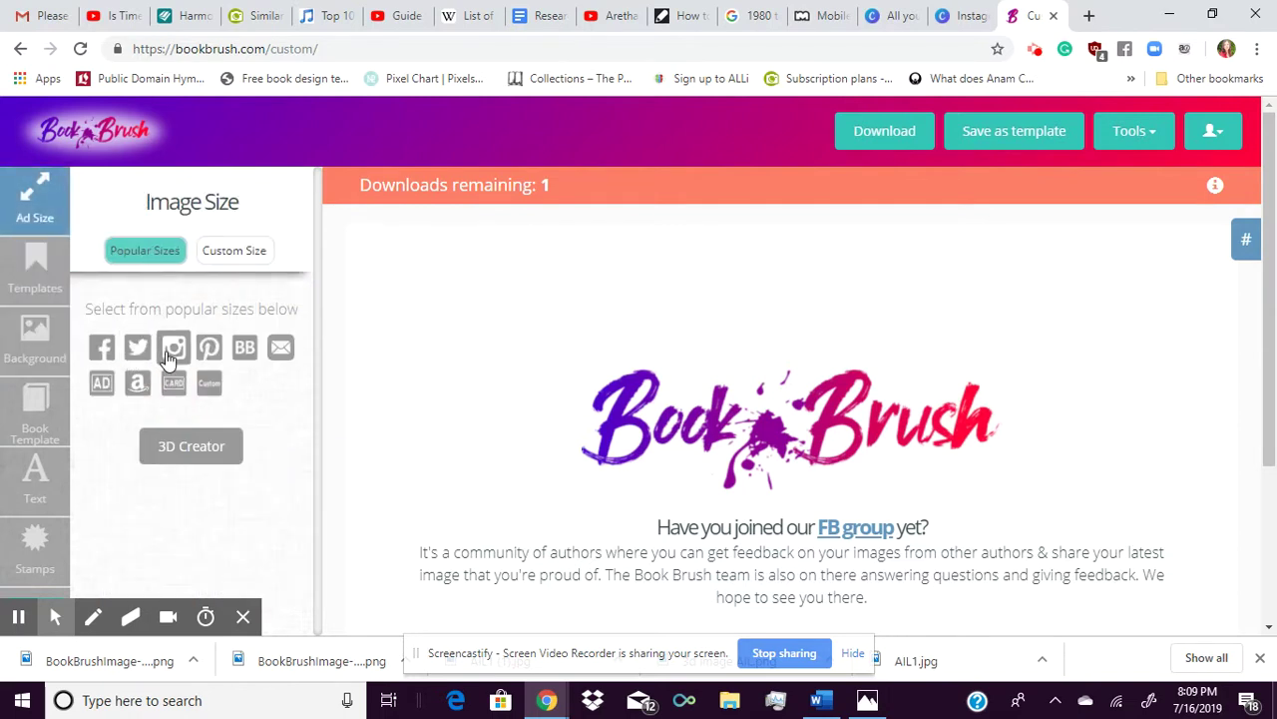
{"action": "left_click", "coordinate": [168, 355]}
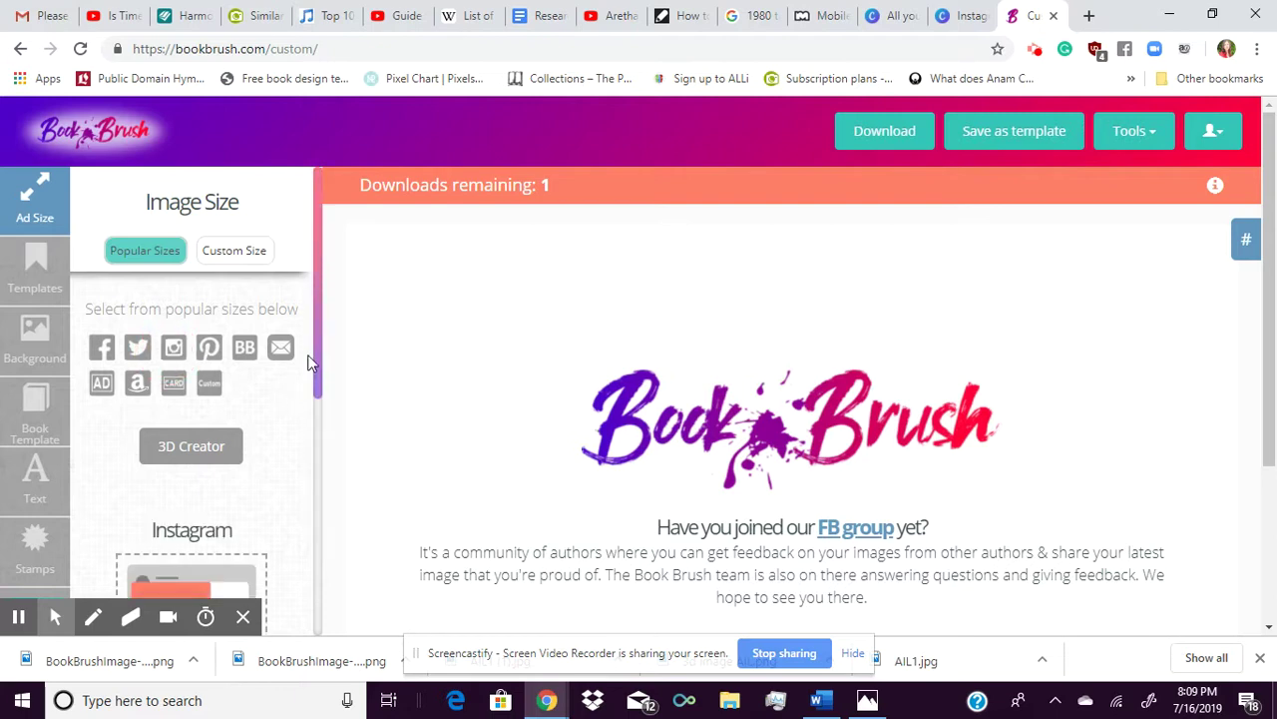
{"action": "left_click_drag", "start_coordinate": [320, 350], "coordinate": [320, 485]}
{"action": "left_click", "coordinate": [175, 325]}
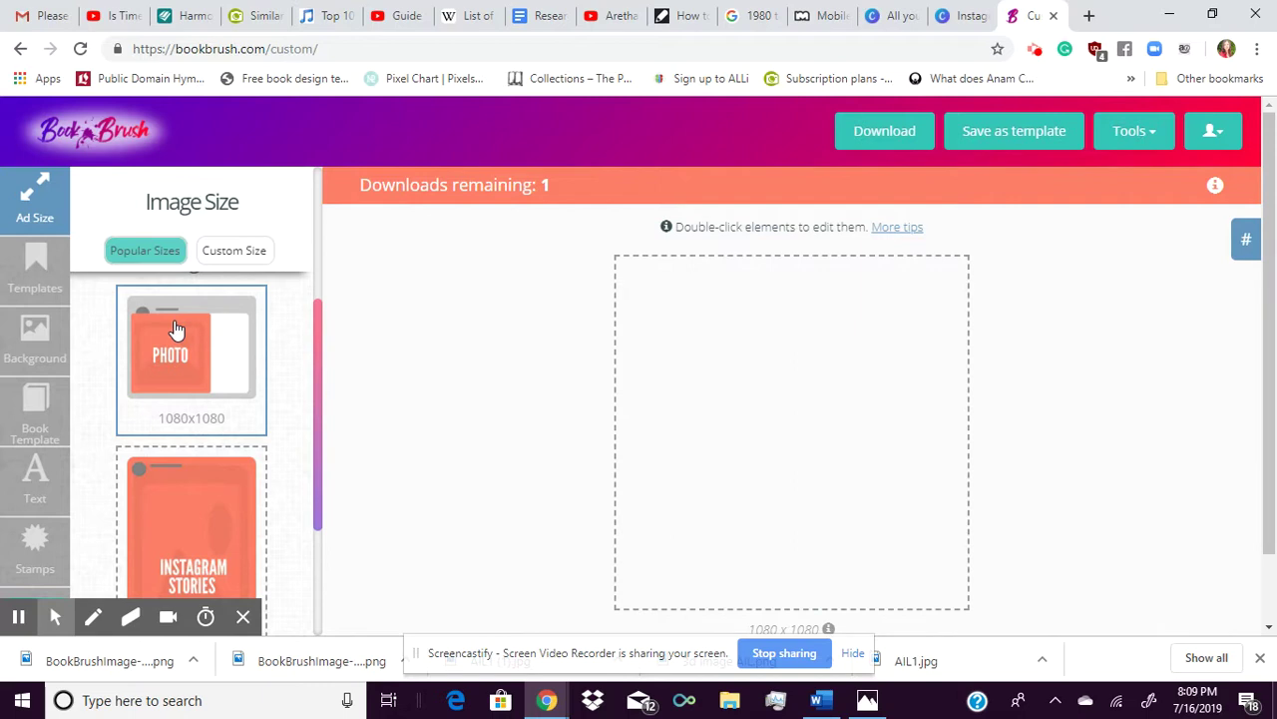
Look through the saved templates, the background options and the book templates for the new image
{"action": "left_click", "coordinate": [23, 288]}
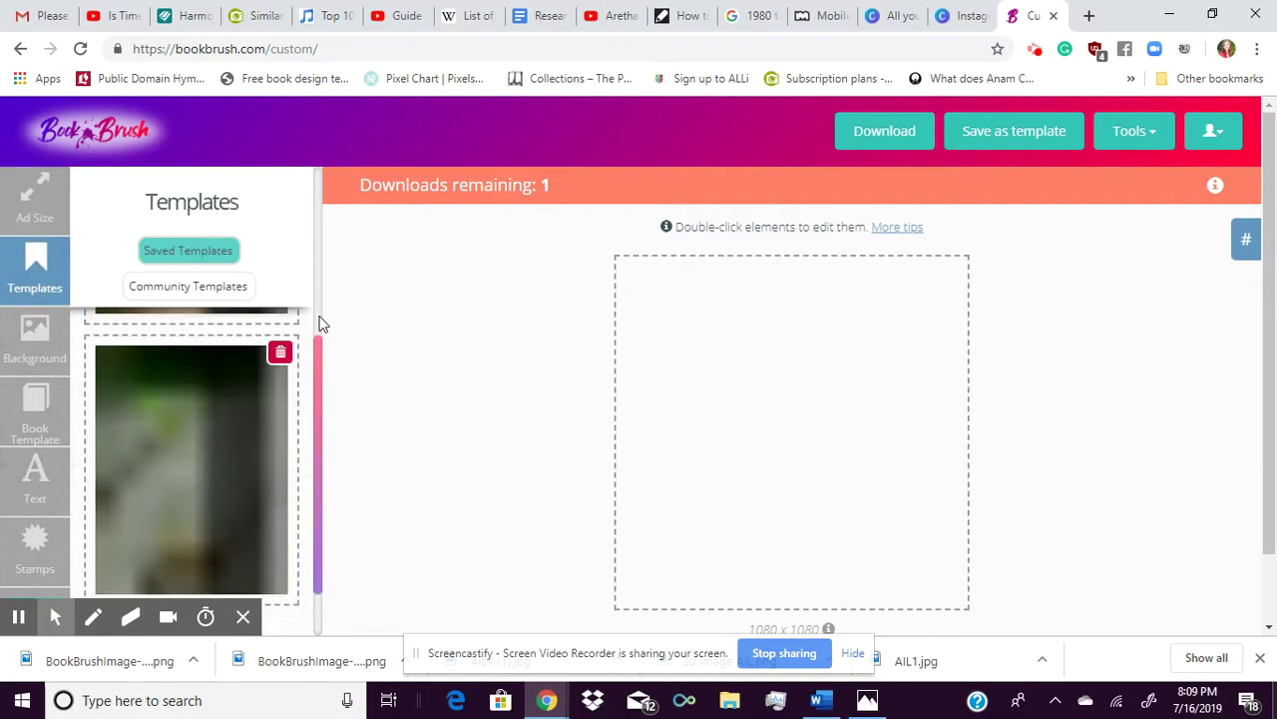
{"action": "left_click_drag", "start_coordinate": [315, 359], "coordinate": [308, 199]}
{"action": "left_click", "coordinate": [21, 329]}
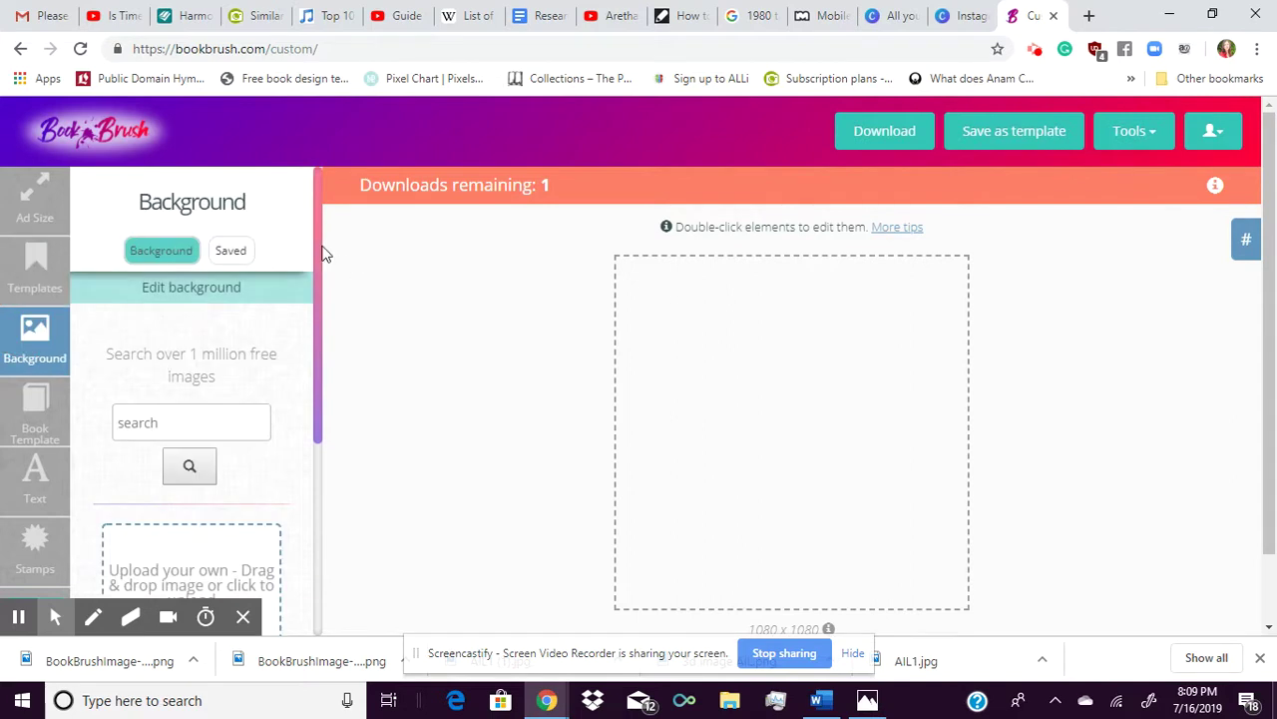
{"action": "left_click_drag", "start_coordinate": [323, 254], "coordinate": [289, 376]}
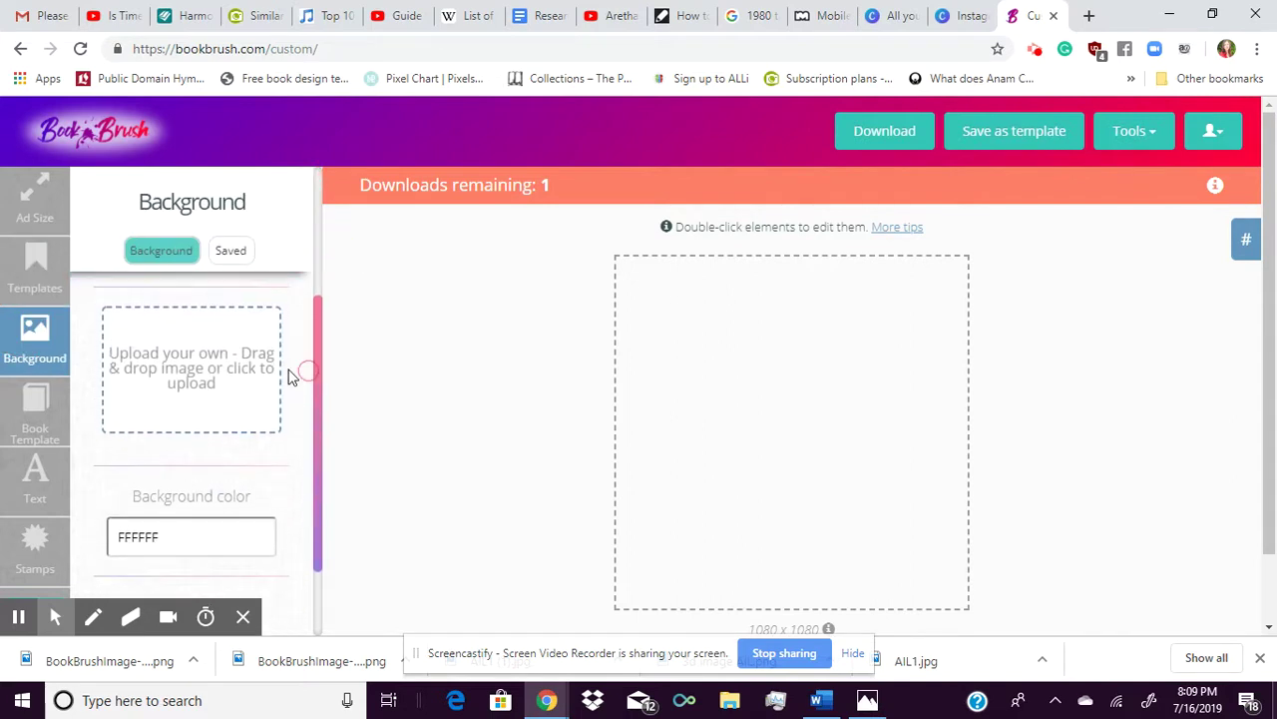
{"action": "left_click", "coordinate": [33, 429]}
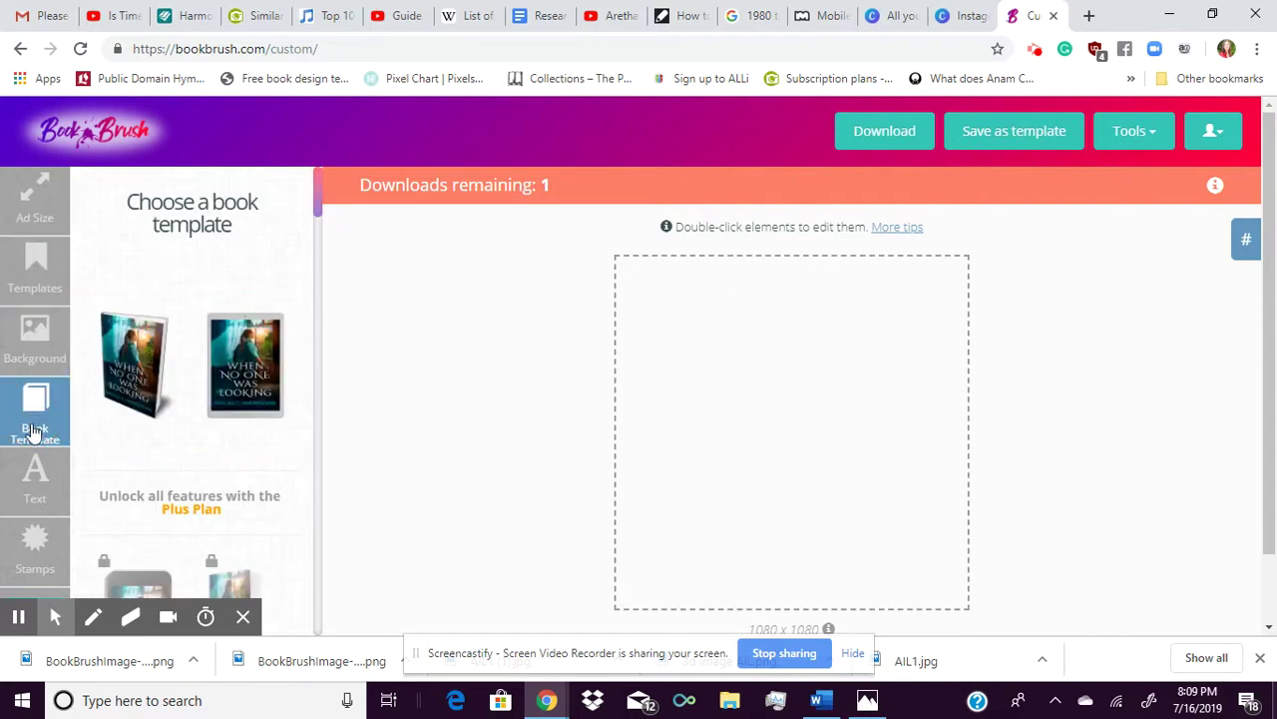
{"action": "left_click_drag", "start_coordinate": [320, 210], "coordinate": [302, 539]}
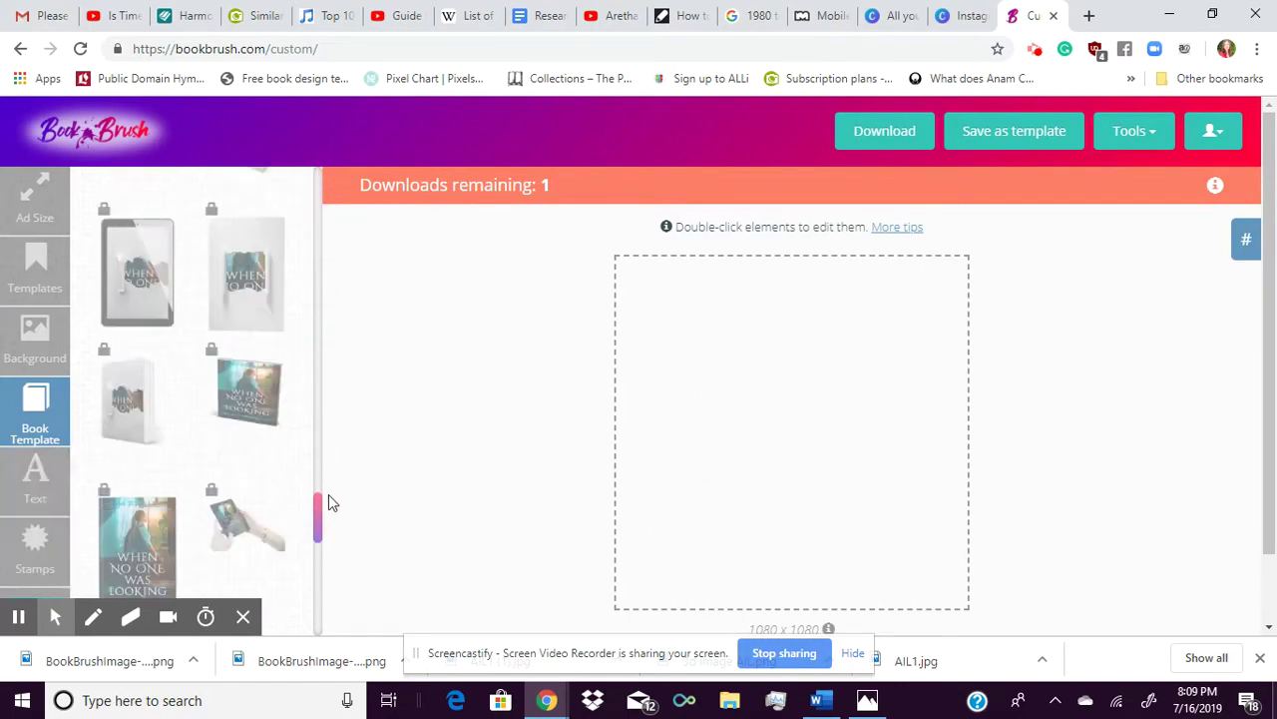
Browse the community stamps, including the retailer logos, and return to the start of the list
{"action": "left_click", "coordinate": [35, 547]}
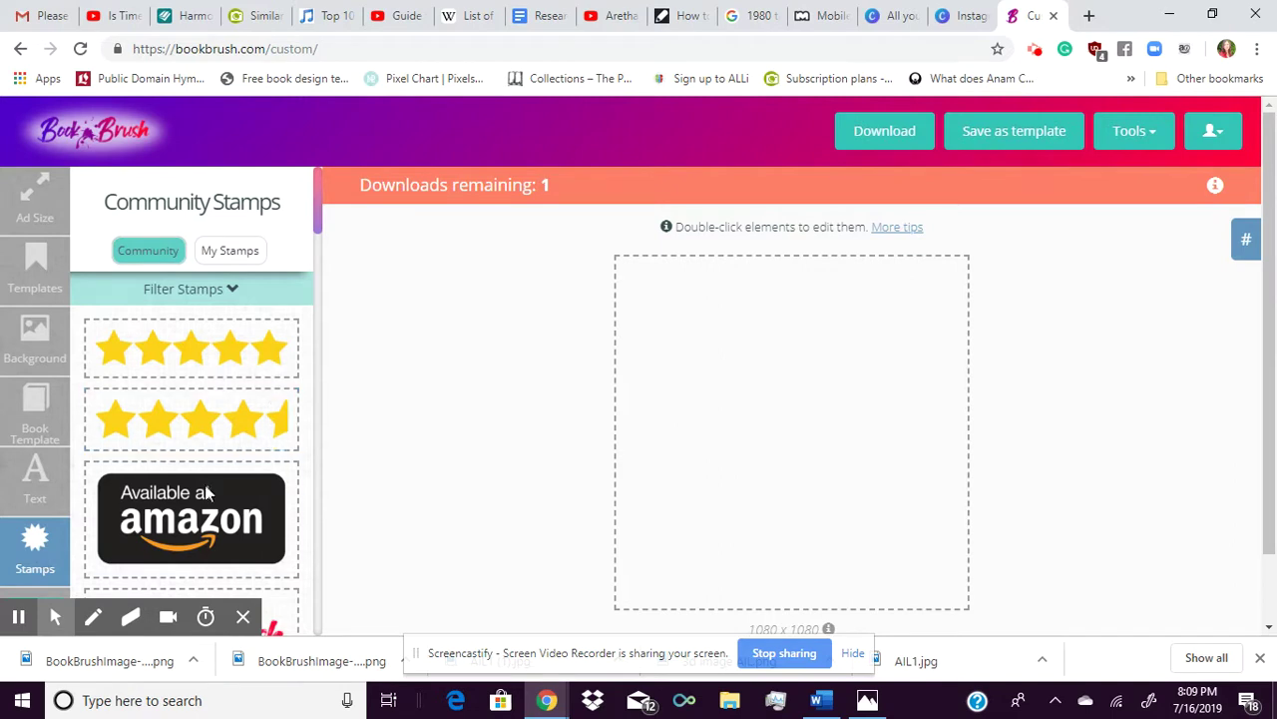
{"action": "left_click_drag", "start_coordinate": [317, 217], "coordinate": [268, 454]}
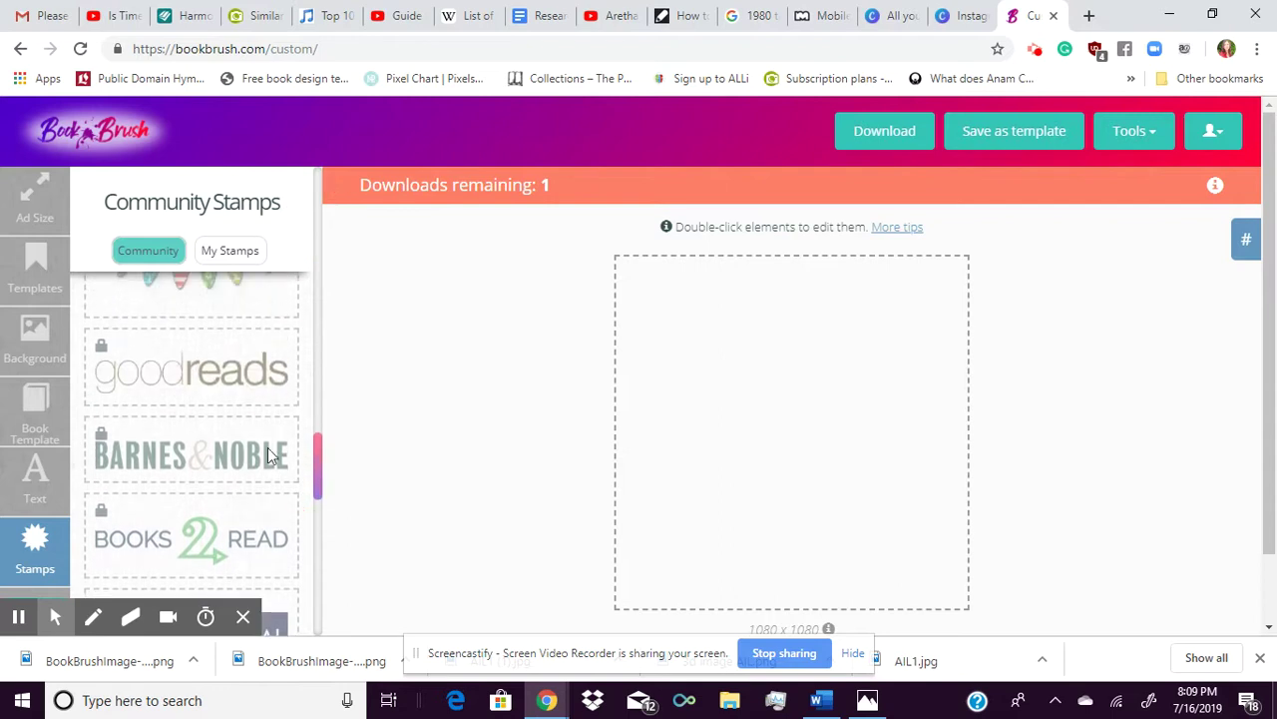
{"action": "left_click", "coordinate": [320, 444]}
{"action": "right_click", "coordinate": [319, 227]}
{"action": "left_click", "coordinate": [326, 511]}
{"action": "left_click_drag", "start_coordinate": [316, 467], "coordinate": [323, 257]}
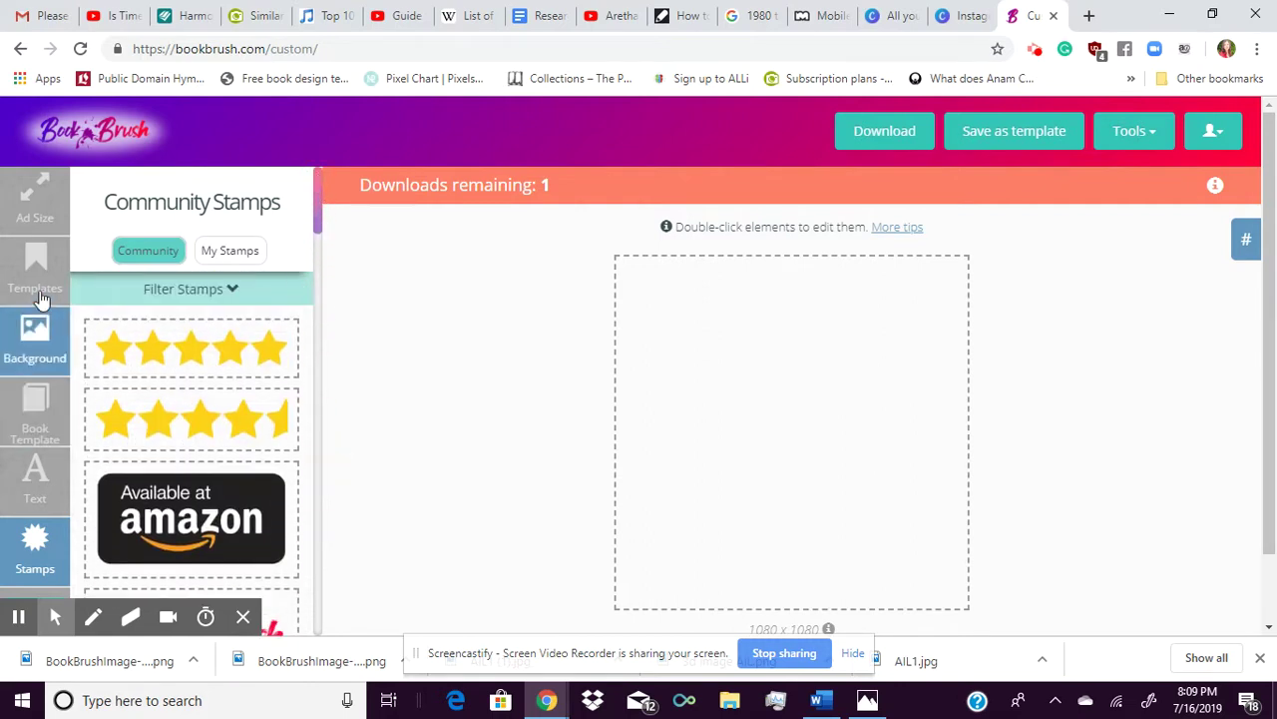
Review the background options and the saved templates, and hide the screen recorder's drawing tools
{"action": "left_click", "coordinate": [38, 350]}
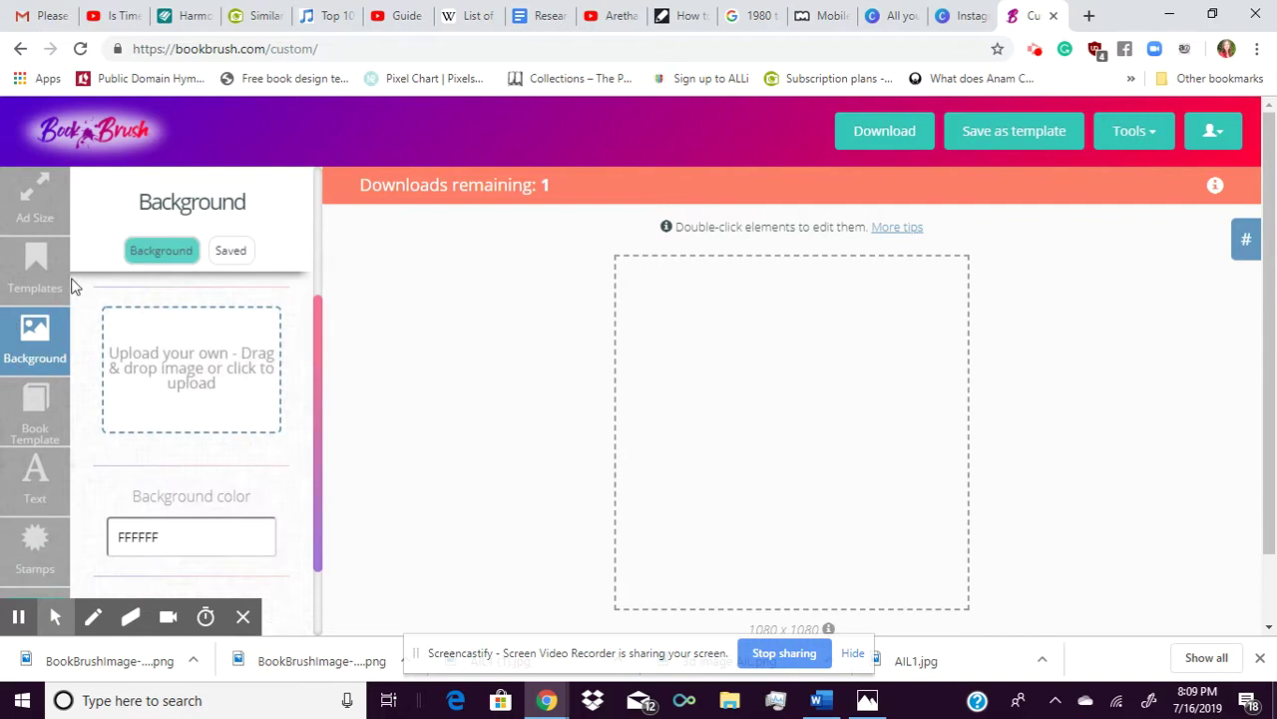
{"action": "left_click", "coordinate": [233, 257]}
{"action": "left_click", "coordinate": [165, 251]}
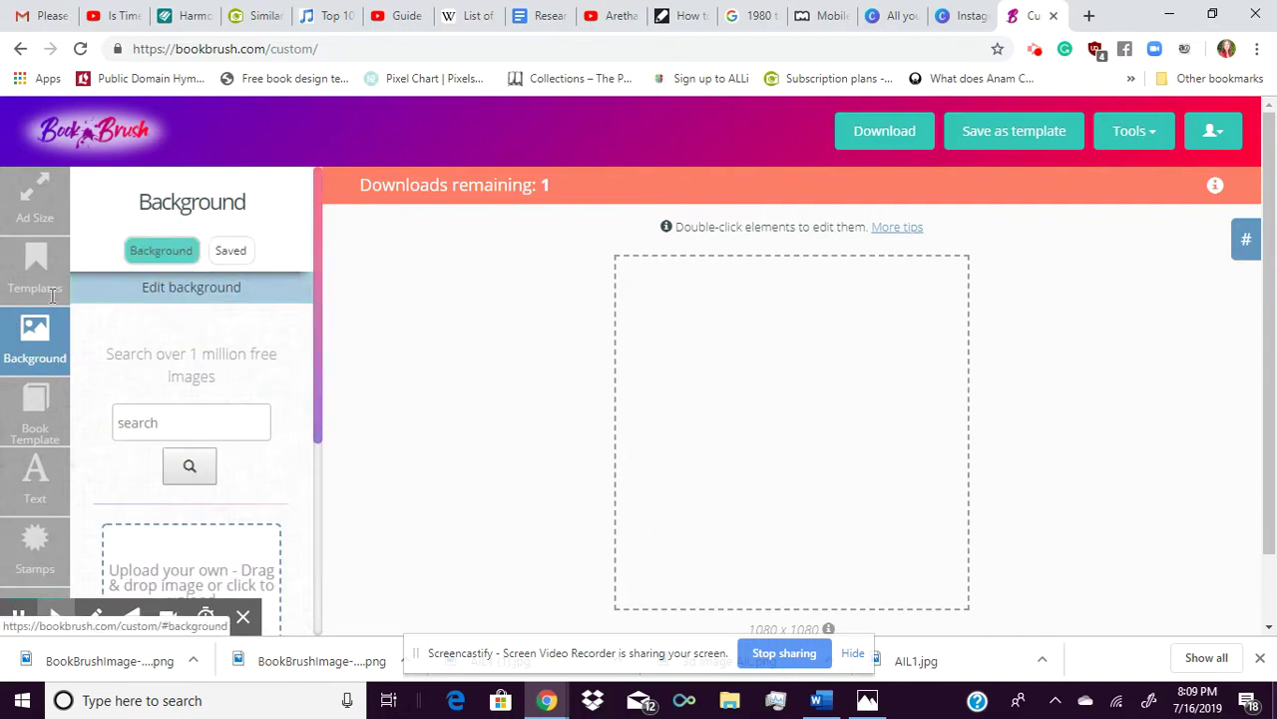
{"action": "left_click", "coordinate": [36, 291]}
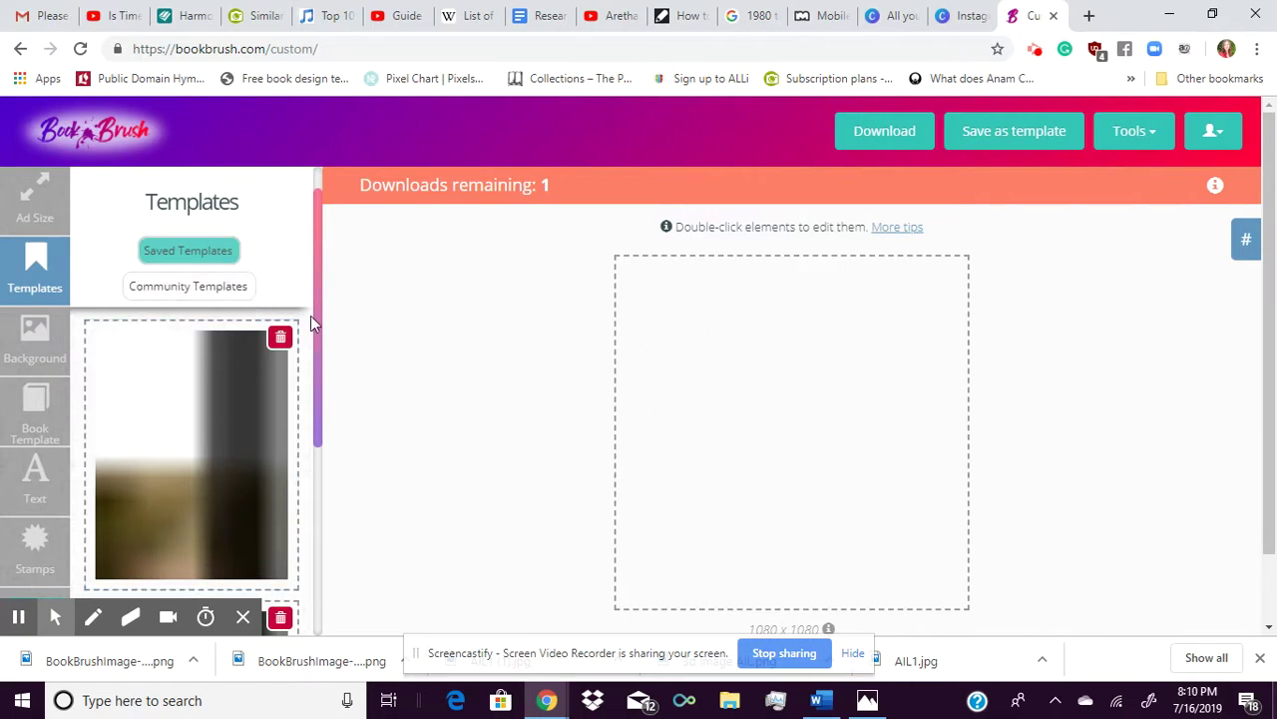
{"action": "scroll", "coordinate": [320, 317], "scroll_direction": "down", "scroll_amount": 3}
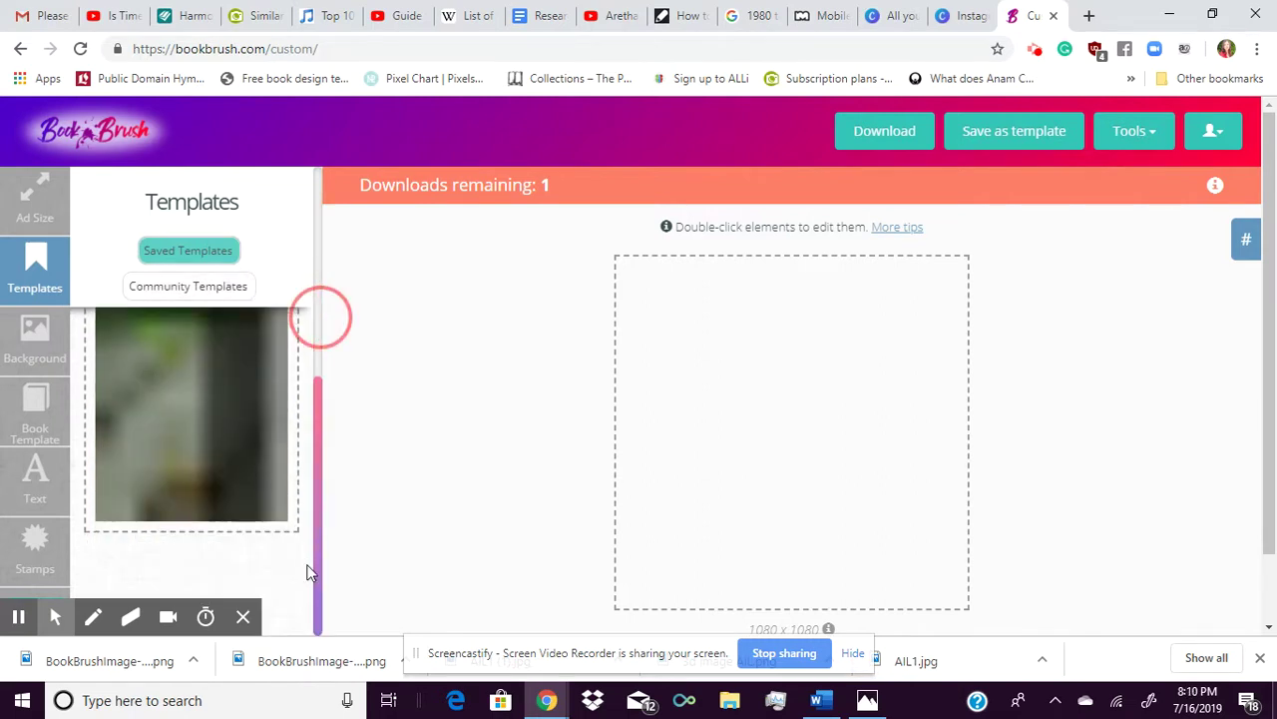
{"action": "left_click", "coordinate": [242, 616]}
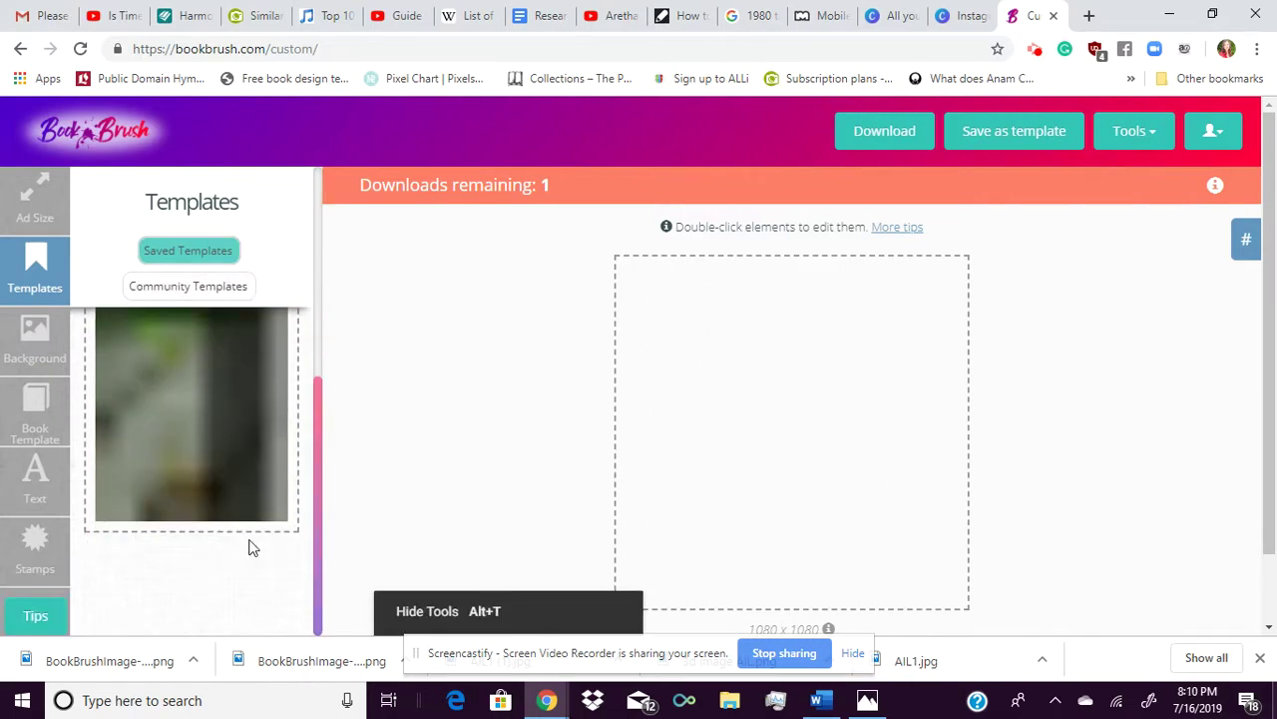
Load the saved seedling template and set its image size to the 1080x1080 Instagram photo format
{"action": "left_click", "coordinate": [191, 469]}
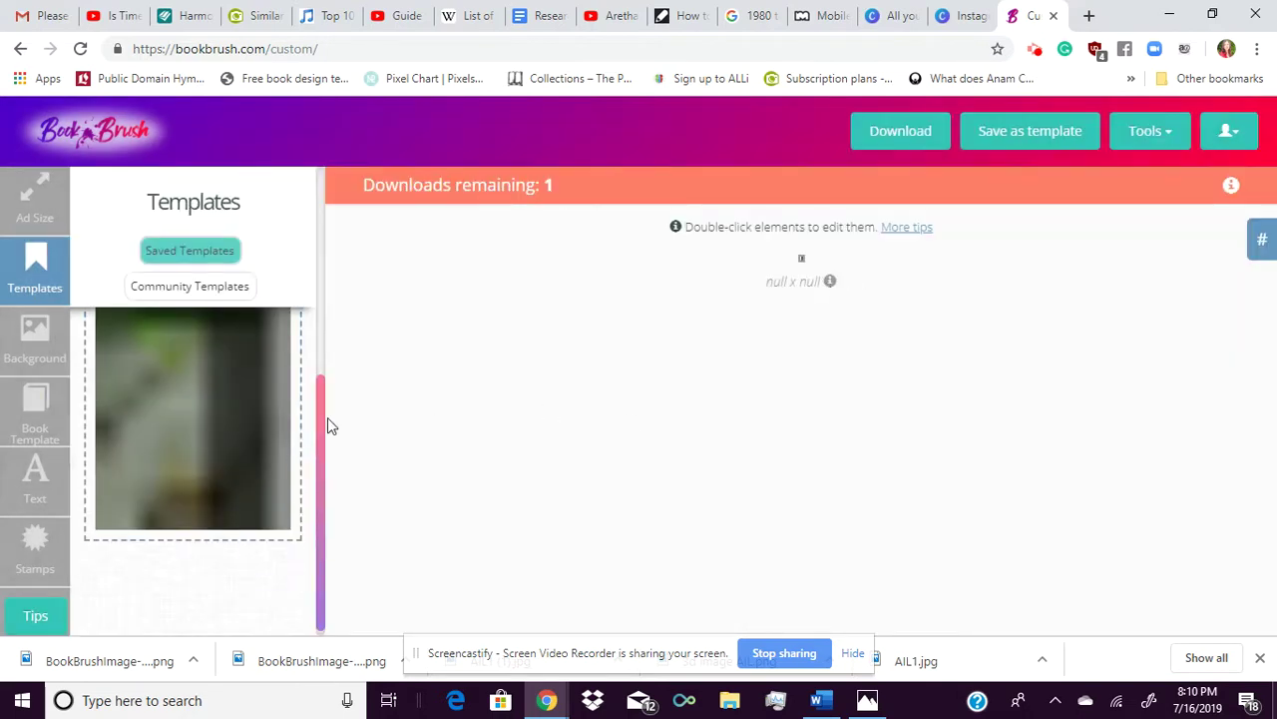
{"action": "left_click", "coordinate": [38, 355]}
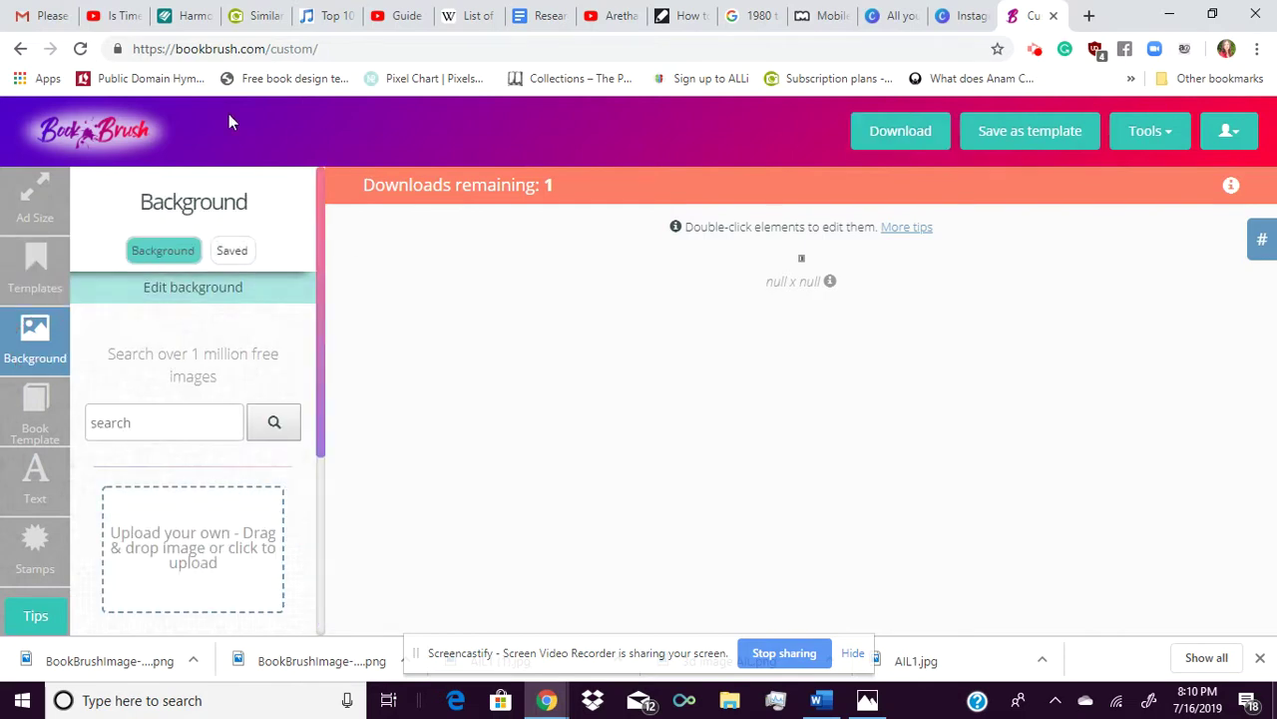
{"action": "left_click", "coordinate": [35, 199]}
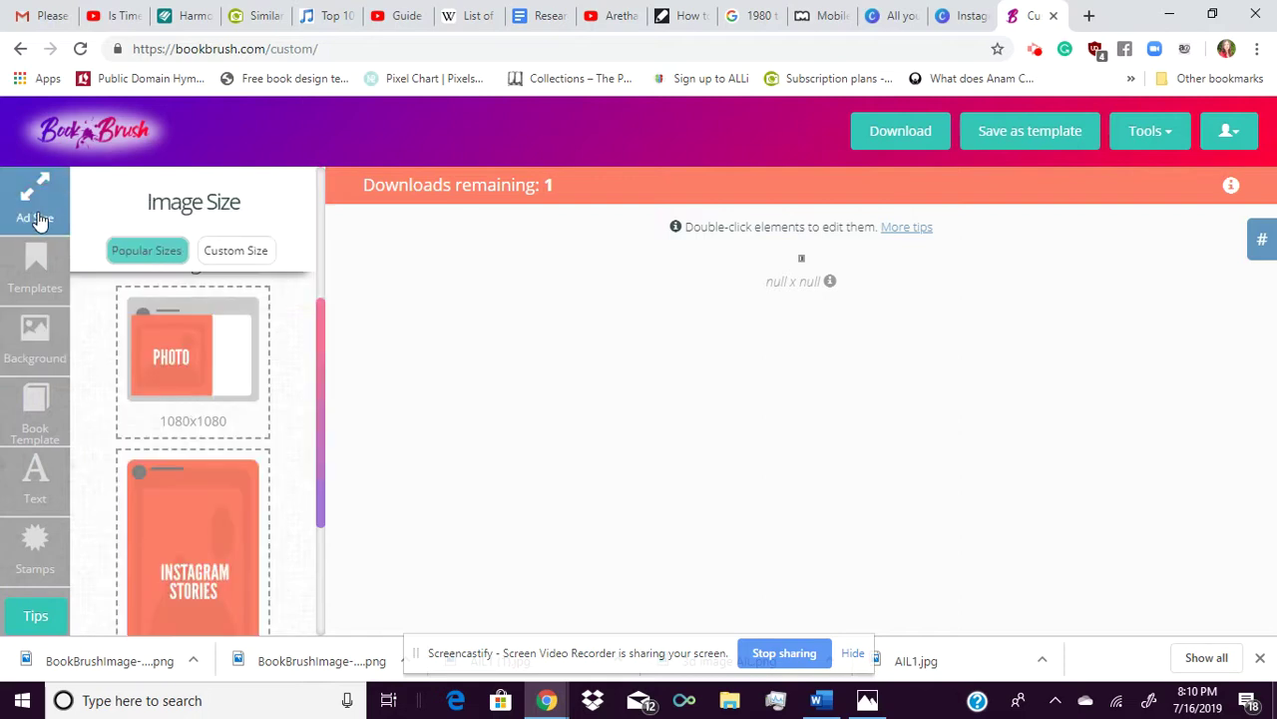
{"action": "left_click", "coordinate": [208, 357]}
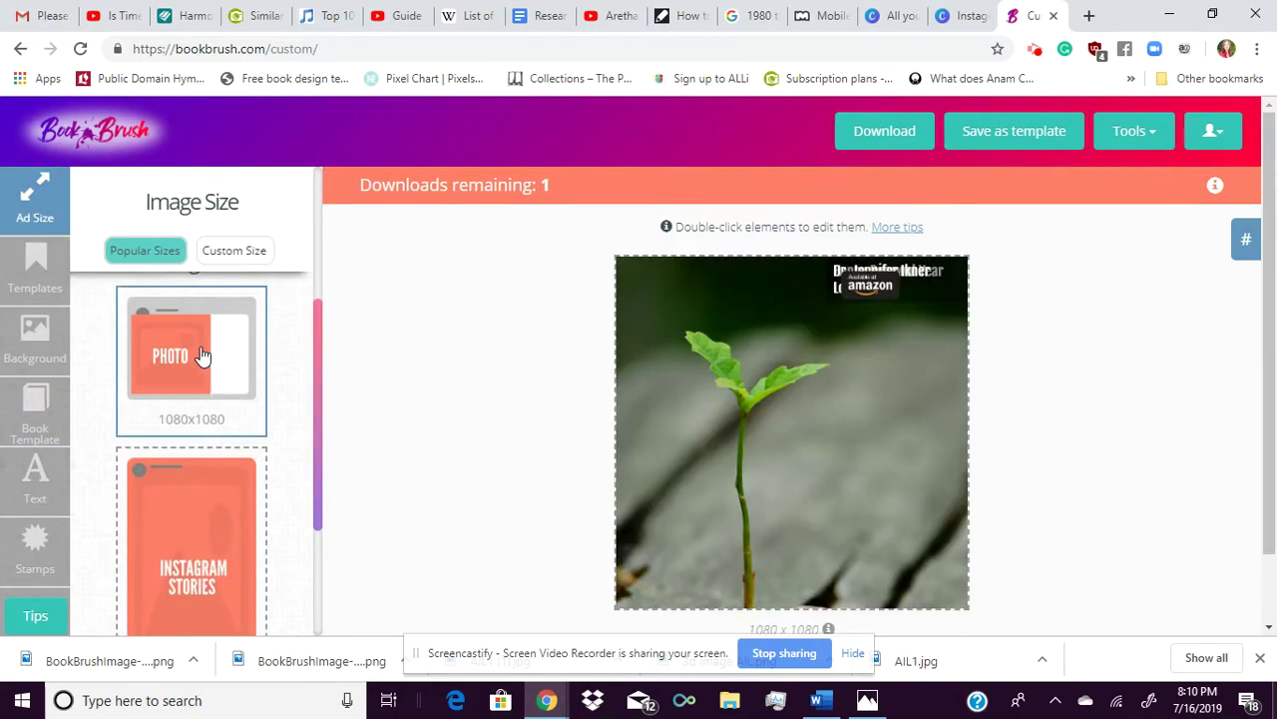
Move the Amazon stamp away from the overlapping text and delete both text elements from the seedling design
{"action": "left_click", "coordinate": [876, 290]}
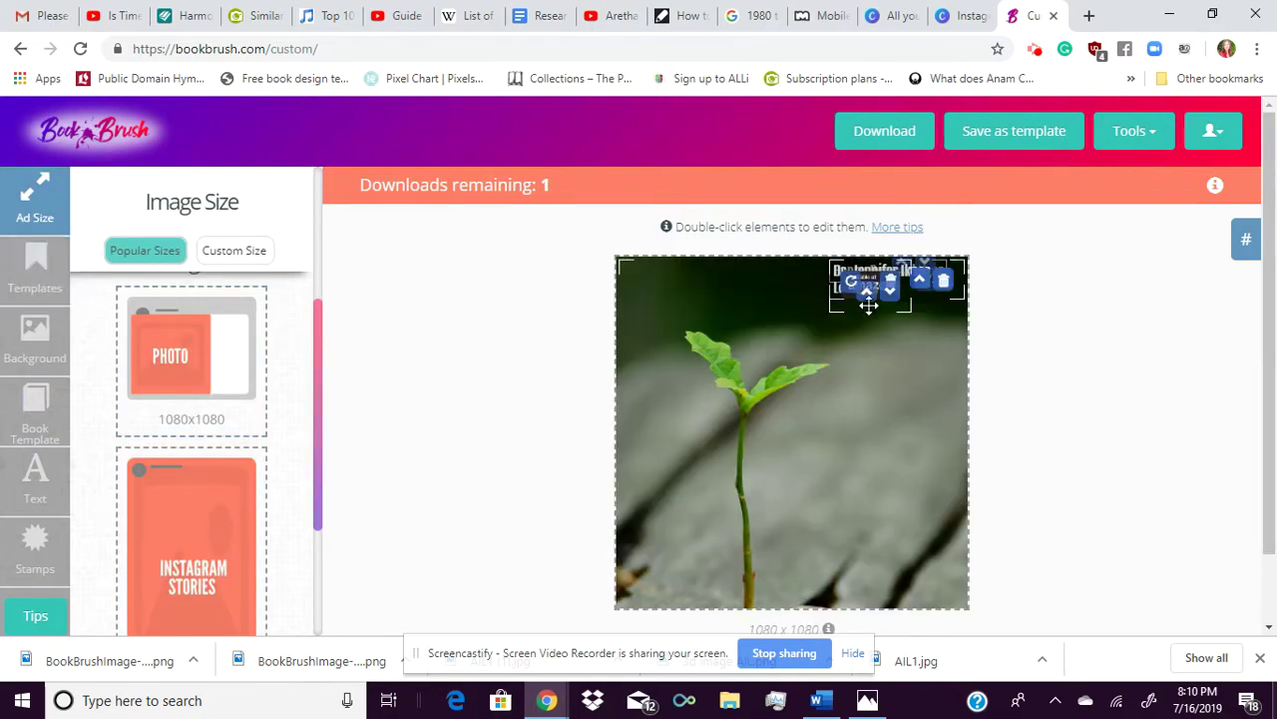
{"action": "left_click_drag", "start_coordinate": [869, 305], "coordinate": [846, 379]}
{"action": "left_click_drag", "start_coordinate": [850, 284], "coordinate": [776, 338]}
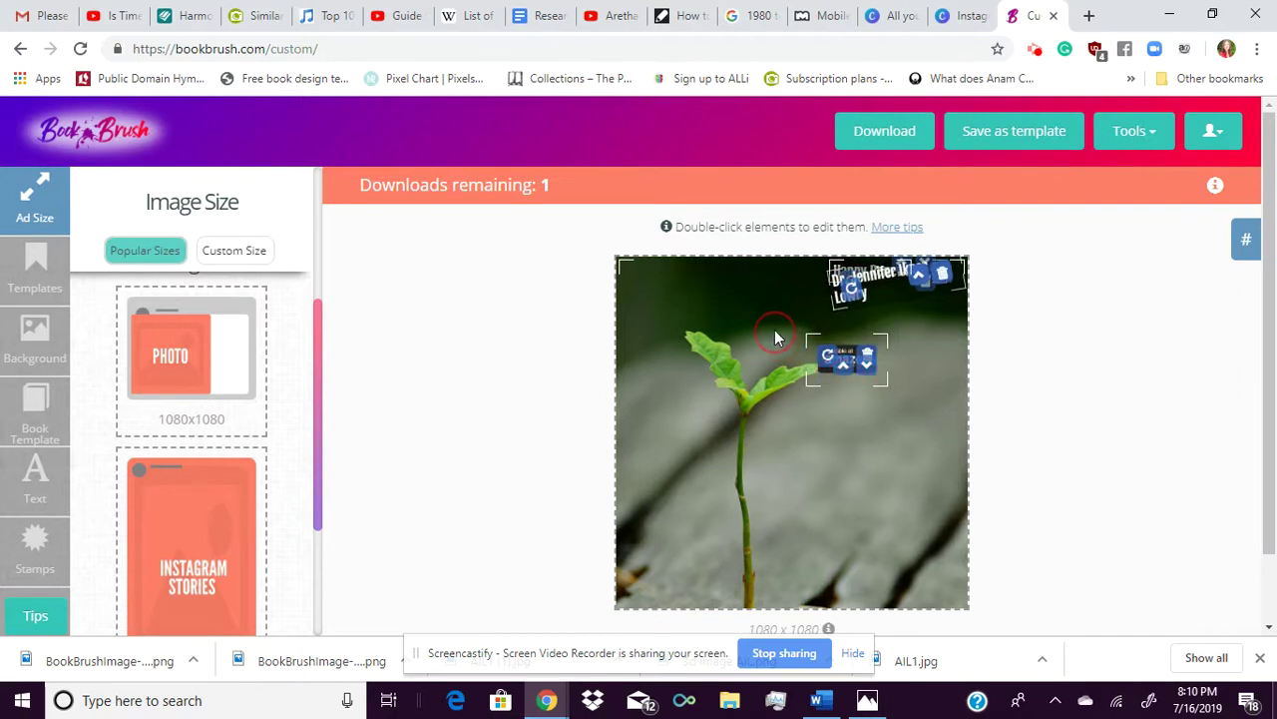
{"action": "left_click", "coordinate": [942, 273]}
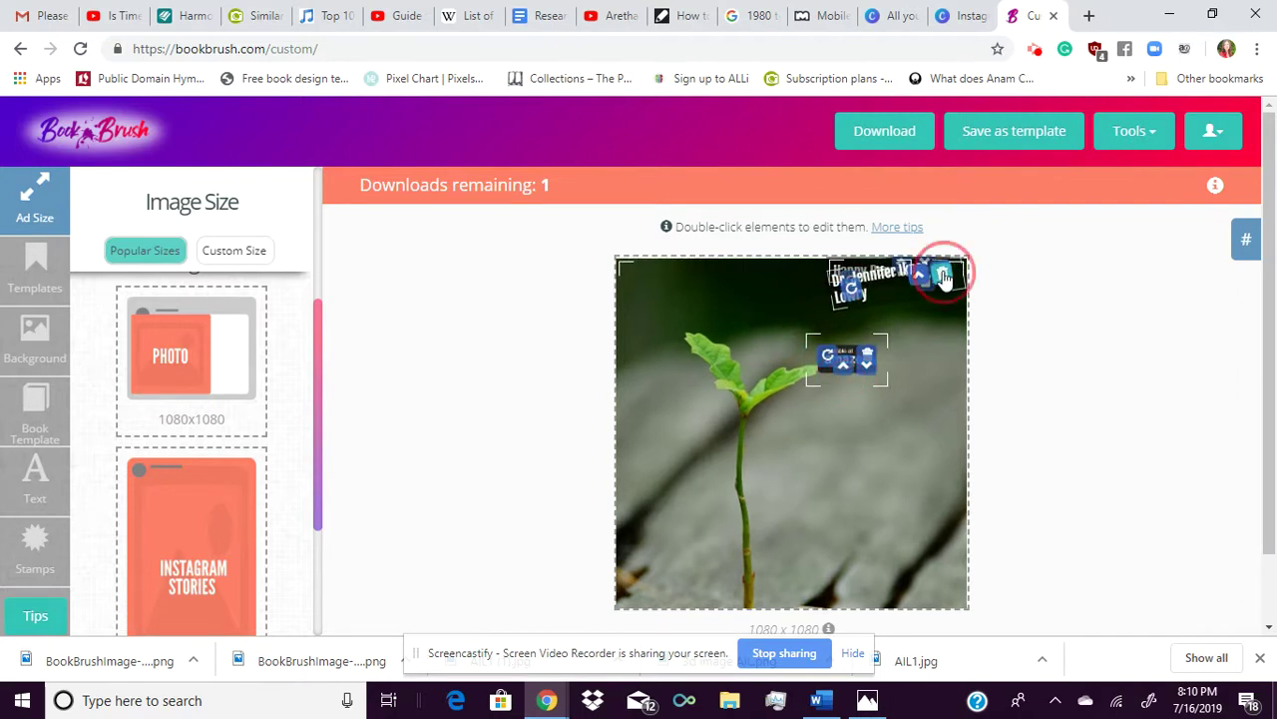
{"action": "left_click", "coordinate": [926, 279]}
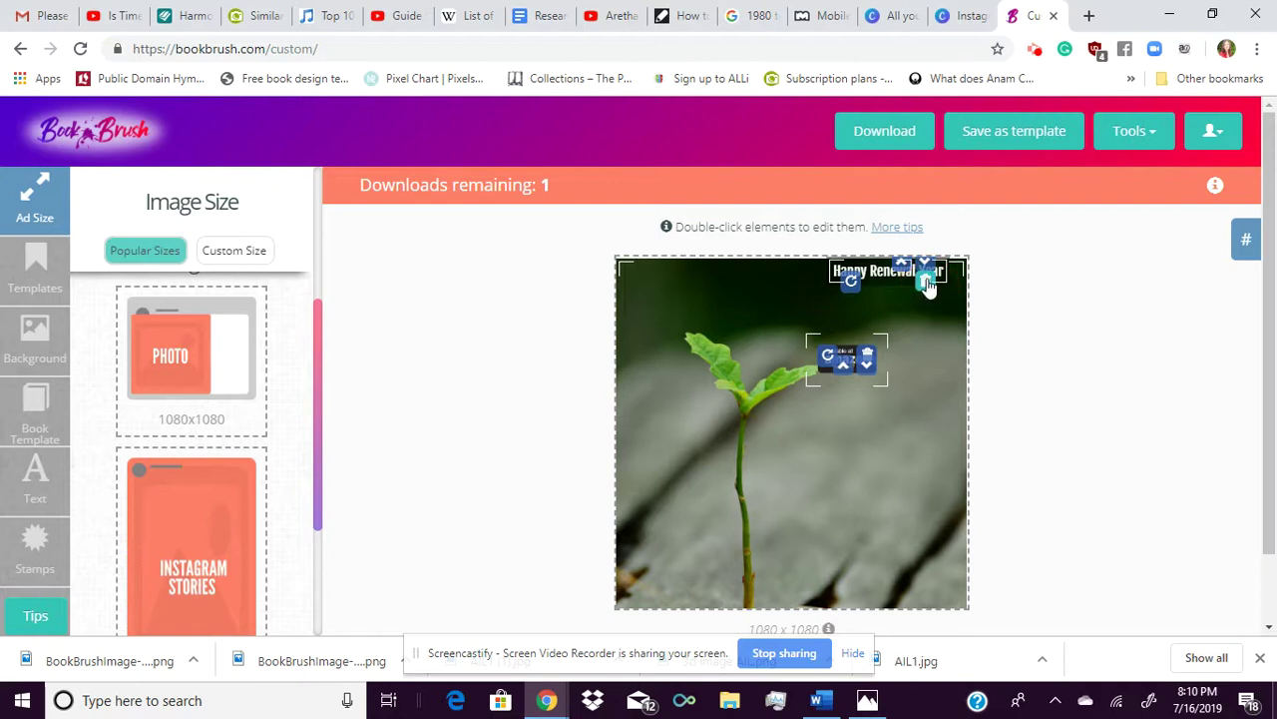
{"action": "left_click", "coordinate": [724, 372]}
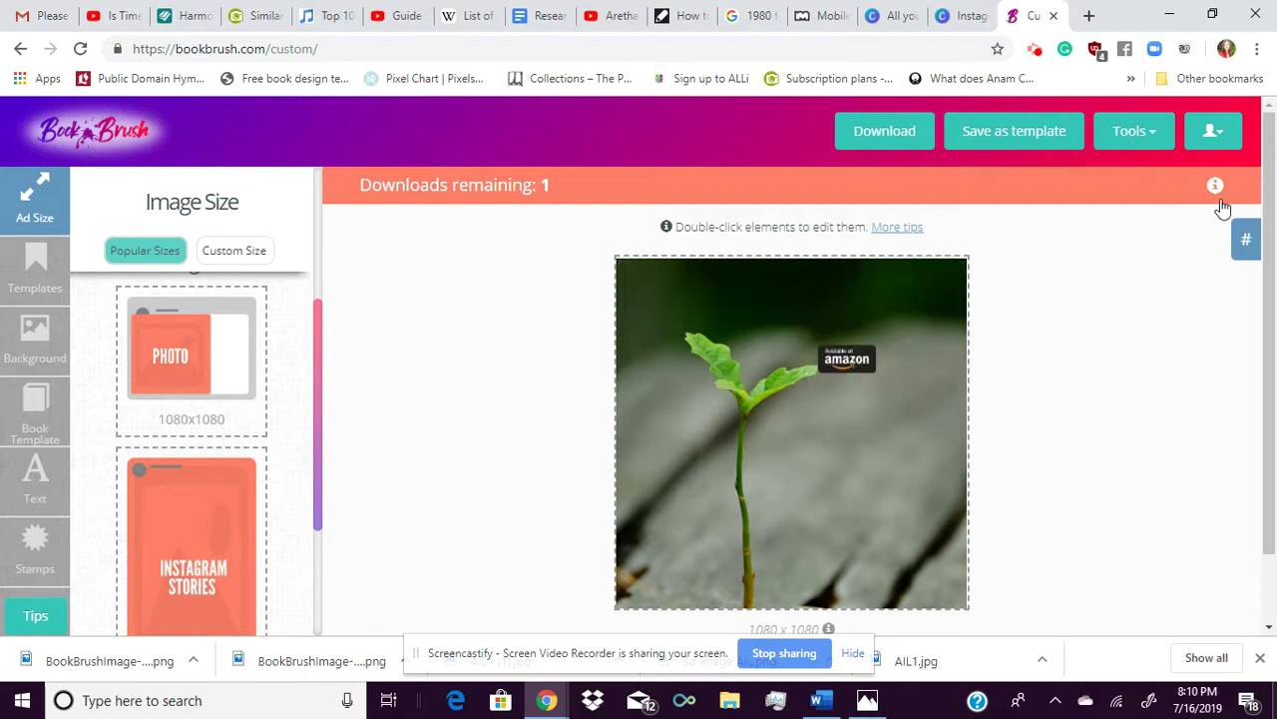
Delete the Amazon stamp and remove the seedling picture to empty the canvas
{"action": "left_click", "coordinate": [21, 357]}
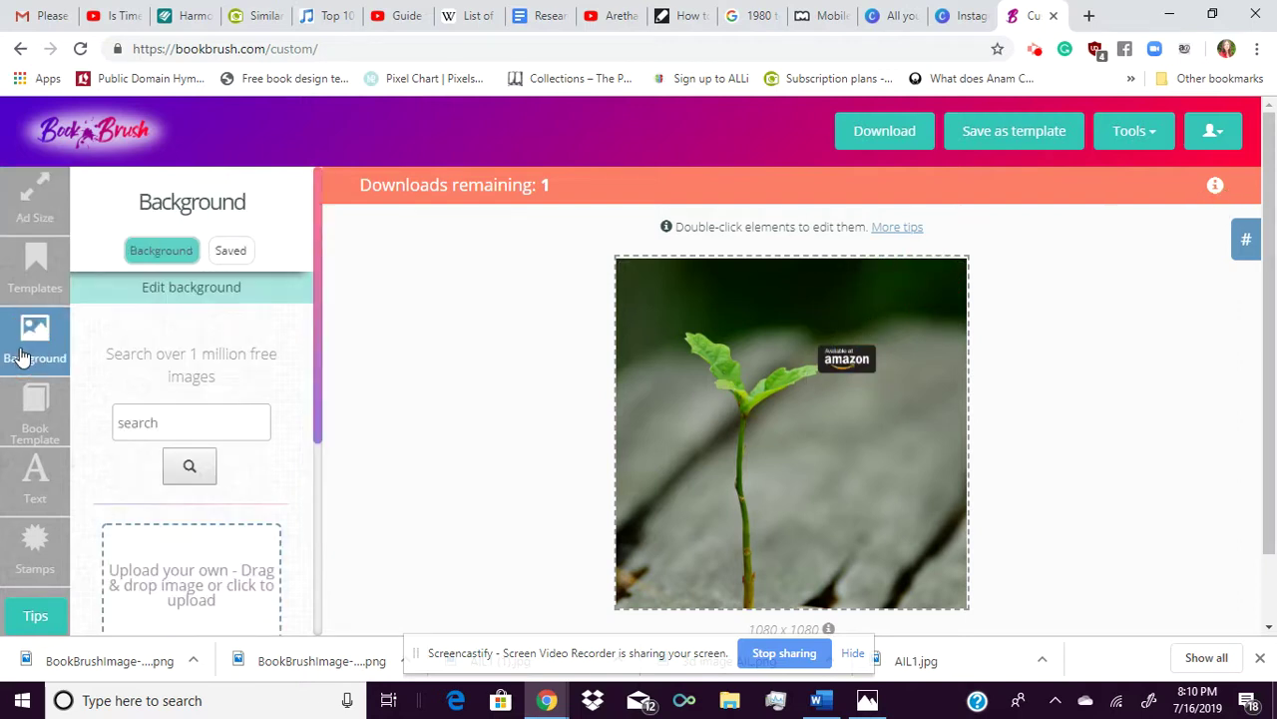
{"action": "left_click", "coordinate": [201, 414]}
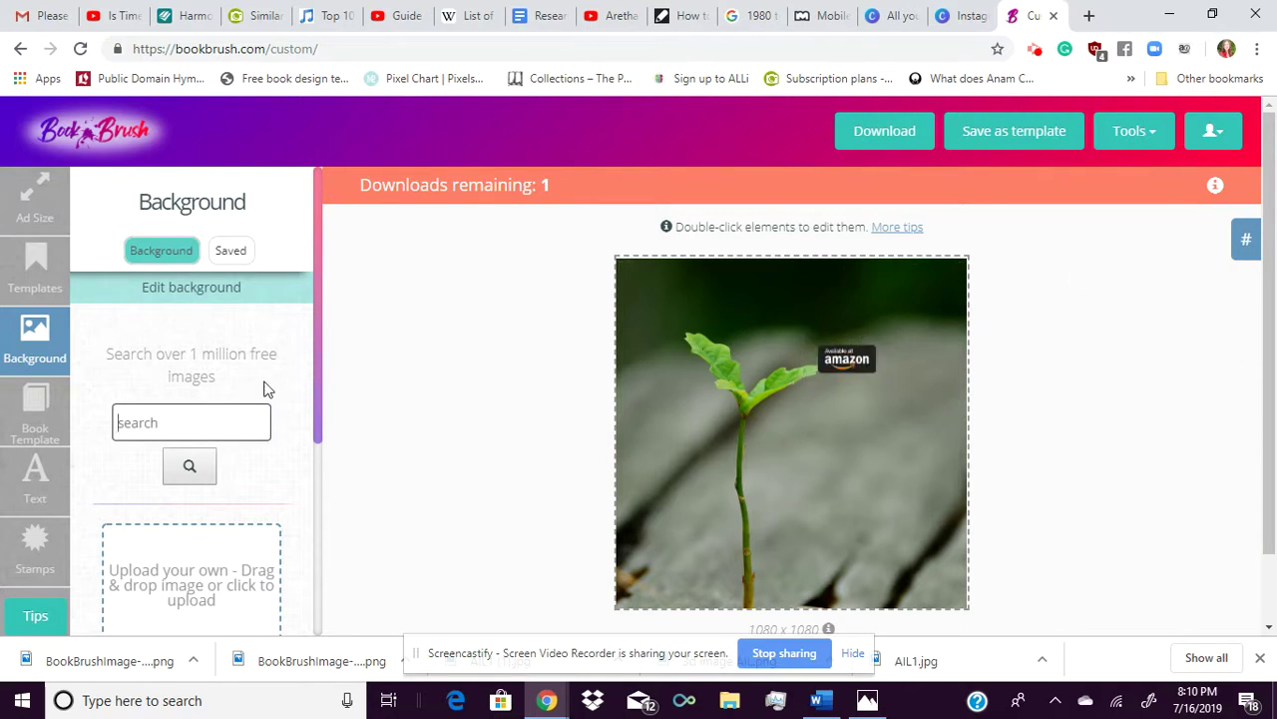
{"action": "left_click", "coordinate": [856, 369]}
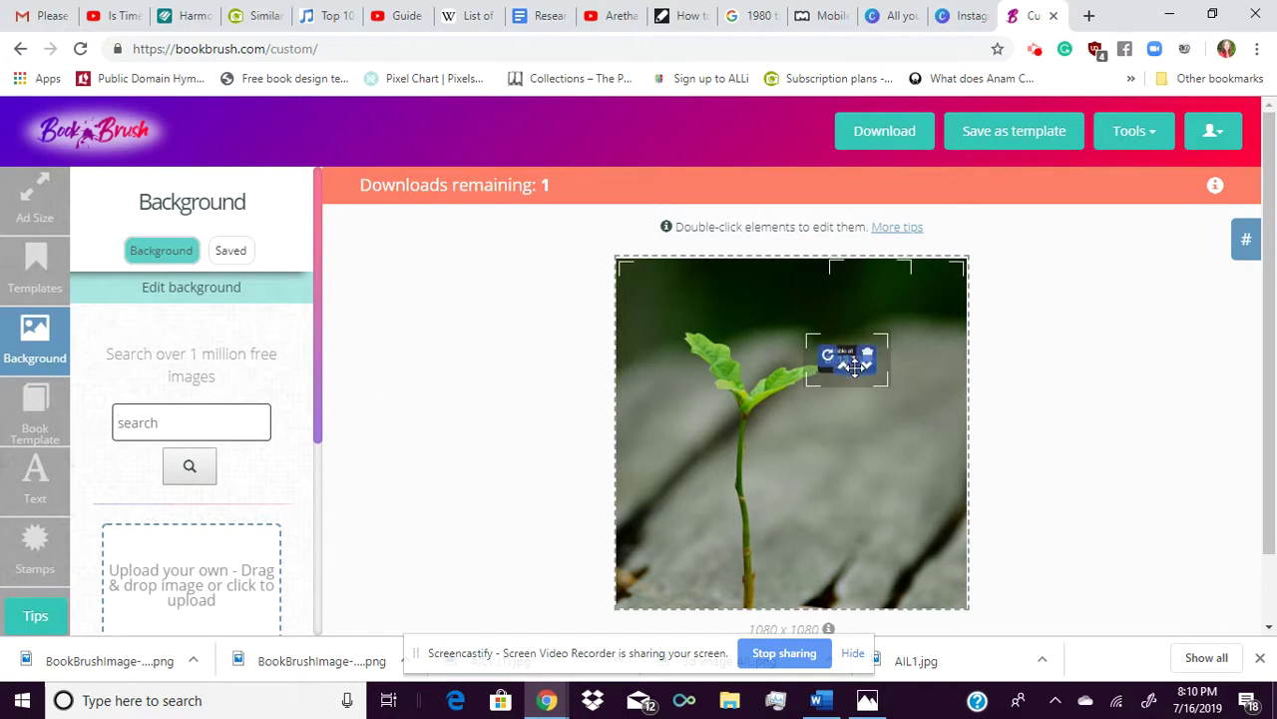
{"action": "left_click", "coordinate": [866, 356]}
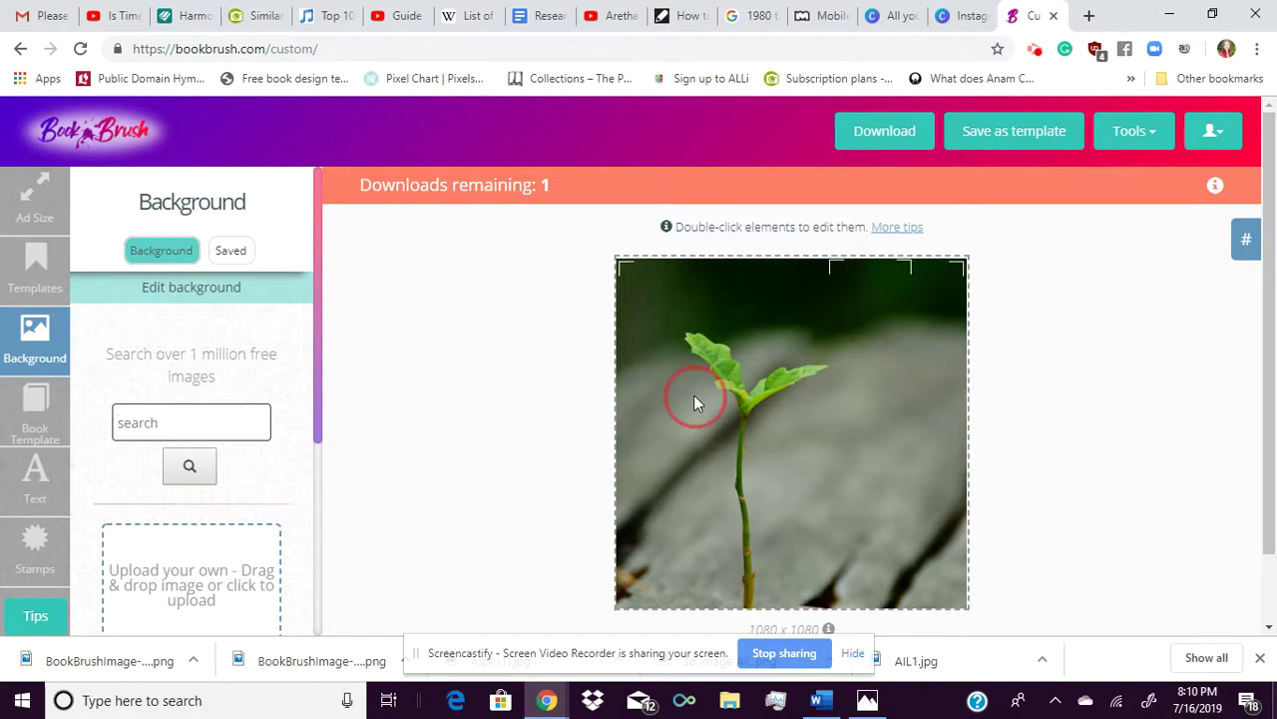
{"action": "left_click_drag", "start_coordinate": [835, 348], "coordinate": [1044, 353]}
{"action": "left_click_drag", "start_coordinate": [912, 342], "coordinate": [1182, 410]}
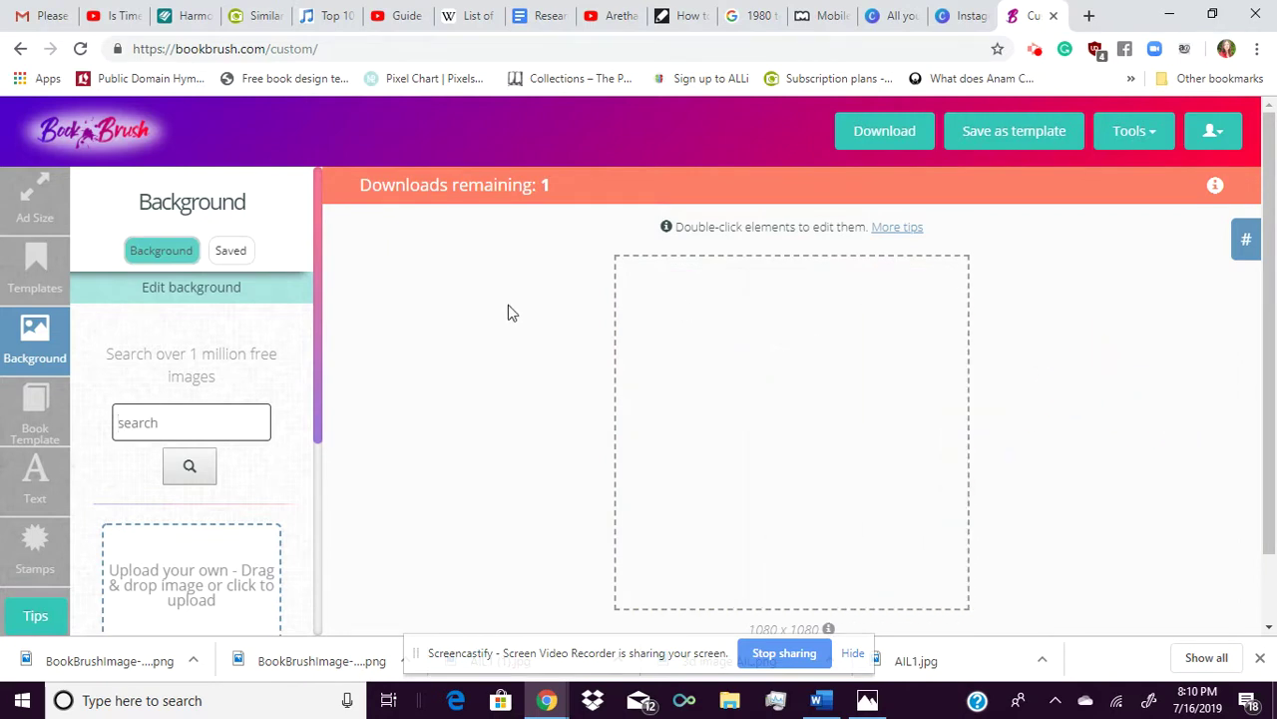
Search the background images for clouds, apply the floating castle picture and shift it so the woman is in view
{"action": "left_click", "coordinate": [214, 413]}
{"action": "key", "text": "Return"}
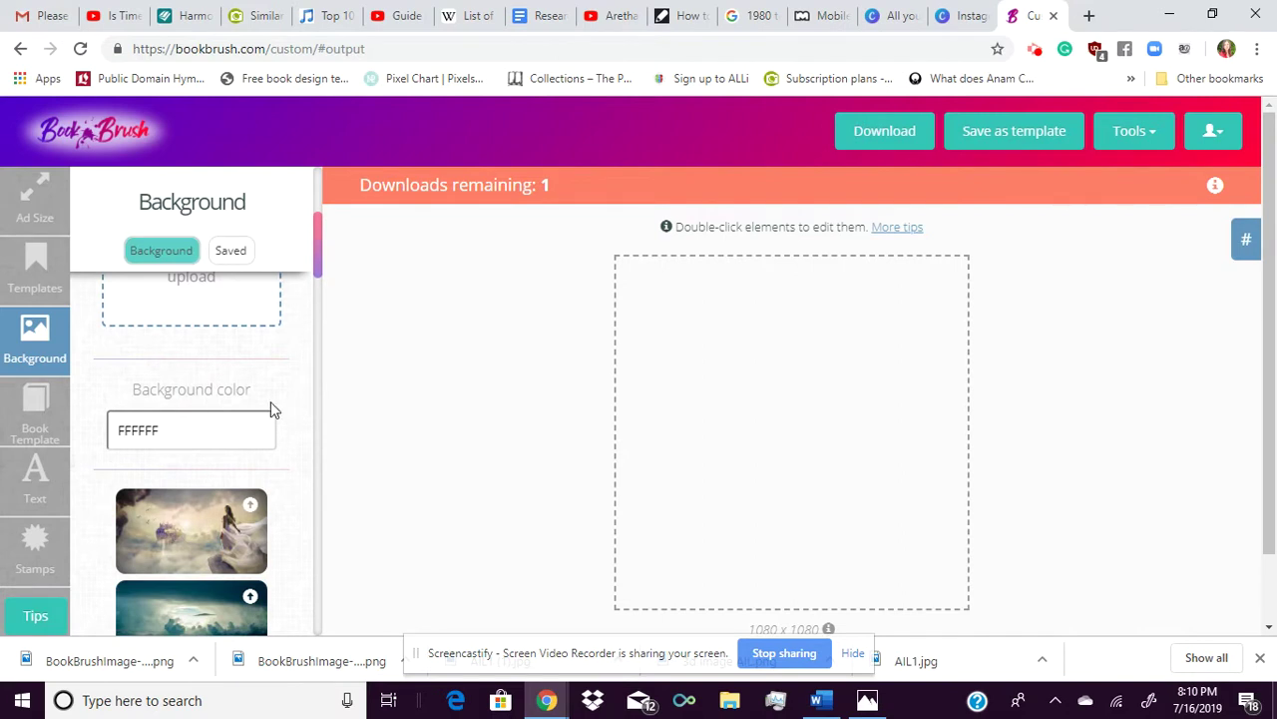
{"action": "left_click", "coordinate": [192, 517]}
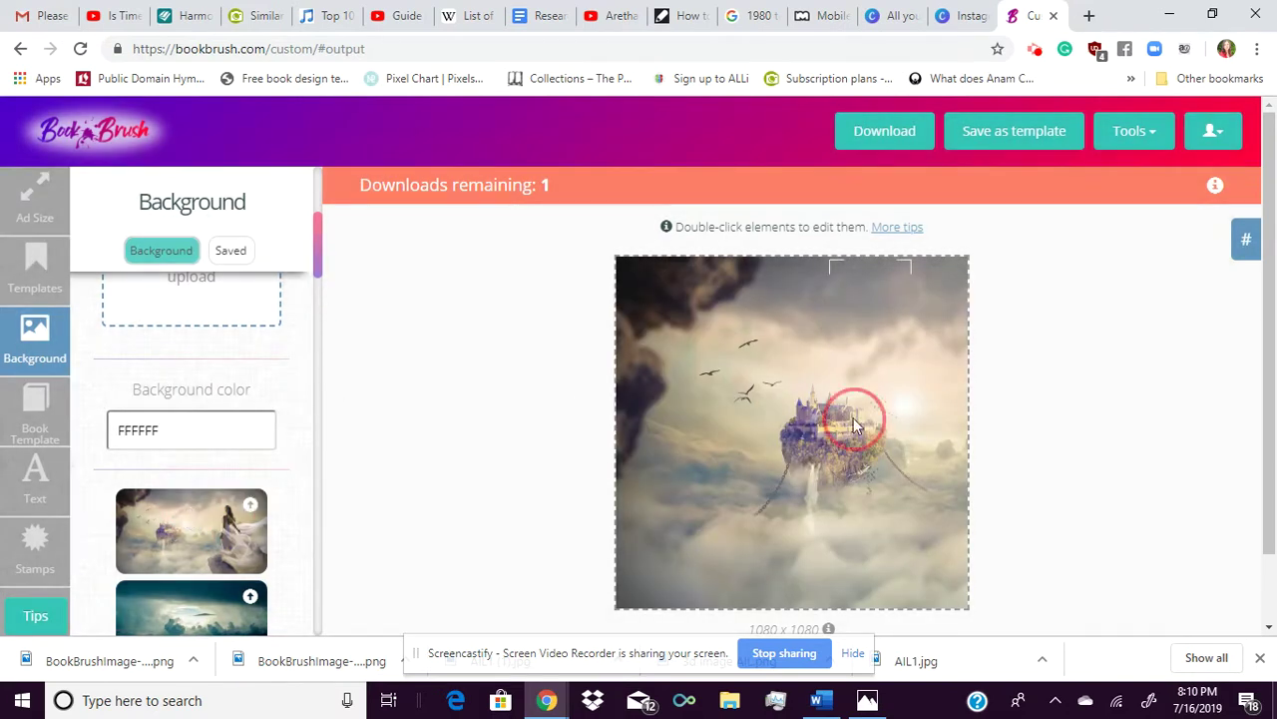
{"action": "left_click_drag", "start_coordinate": [853, 417], "coordinate": [722, 415]}
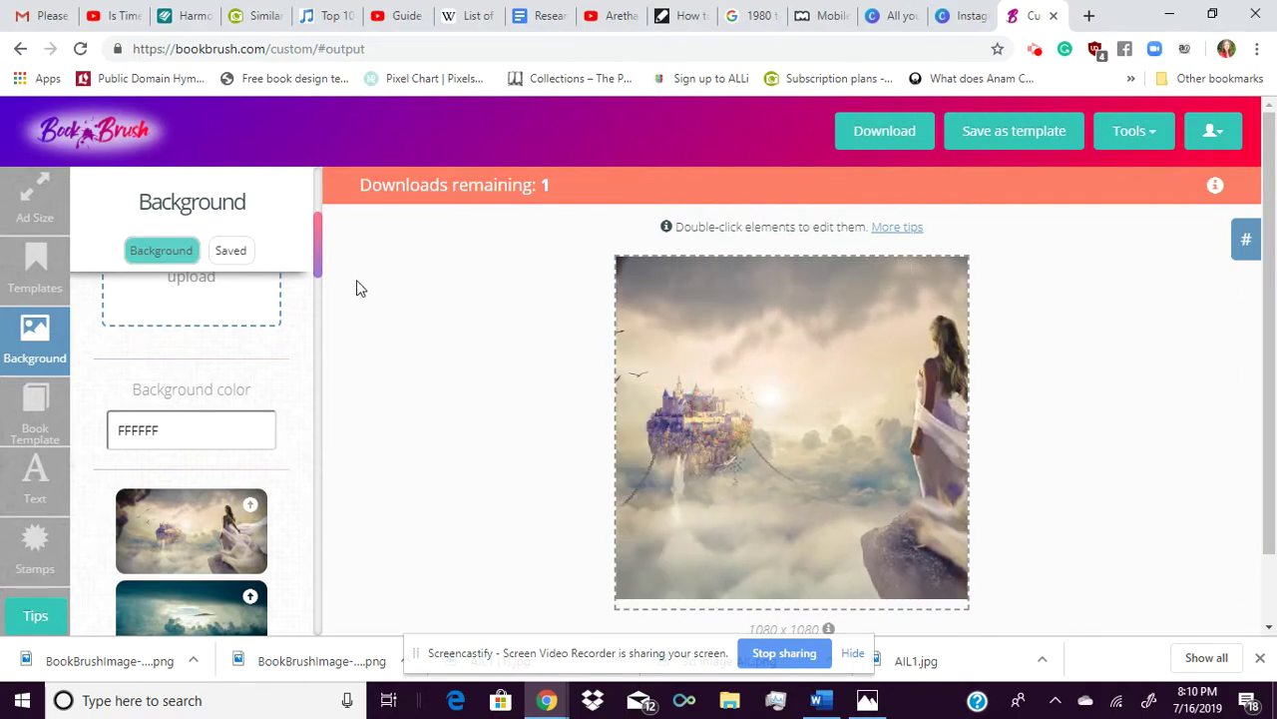
Remove the floating castle picture from the background
{"action": "right_click", "coordinate": [738, 324]}
{"action": "double_click", "coordinate": [733, 327]}
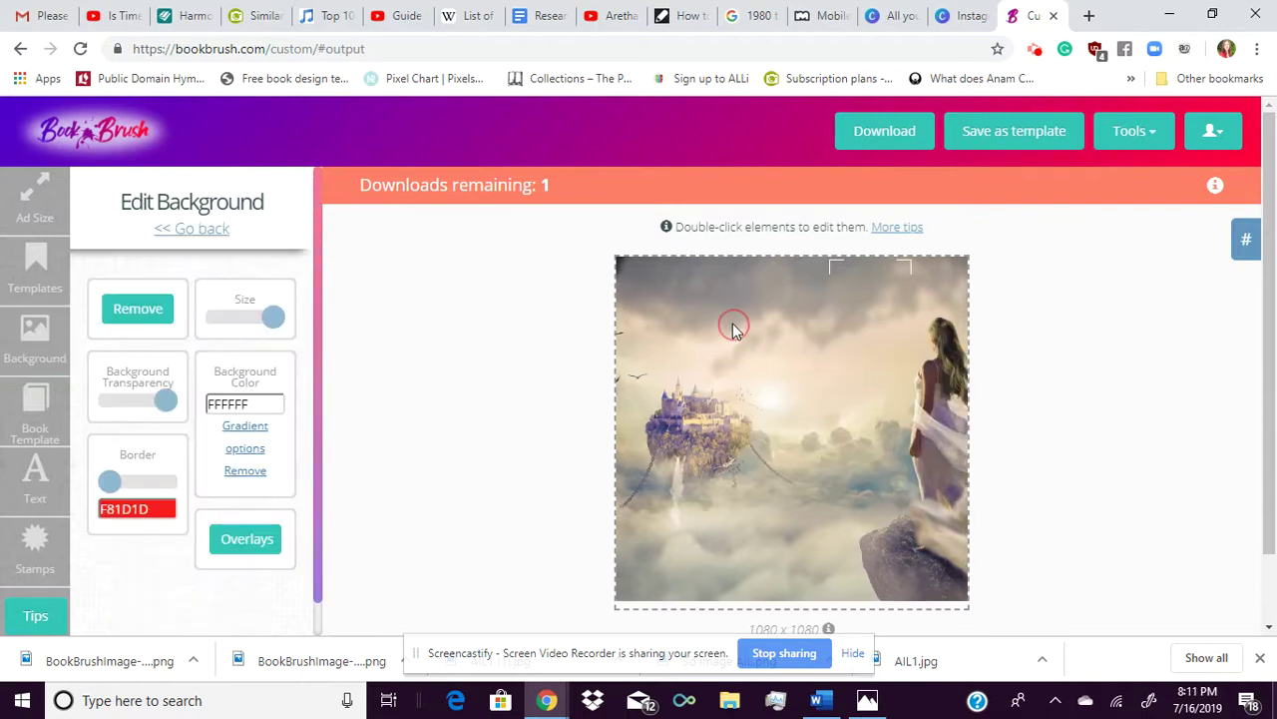
{"action": "left_click", "coordinate": [137, 309]}
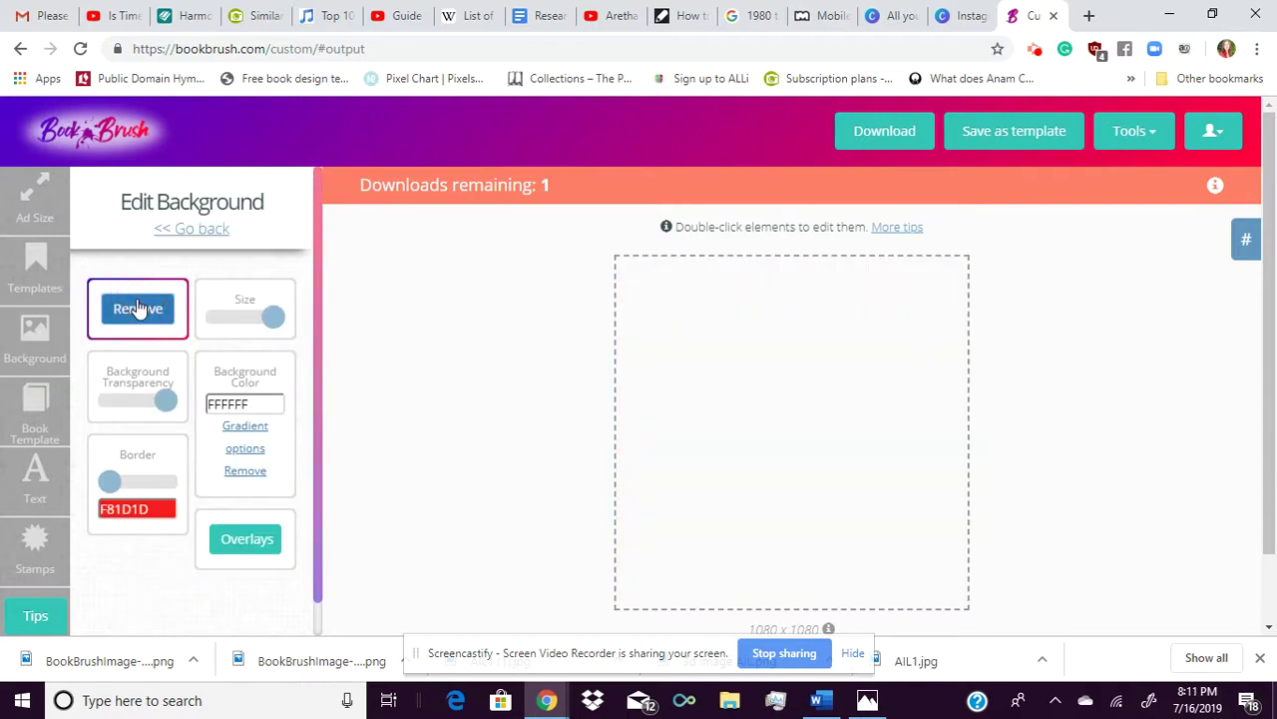
Try the white cumulus picture from the cloud backgrounds and replace it with the blue and purple storm clouds
{"action": "left_click", "coordinate": [35, 414]}
{"action": "left_click", "coordinate": [35, 347]}
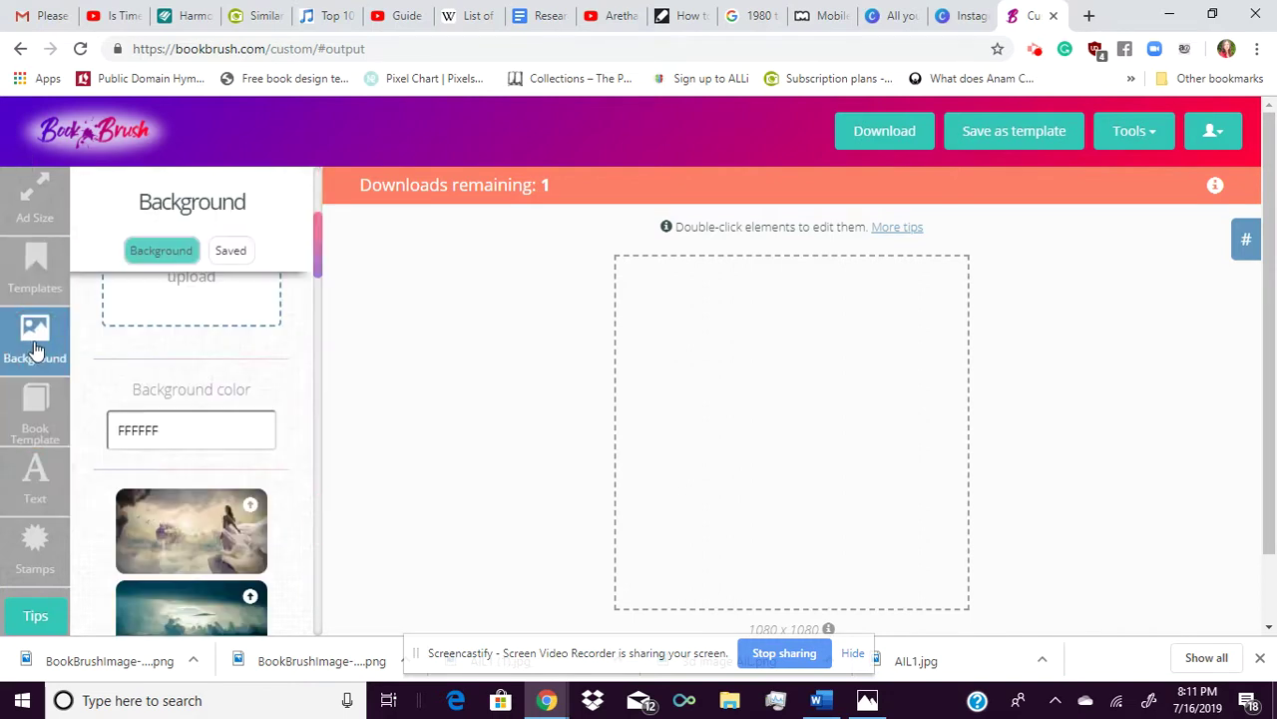
{"action": "left_click_drag", "start_coordinate": [319, 252], "coordinate": [334, 465]}
{"action": "left_click", "coordinate": [195, 492]}
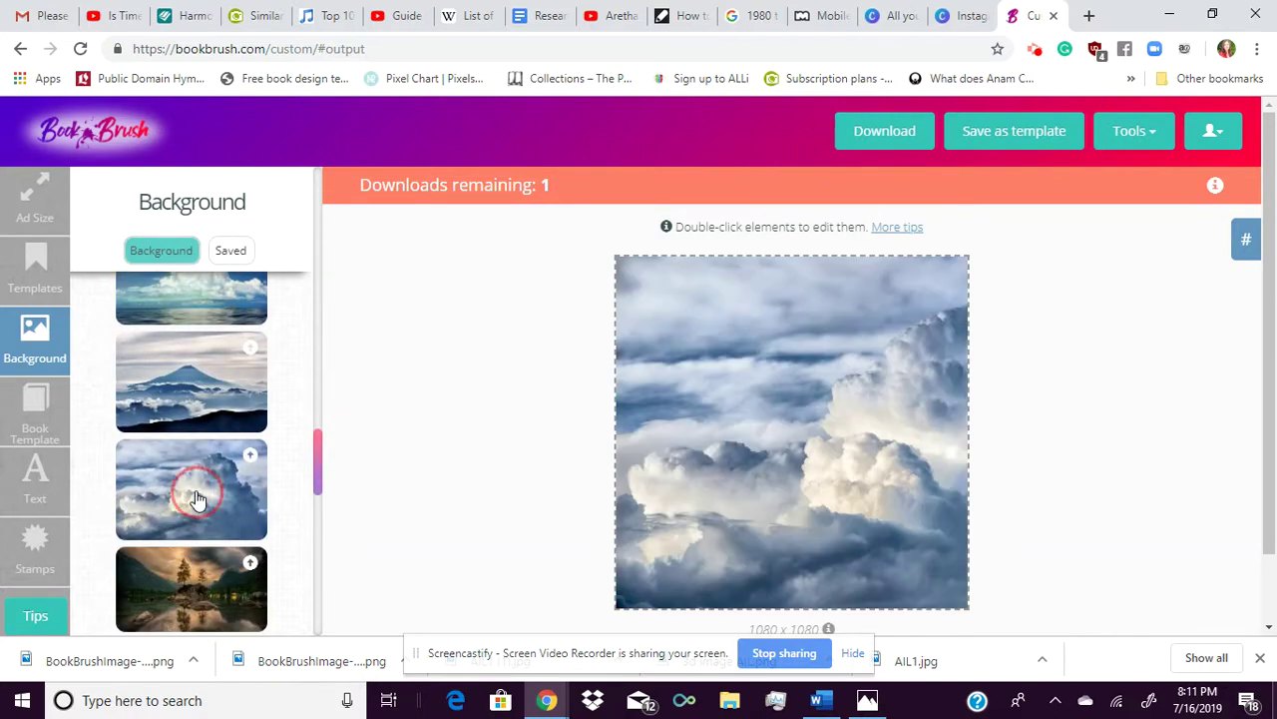
{"action": "left_click_drag", "start_coordinate": [316, 477], "coordinate": [328, 536]}
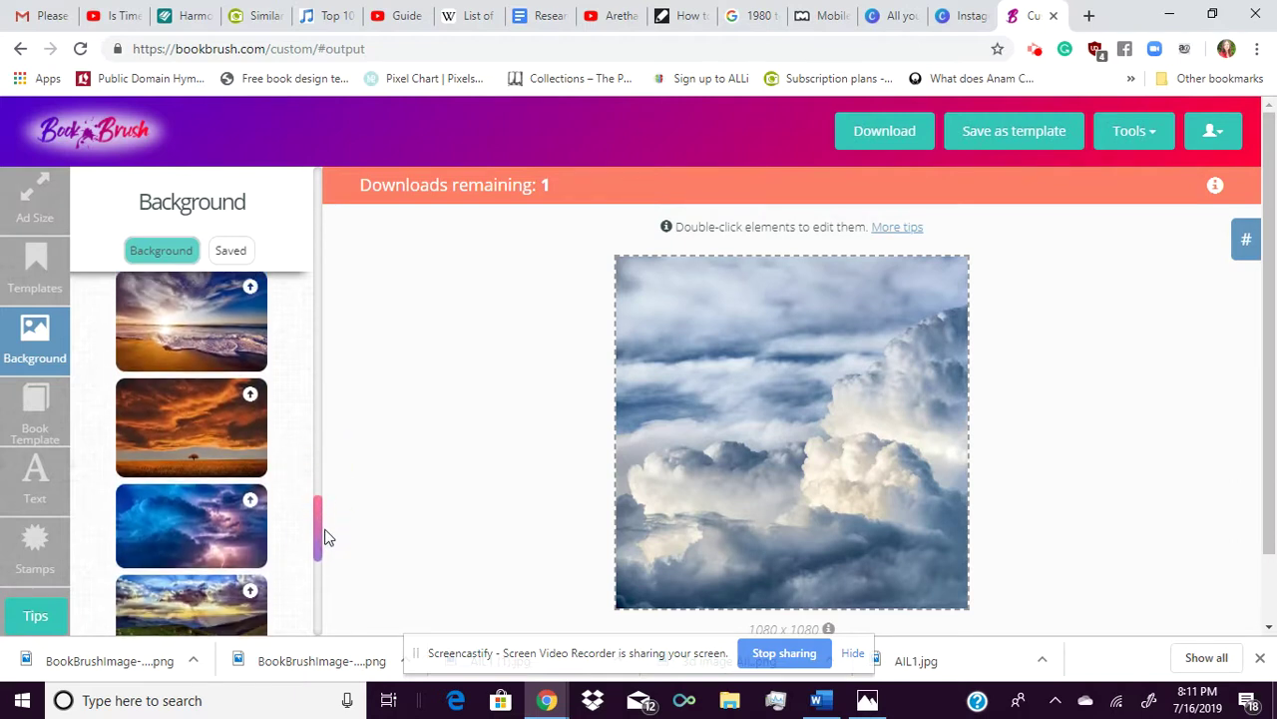
{"action": "left_click", "coordinate": [225, 537]}
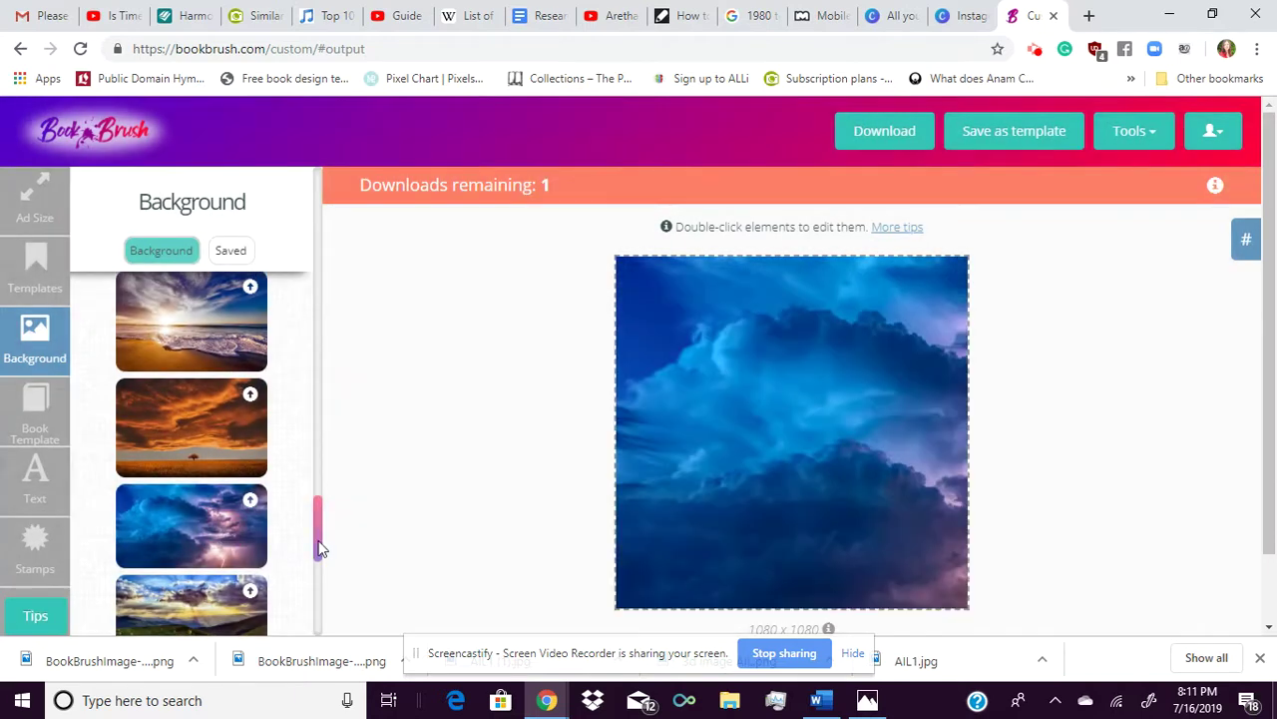
Look through the remaining cloud backgrounds and search the background images for angels
{"action": "left_click_drag", "start_coordinate": [319, 539], "coordinate": [333, 622]}
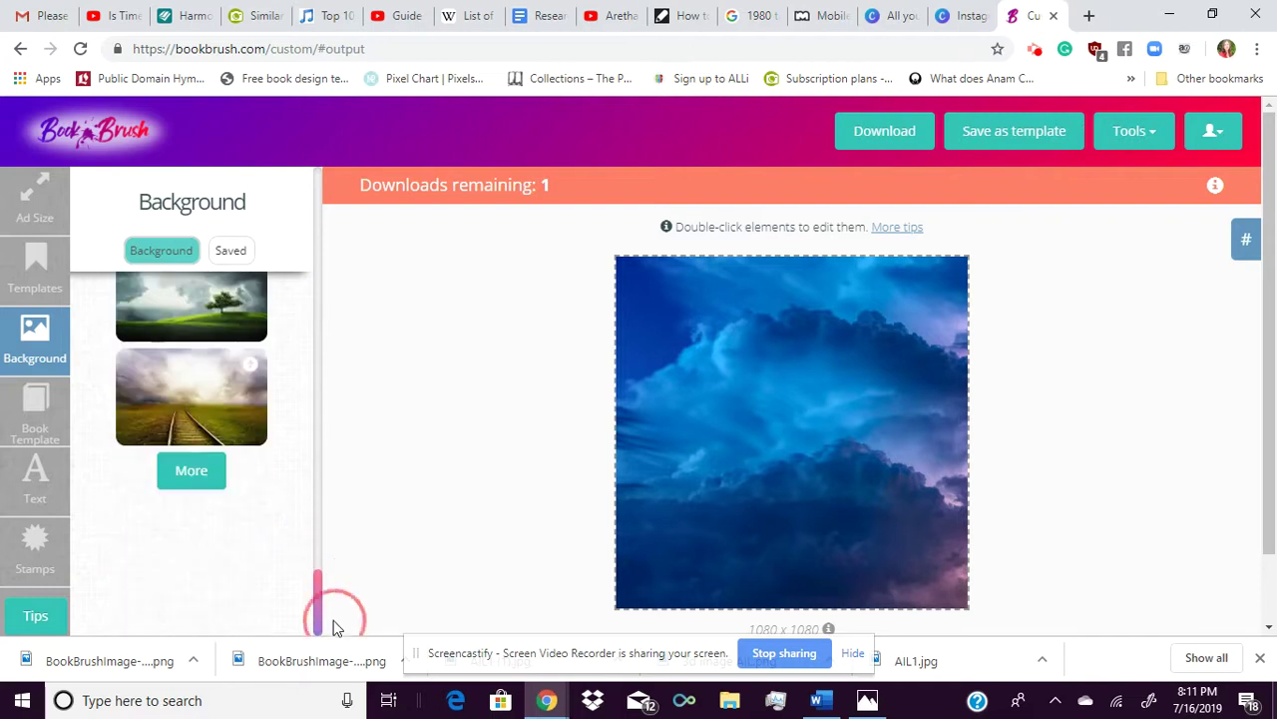
{"action": "left_click", "coordinate": [321, 588]}
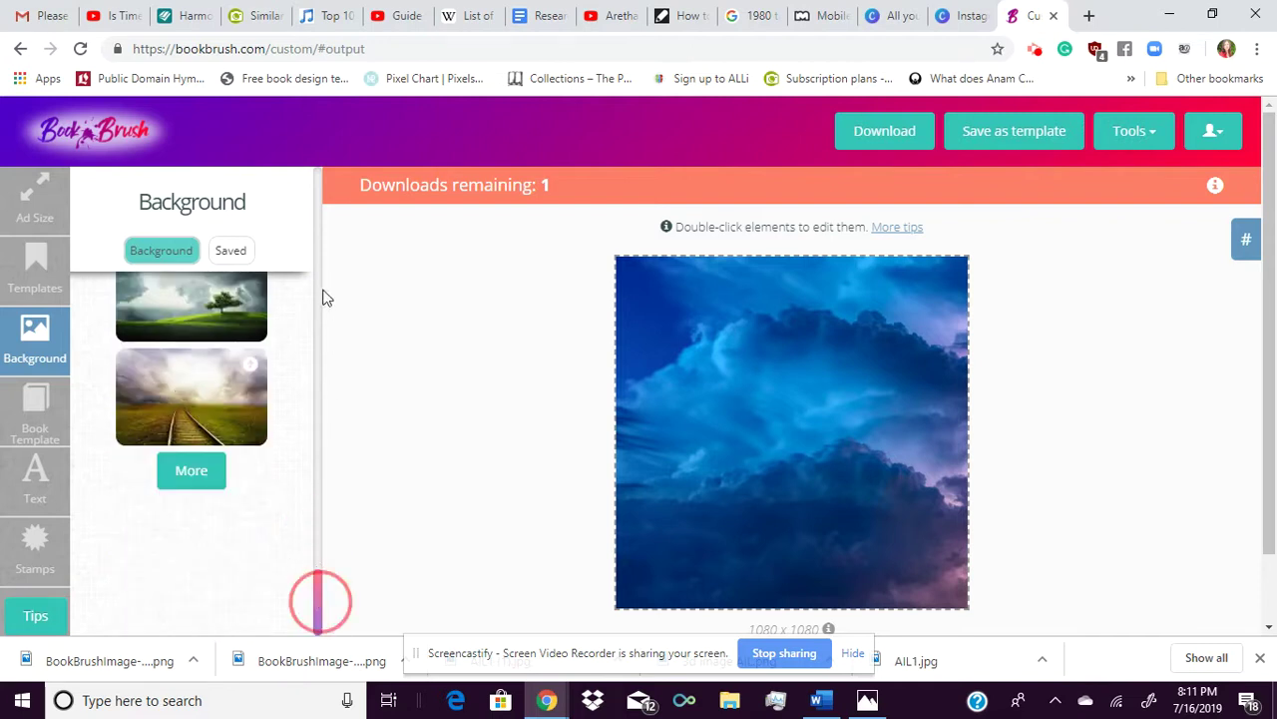
{"action": "right_click", "coordinate": [321, 615]}
{"action": "left_click", "coordinate": [322, 607]}
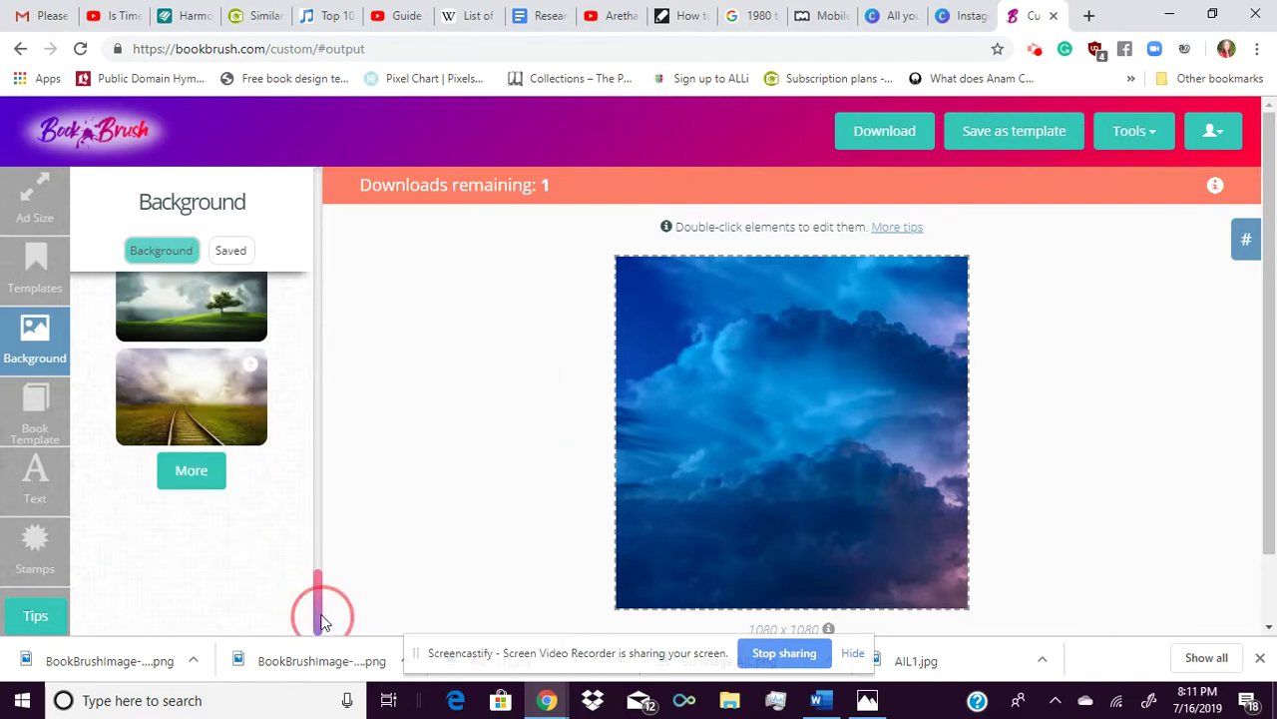
{"action": "left_click_drag", "start_coordinate": [322, 607], "coordinate": [312, 228]}
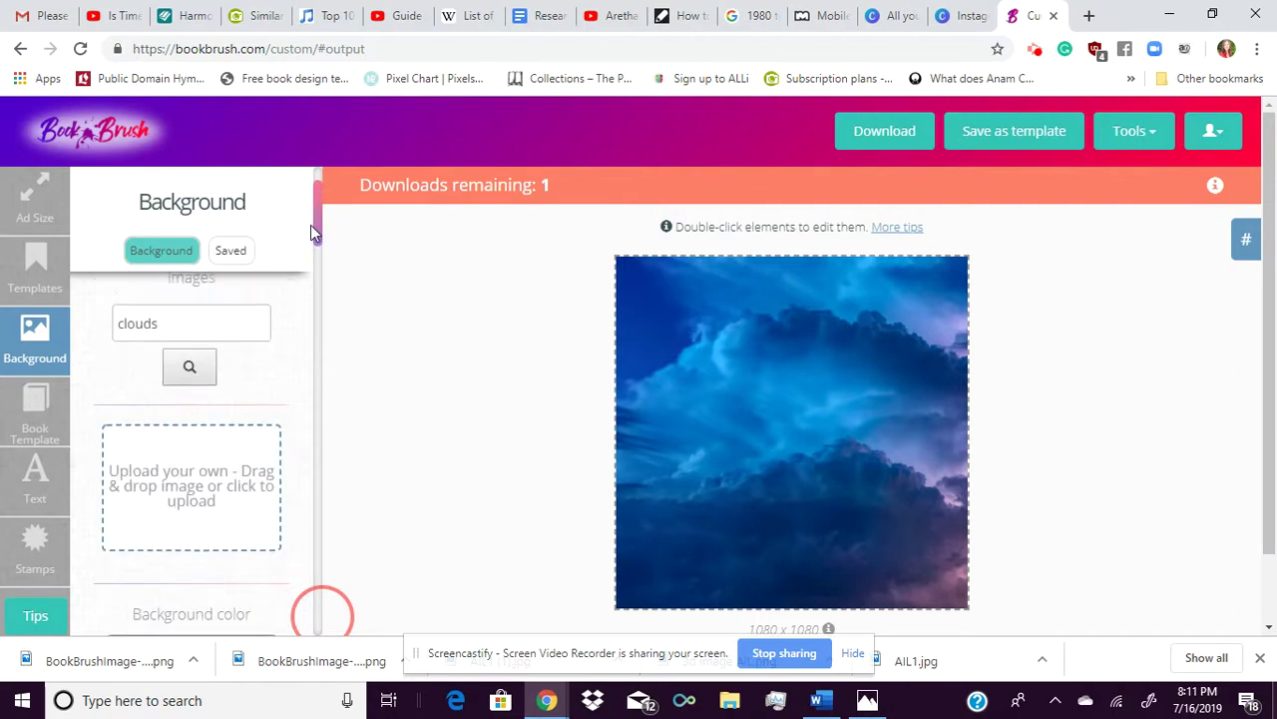
{"action": "left_click_drag", "start_coordinate": [200, 326], "coordinate": [70, 328]}
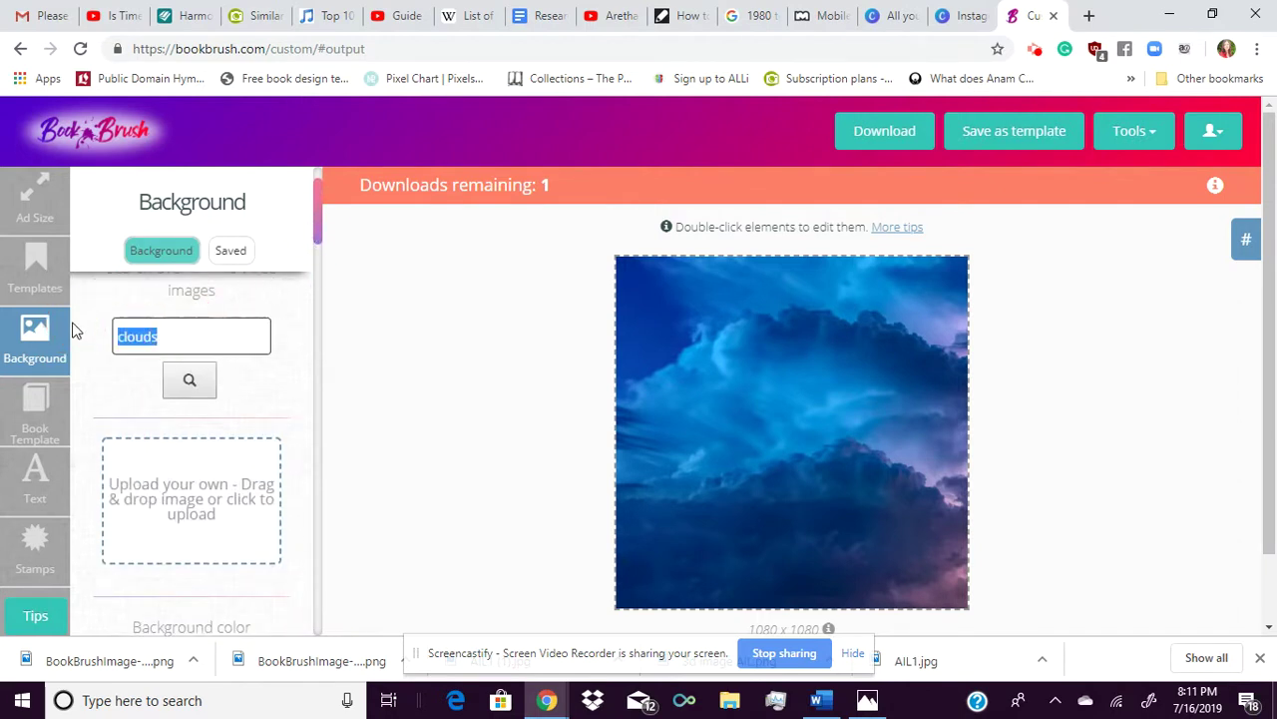
{"action": "type", "text": "angels"}
{"action": "scroll", "coordinate": [150, 319], "scroll_direction": "down", "scroll_amount": 3}
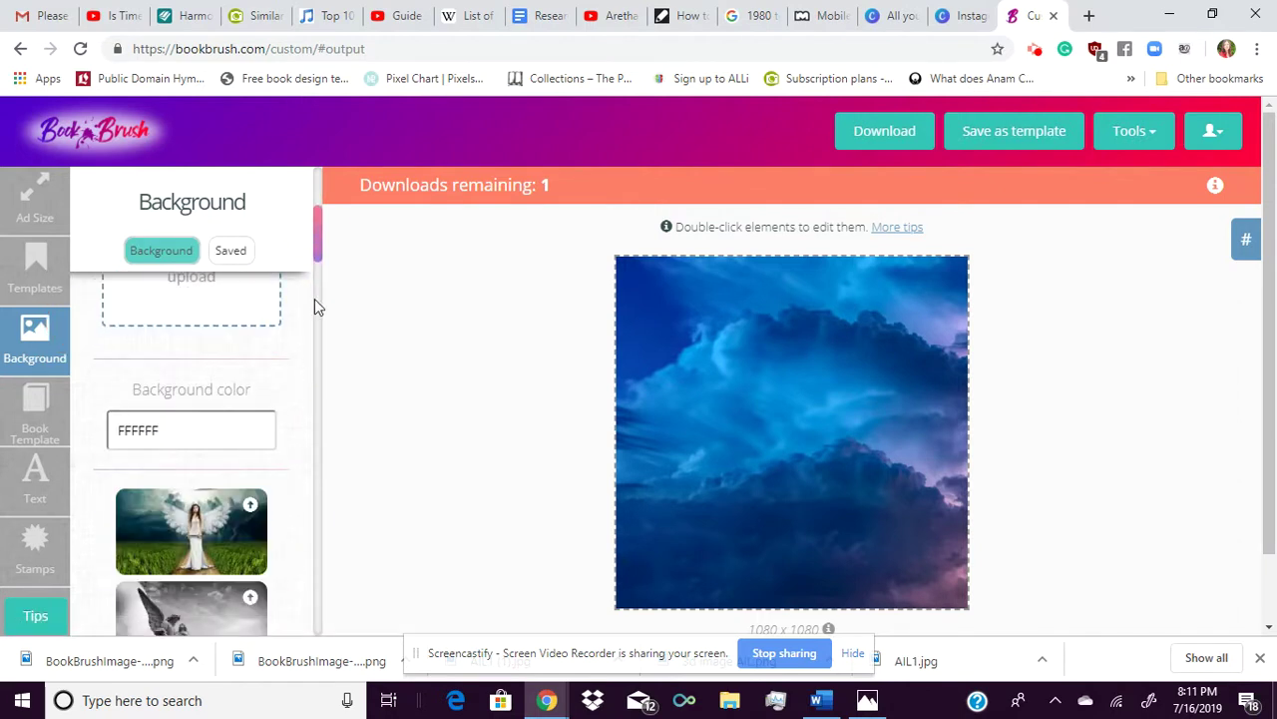
{"action": "left_click_drag", "start_coordinate": [329, 251], "coordinate": [373, 254]}
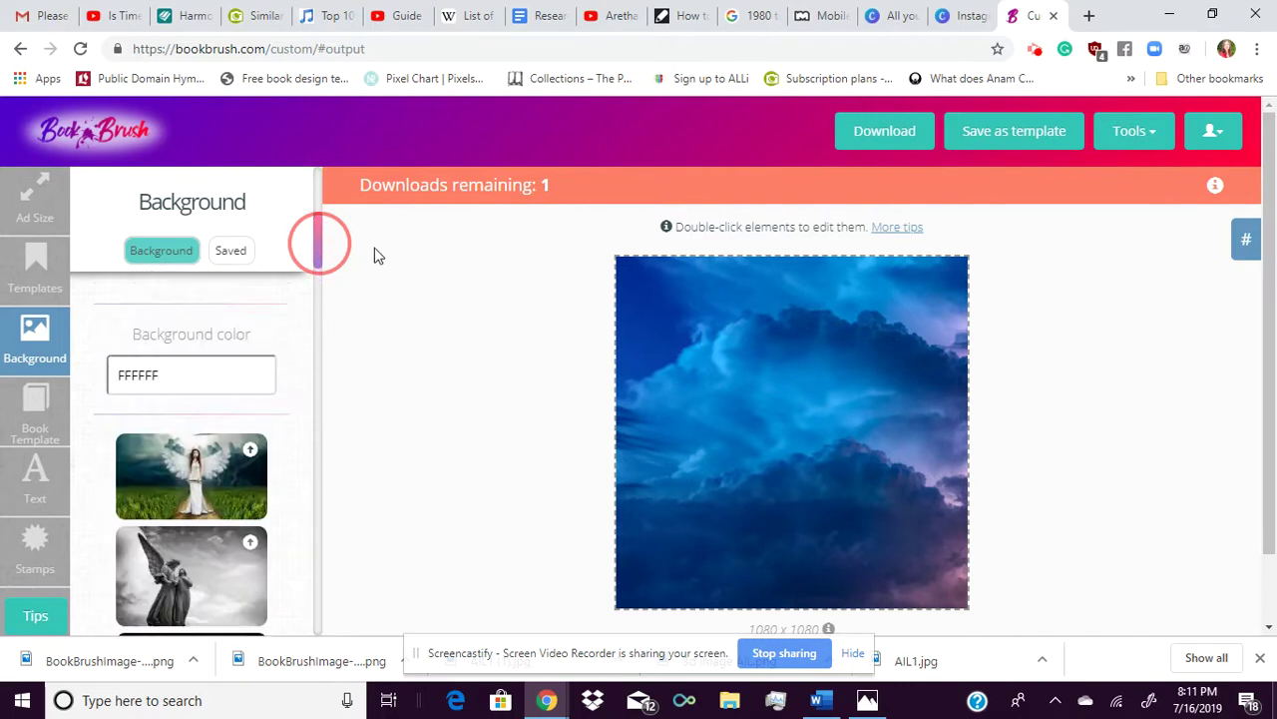
Add the free standing 3D book template with the Angels In Love cover to the cloud background
{"action": "left_click", "coordinate": [42, 429]}
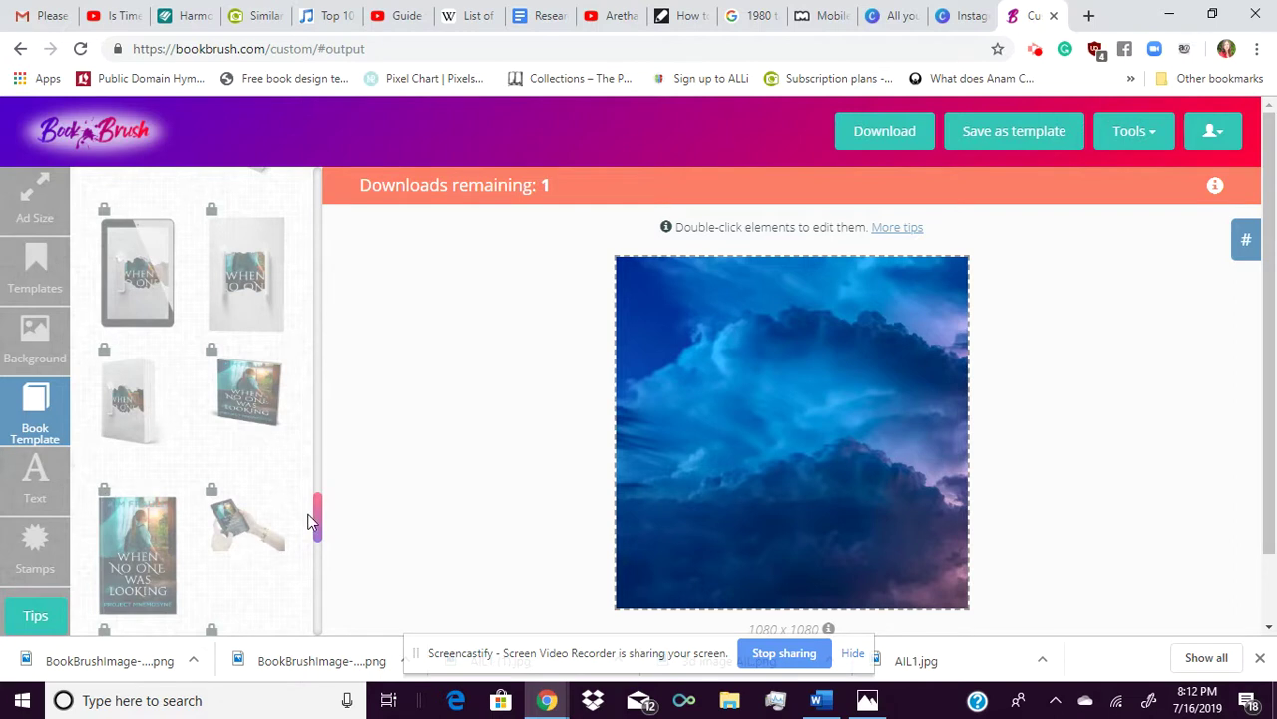
{"action": "left_click_drag", "start_coordinate": [317, 525], "coordinate": [311, 220]}
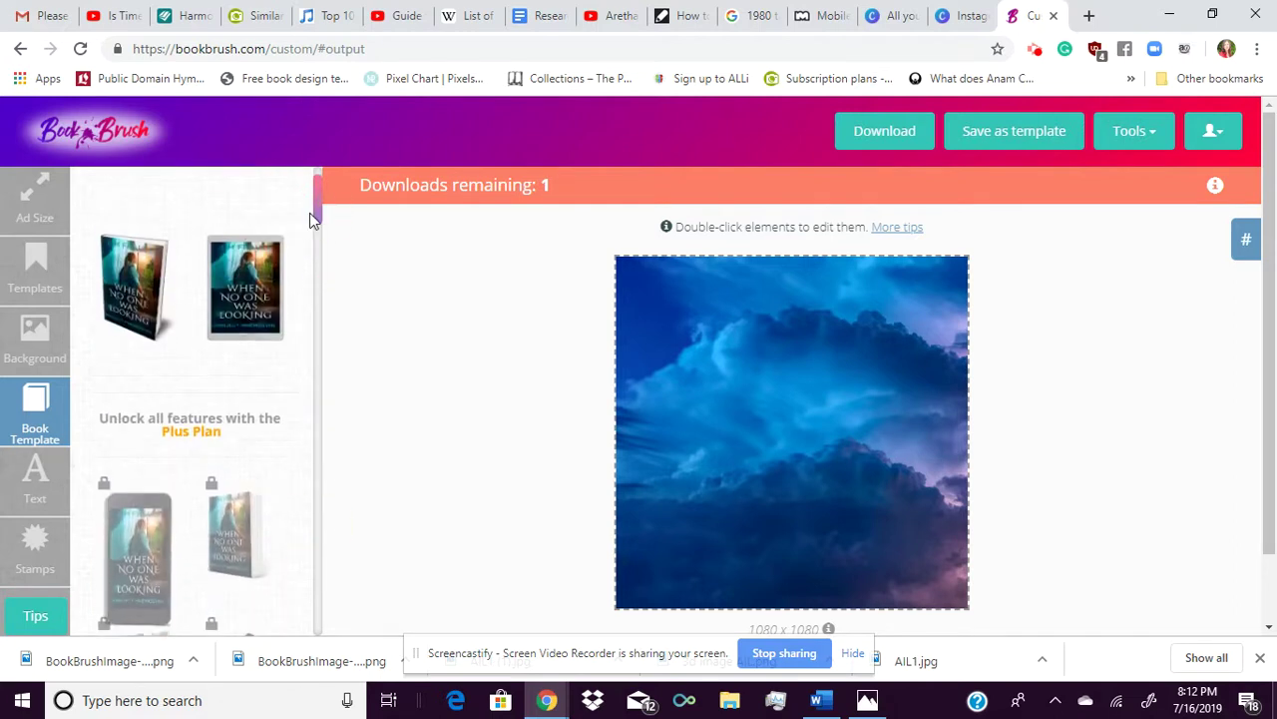
{"action": "left_click", "coordinate": [137, 296]}
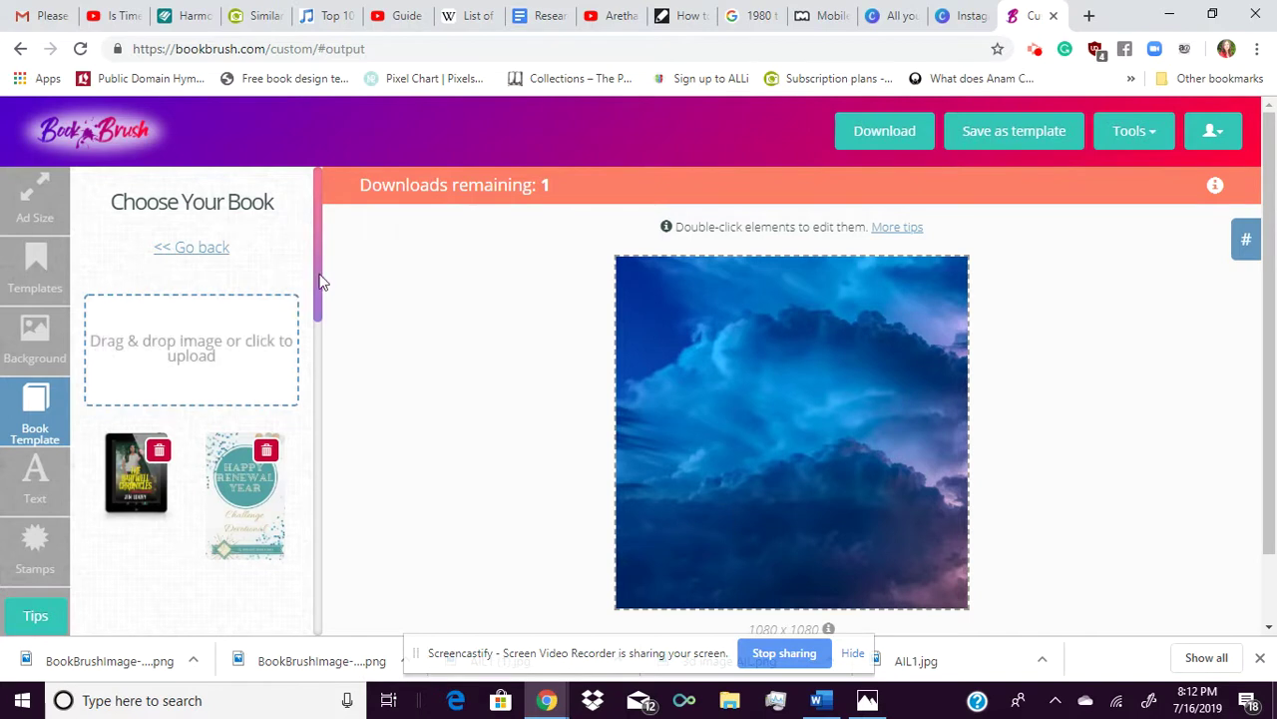
{"action": "left_click_drag", "start_coordinate": [320, 279], "coordinate": [309, 412]}
{"action": "double_click", "coordinate": [111, 500]}
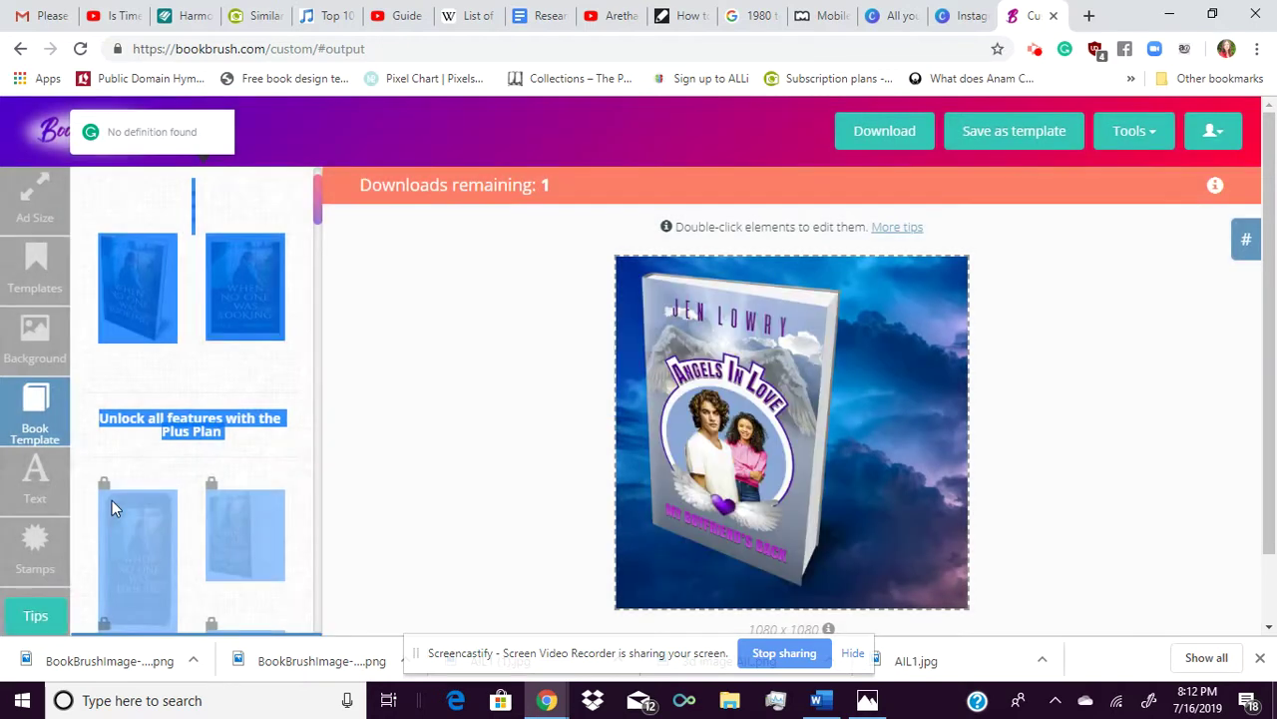
Shrink the Angels In Love book mockup and place it on the right half of the image
{"action": "left_click_drag", "start_coordinate": [795, 427], "coordinate": [875, 433]}
{"action": "left_click_drag", "start_coordinate": [701, 280], "coordinate": [764, 342]}
{"action": "left_click_drag", "start_coordinate": [831, 422], "coordinate": [825, 365]}
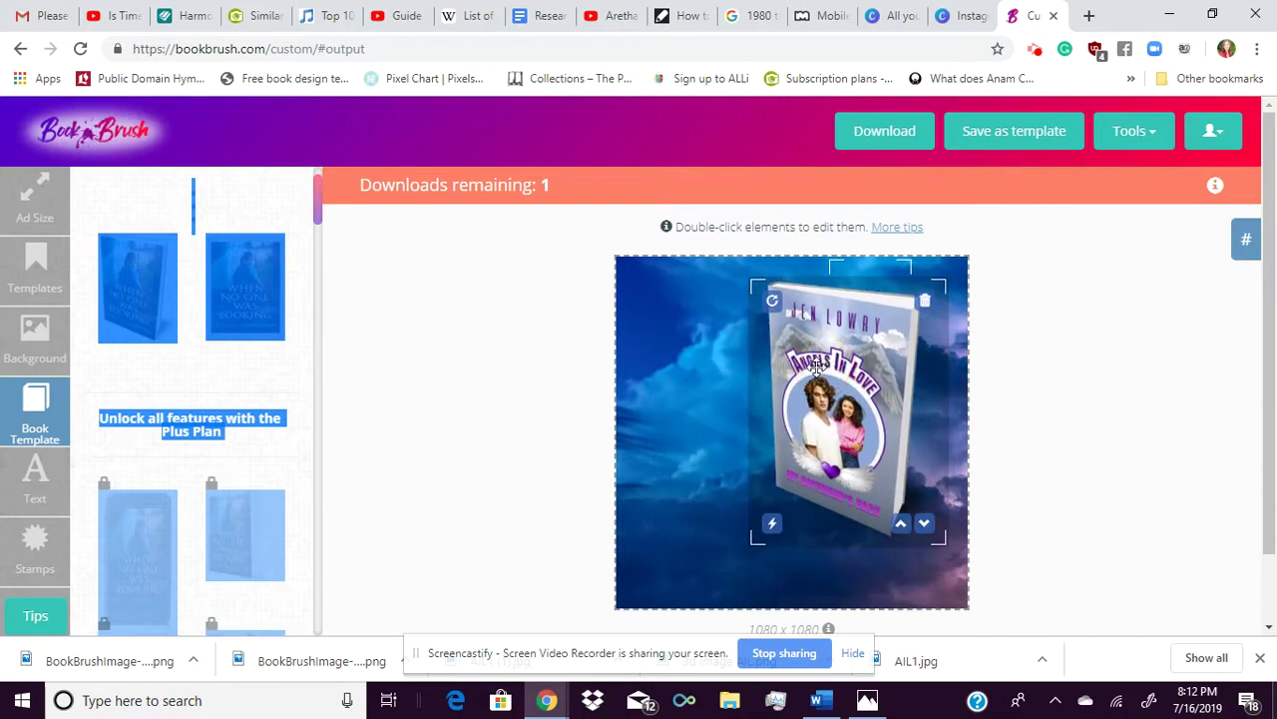
Try to edit the Angels In Love book mockup, and nudge it slightly down and to the right on the image
{"action": "mouse_move", "coordinate": [855, 459]}
{"action": "double_click", "coordinate": [773, 309]}
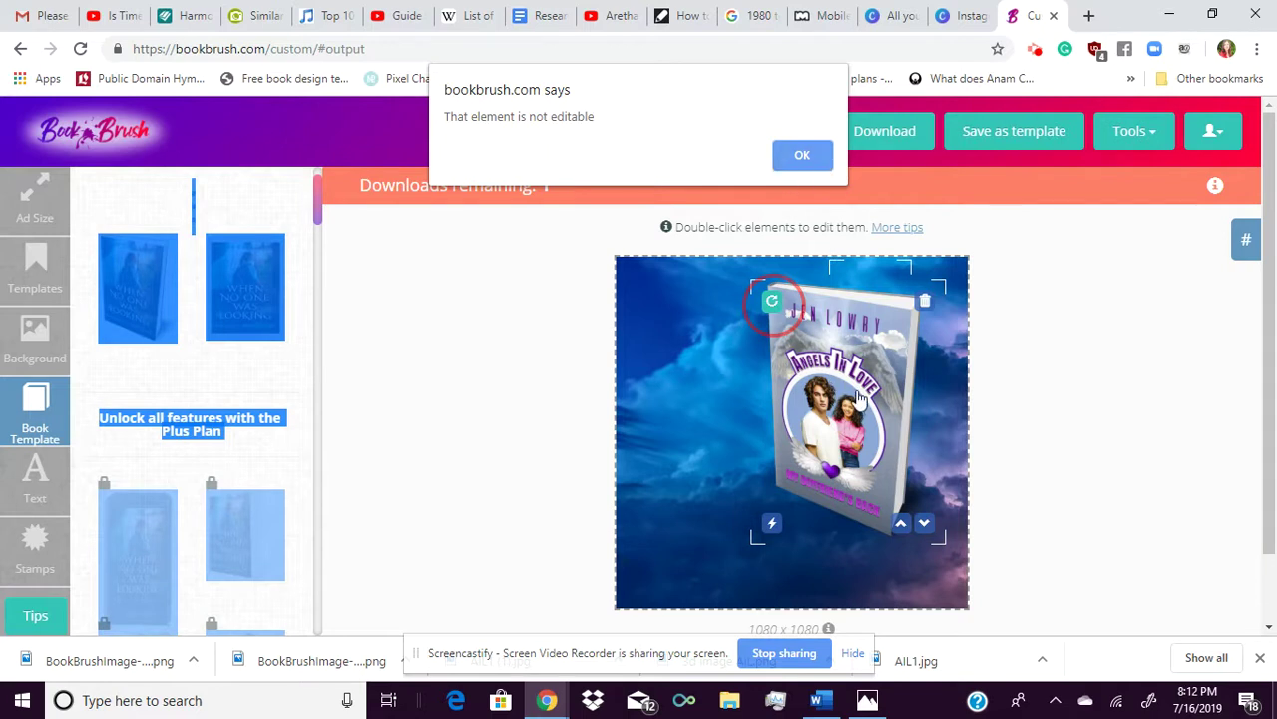
{"action": "left_click", "coordinate": [792, 164]}
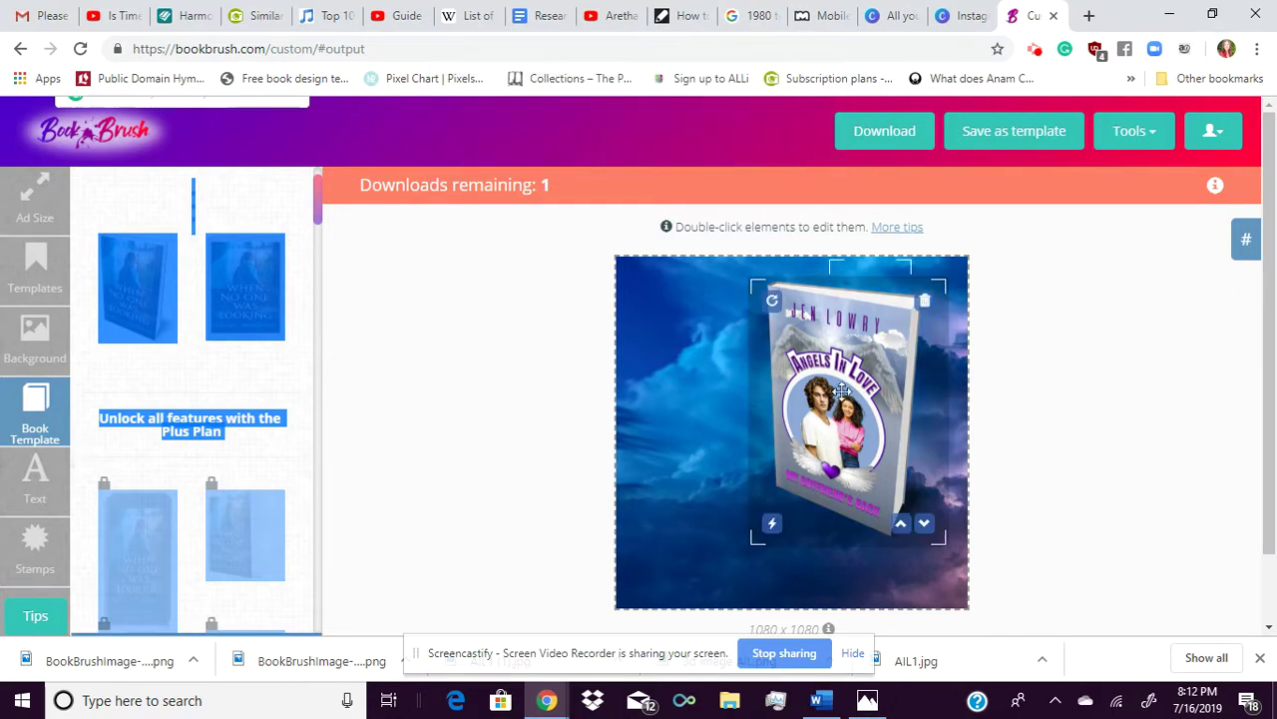
{"action": "left_click", "coordinate": [904, 525]}
{"action": "right_click", "coordinate": [900, 524]}
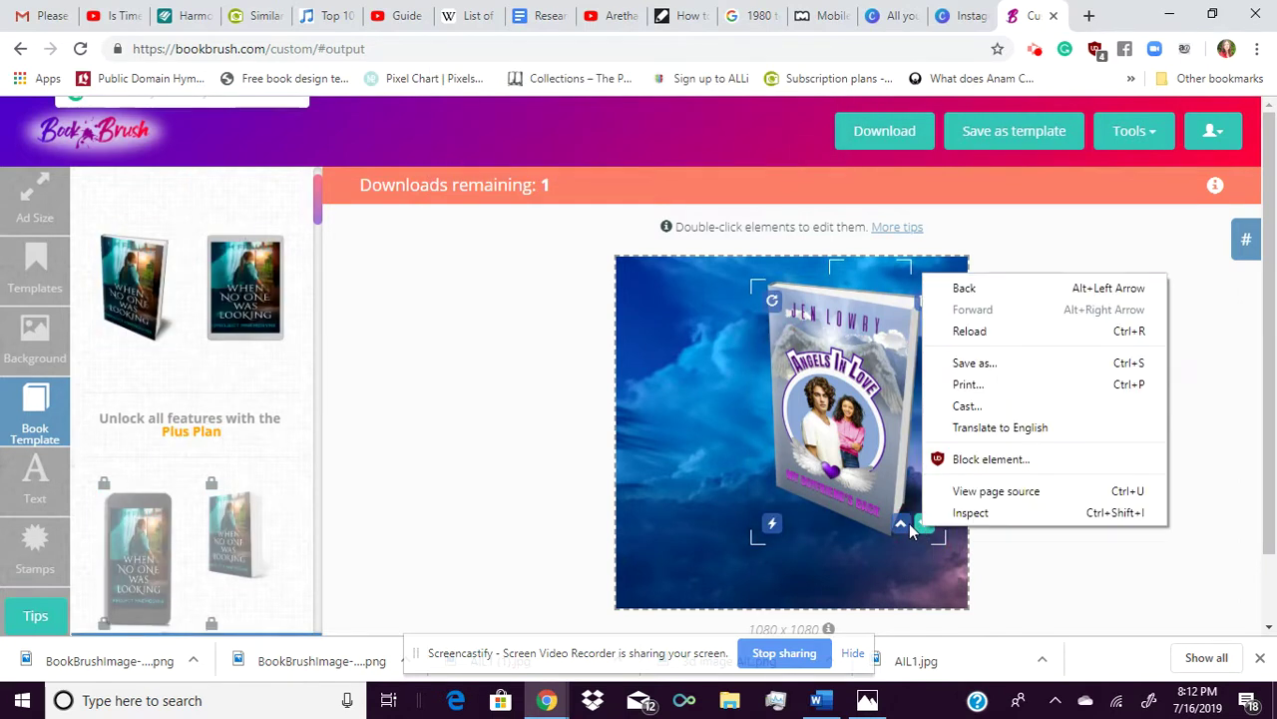
{"action": "left_click", "coordinate": [896, 539]}
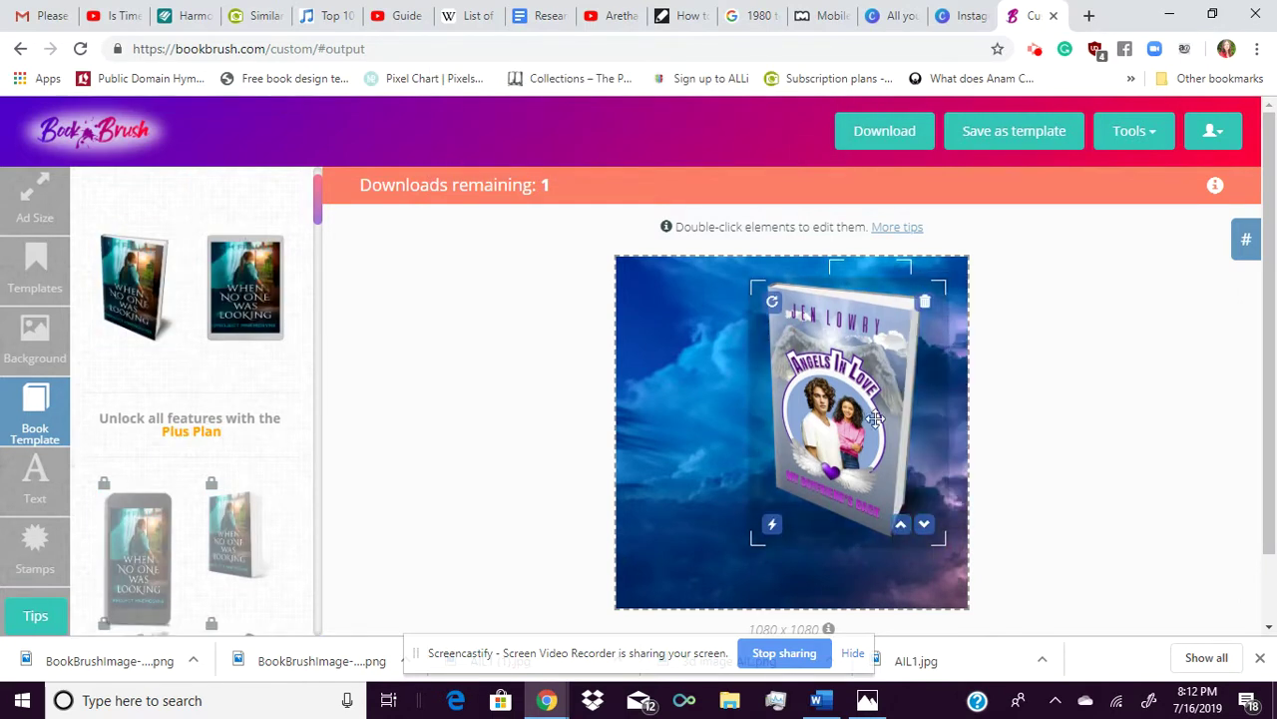
{"action": "left_click_drag", "start_coordinate": [869, 402], "coordinate": [880, 416]}
{"action": "left_click", "coordinate": [455, 337]}
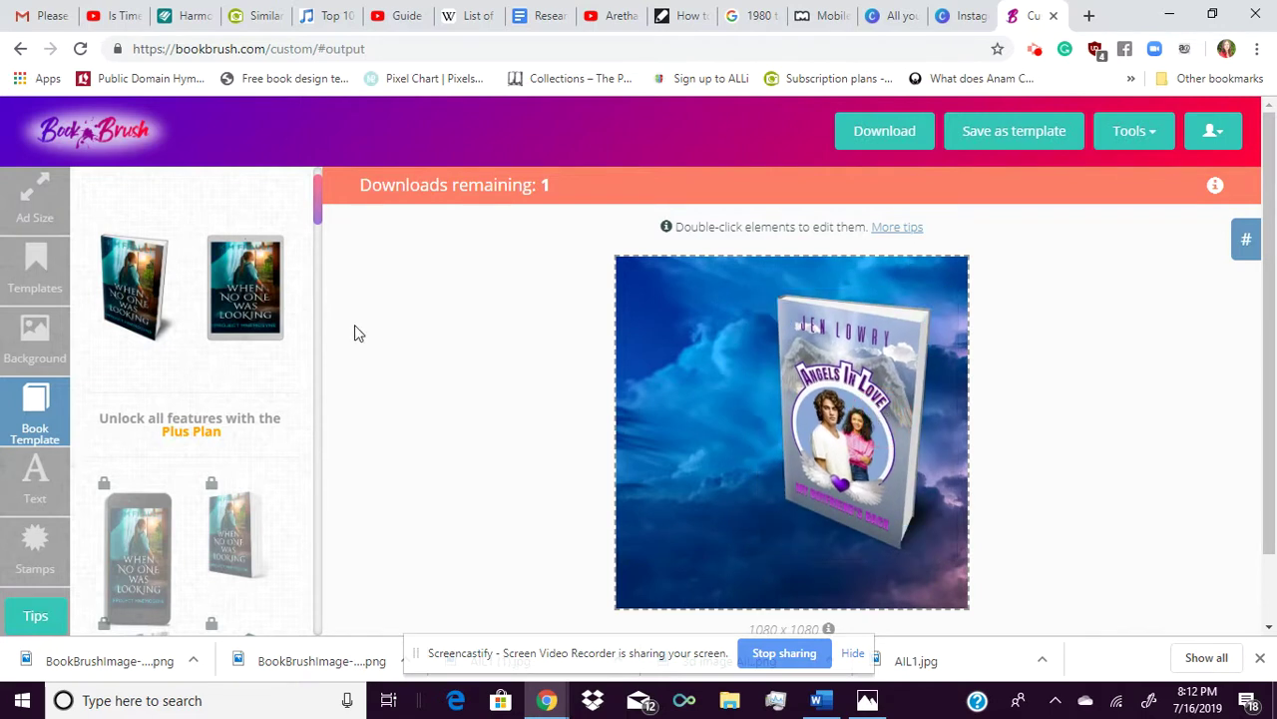
Look through the rest of the book templates down to the end of the list and revisit the background options
{"action": "left_click_drag", "start_coordinate": [317, 187], "coordinate": [329, 235]}
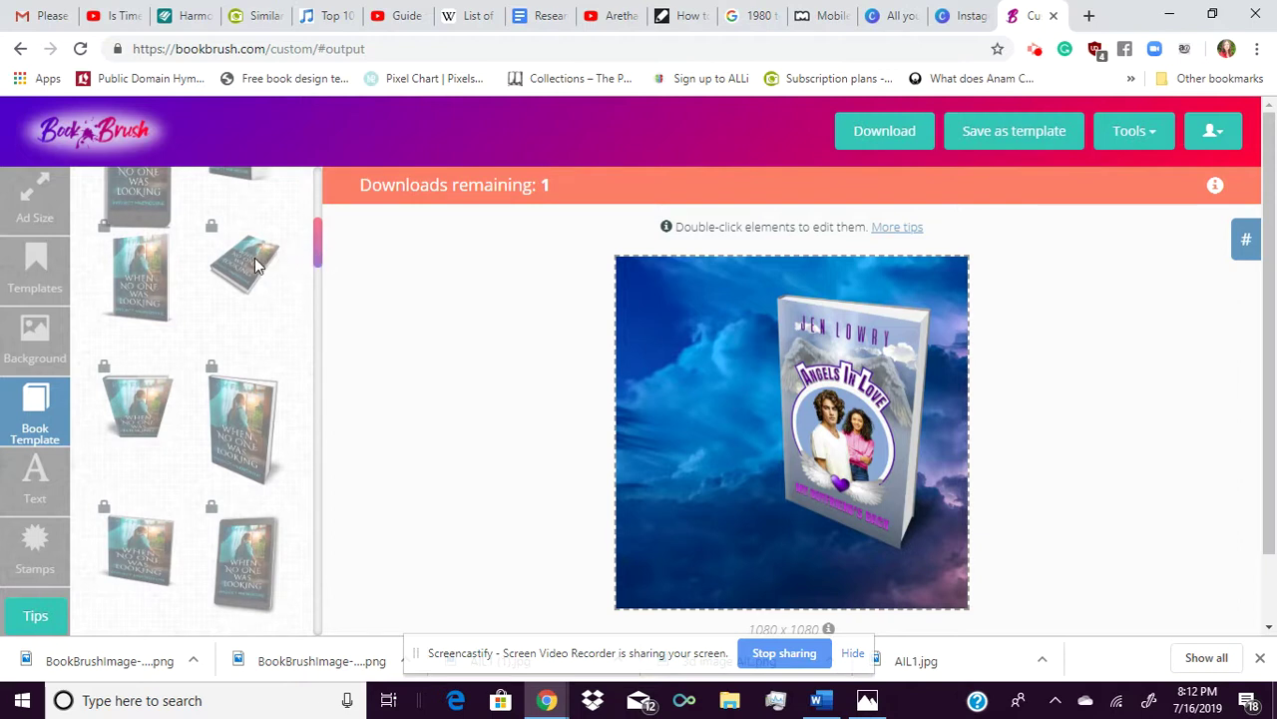
{"action": "left_click_drag", "start_coordinate": [319, 245], "coordinate": [337, 365]}
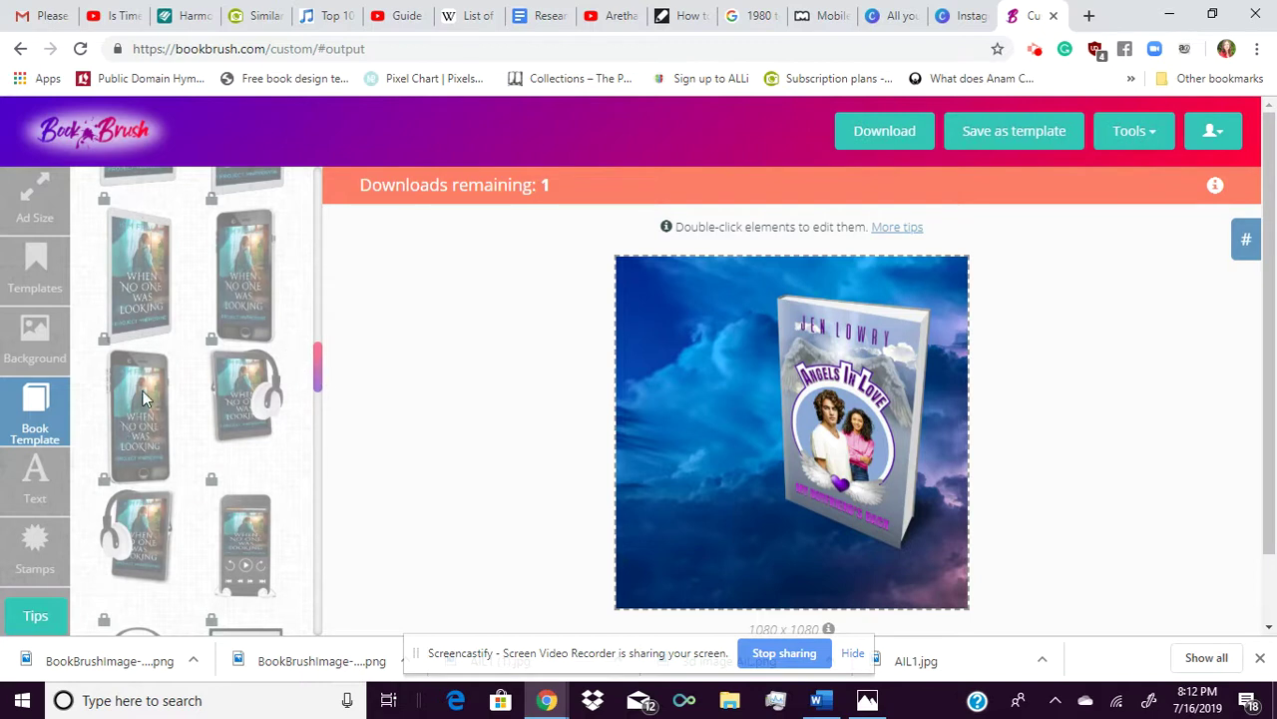
{"action": "left_click_drag", "start_coordinate": [322, 377], "coordinate": [323, 519]}
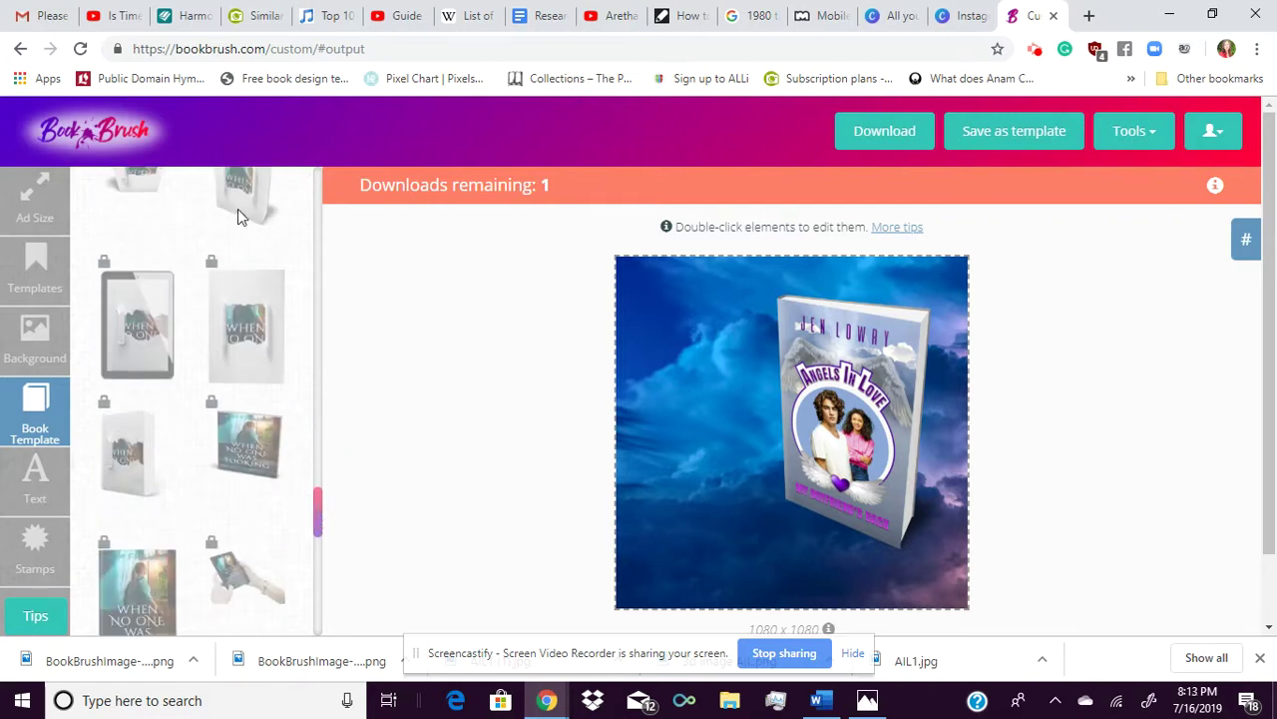
{"action": "left_click_drag", "start_coordinate": [324, 517], "coordinate": [322, 549]}
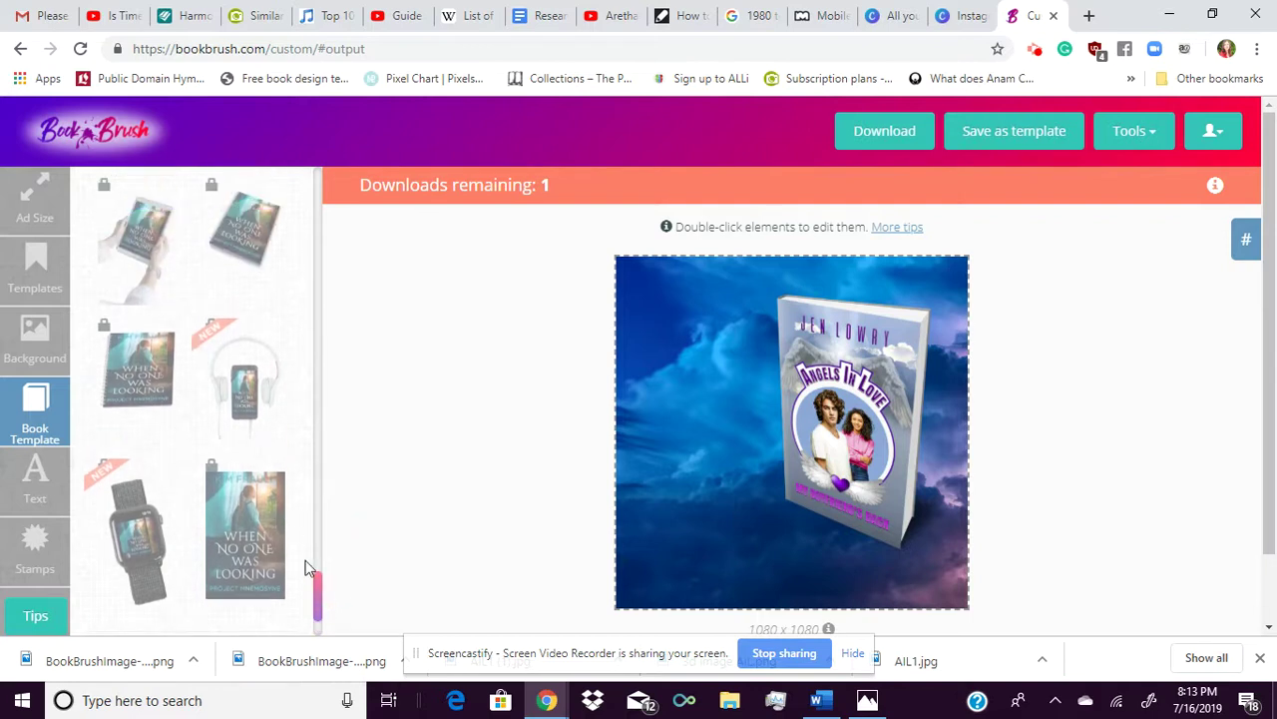
{"action": "left_click", "coordinate": [322, 587]}
{"action": "right_click", "coordinate": [339, 291]}
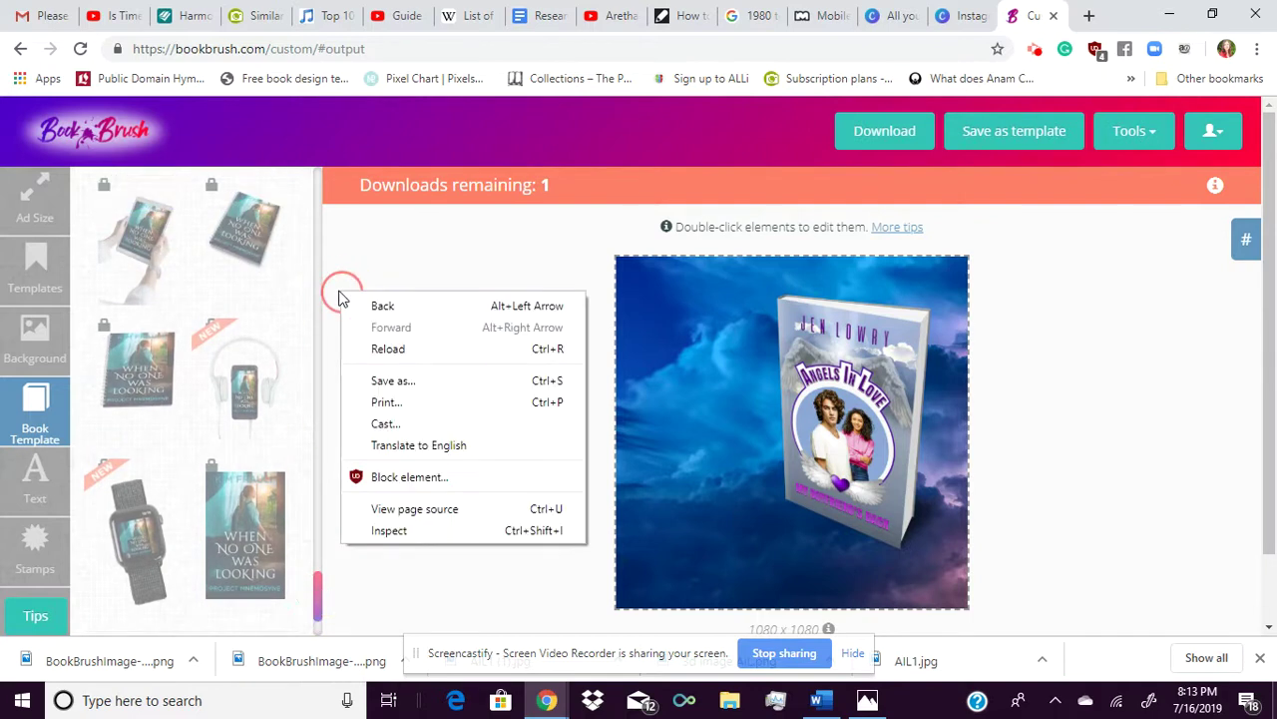
{"action": "left_click", "coordinate": [318, 589]}
{"action": "right_click", "coordinate": [316, 401]}
{"action": "left_click", "coordinate": [314, 348]}
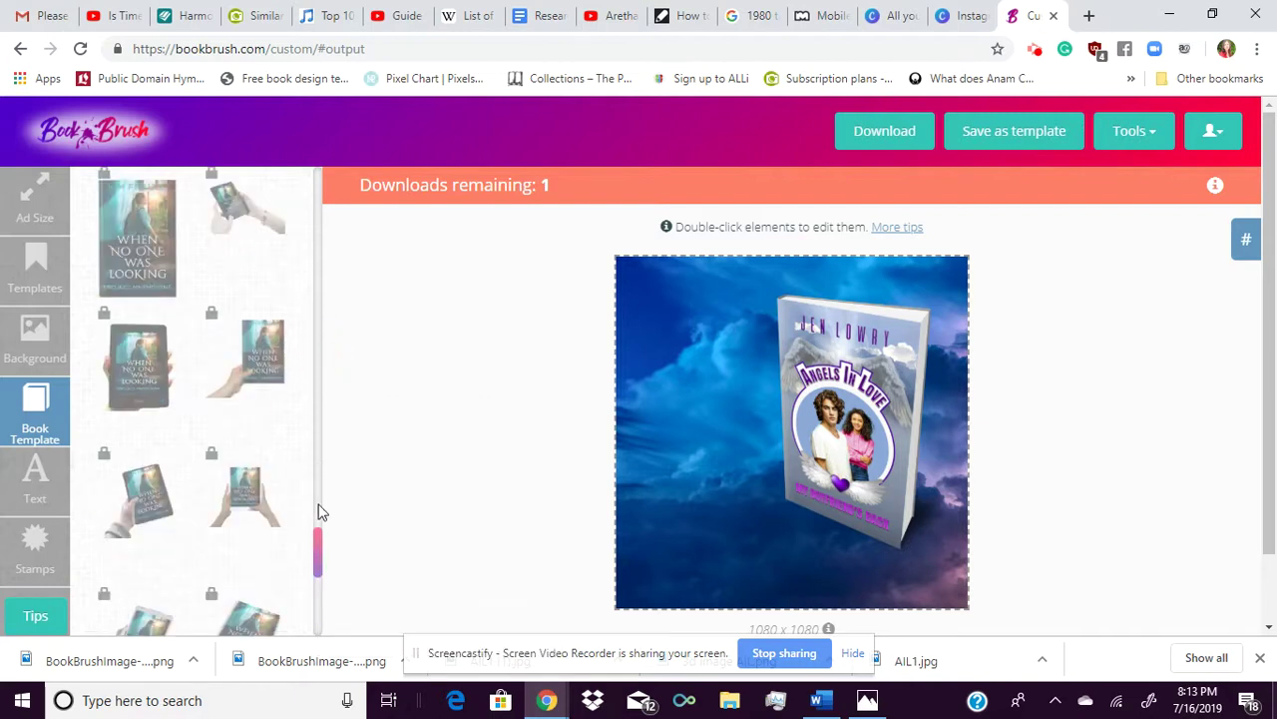
{"action": "right_click", "coordinate": [300, 285]}
{"action": "left_click", "coordinate": [36, 345]}
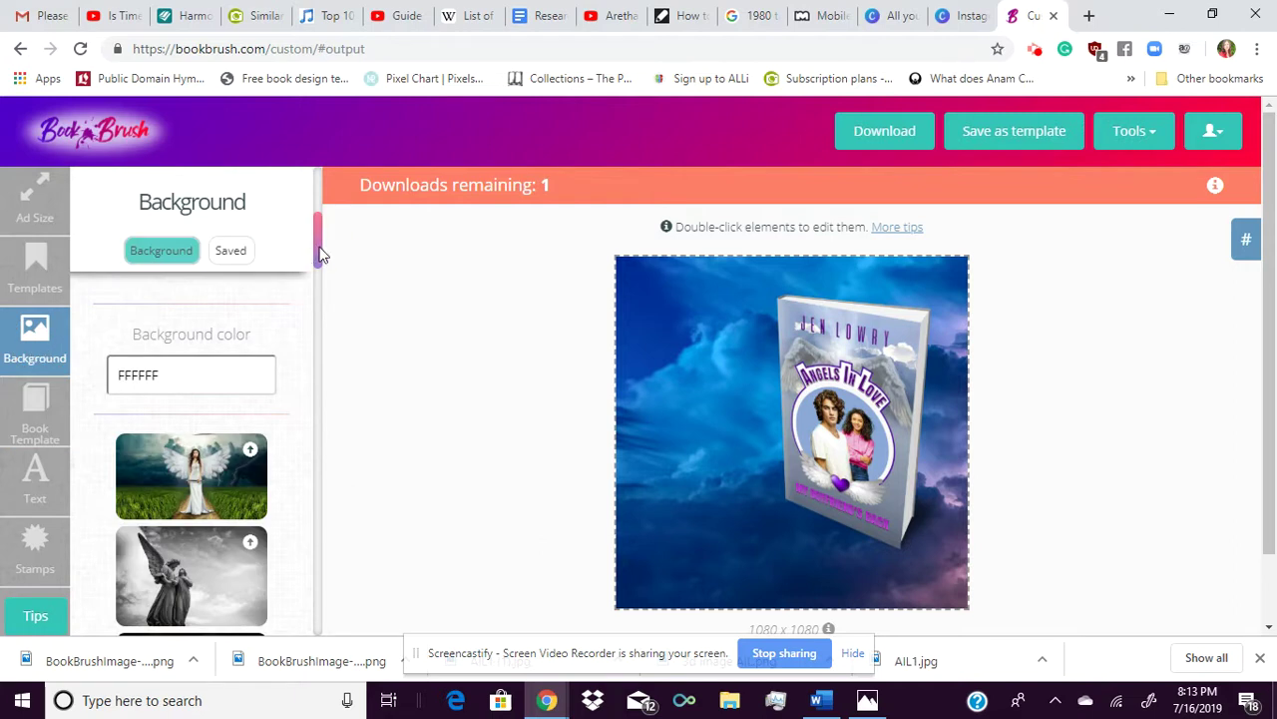
{"action": "left_click_drag", "start_coordinate": [319, 255], "coordinate": [209, 214]}
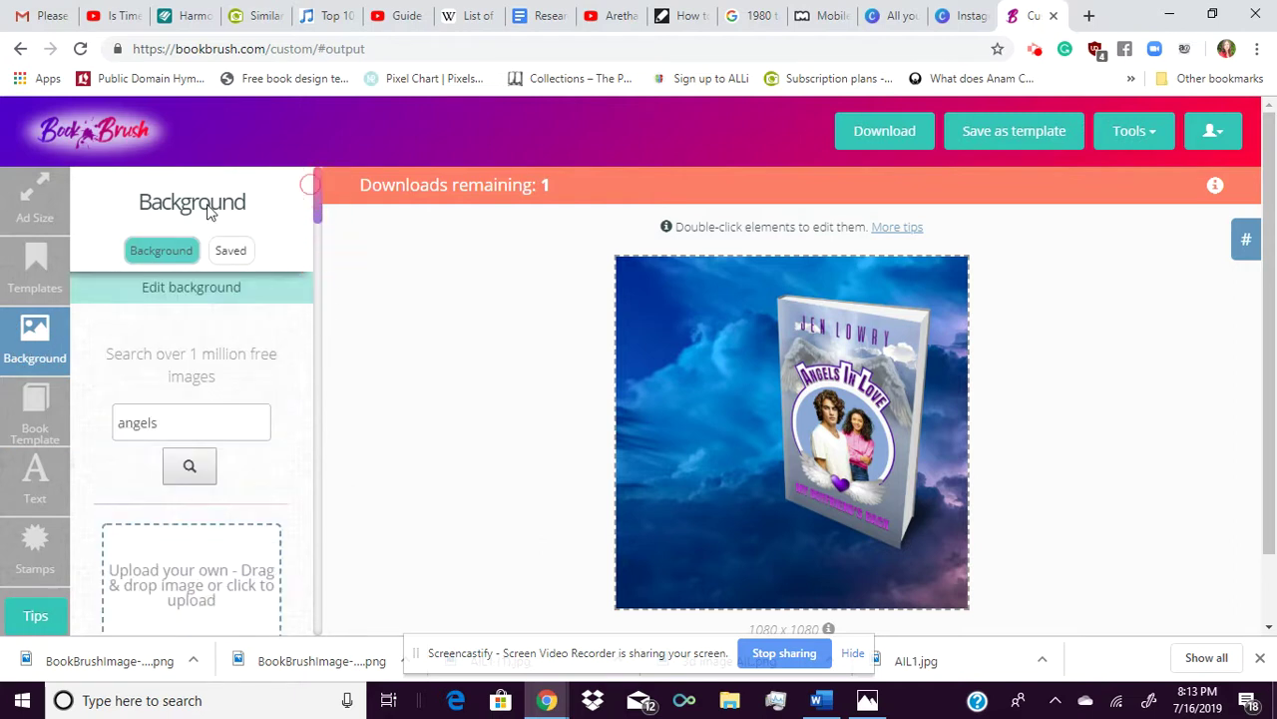
Add the text "Get your copy today!" as a button in the upper-left area of the image, beside the book
{"action": "left_click", "coordinate": [26, 485]}
{"action": "left_click", "coordinate": [250, 312]}
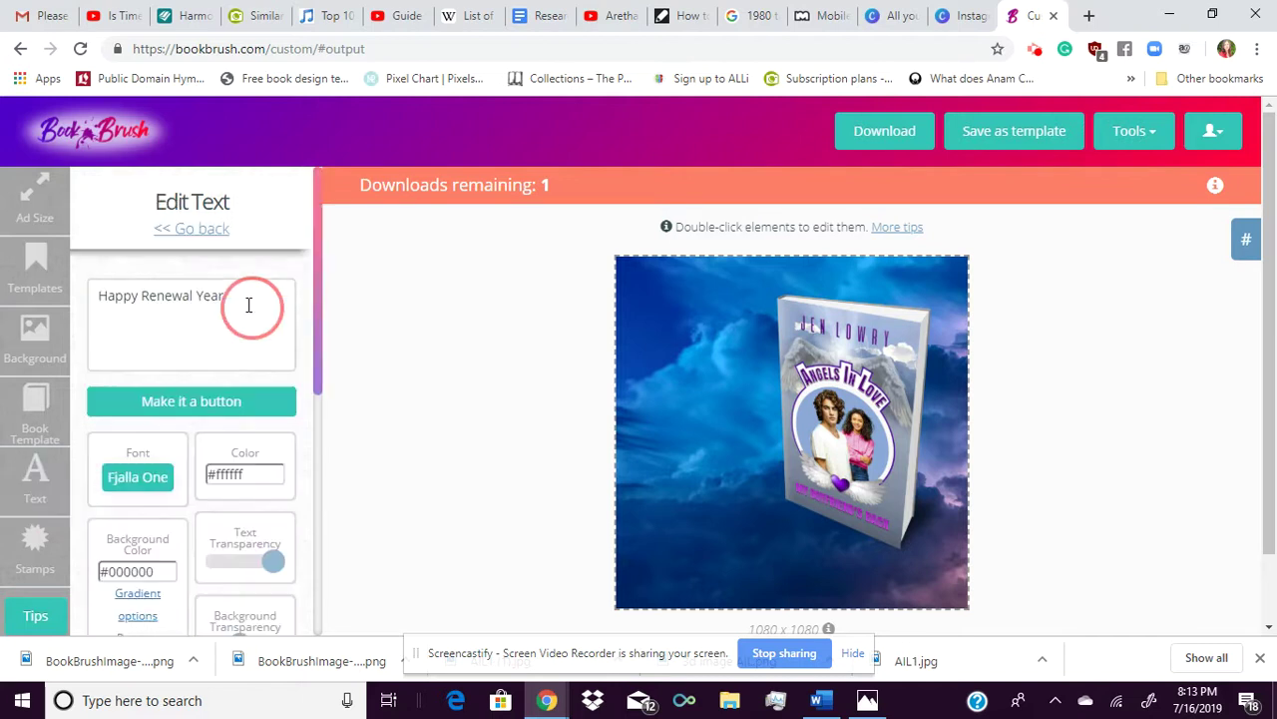
{"action": "left_click_drag", "start_coordinate": [238, 297], "coordinate": [91, 303]}
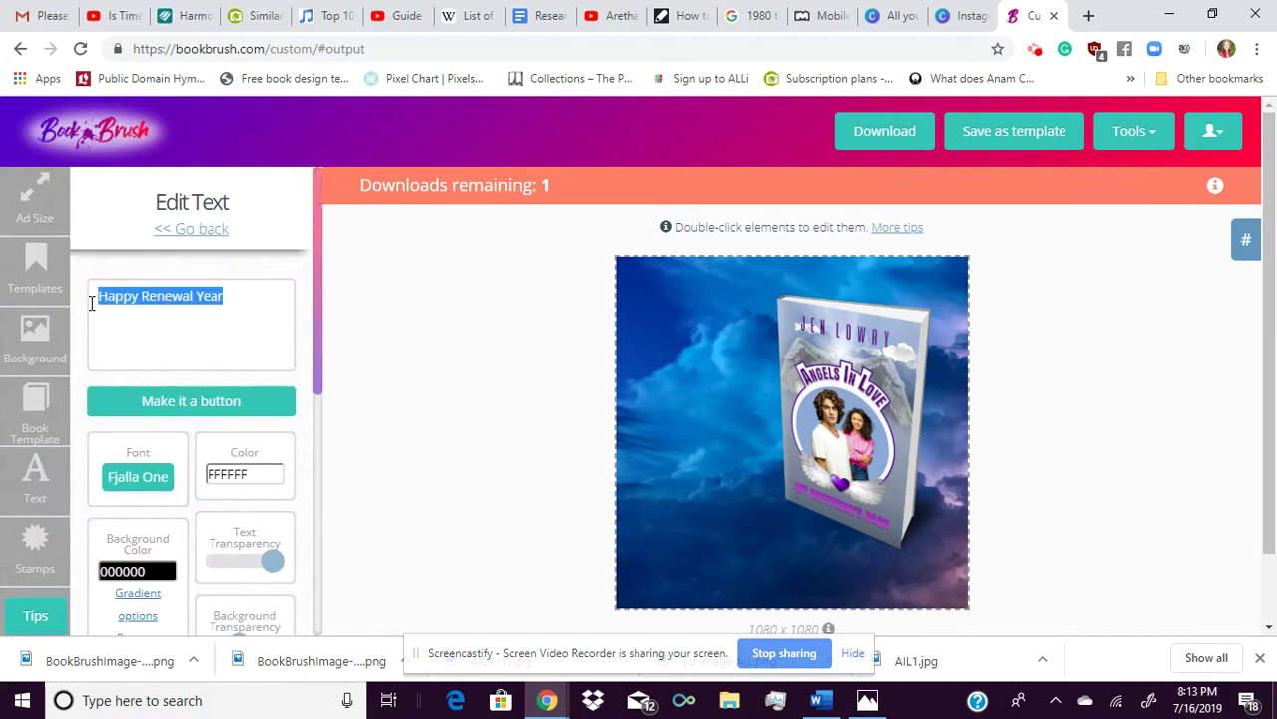
{"action": "type", "text": "Get your "}
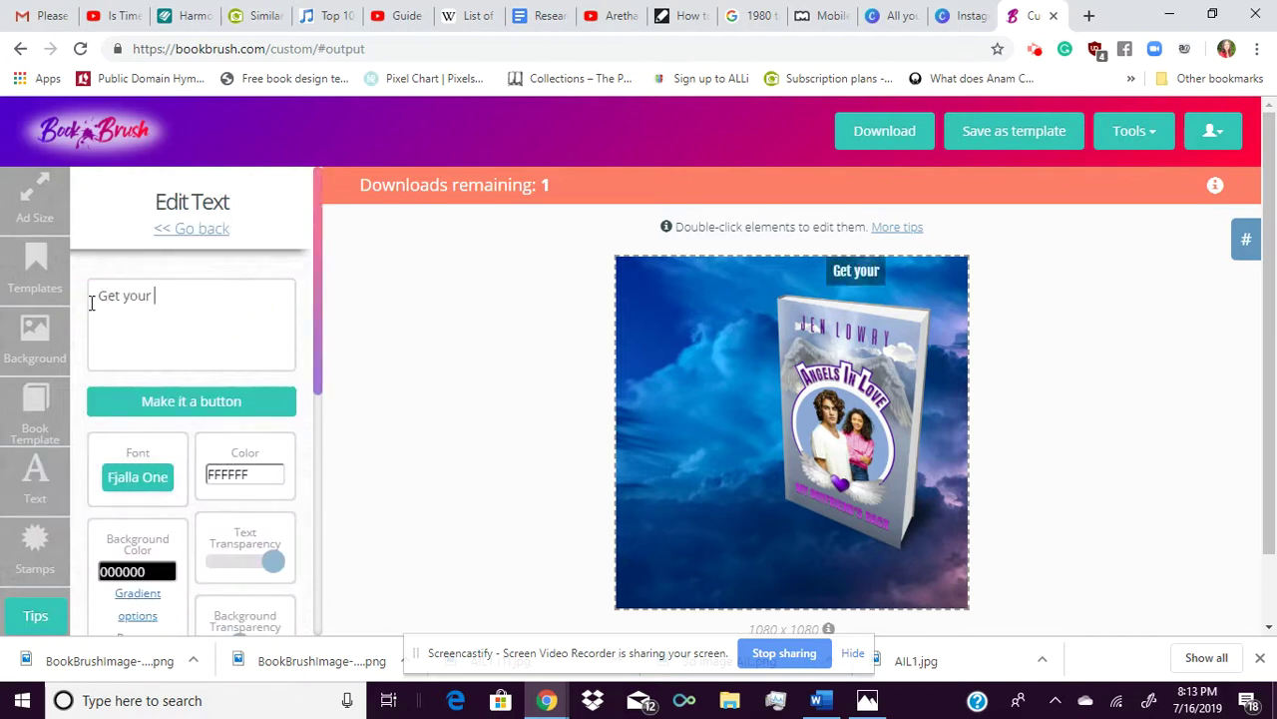
{"action": "type", "text": "copy today!"}
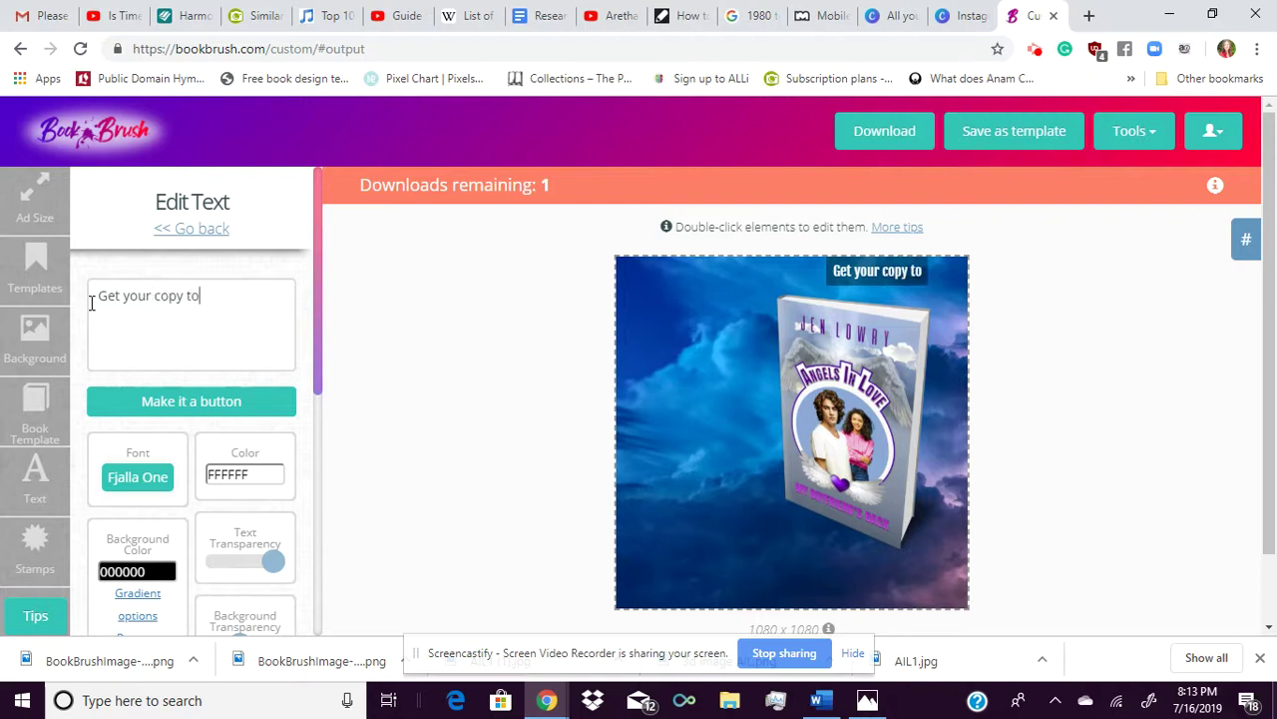
{"action": "left_click", "coordinate": [156, 400]}
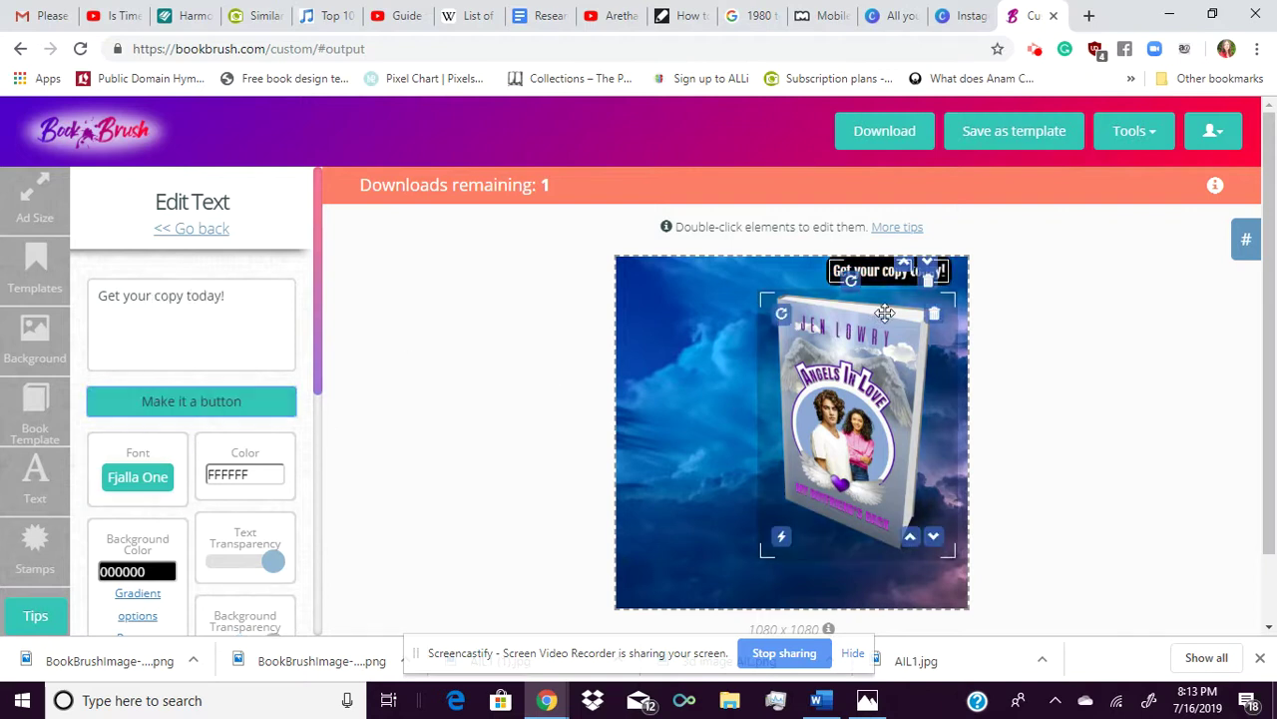
{"action": "left_click_drag", "start_coordinate": [884, 270], "coordinate": [685, 324]}
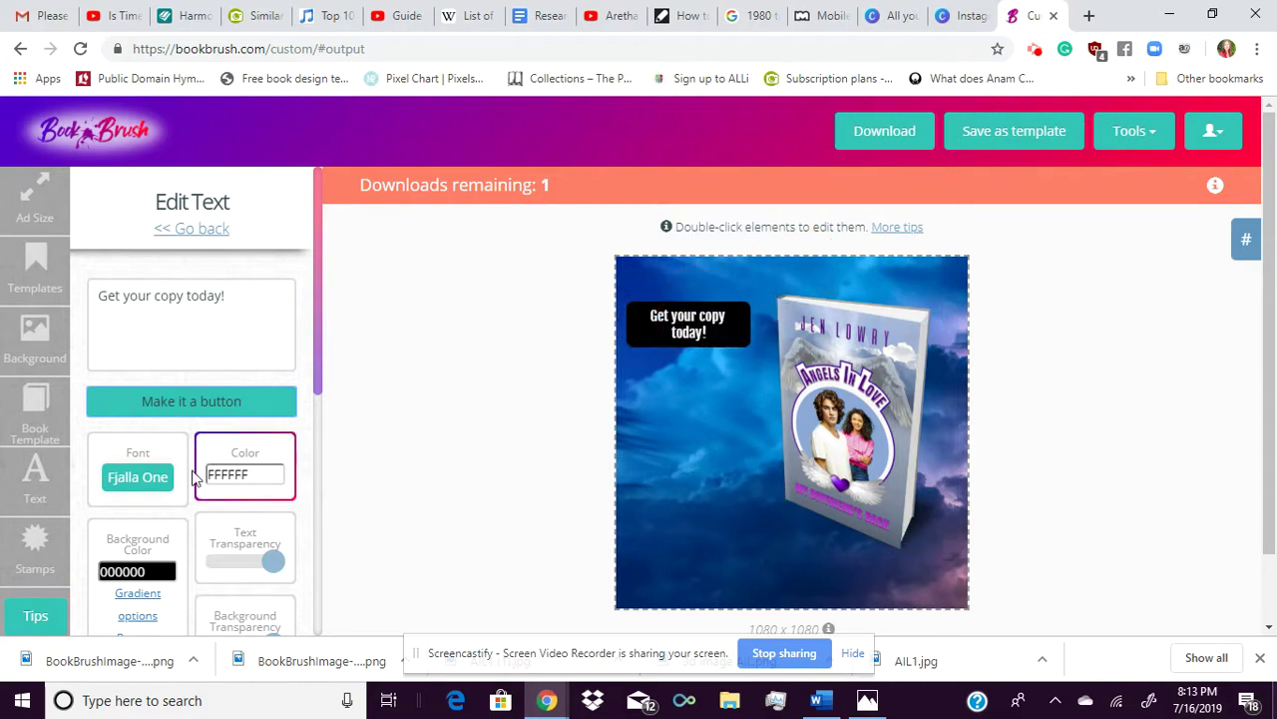
Set the button text's font to Eczar and its color to the pale tint F4FFE0
{"action": "left_click", "coordinate": [130, 477]}
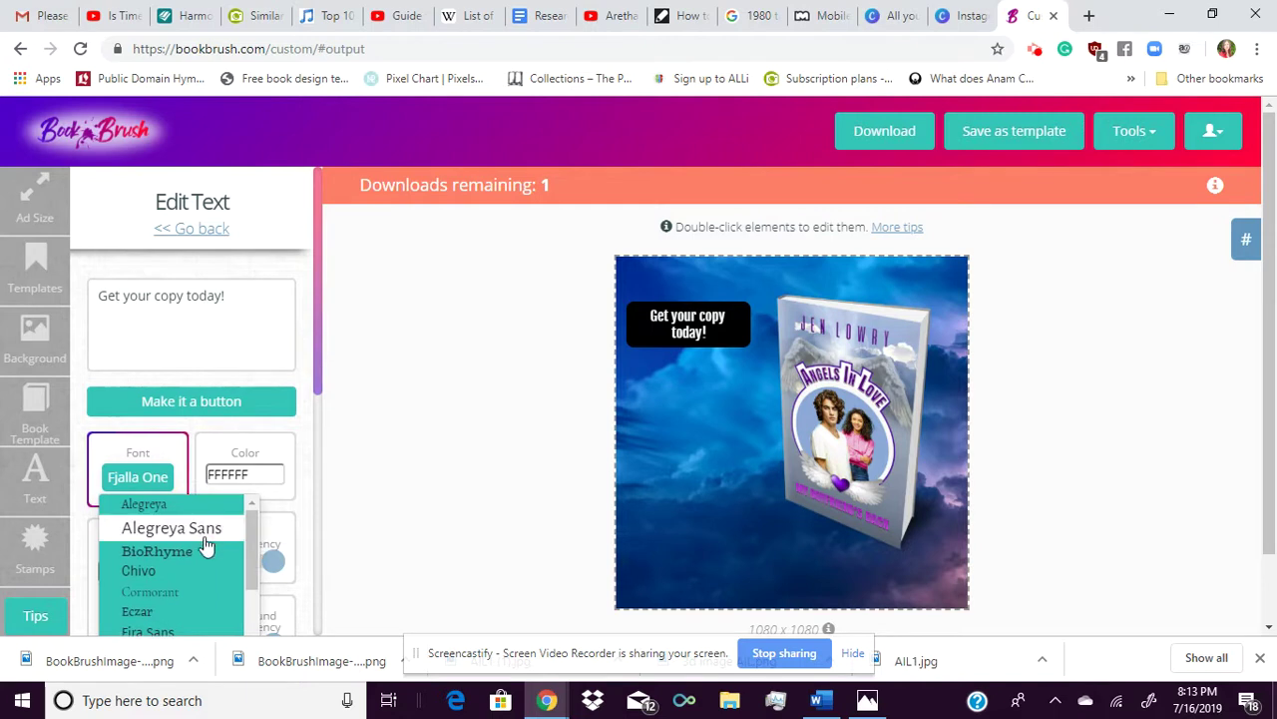
{"action": "left_click", "coordinate": [144, 607]}
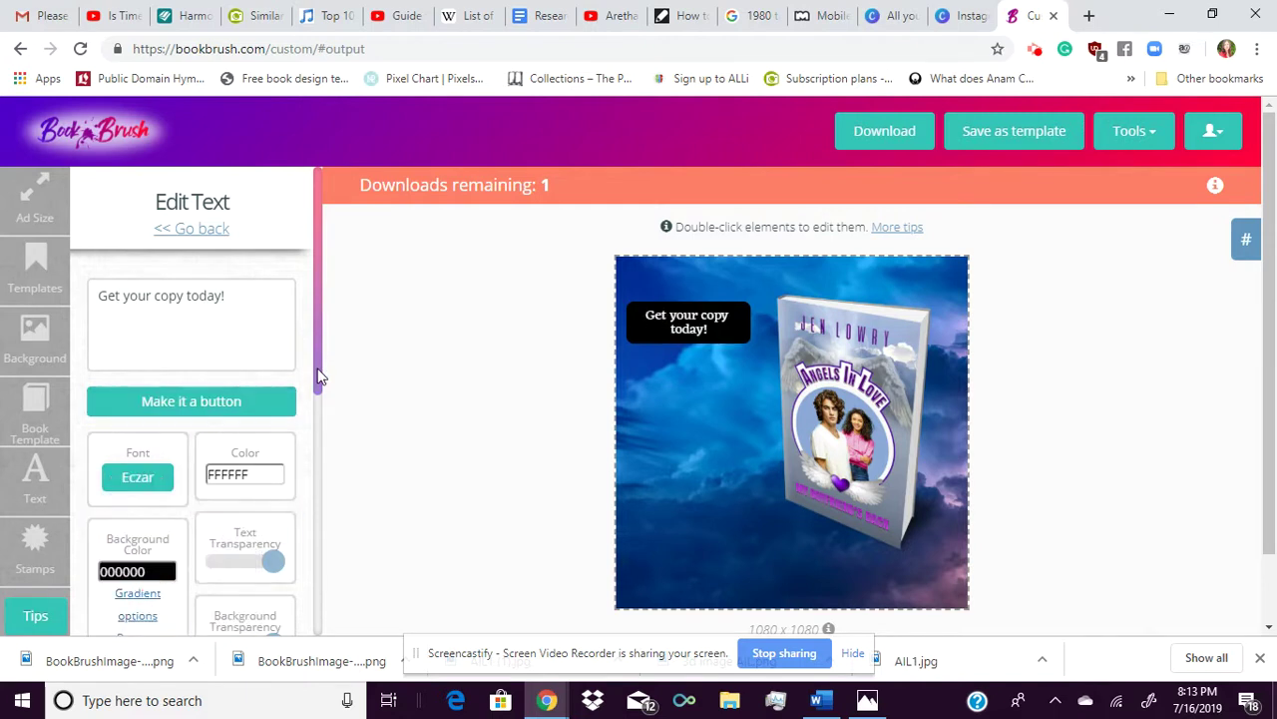
{"action": "left_click_drag", "start_coordinate": [320, 376], "coordinate": [317, 418]}
{"action": "left_click", "coordinate": [240, 383]}
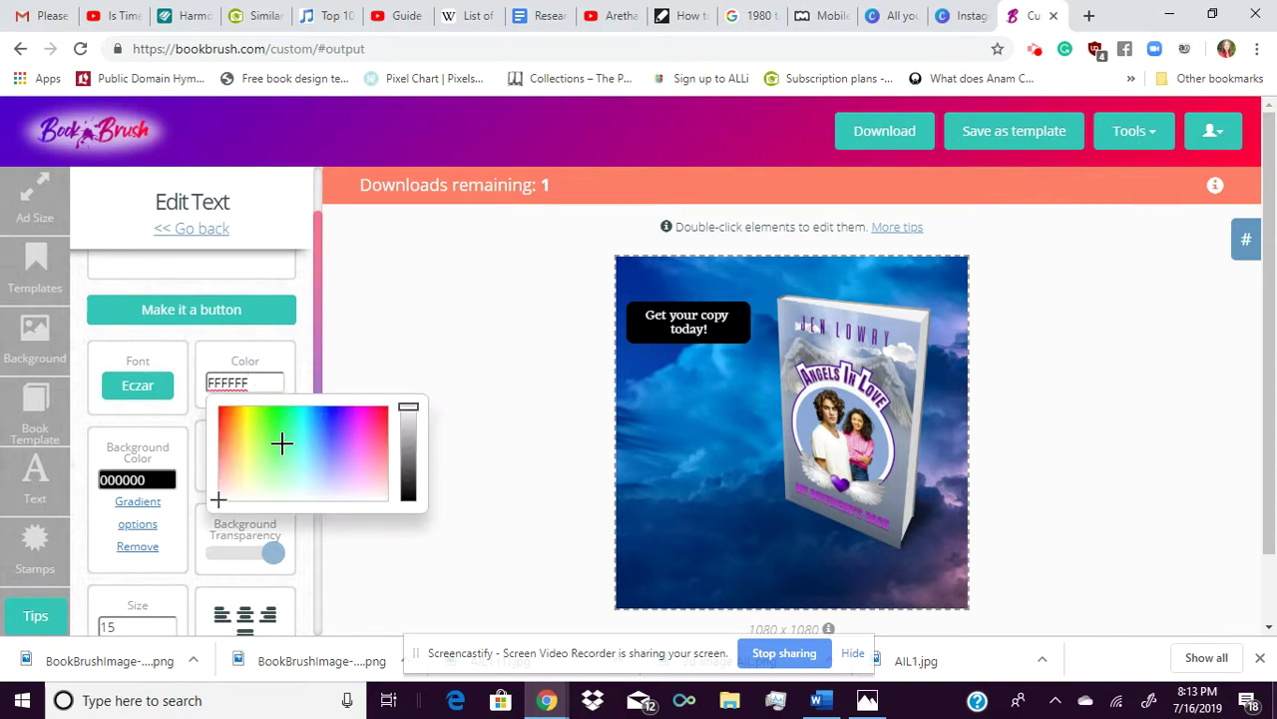
{"action": "left_click", "coordinate": [256, 486]}
Change the button's background color to the medium purple 8A43A3
{"action": "left_click", "coordinate": [319, 342]}
{"action": "scroll", "coordinate": [319, 342], "scroll_direction": "down", "scroll_amount": 1}
{"action": "left_click", "coordinate": [155, 407]}
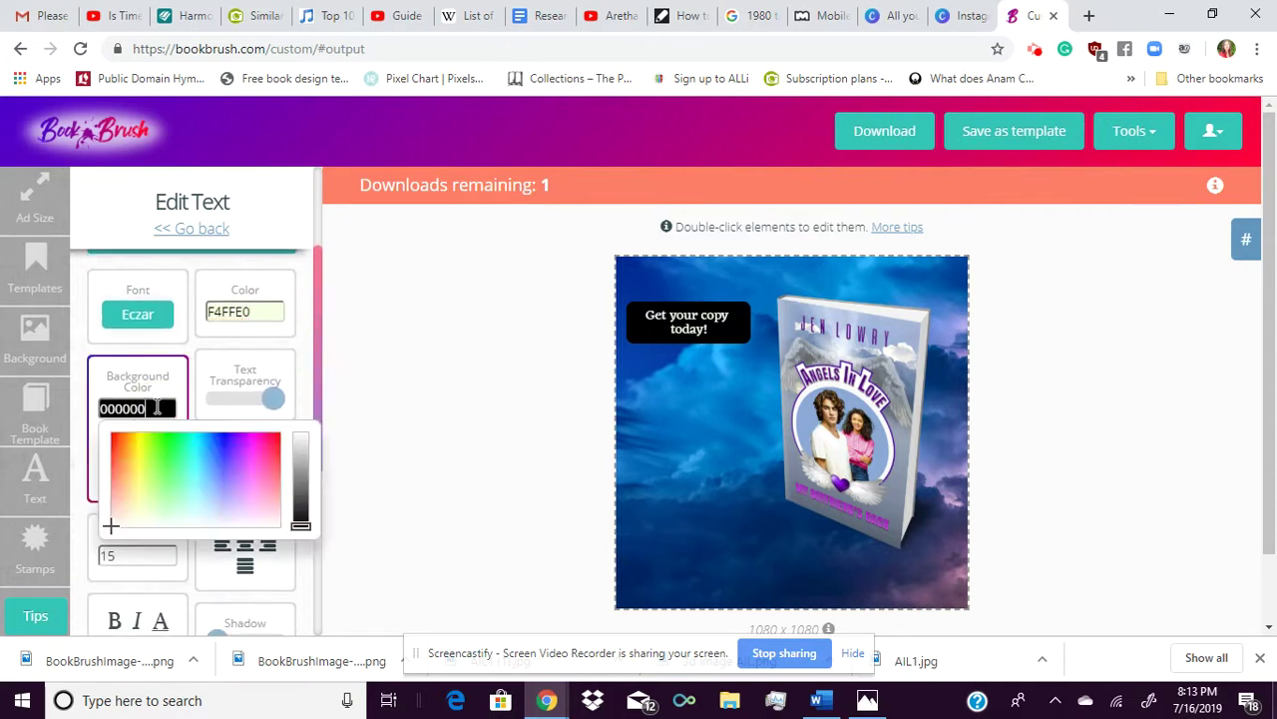
{"action": "left_click", "coordinate": [259, 451]}
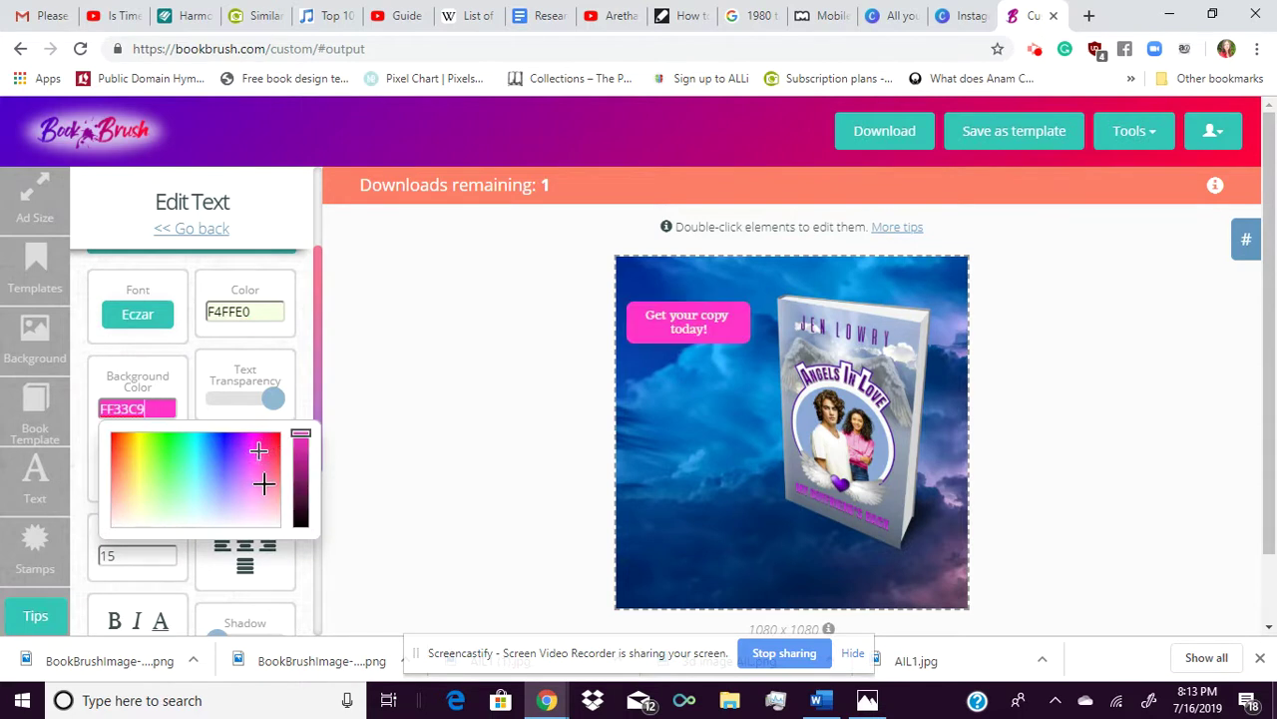
{"action": "left_click_drag", "start_coordinate": [264, 485], "coordinate": [238, 459]}
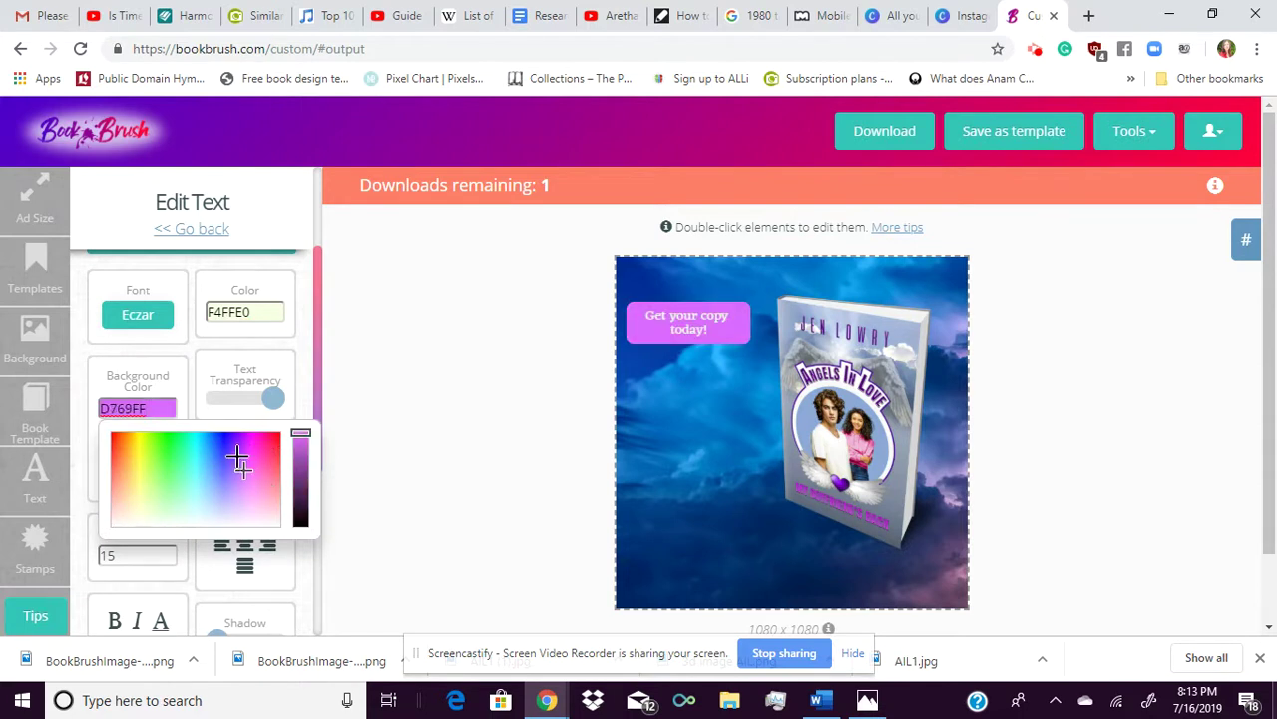
{"action": "left_click", "coordinate": [299, 458]}
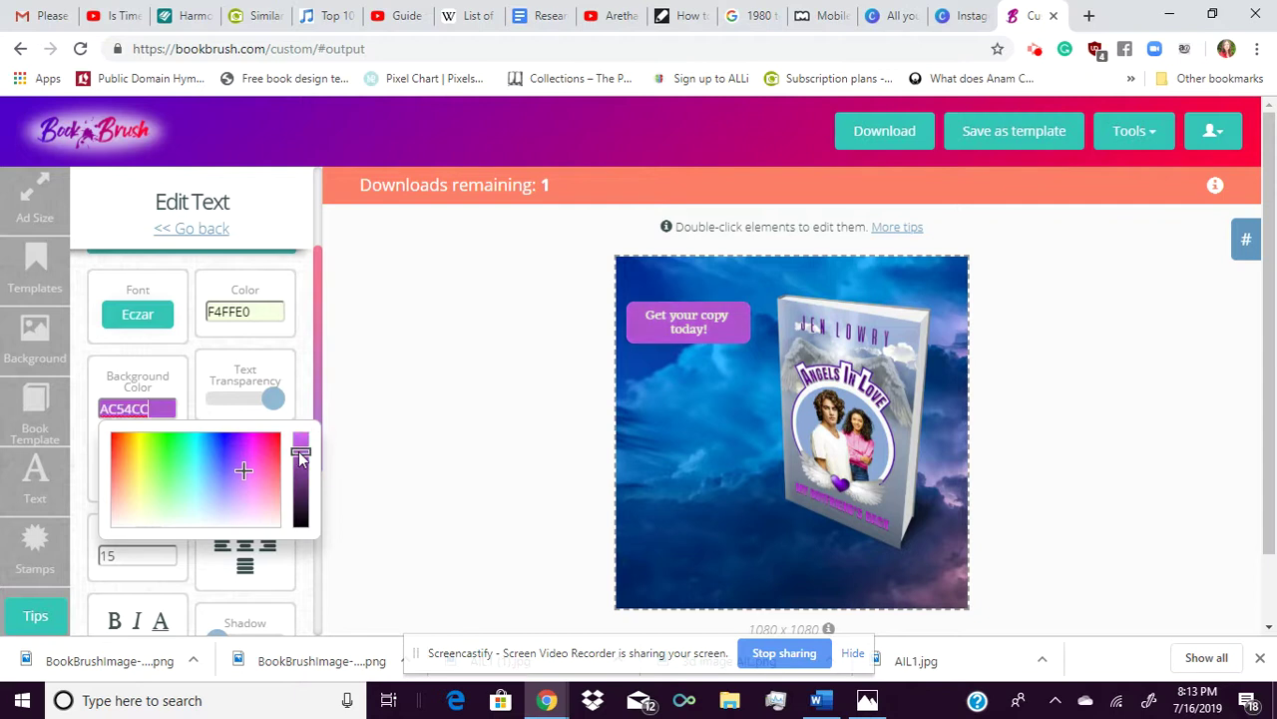
{"action": "left_click_drag", "start_coordinate": [300, 454], "coordinate": [304, 493]}
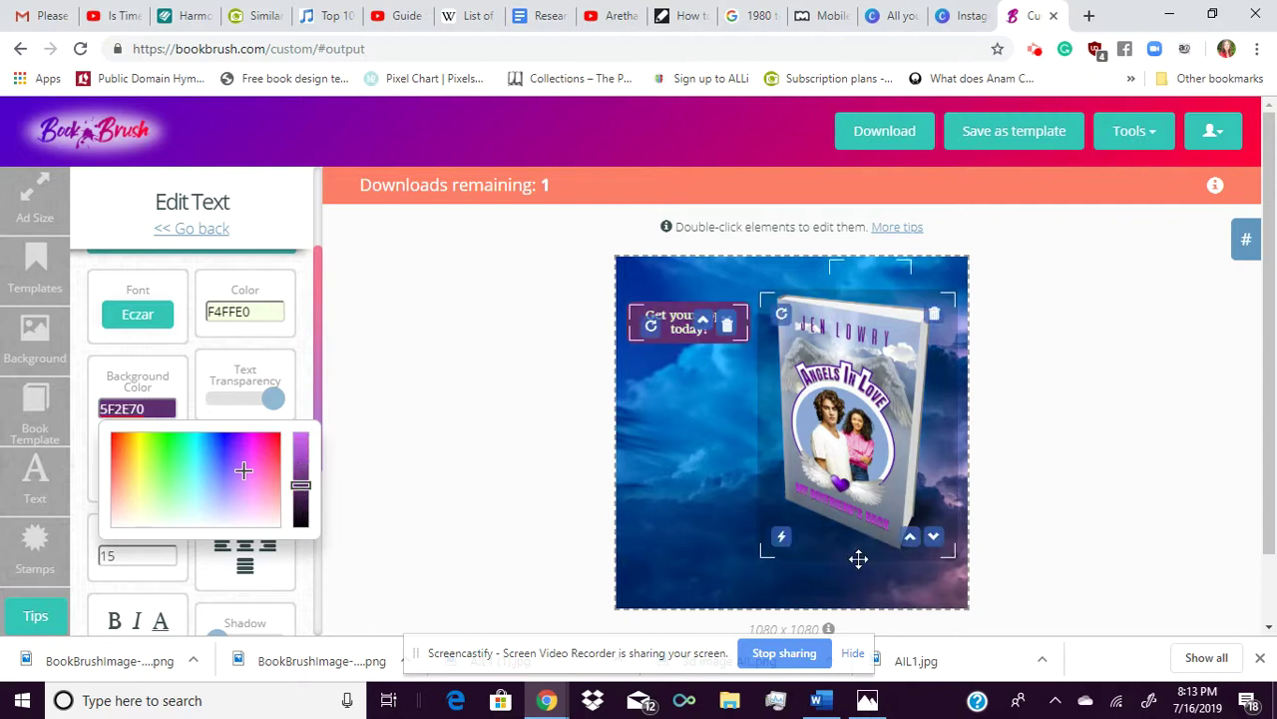
{"action": "left_click", "coordinate": [300, 477]}
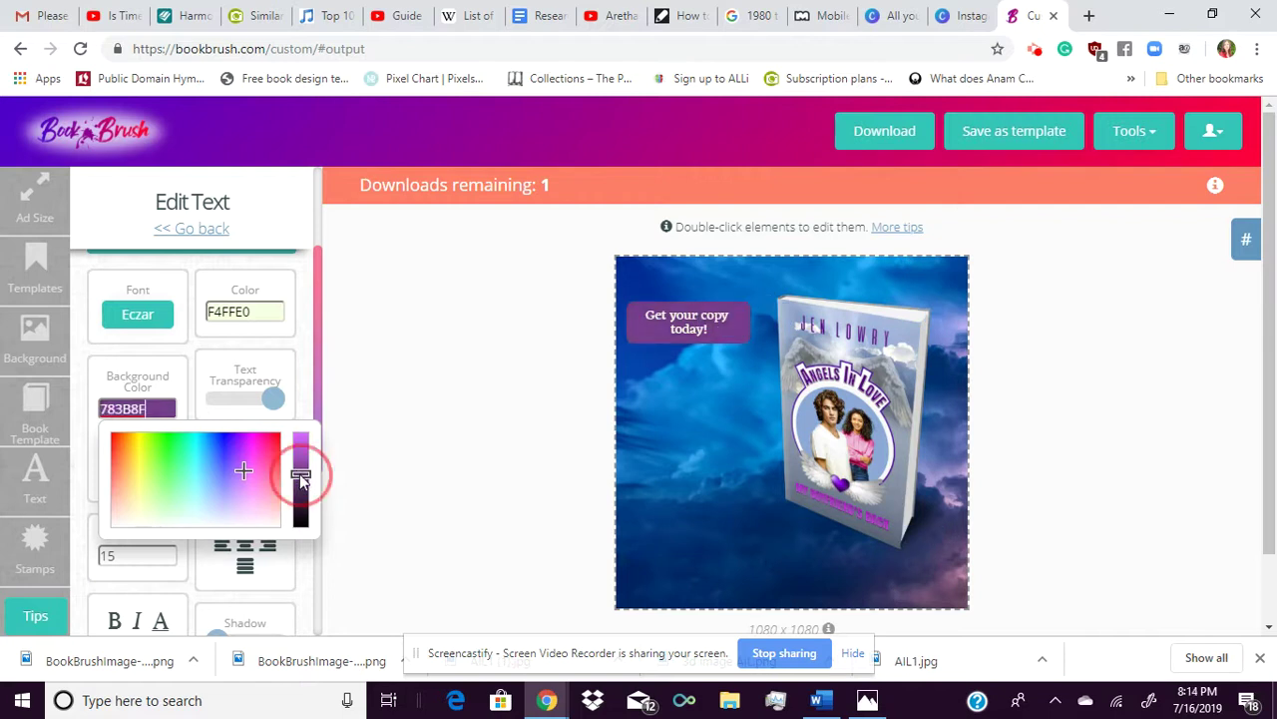
{"action": "left_click", "coordinate": [301, 469]}
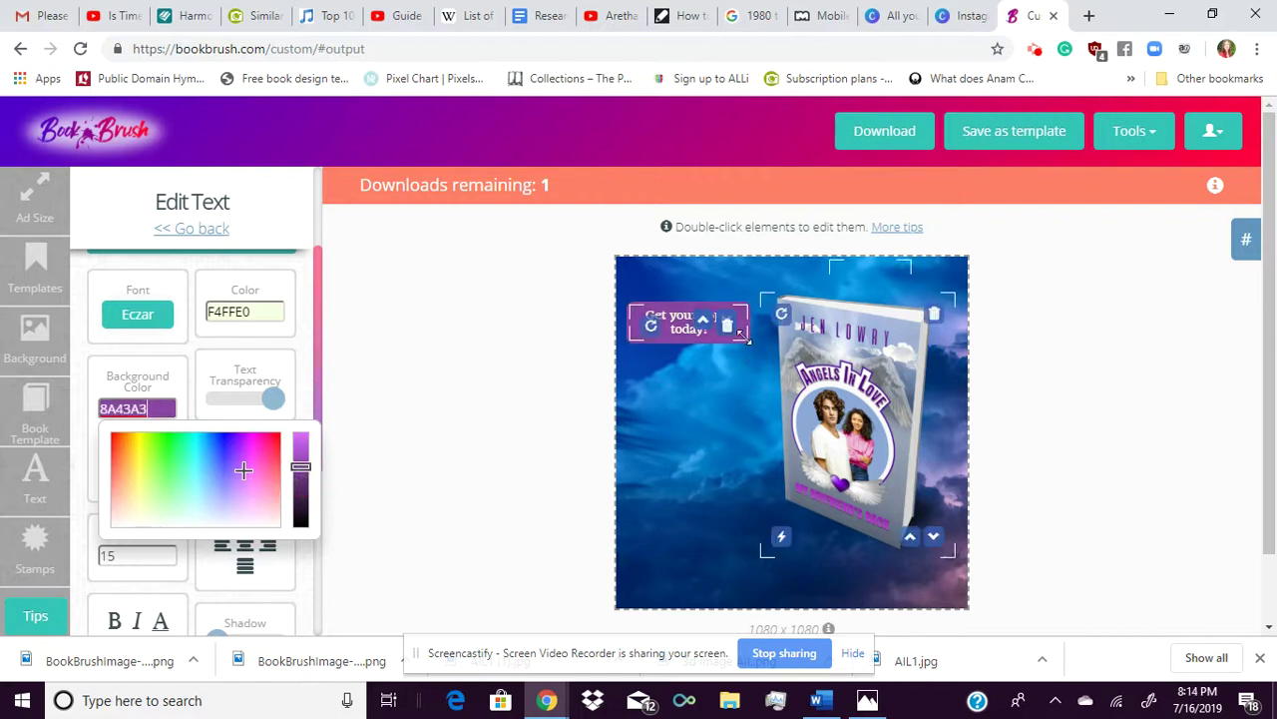
Widen the "Get your copy today!" button up to the book's edge and increase its text size to 35
{"action": "left_click_drag", "start_coordinate": [739, 332], "coordinate": [774, 368]}
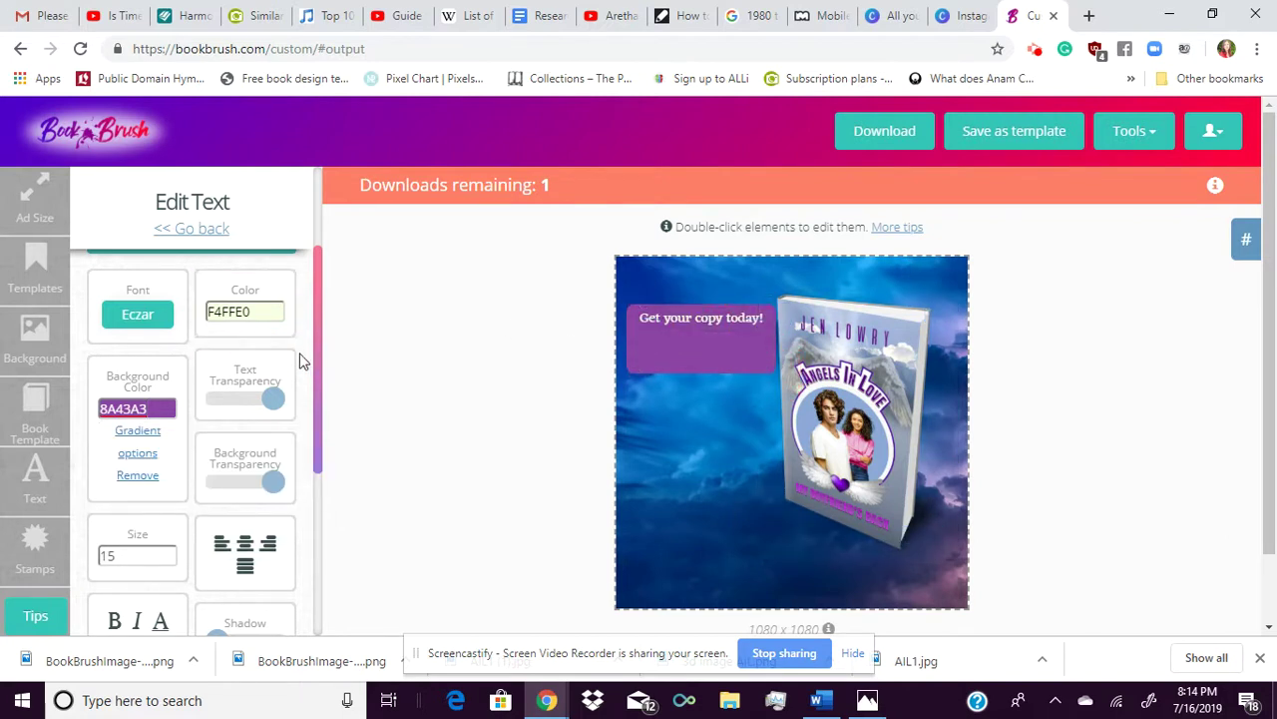
{"action": "left_click_drag", "start_coordinate": [316, 370], "coordinate": [320, 419]}
{"action": "left_click", "coordinate": [140, 448]}
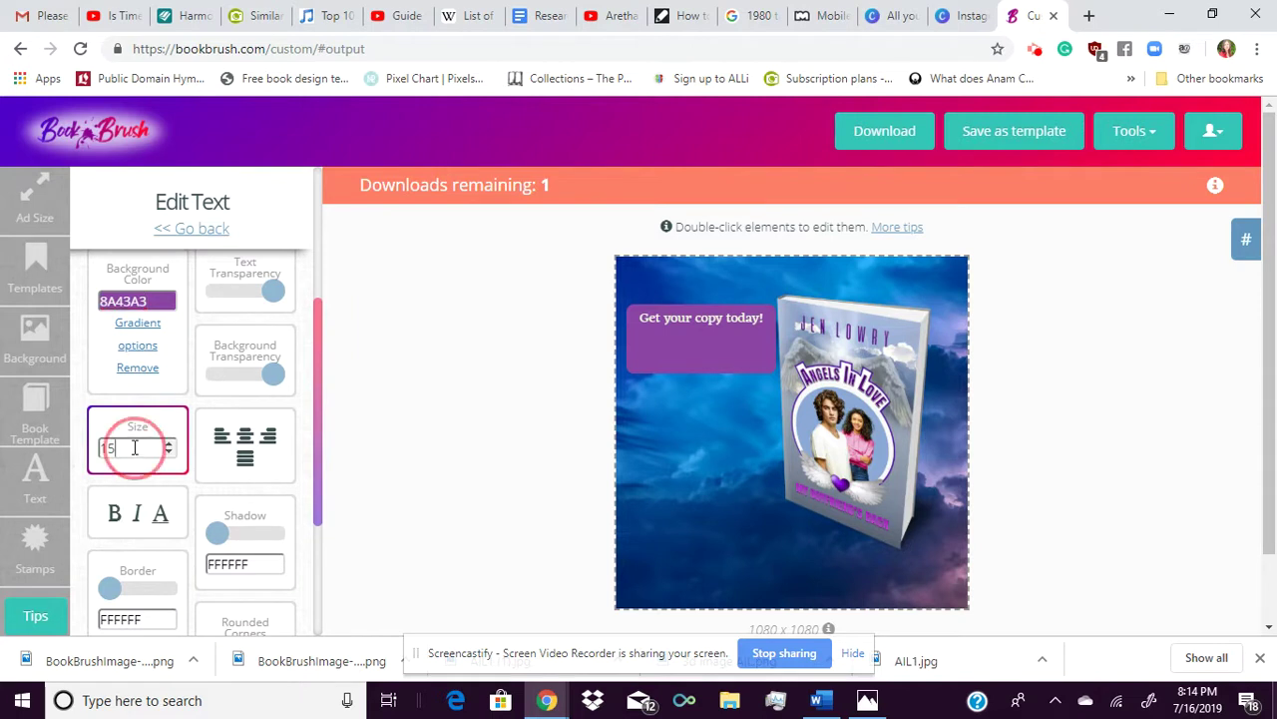
{"action": "left_click", "coordinate": [169, 446]}
{"action": "left_click", "coordinate": [168, 446]}
{"action": "left_click", "coordinate": [169, 446]}
{"action": "left_click", "coordinate": [169, 446]}
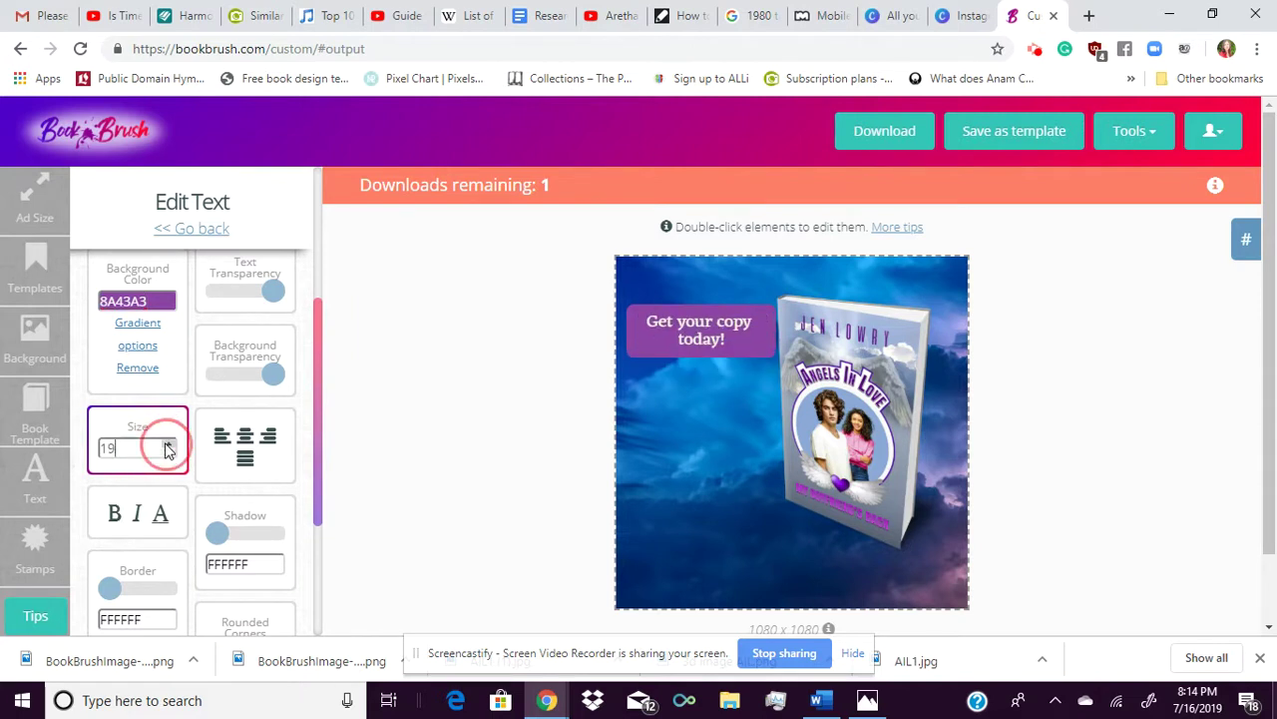
{"action": "left_click", "coordinate": [168, 446]}
{"action": "left_click", "coordinate": [169, 446]}
{"action": "left_click", "coordinate": [169, 446]}
{"action": "left_click", "coordinate": [169, 446]}
{"action": "left_click", "coordinate": [168, 446]}
{"action": "left_click", "coordinate": [169, 446]}
{"action": "left_click", "coordinate": [169, 446]}
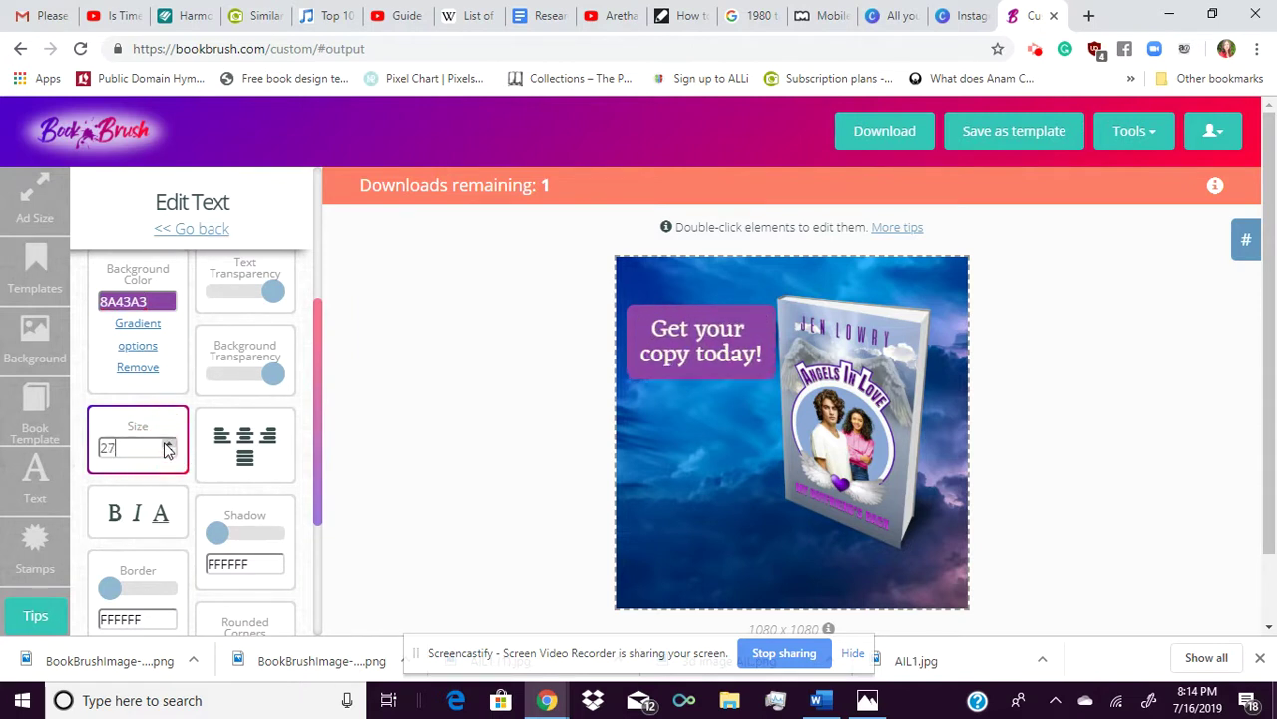
{"action": "left_click", "coordinate": [168, 446]}
{"action": "left_click", "coordinate": [169, 446]}
{"action": "left_click", "coordinate": [169, 446]}
{"action": "left_click", "coordinate": [169, 446]}
{"action": "left_click", "coordinate": [168, 446]}
{"action": "left_click", "coordinate": [169, 447]}
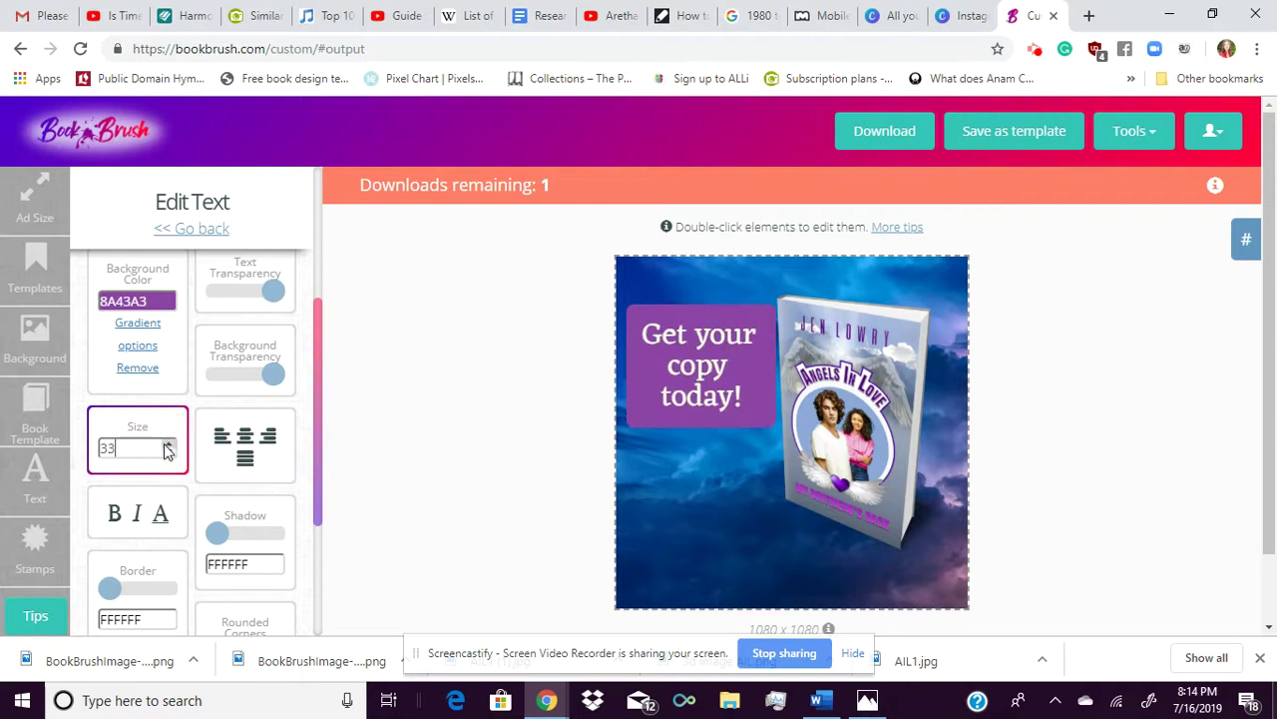
{"action": "left_click", "coordinate": [169, 446]}
{"action": "left_click", "coordinate": [169, 446]}
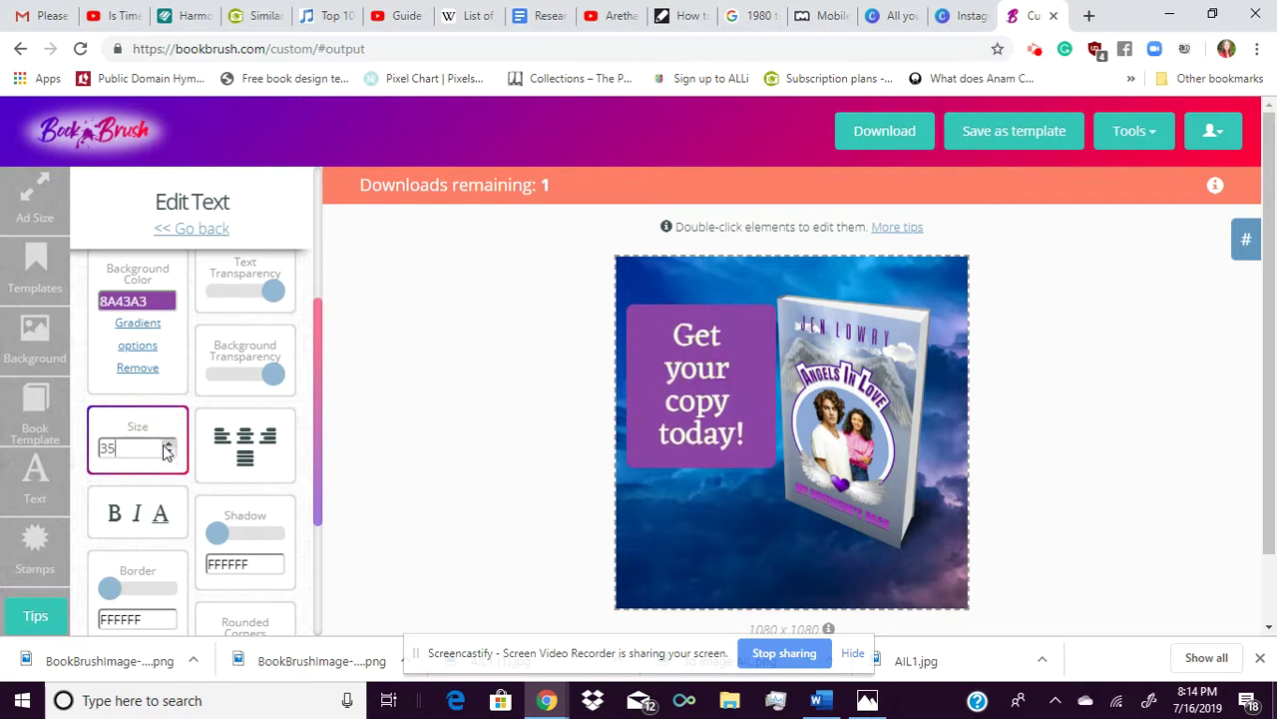
Reduce the "Get your copy today!" button's text size to 30
{"action": "left_click", "coordinate": [169, 446]}
{"action": "left_click", "coordinate": [169, 446]}
{"action": "left_click", "coordinate": [169, 446]}
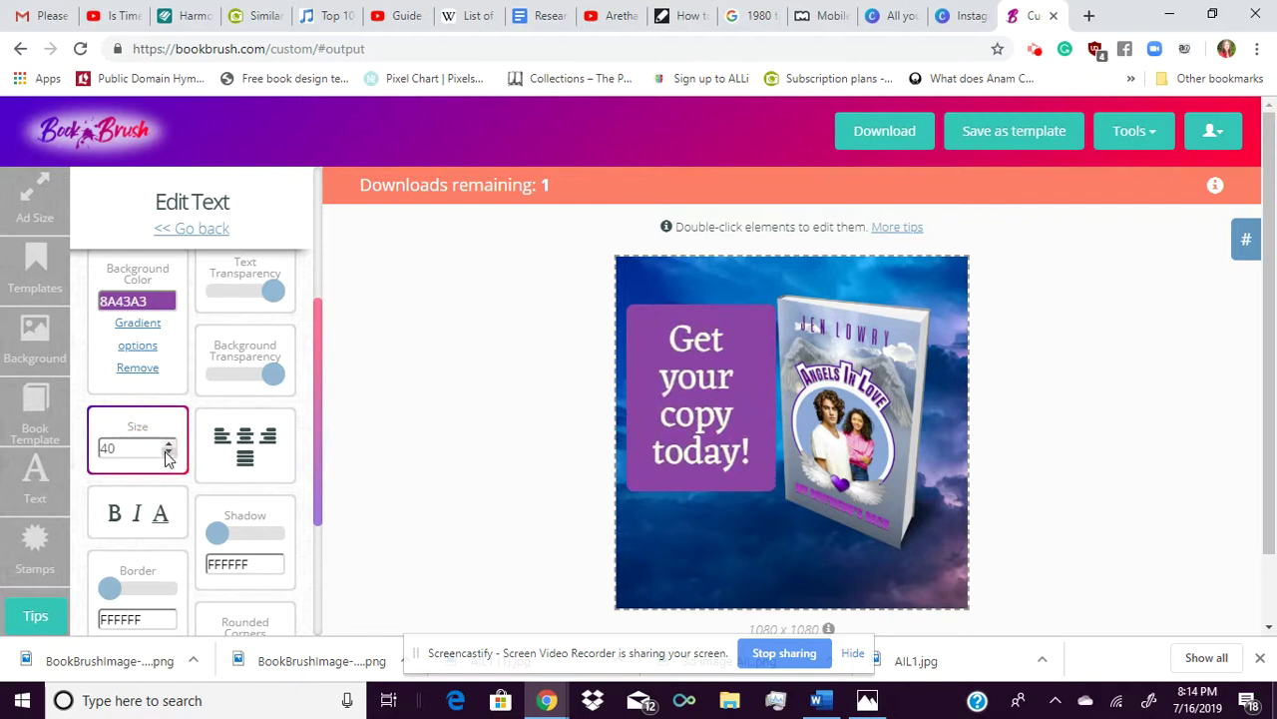
{"action": "left_click", "coordinate": [168, 446]}
{"action": "left_click", "coordinate": [168, 454]}
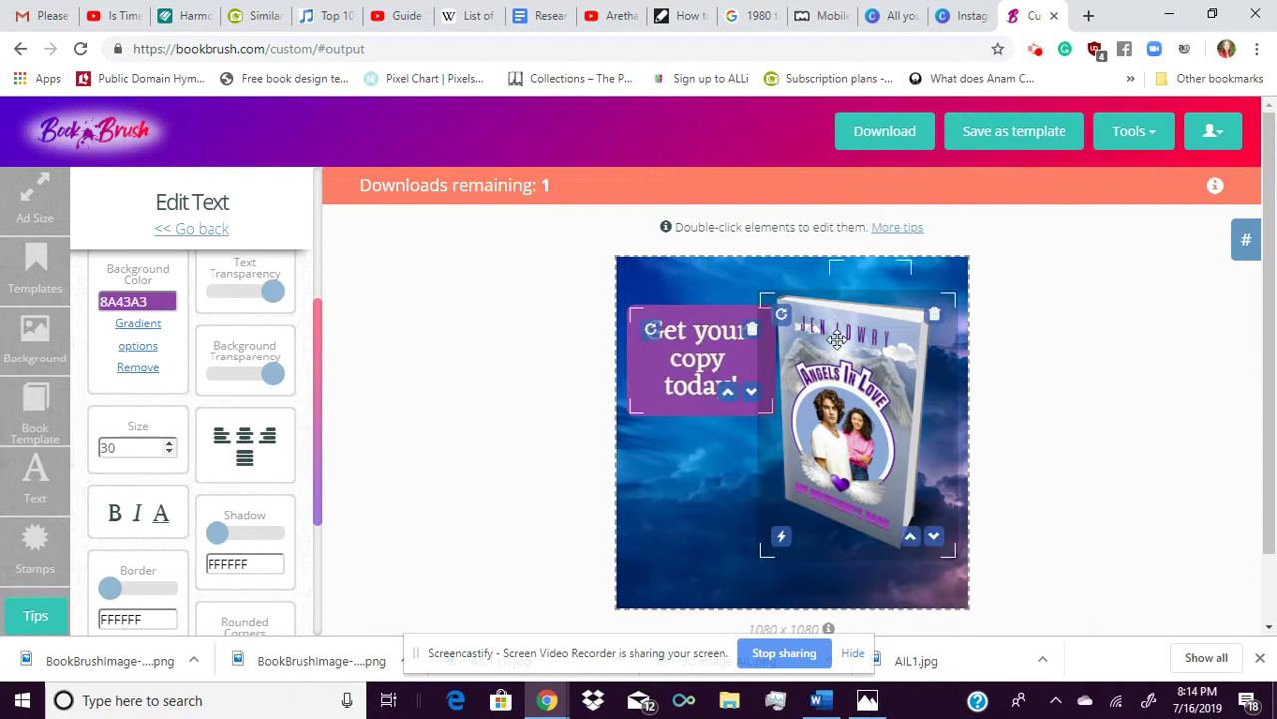
Shift the book away from the "Get your copy today!" button toward the image's right edge, and lower the button slightly
{"action": "mouse_move", "coordinate": [841, 350]}
{"action": "left_mouse_down"}
{"action": "mouse_move", "coordinate": [874, 344]}
{"action": "mouse_move", "coordinate": [863, 338]}
{"action": "left_mouse_up"}
{"action": "left_click_drag", "start_coordinate": [677, 370], "coordinate": [676, 406]}
{"action": "left_click", "coordinate": [456, 548]}
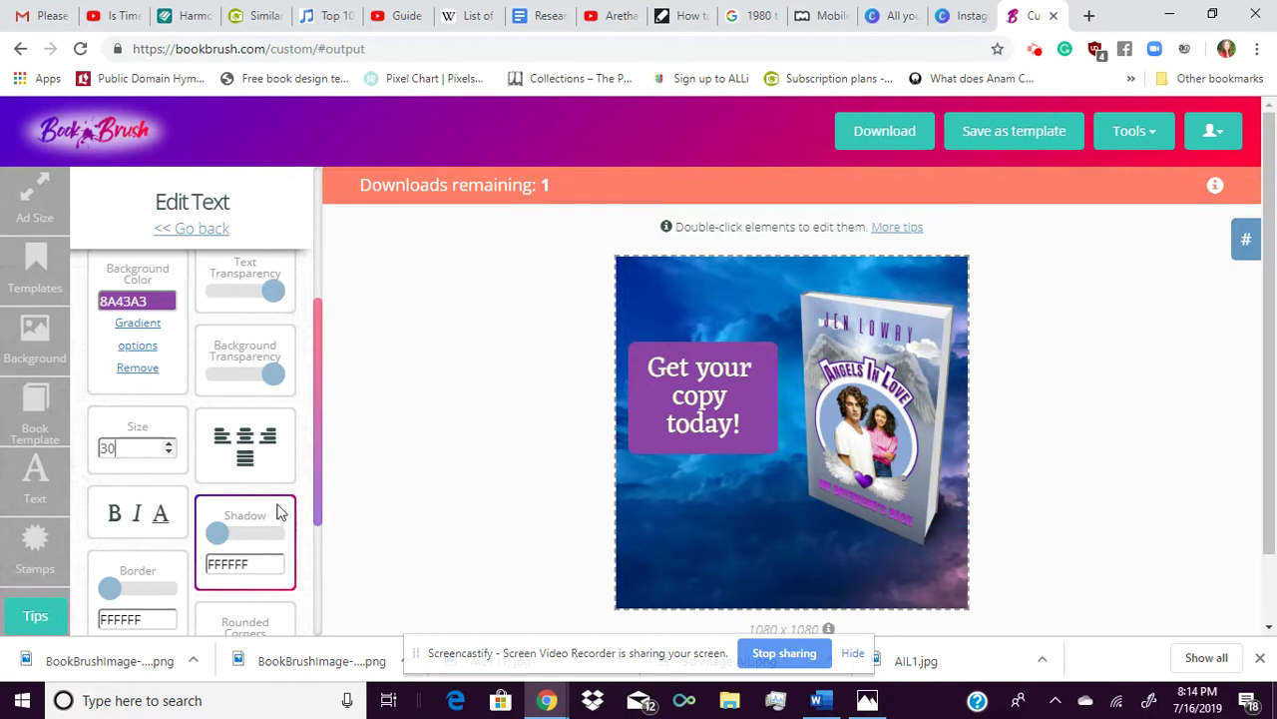
Add the black "Available at amazon" community stamp to the image
{"action": "left_click_drag", "start_coordinate": [313, 468], "coordinate": [329, 606]}
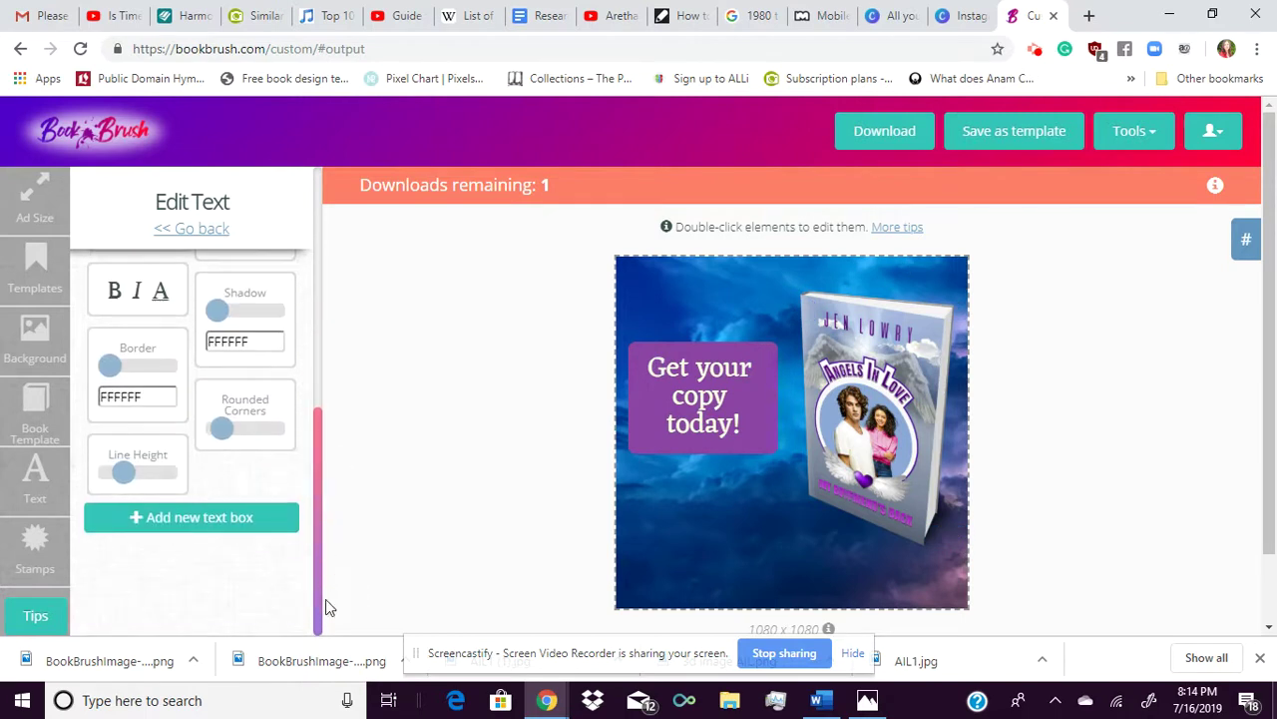
{"action": "double_click", "coordinate": [50, 562]}
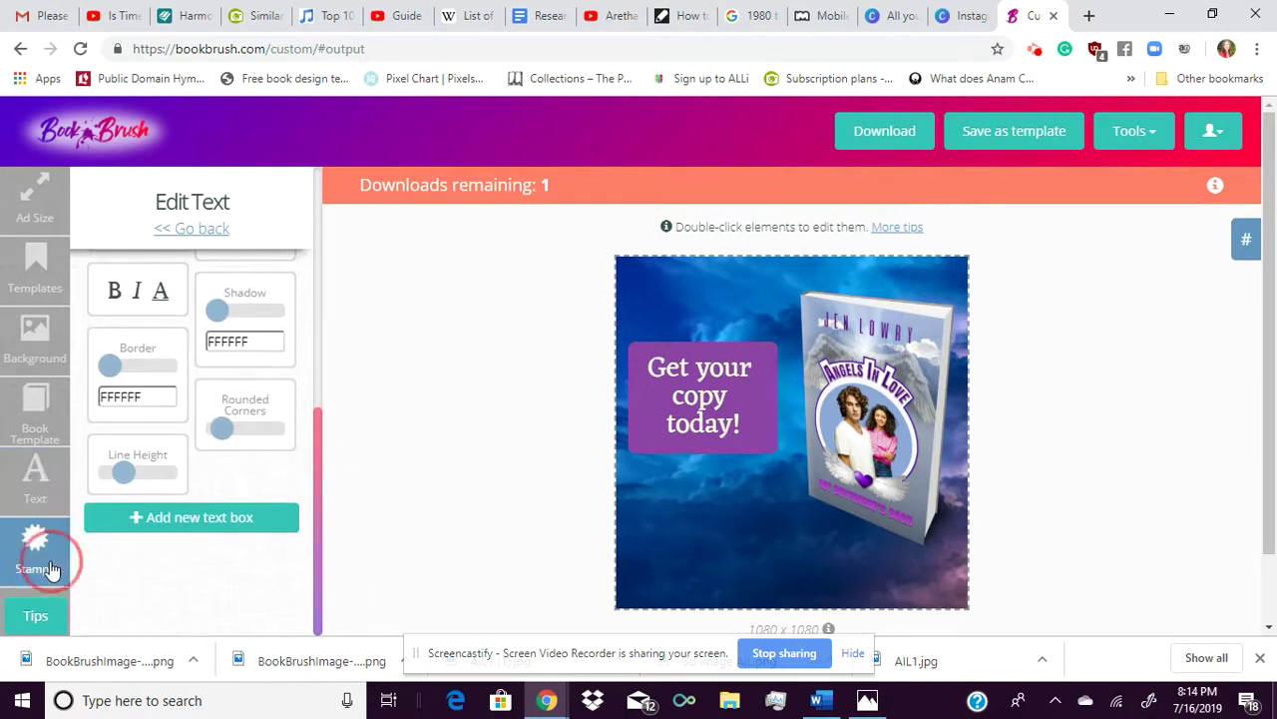
{"action": "left_click", "coordinate": [241, 547]}
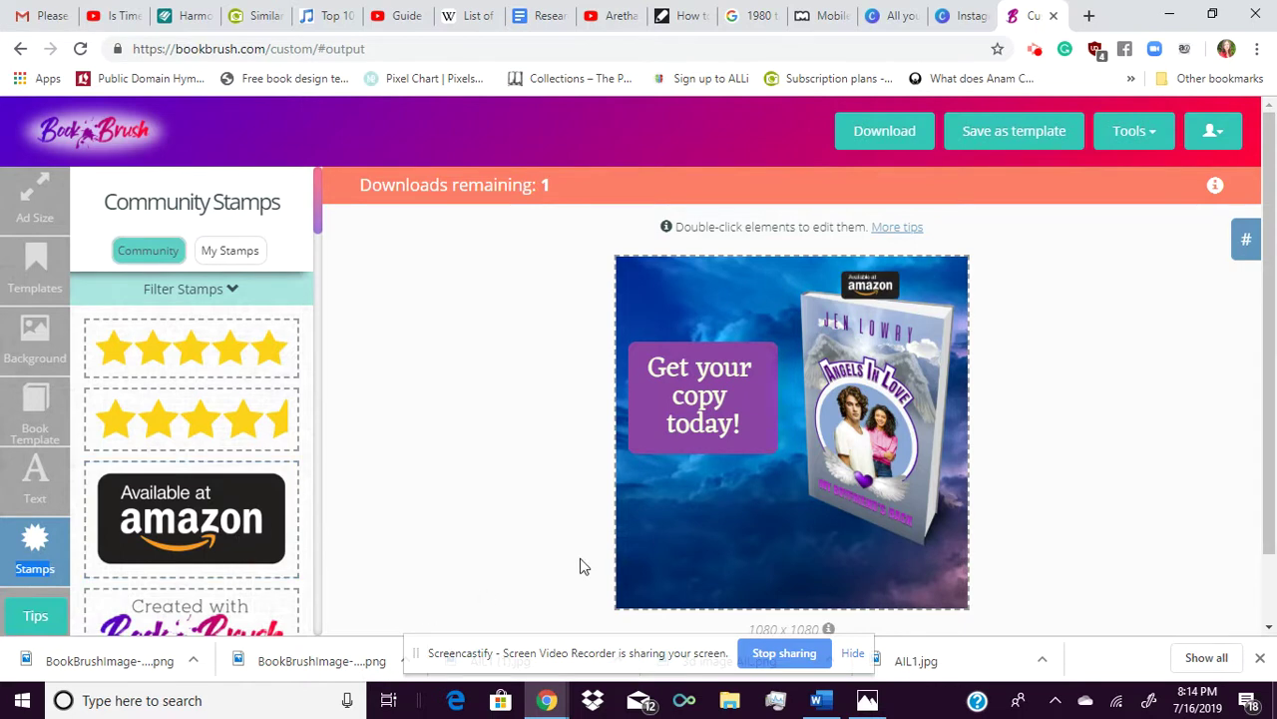
{"action": "left_click", "coordinate": [749, 541]}
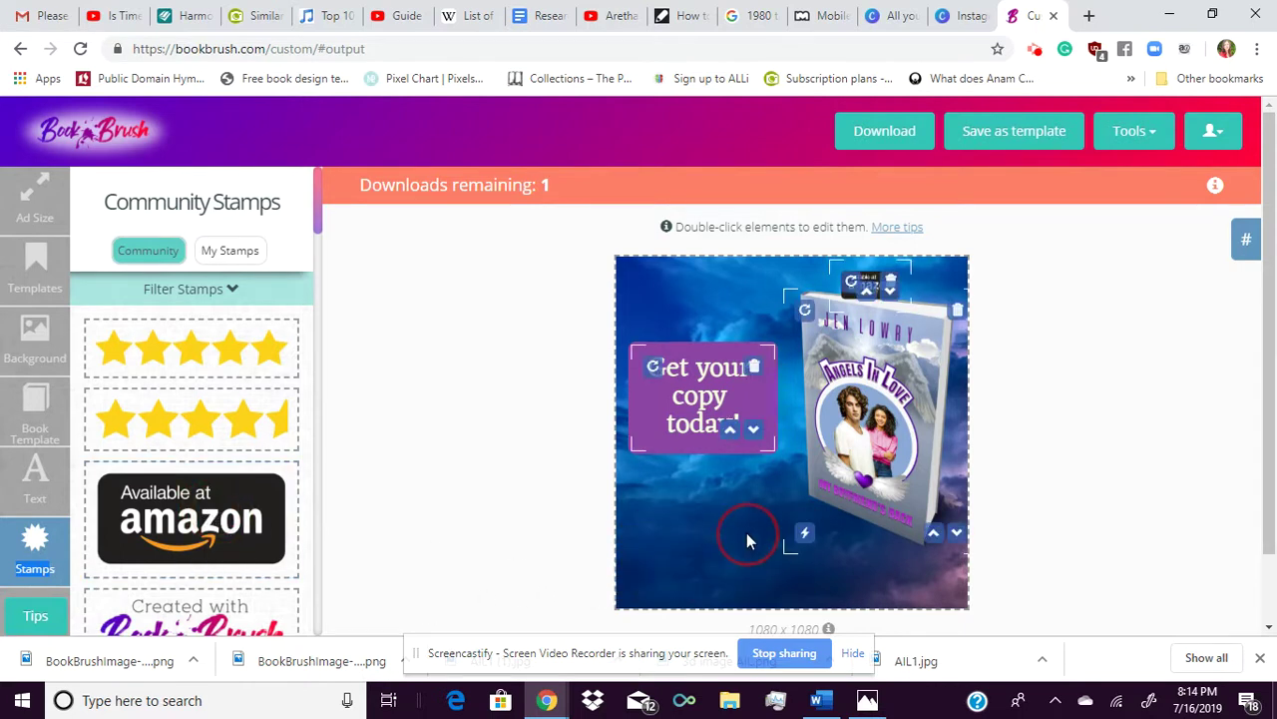
Try tilting the Amazon stamp above the book, and straighten it again
{"action": "left_click", "coordinate": [861, 279]}
{"action": "left_click", "coordinate": [742, 240]}
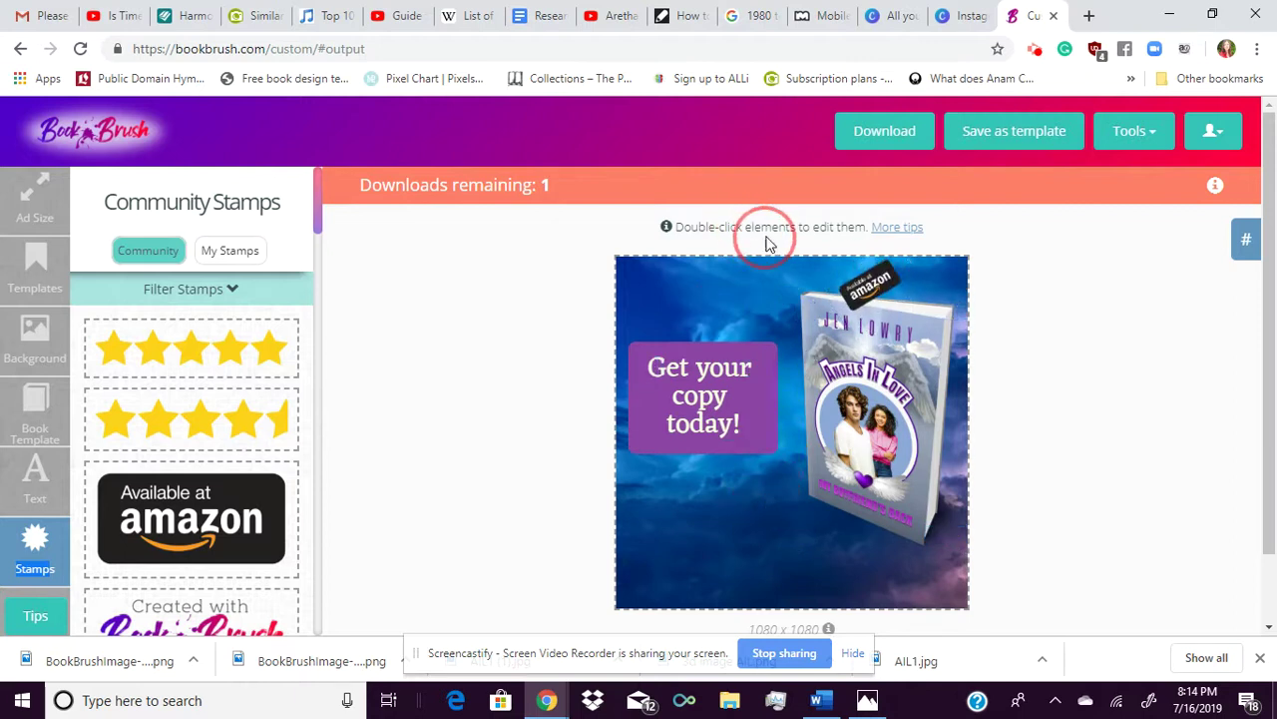
{"action": "left_click", "coordinate": [910, 232]}
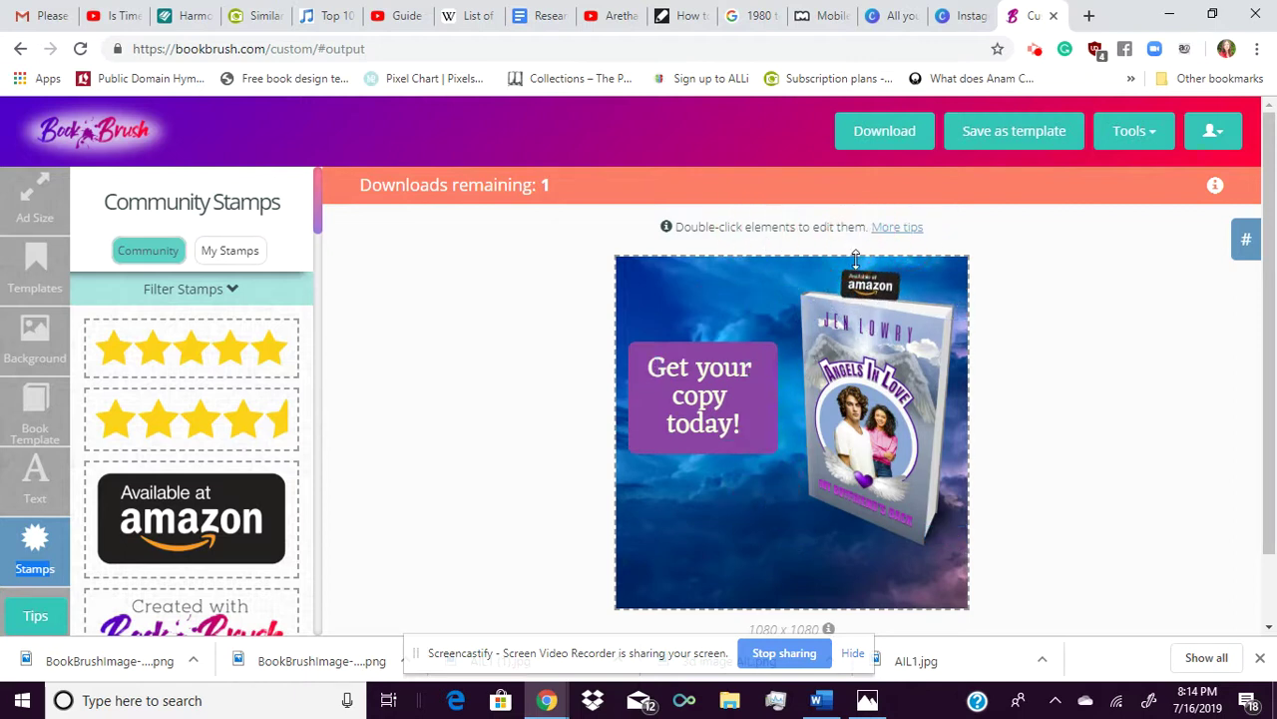
Move the Amazon stamp from above the book to the lower-left corner of the image, below the purple button
{"action": "left_click", "coordinate": [876, 287]}
{"action": "left_click_drag", "start_coordinate": [876, 288], "coordinate": [769, 529]}
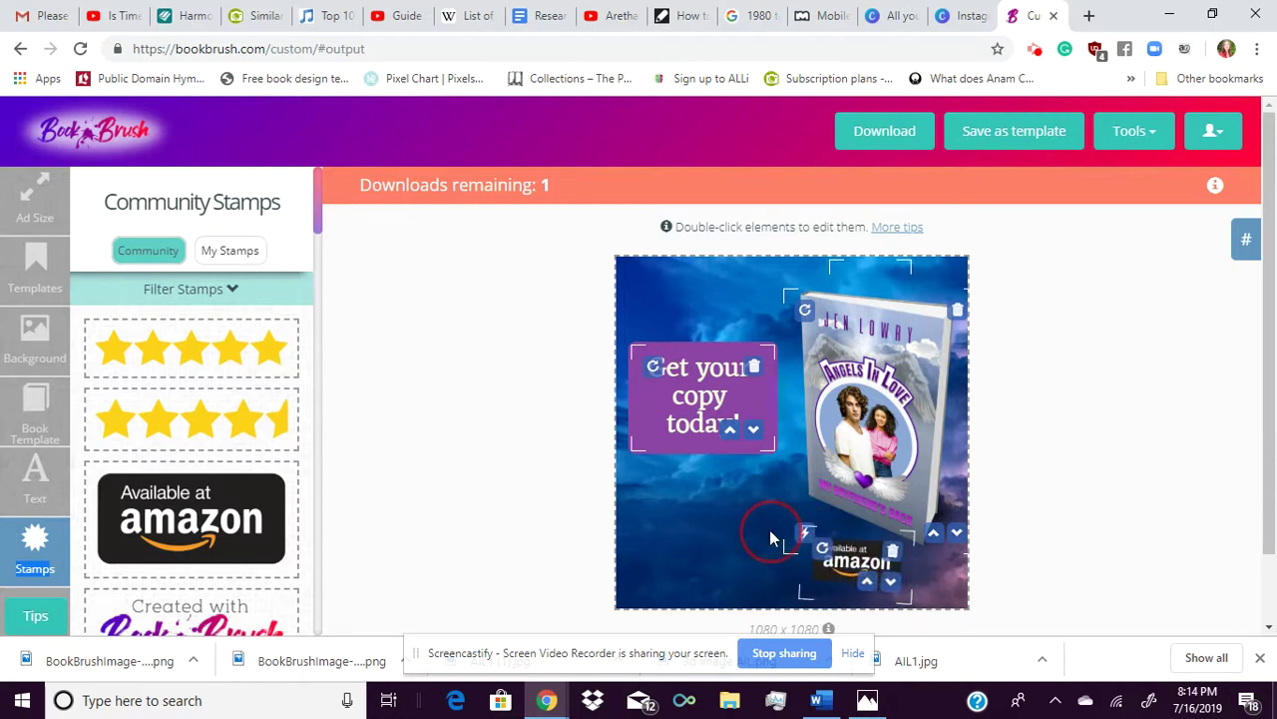
{"action": "left_click", "coordinate": [823, 564]}
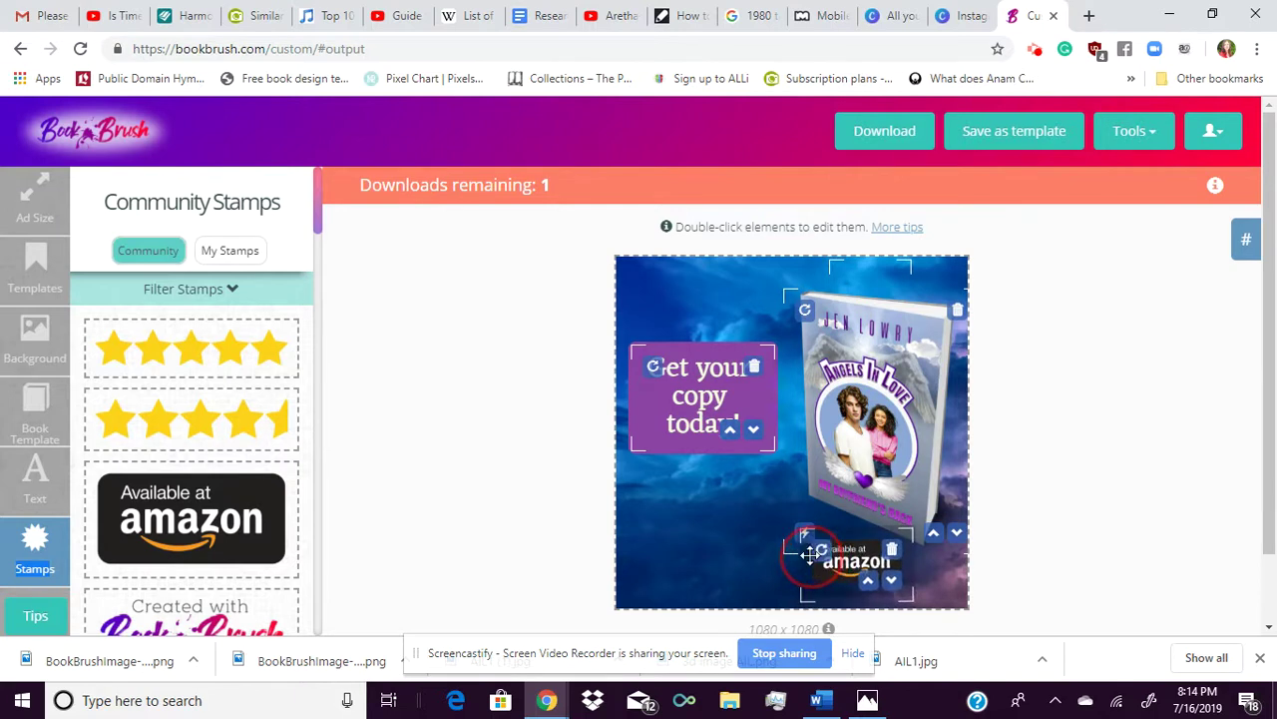
{"action": "left_click", "coordinate": [810, 552]}
{"action": "left_click", "coordinate": [807, 551]}
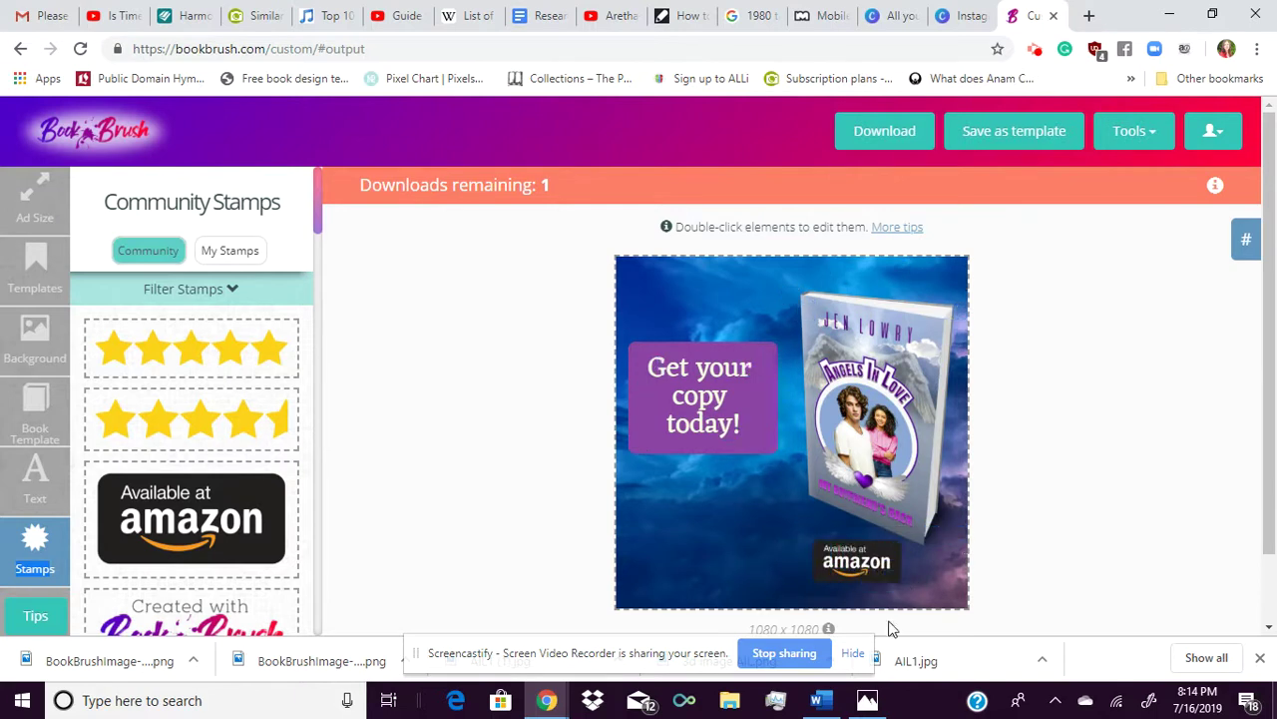
{"action": "left_click_drag", "start_coordinate": [830, 573], "coordinate": [665, 581]}
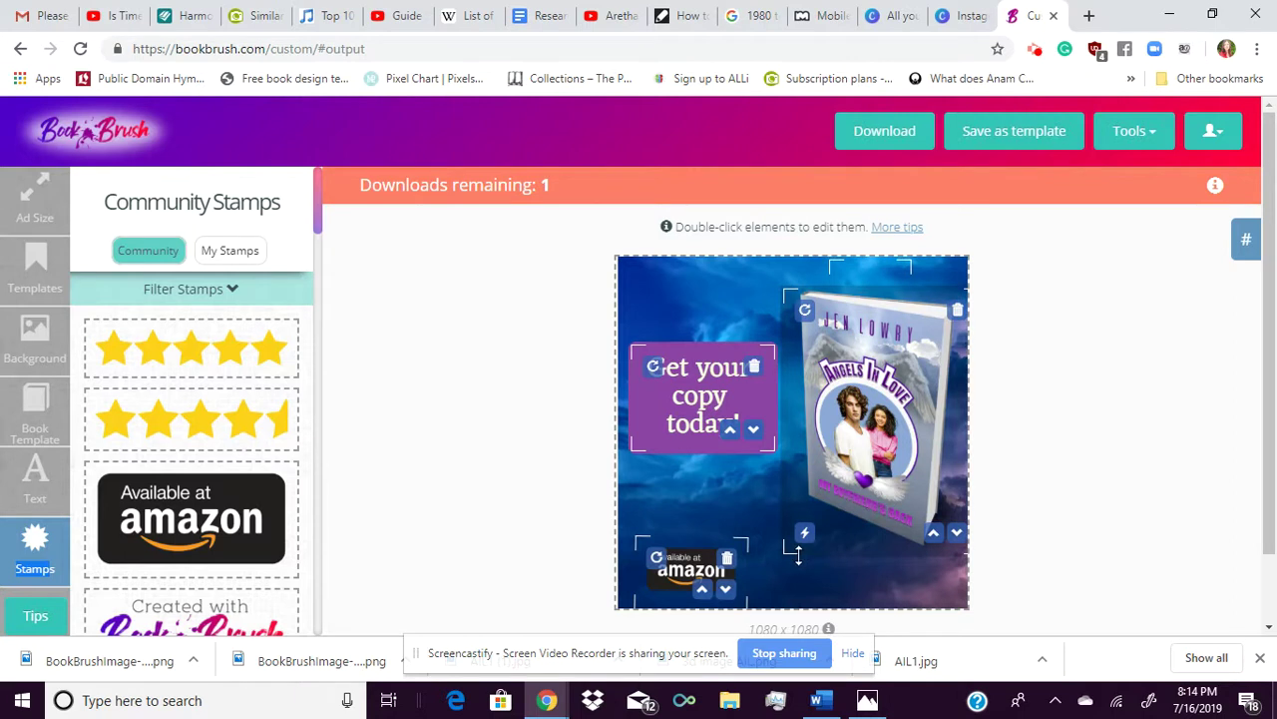
Enlarge the 3D book until its edge meets the purple button, and move it slightly up
{"action": "left_click_drag", "start_coordinate": [799, 555], "coordinate": [756, 584]}
{"action": "left_click", "coordinate": [870, 464]}
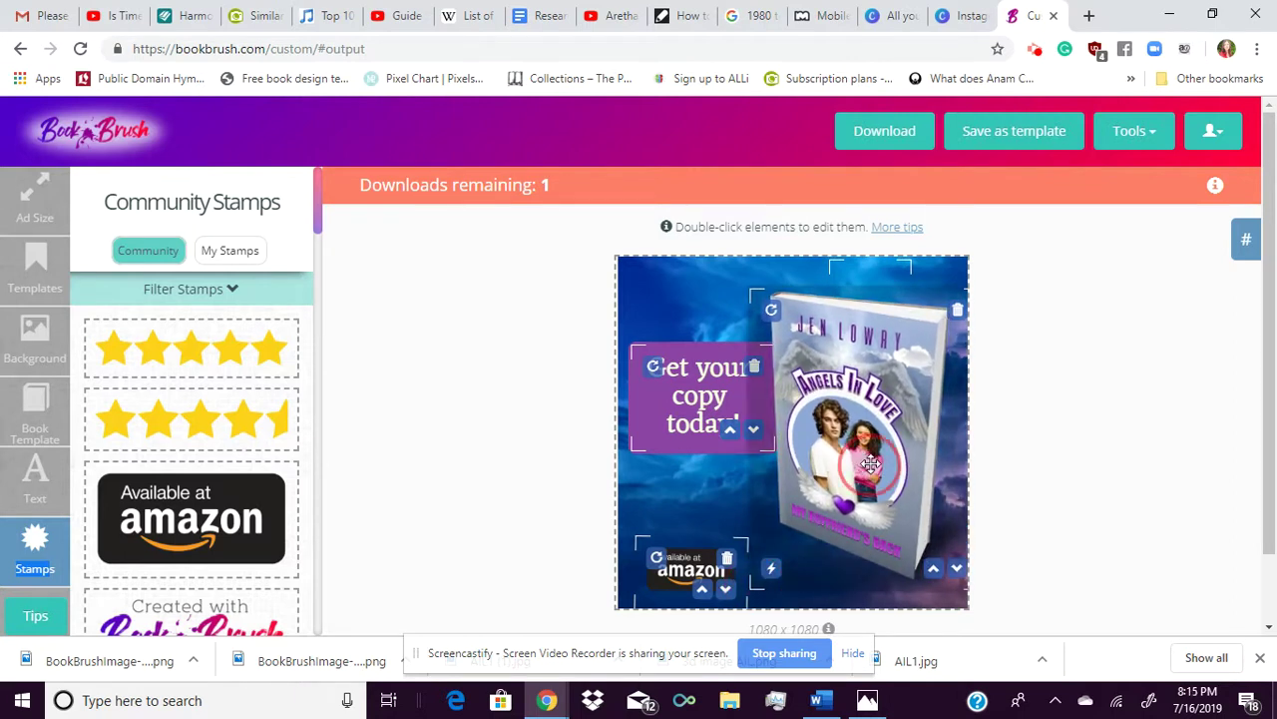
{"action": "left_click_drag", "start_coordinate": [870, 464], "coordinate": [872, 445]}
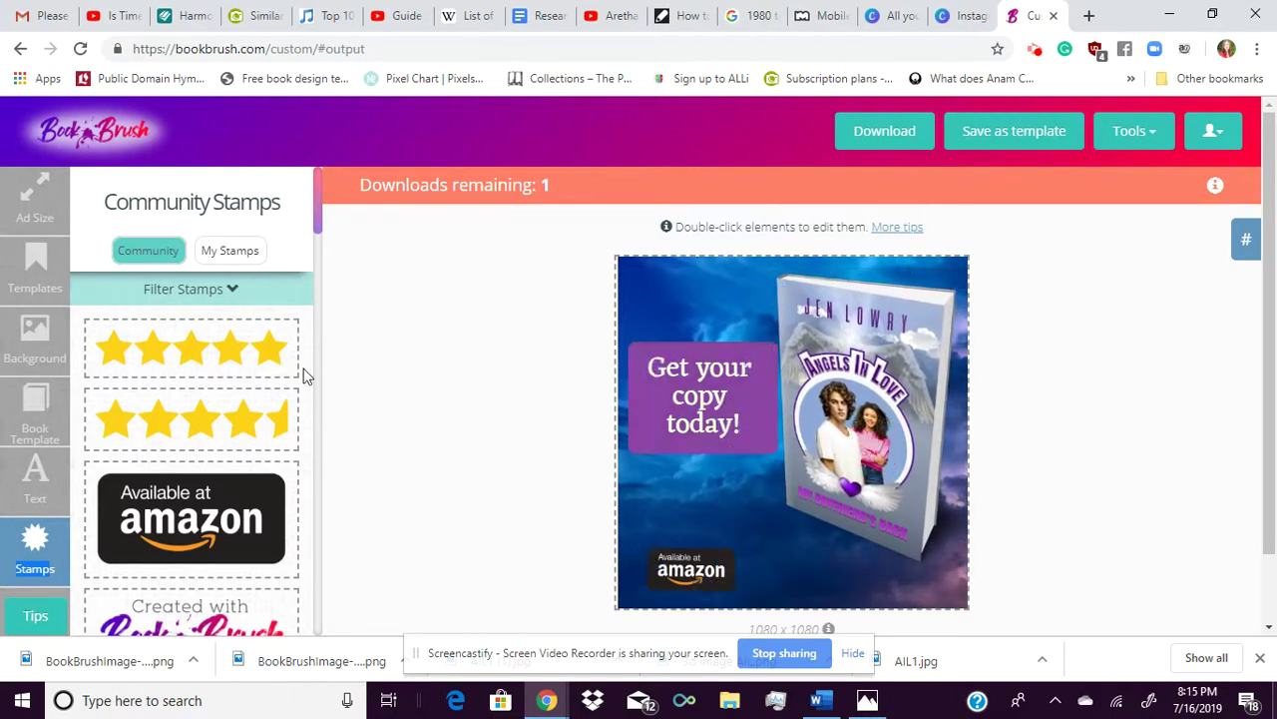
{"action": "left_click_drag", "start_coordinate": [317, 210], "coordinate": [323, 336]}
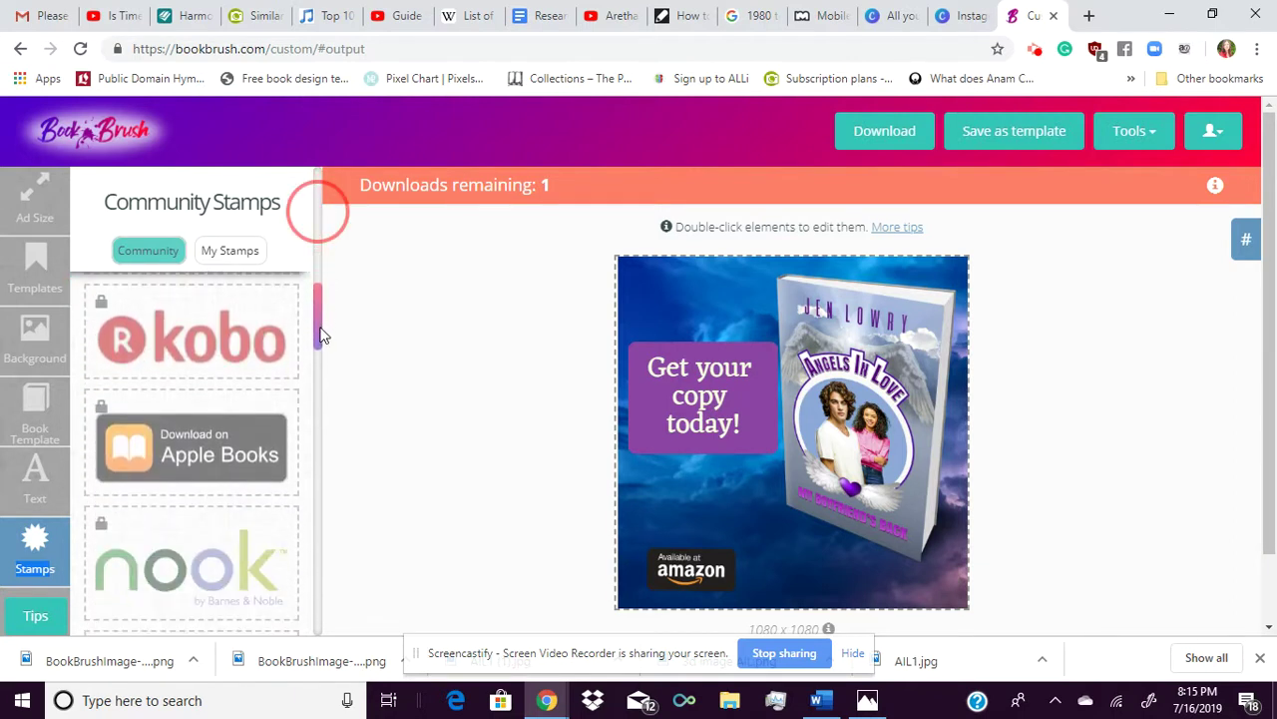
{"action": "right_click", "coordinate": [658, 511]}
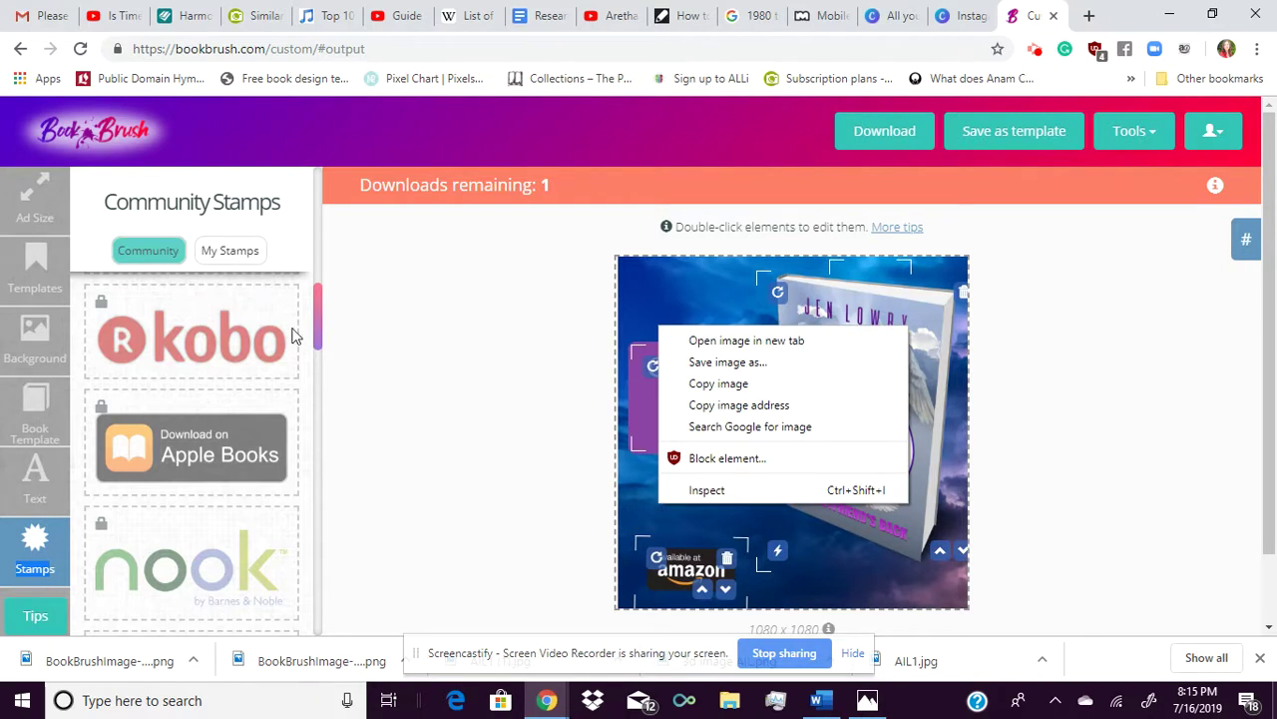
{"action": "mouse_move", "coordinate": [322, 325]}
{"action": "left_mouse_down"}
{"action": "mouse_move", "coordinate": [339, 462]}
{"action": "mouse_move", "coordinate": [339, 513]}
{"action": "mouse_move", "coordinate": [337, 450]}
{"action": "mouse_move", "coordinate": [322, 527]}
{"action": "mouse_move", "coordinate": [330, 605]}
{"action": "mouse_move", "coordinate": [304, 234]}
{"action": "left_mouse_up"}
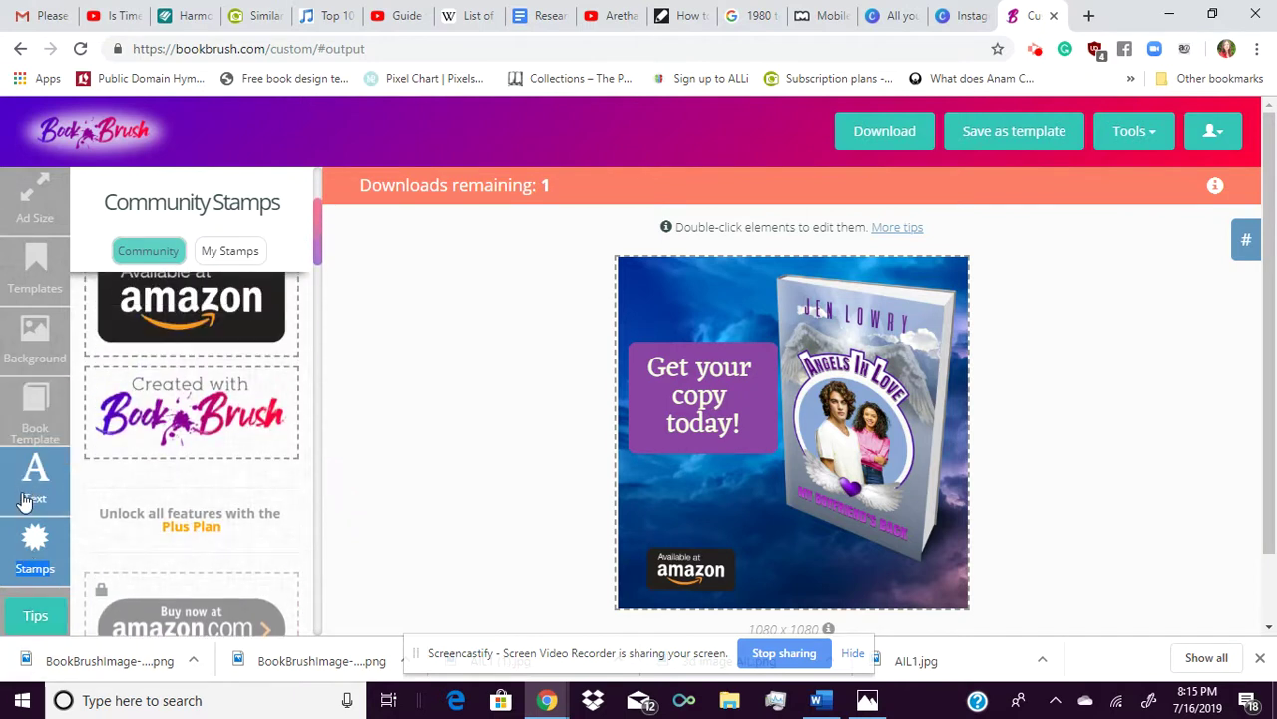
Move the enlarged book slightly down, keeping it beside the purple button
{"action": "mouse_move", "coordinate": [767, 473]}
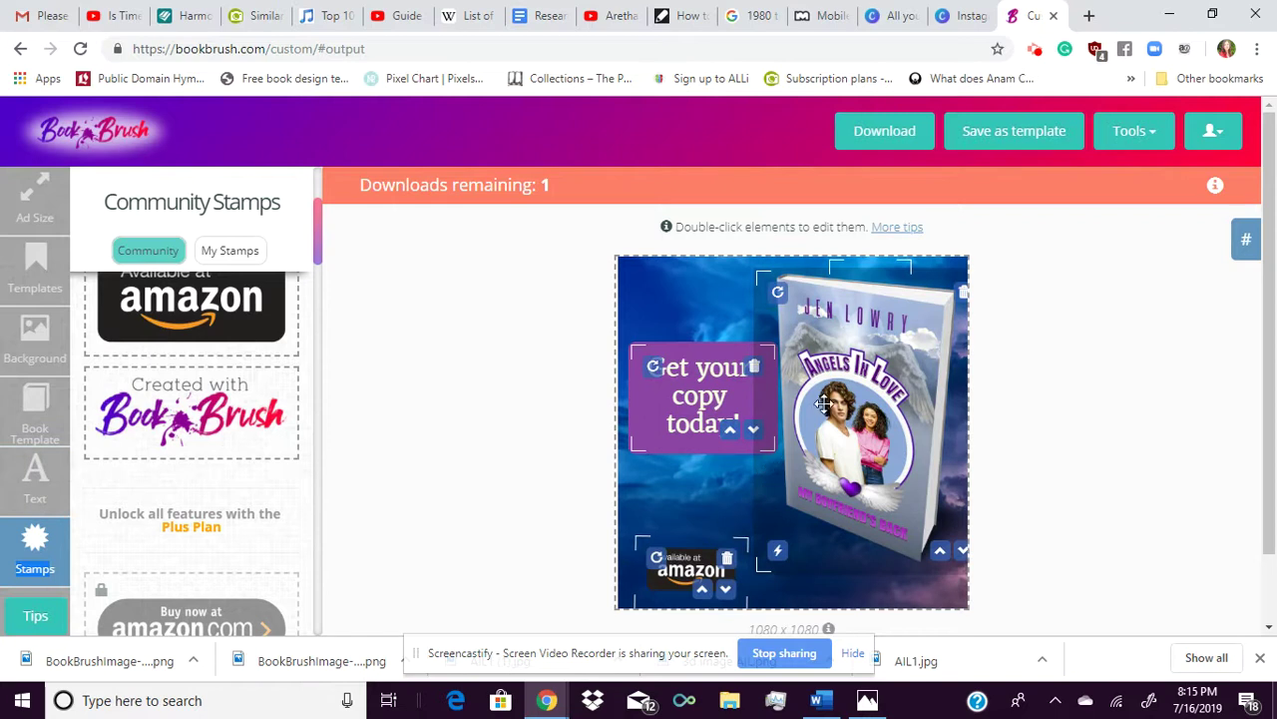
{"action": "left_click_drag", "start_coordinate": [823, 403], "coordinate": [826, 425]}
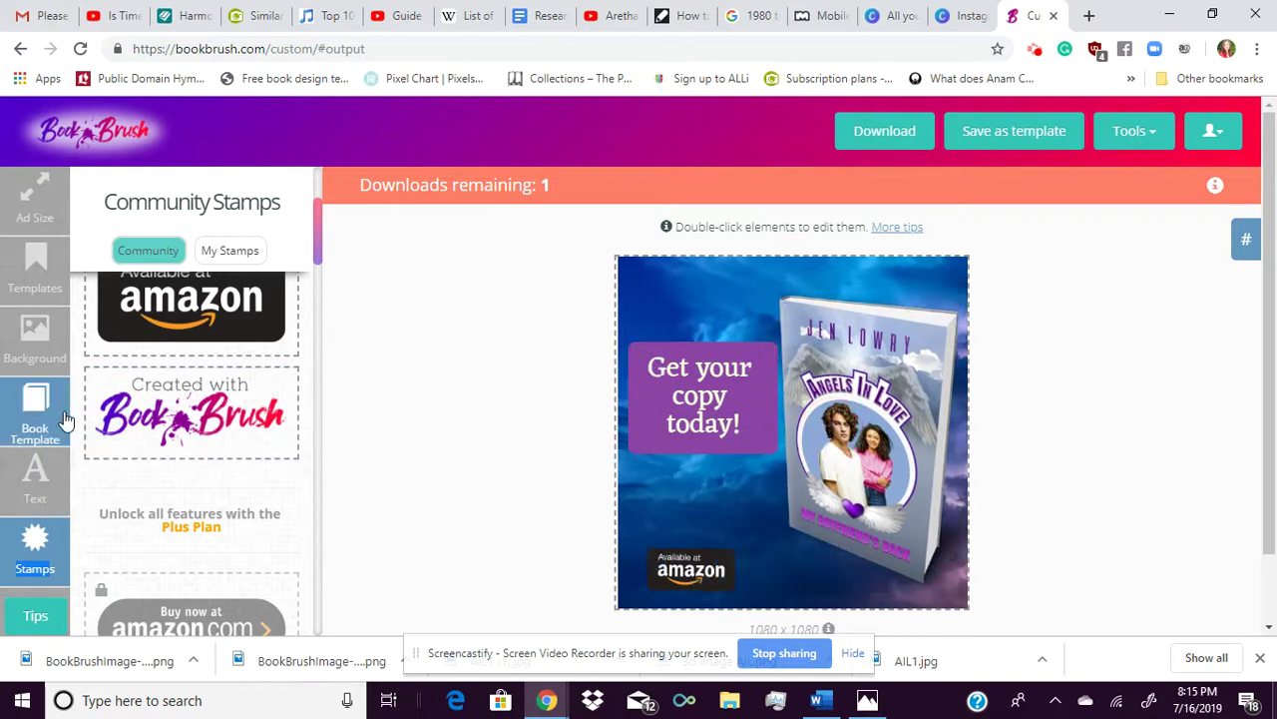